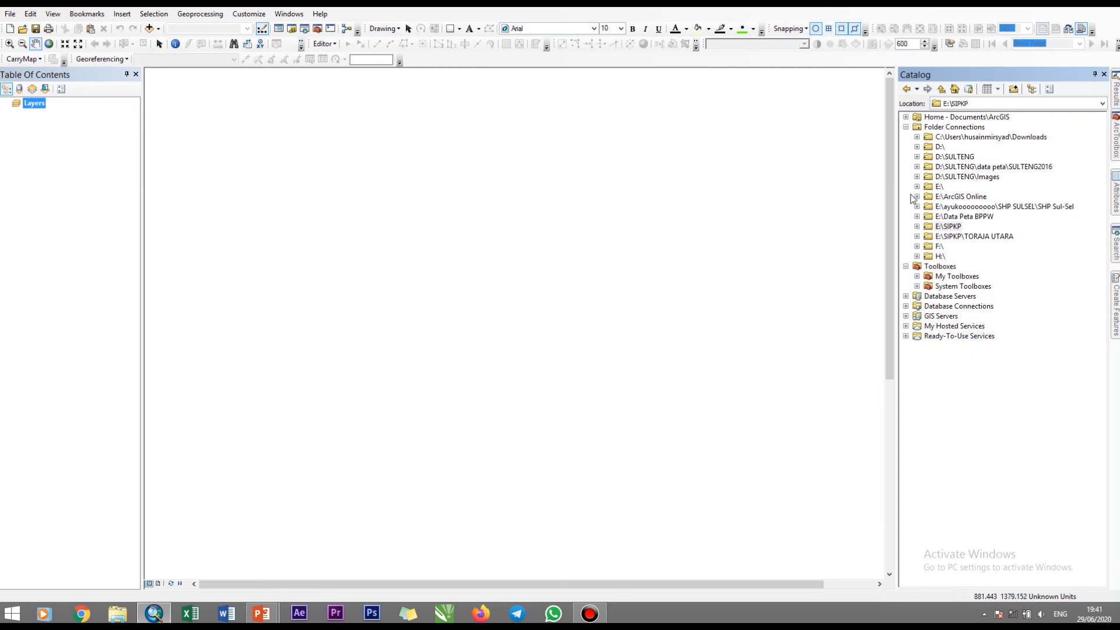
click(907, 127)
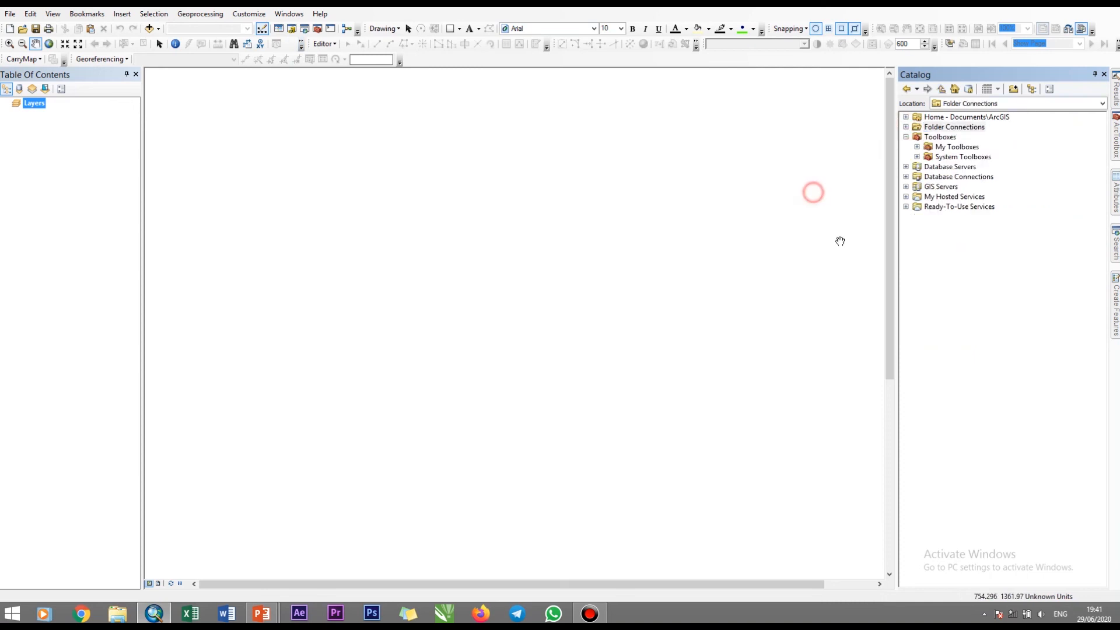
click(907, 128)
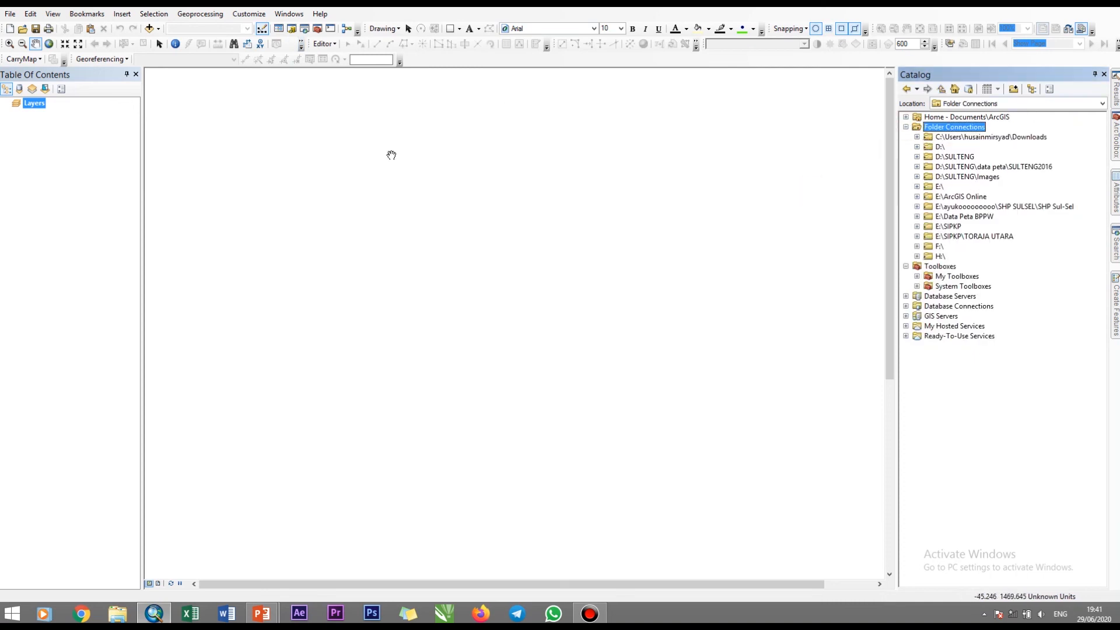
click(151, 29)
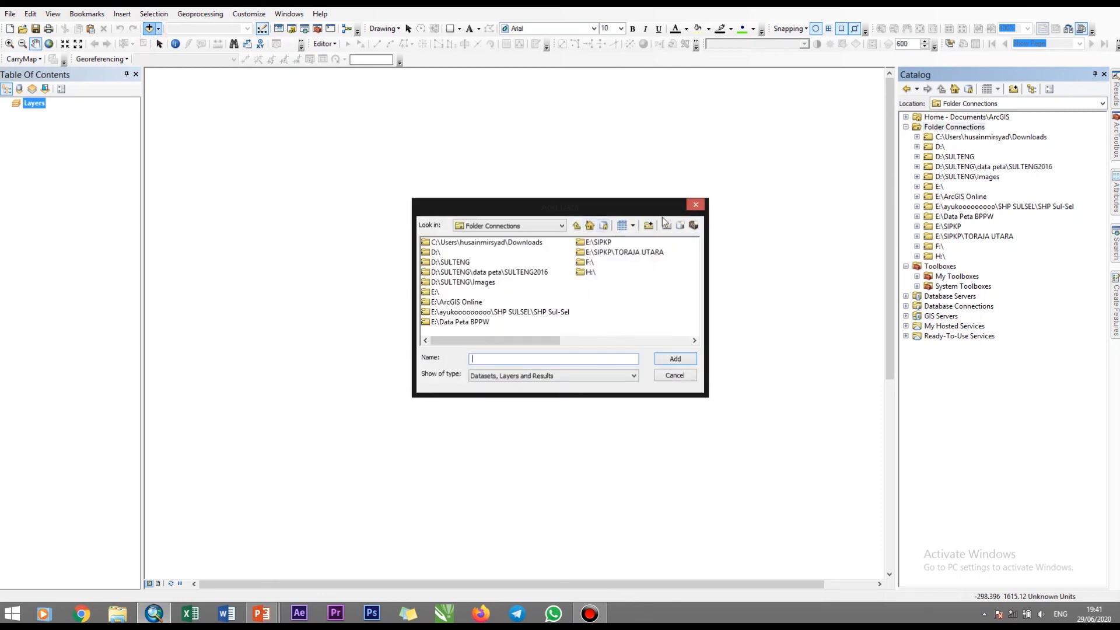
click(696, 205)
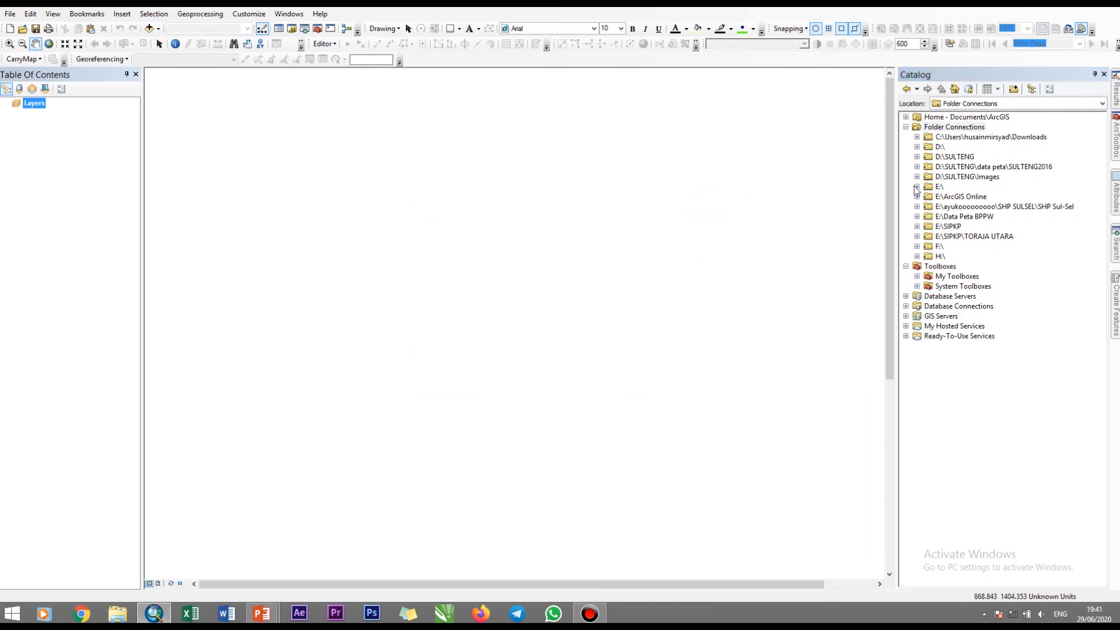
click(907, 127)
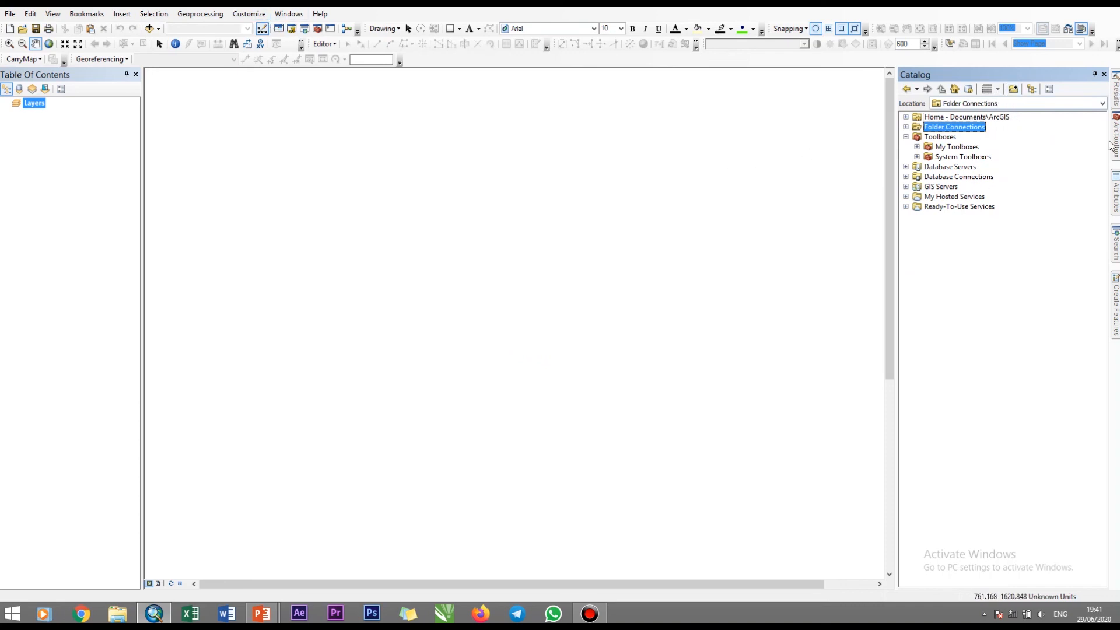
click(1103, 74)
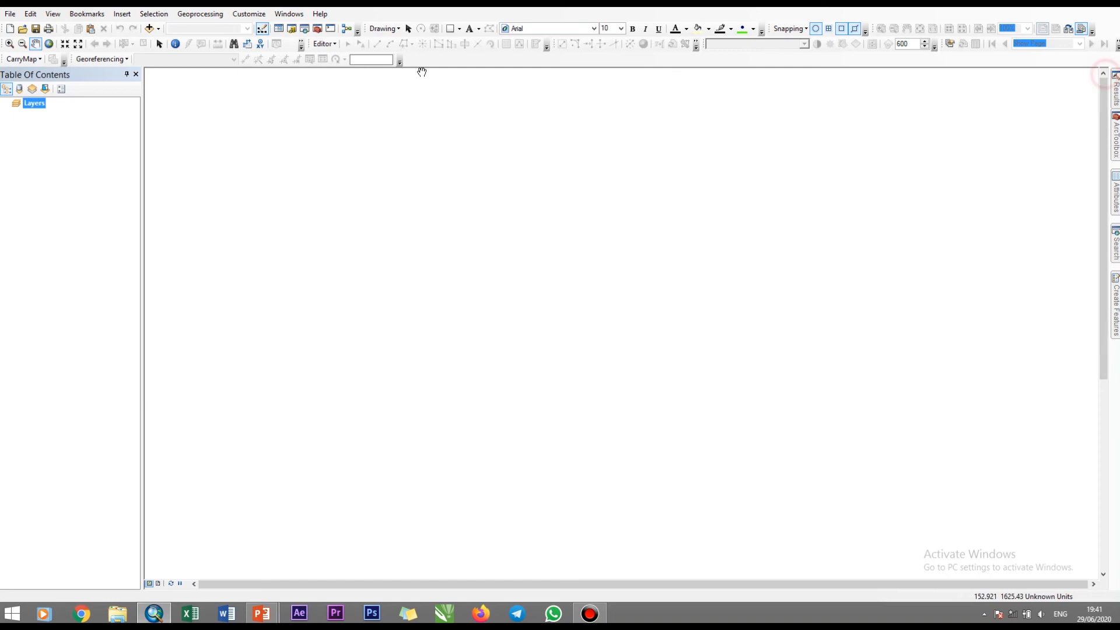
click(291, 29)
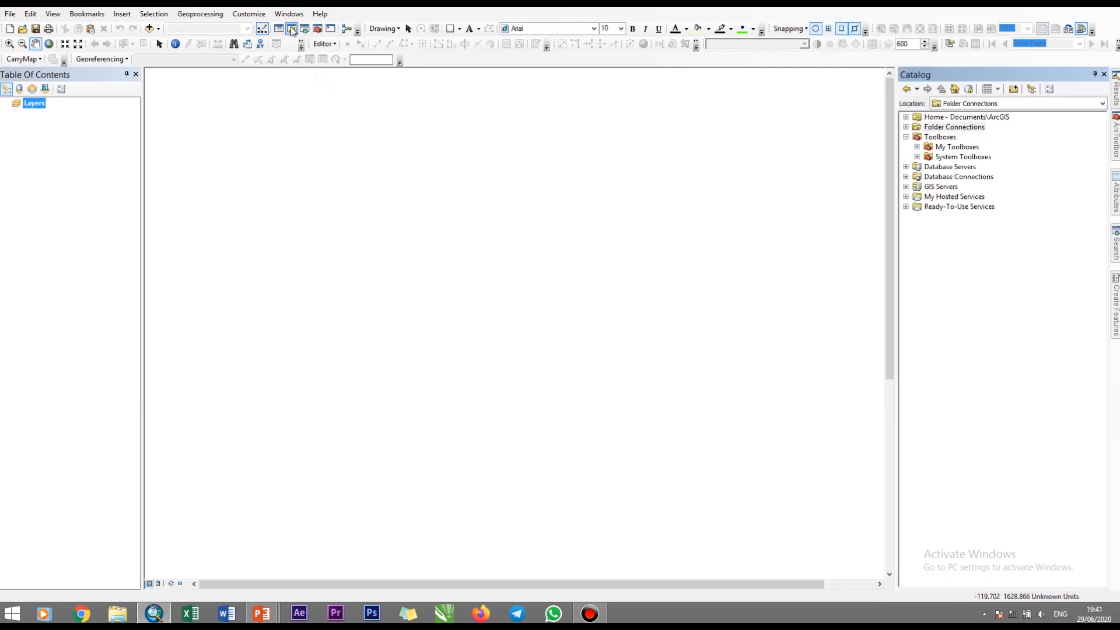
Add a folder connection to the GIS SPKP folder on the Media (E:) drive.
click(1015, 93)
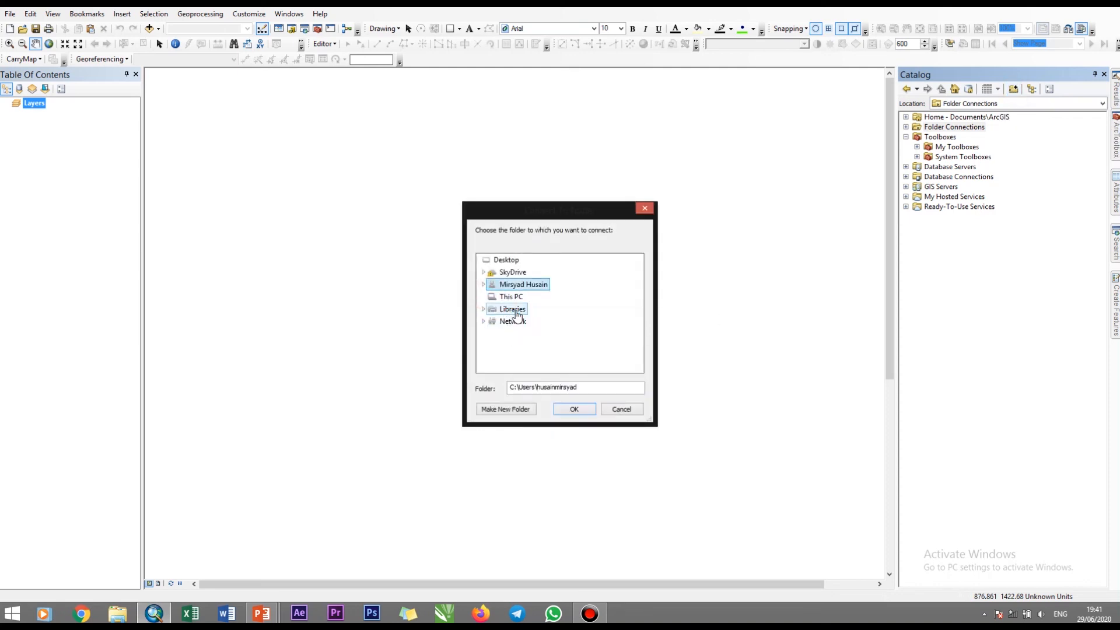
click(484, 297)
scroll(532, 312, down, 2)
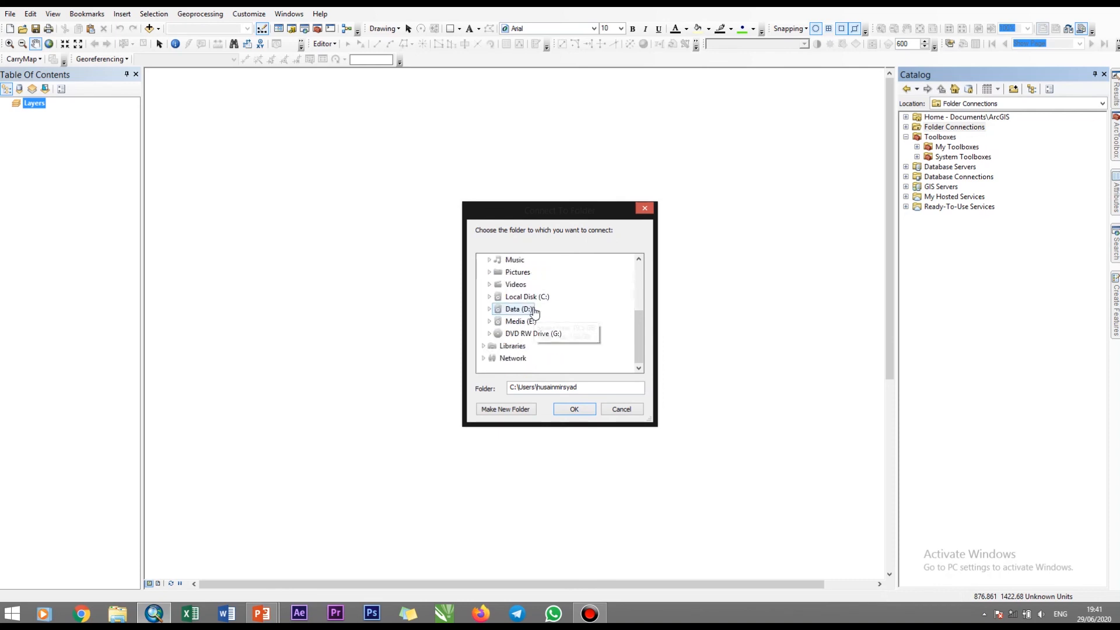
click(492, 310)
click(490, 260)
scroll(505, 310, up, 1)
scroll(507, 325, down, 1)
scroll(499, 321, up, 1)
scroll(498, 315, down, 1)
click(491, 320)
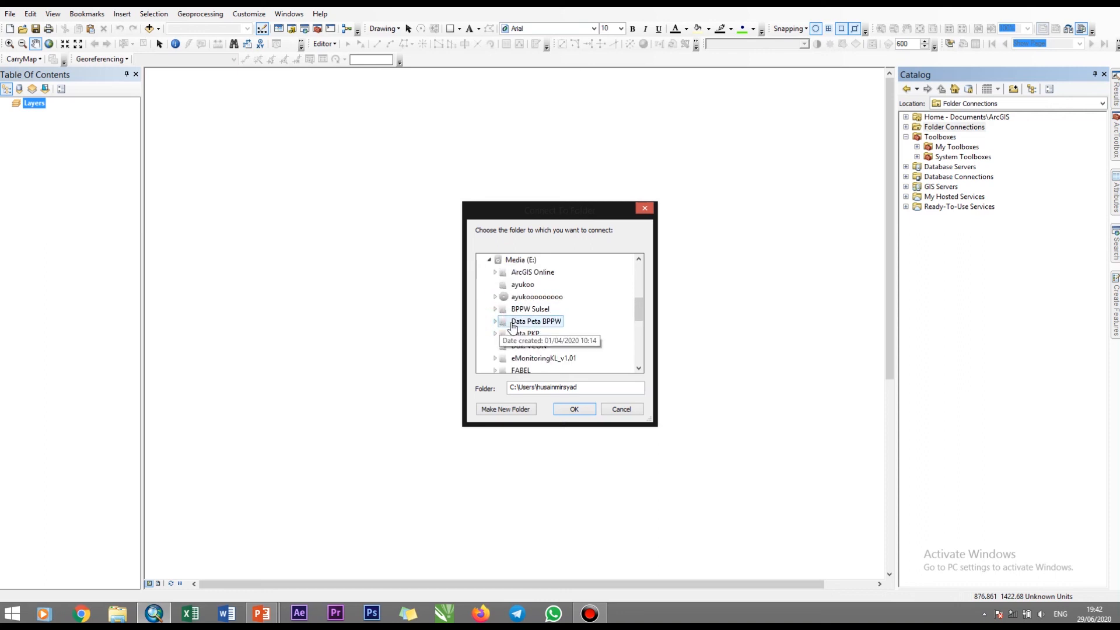
scroll(581, 335, down, 1)
scroll(577, 316, up, 2)
scroll(555, 312, down, 1)
scroll(516, 300, up, 1)
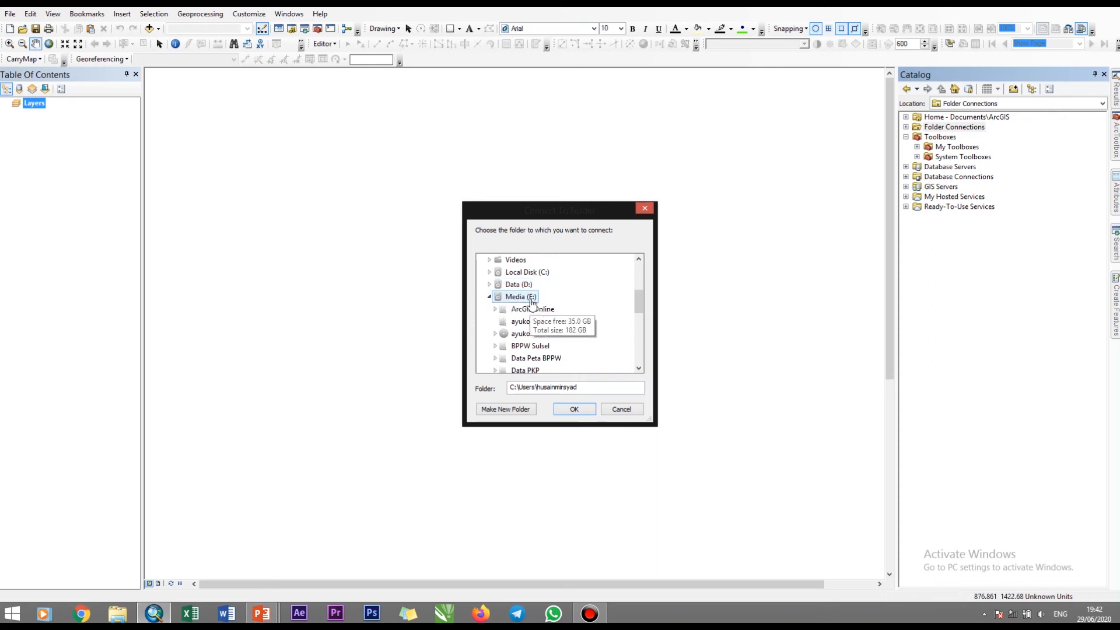
scroll(526, 304, down, 3)
scroll(530, 315, down, 1)
click(519, 273)
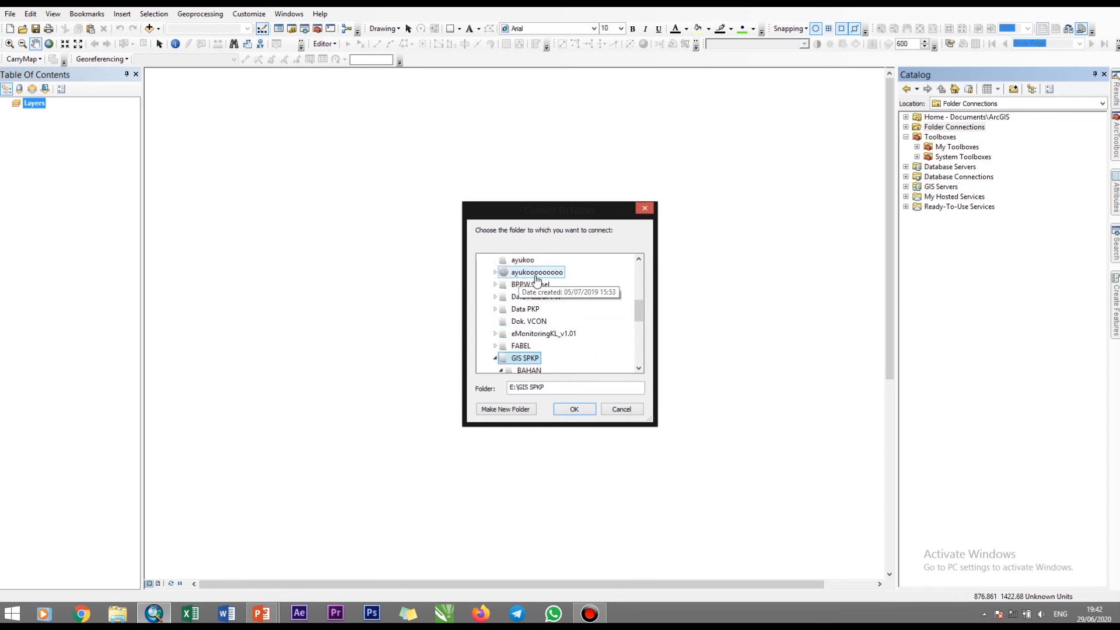
click(576, 409)
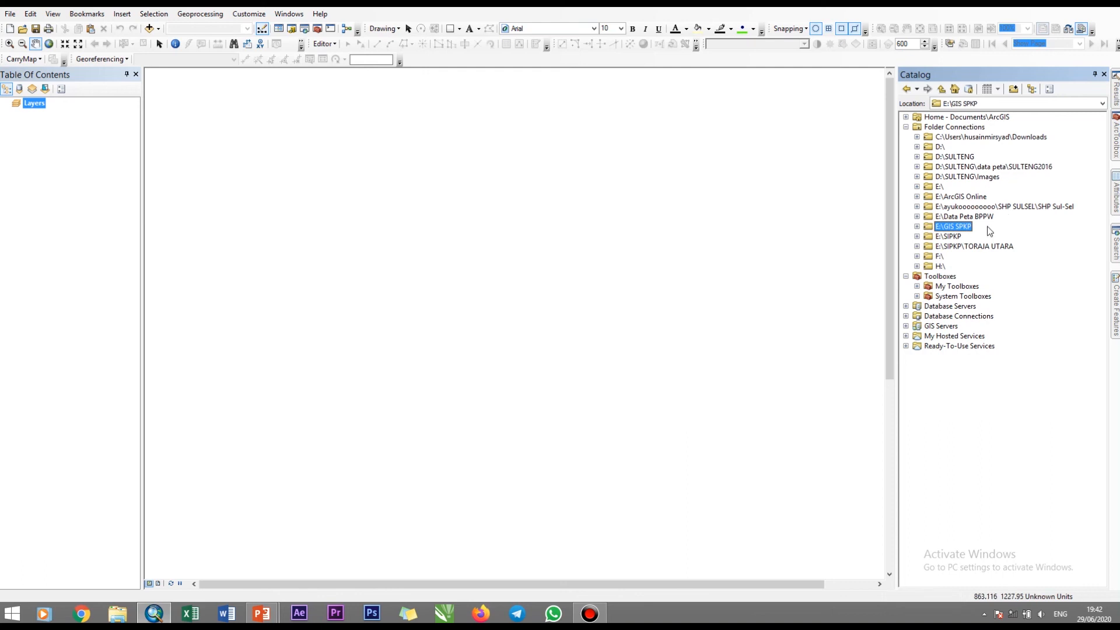
Expand the E:\GIS SPKP connection to show the contents of BAHAN, 16. Kab. pinrang and DATA BASE SIPKP.gdb.
click(917, 227)
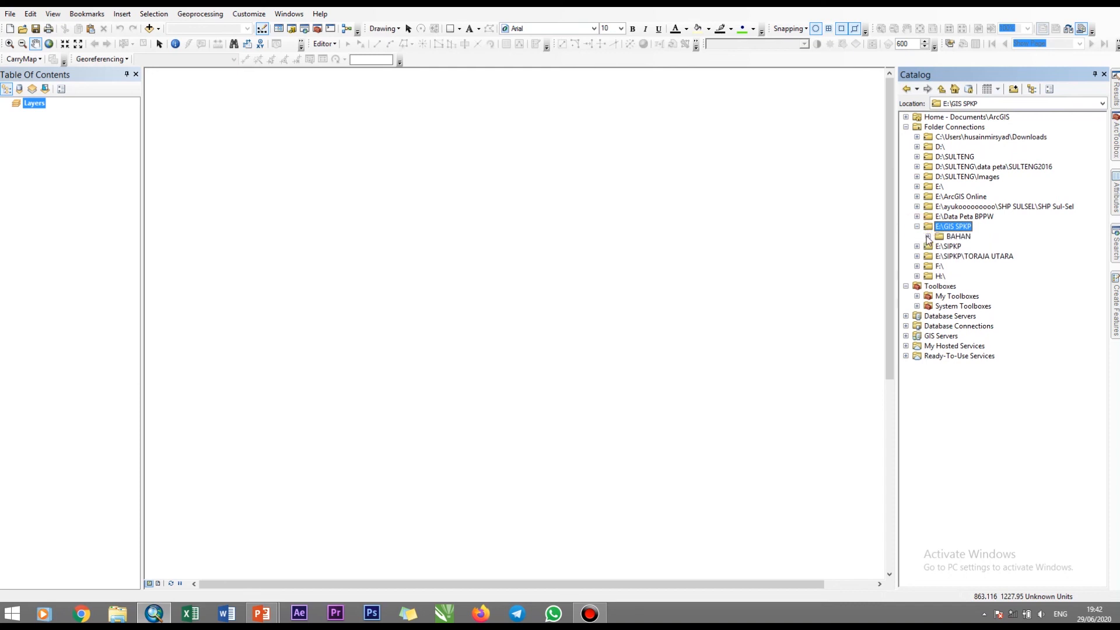
click(929, 236)
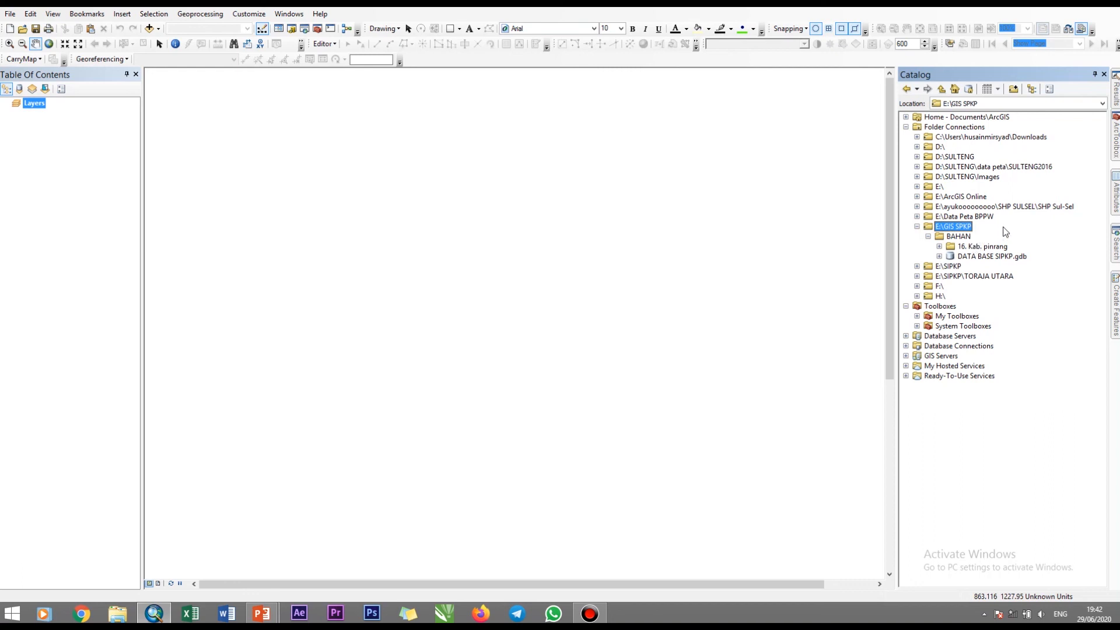
click(939, 247)
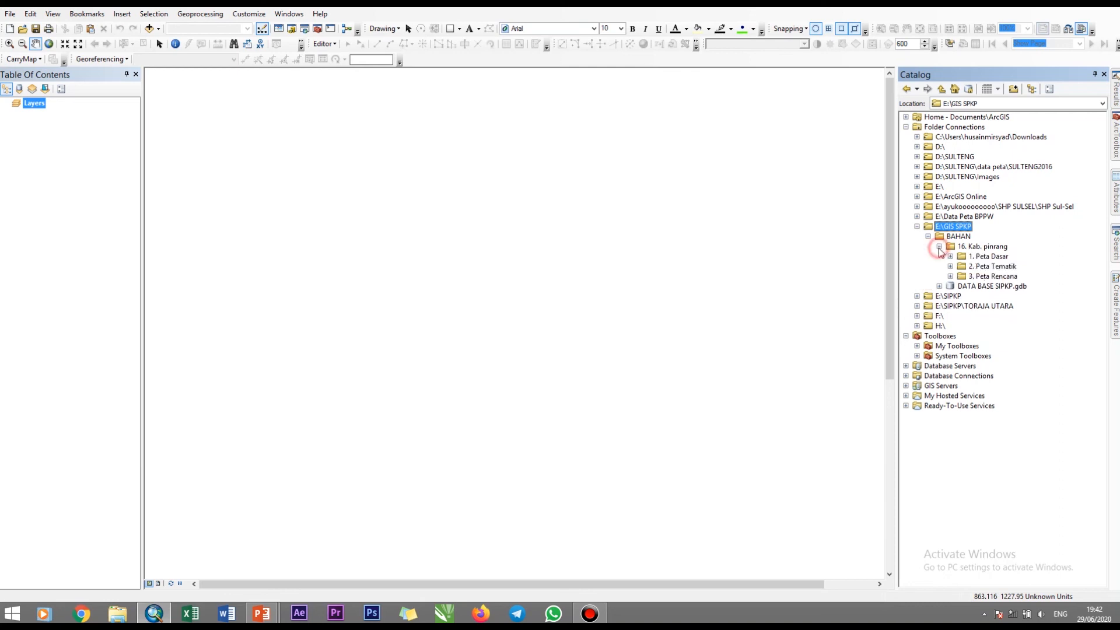
click(939, 285)
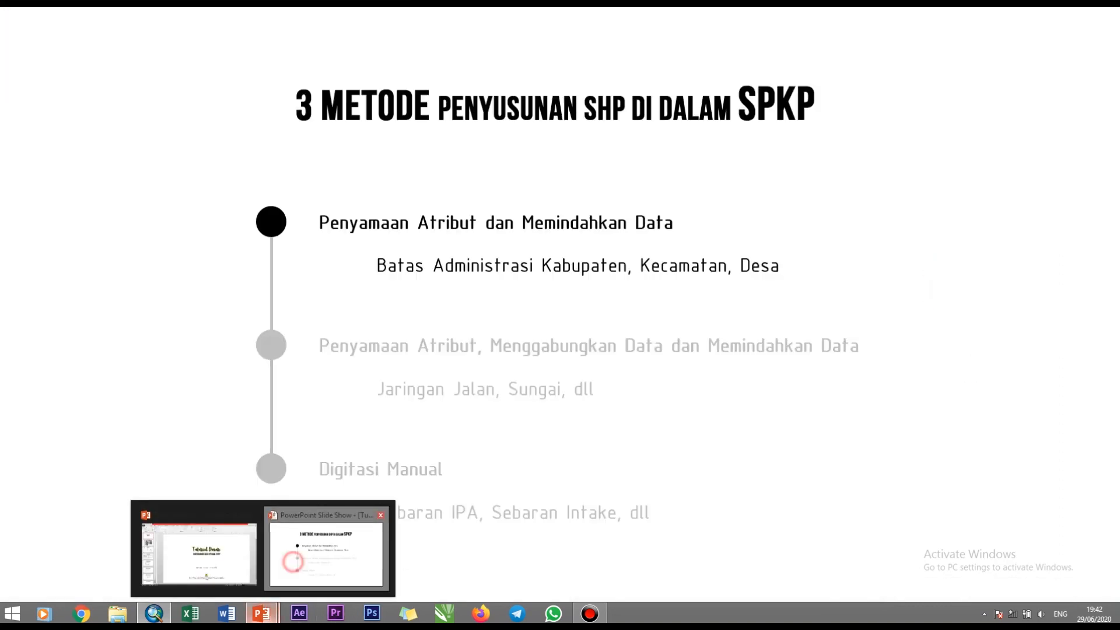
Switch to the PowerPoint slide show to review the three SHP preparation methods, and return to ArcMap.
click(291, 569)
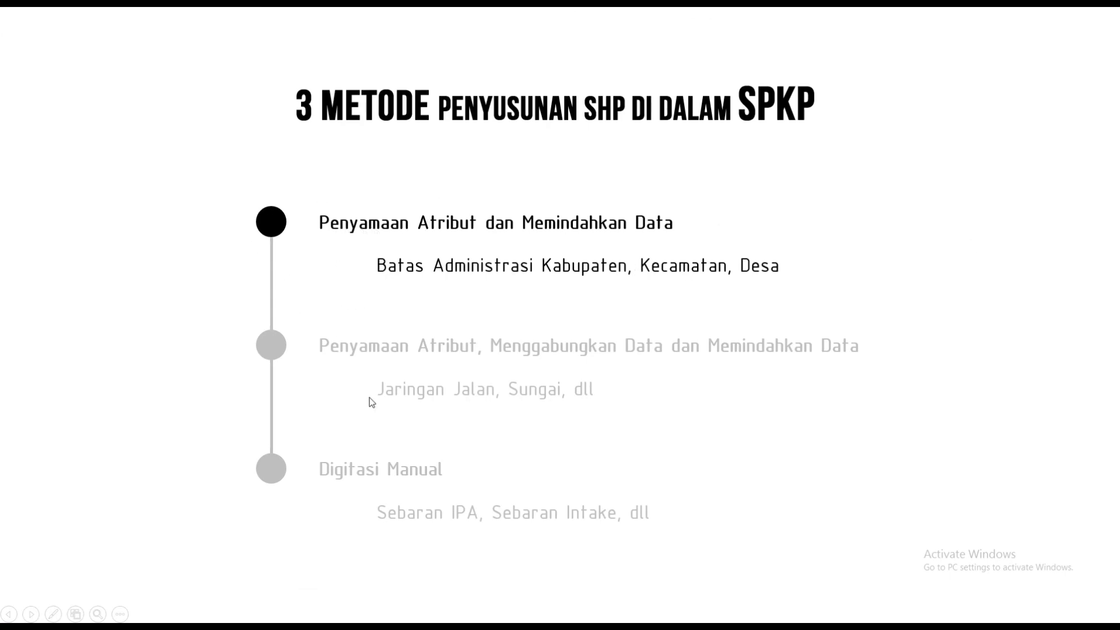
key(alt+Tab)
key(alt+Tab)
key(alt+Tab)
key(alt+Tab)
key(alt+Tab)
key(alt+Tab)
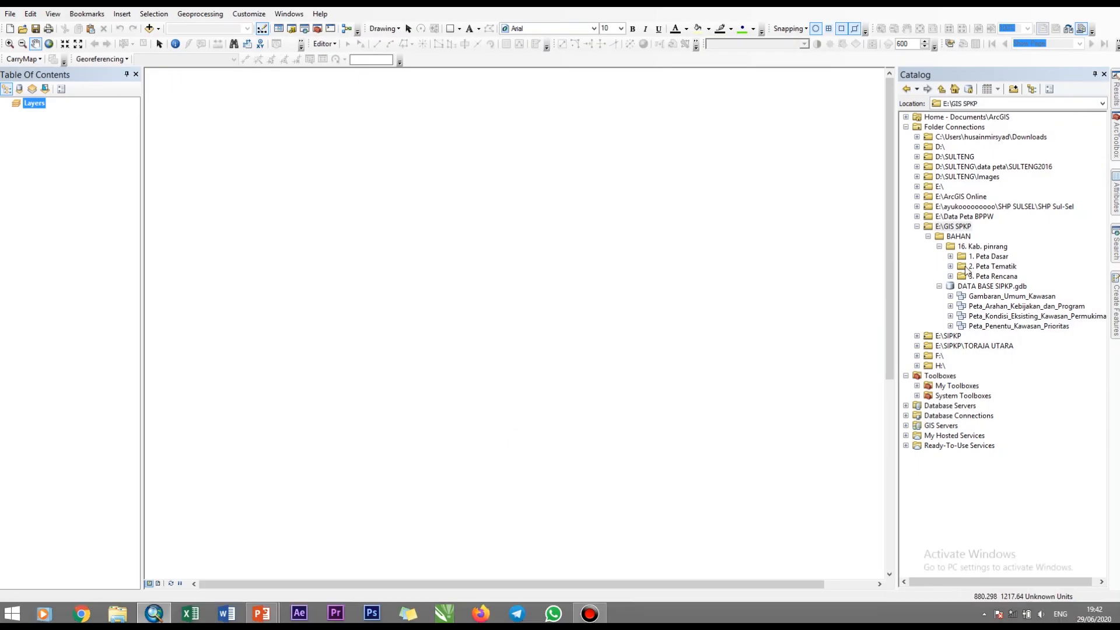
Add admin_kecxx.shp from the Batas Administrasi folder under 1. Peta Dasar to the map.
click(951, 257)
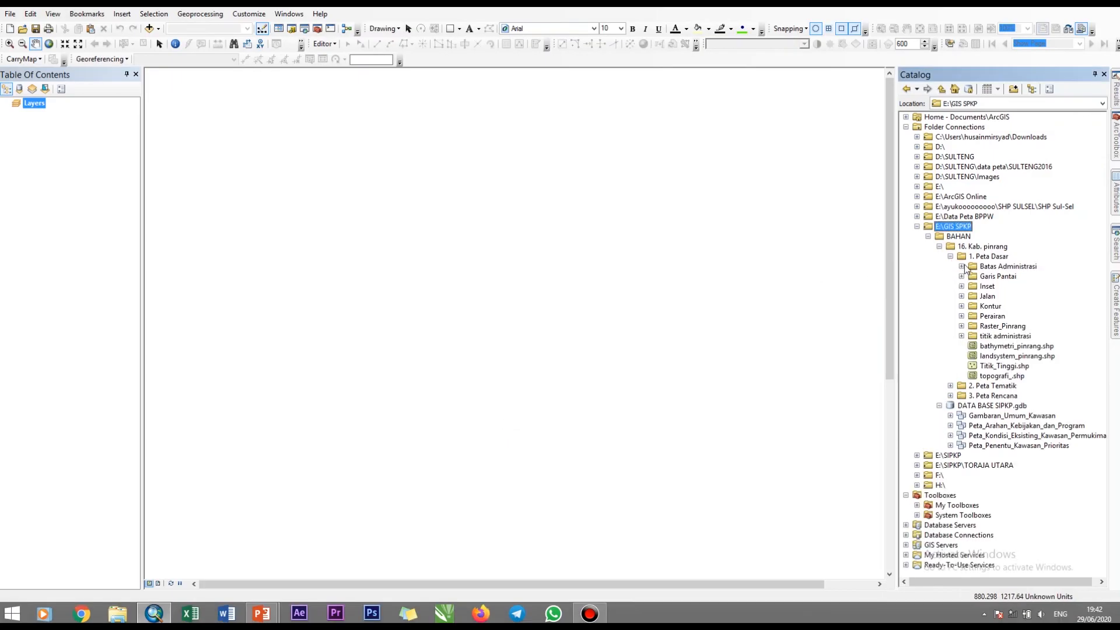
click(962, 267)
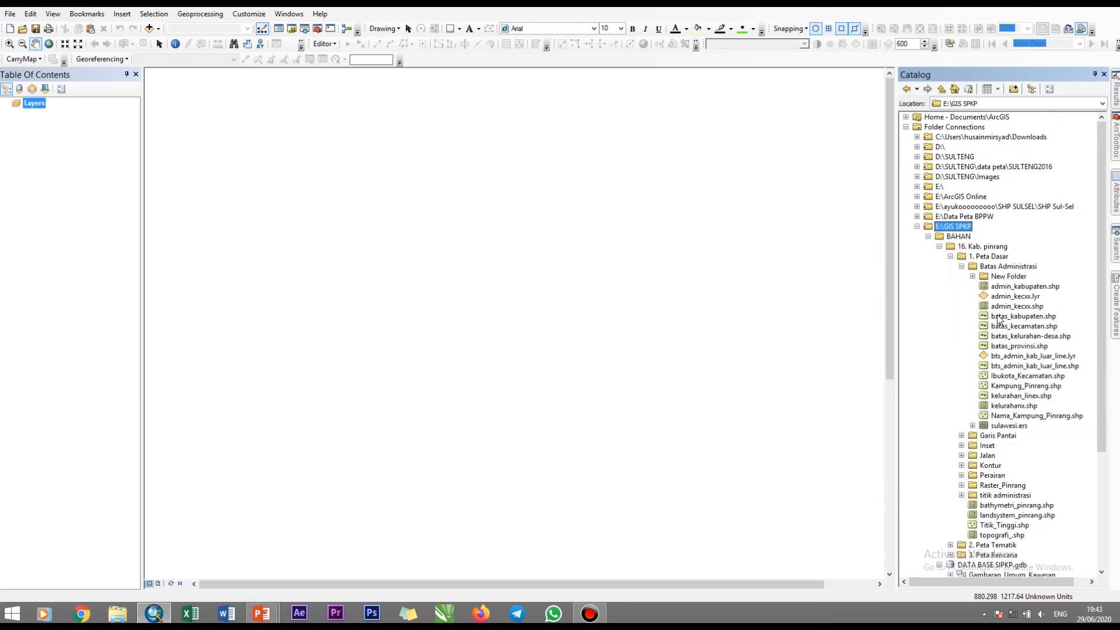
click(1000, 310)
drag(1019, 315, 476, 264)
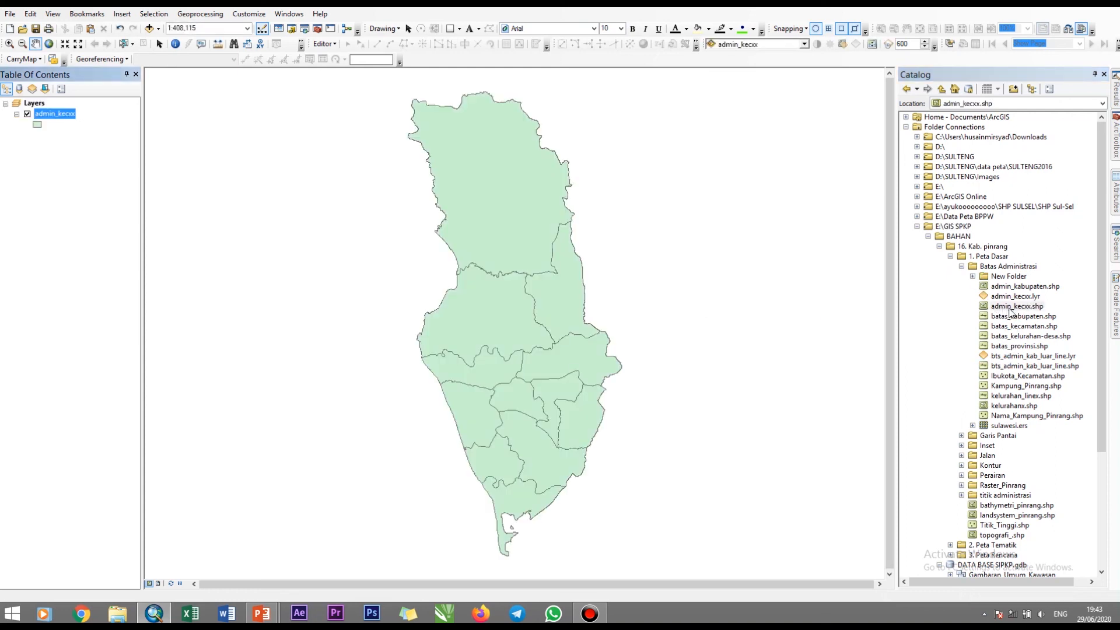
Collapse the source folders and add Batas_Administrasi_Kecamatan from the geodatabase's Gambaran_Umum_Kawasan dataset to the map.
click(962, 267)
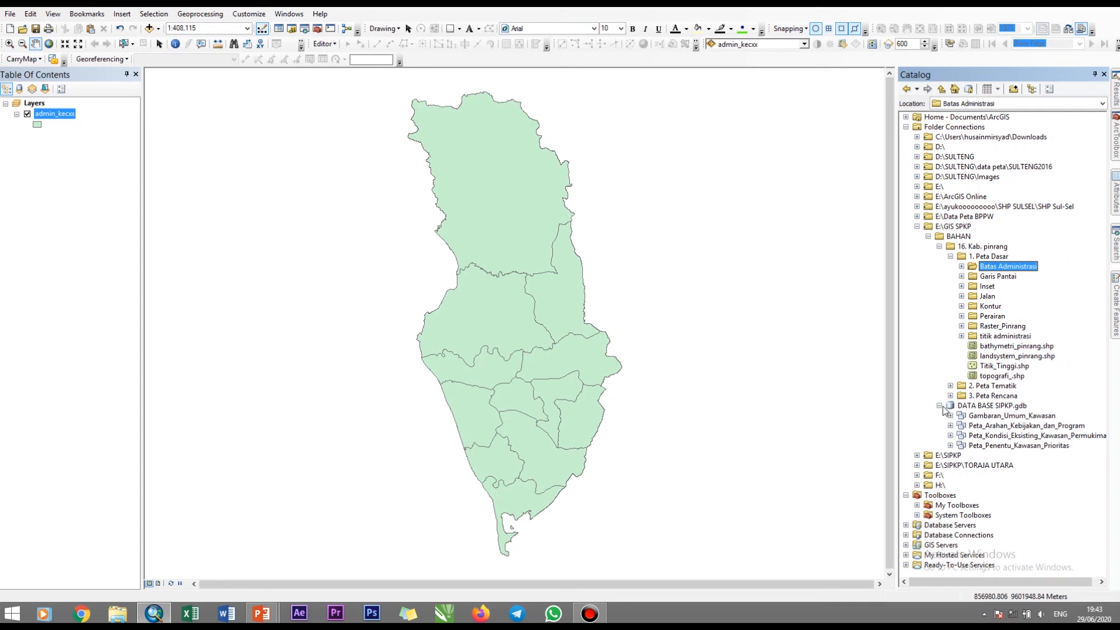
click(928, 236)
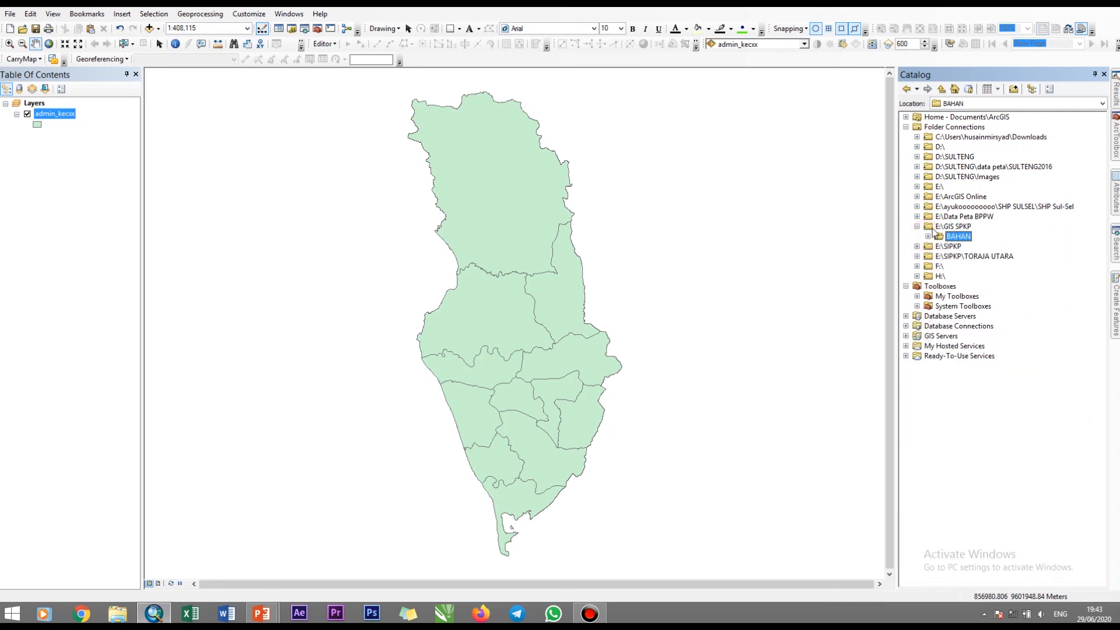
click(929, 236)
click(939, 247)
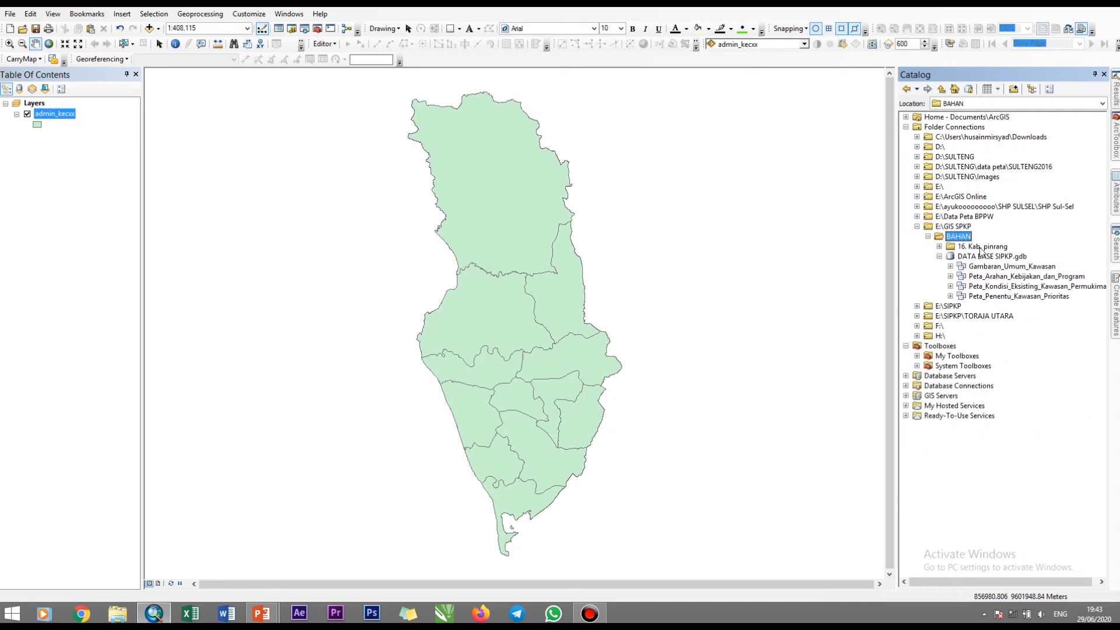
click(950, 266)
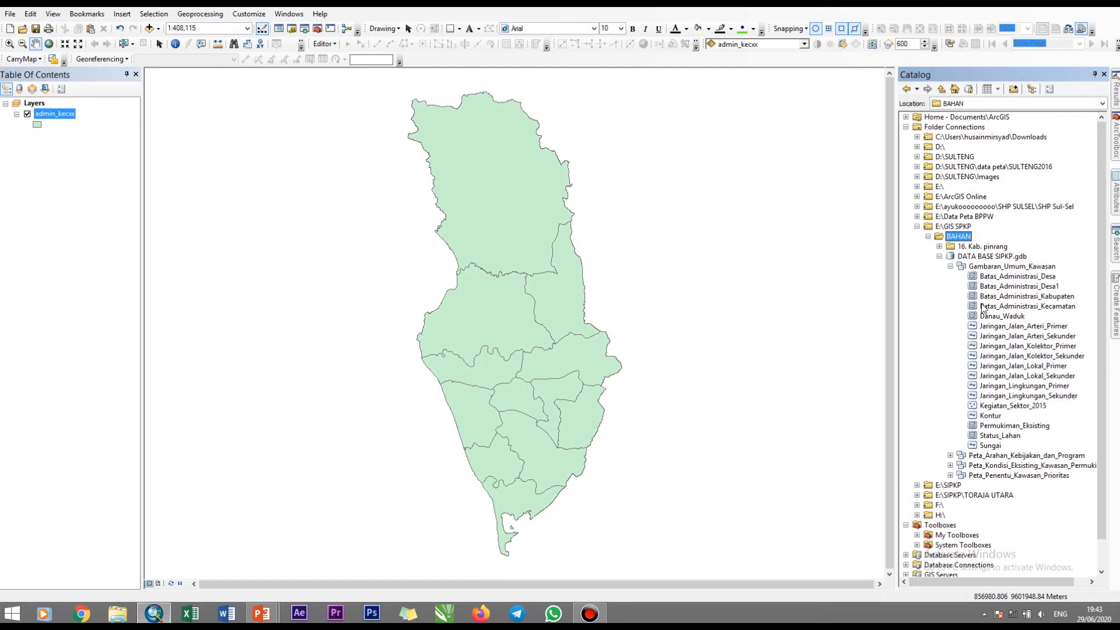
drag(989, 311, 667, 285)
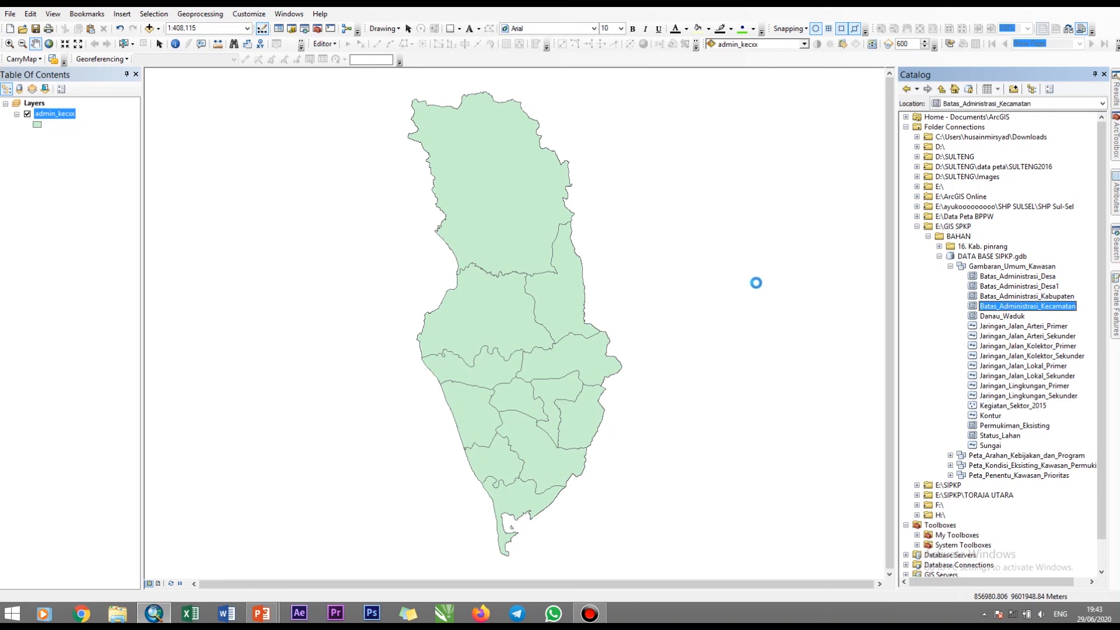
Set the fill color of the Batas_Administrasi_Kecamatan layer to red.
click(35, 124)
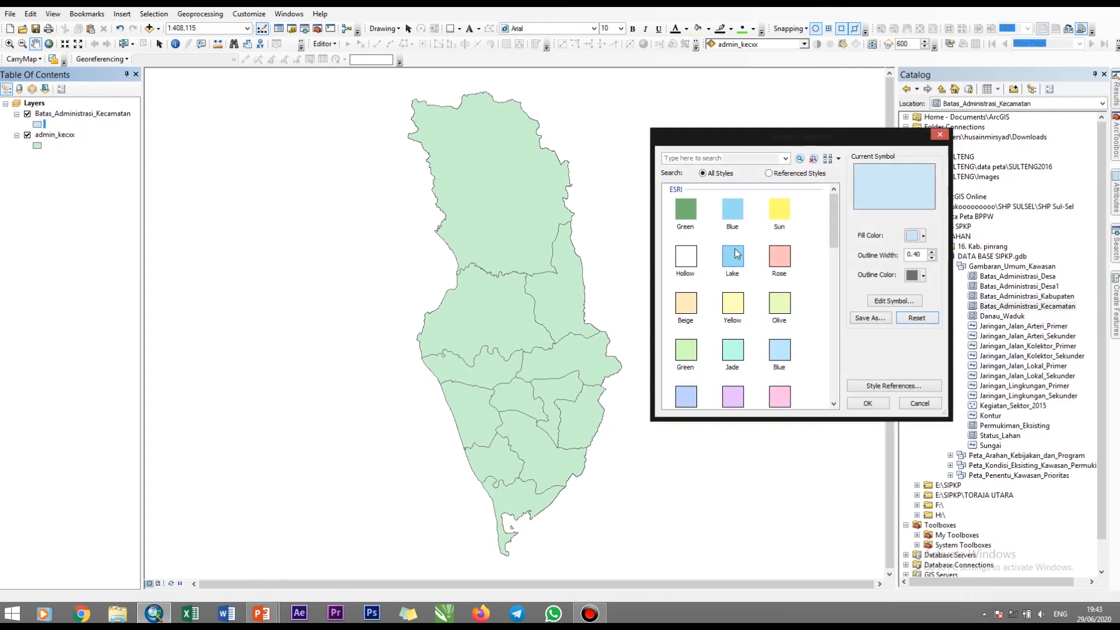
click(923, 236)
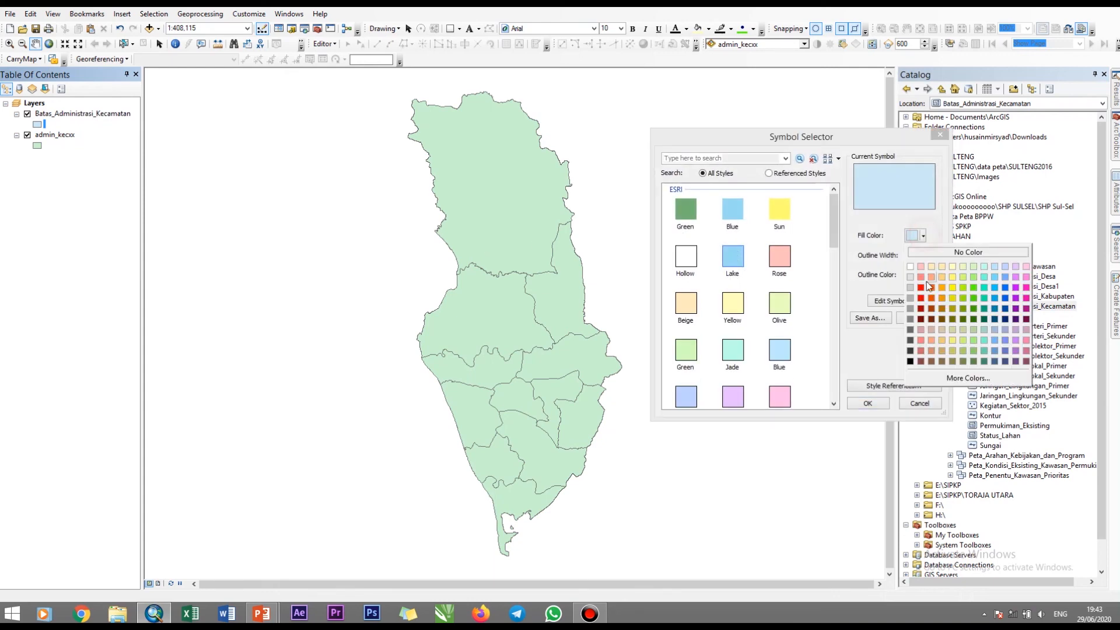
click(922, 288)
click(868, 403)
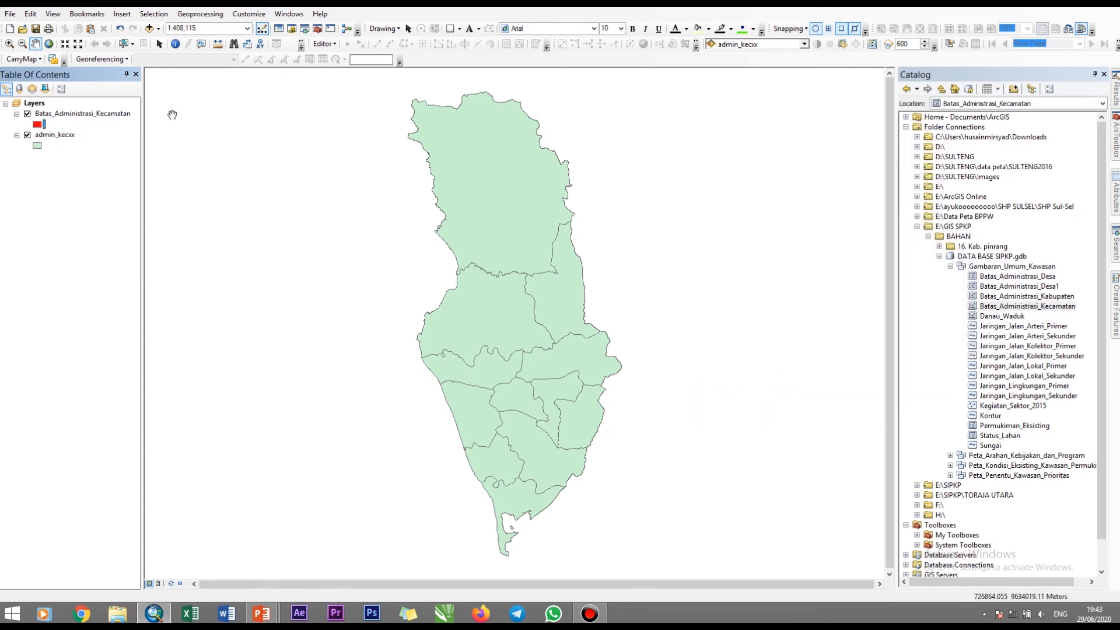
Open the attribute tables of Batas_Administrasi_Kecamatan and admin_kecxx to compare their fields.
click(54, 137)
right_click(52, 135)
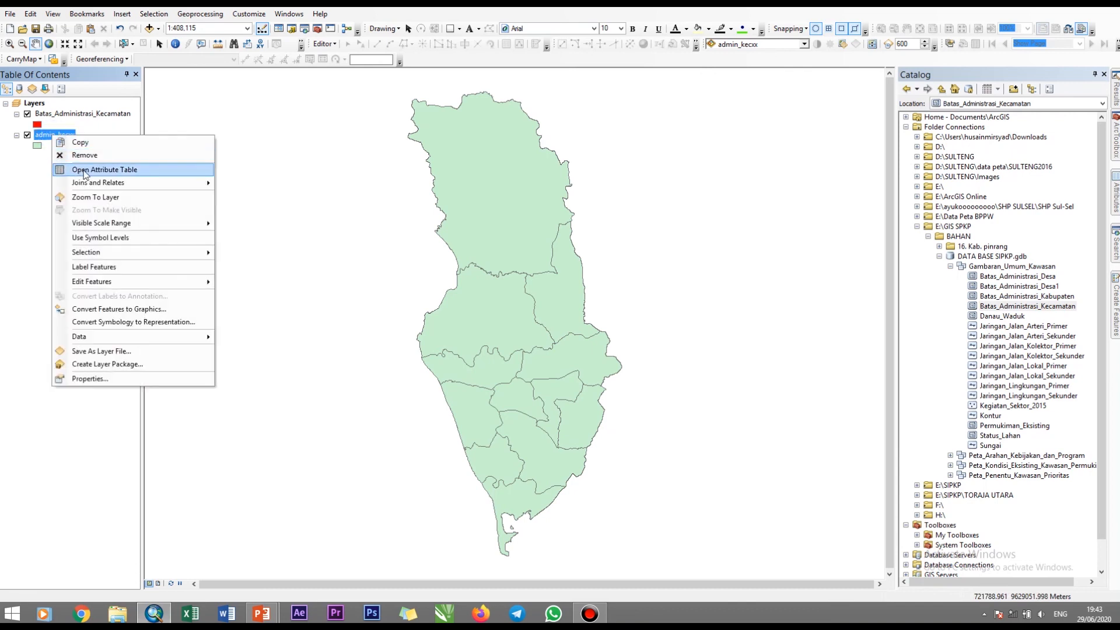
right_click(79, 113)
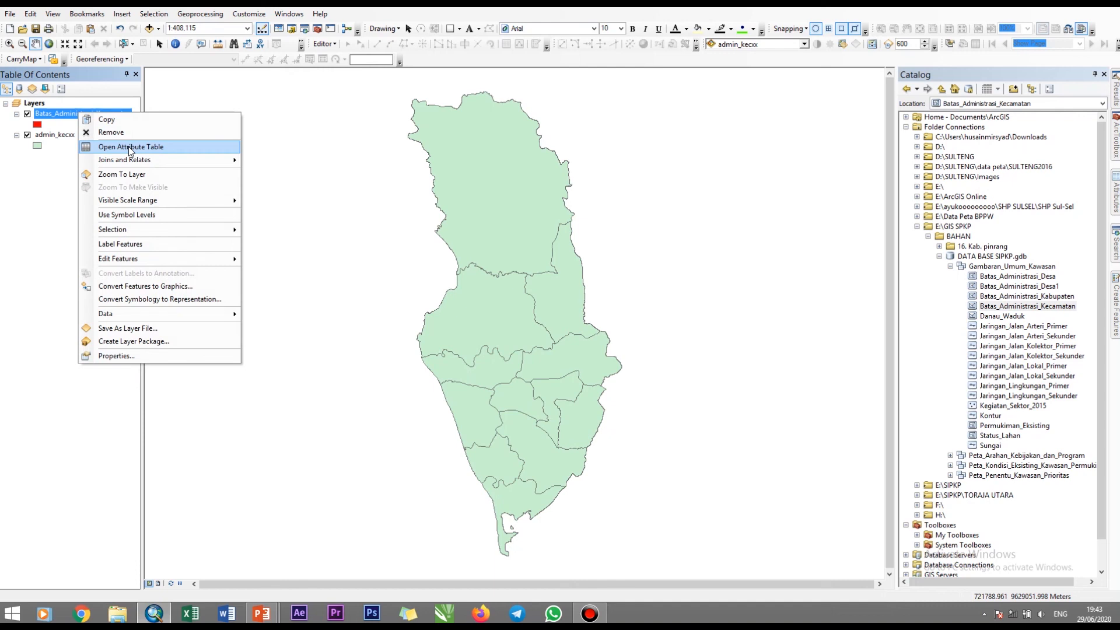
click(130, 148)
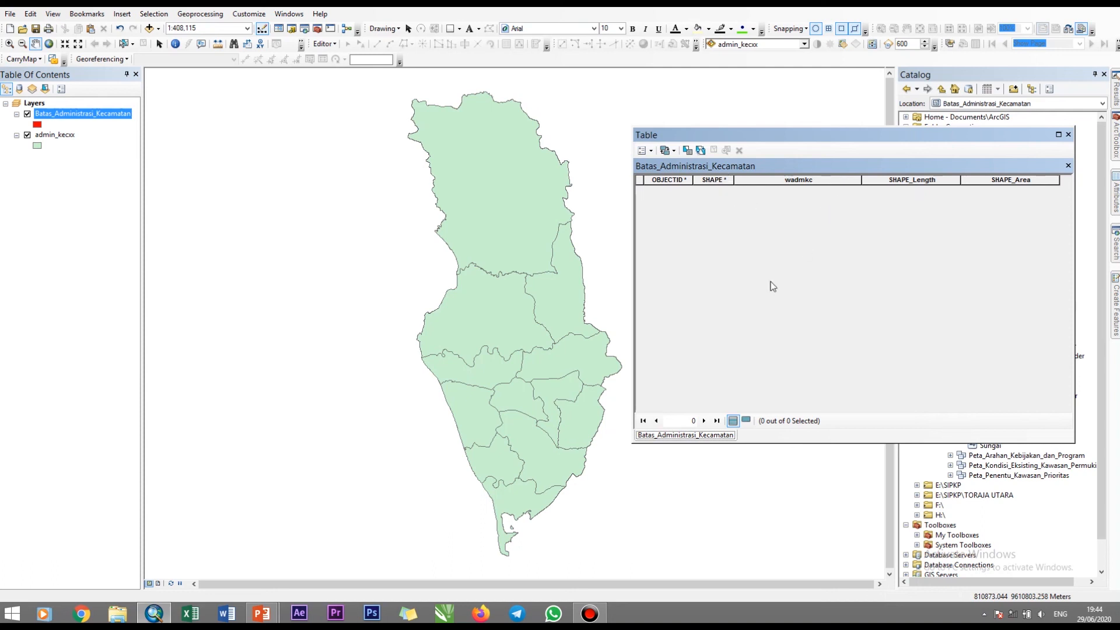
right_click(50, 139)
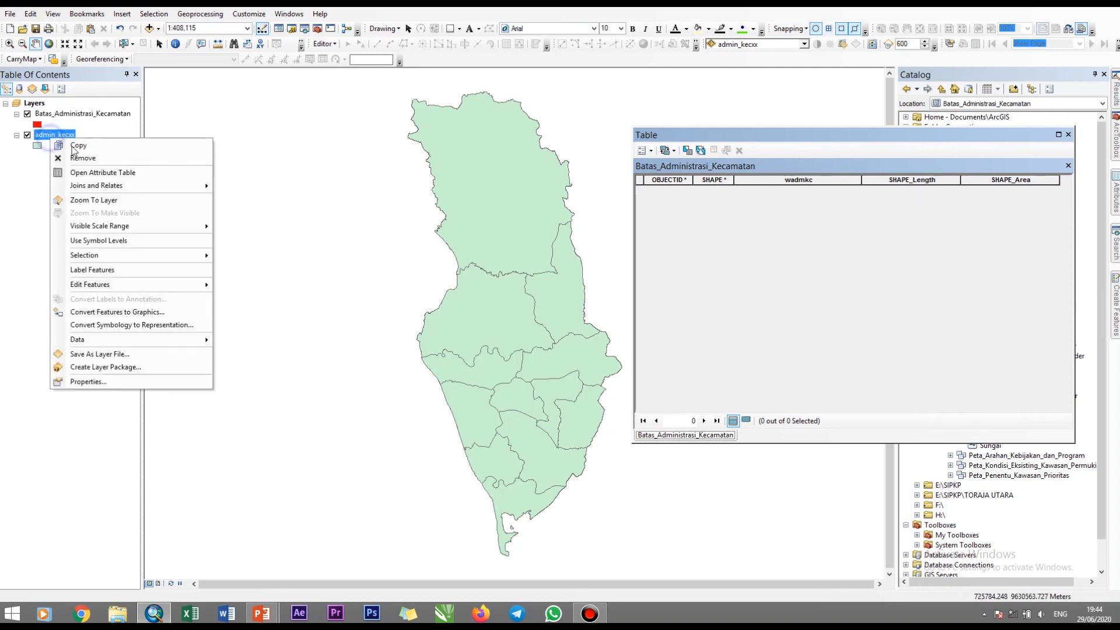
click(116, 175)
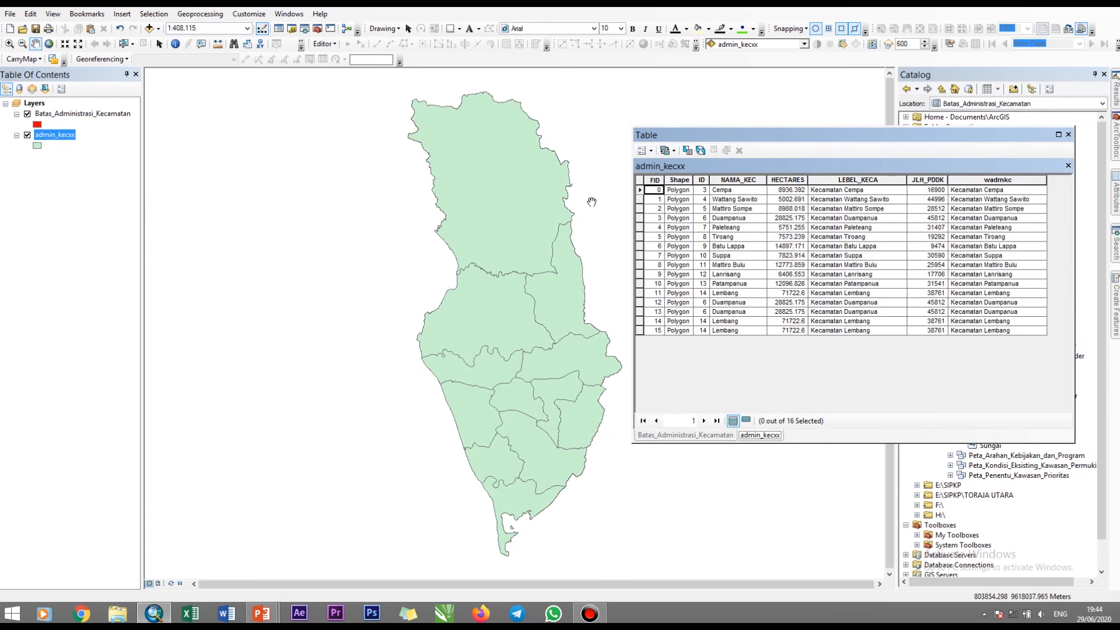
Delete the wadmkc field from the admin_kecxx attribute table.
click(1025, 181)
right_click(1008, 181)
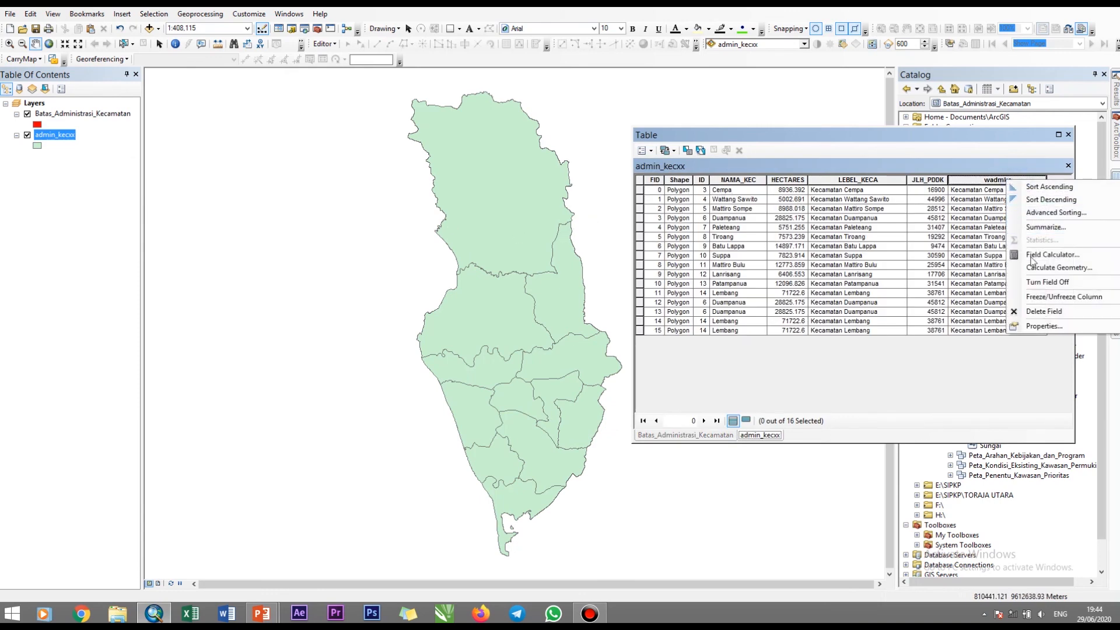
click(1044, 313)
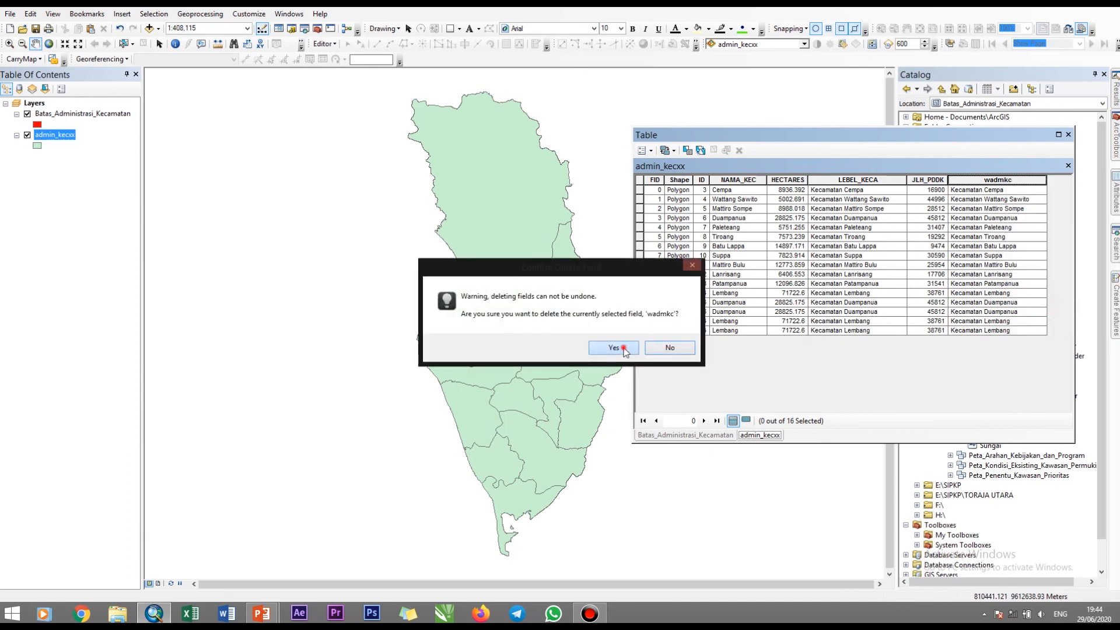
click(623, 348)
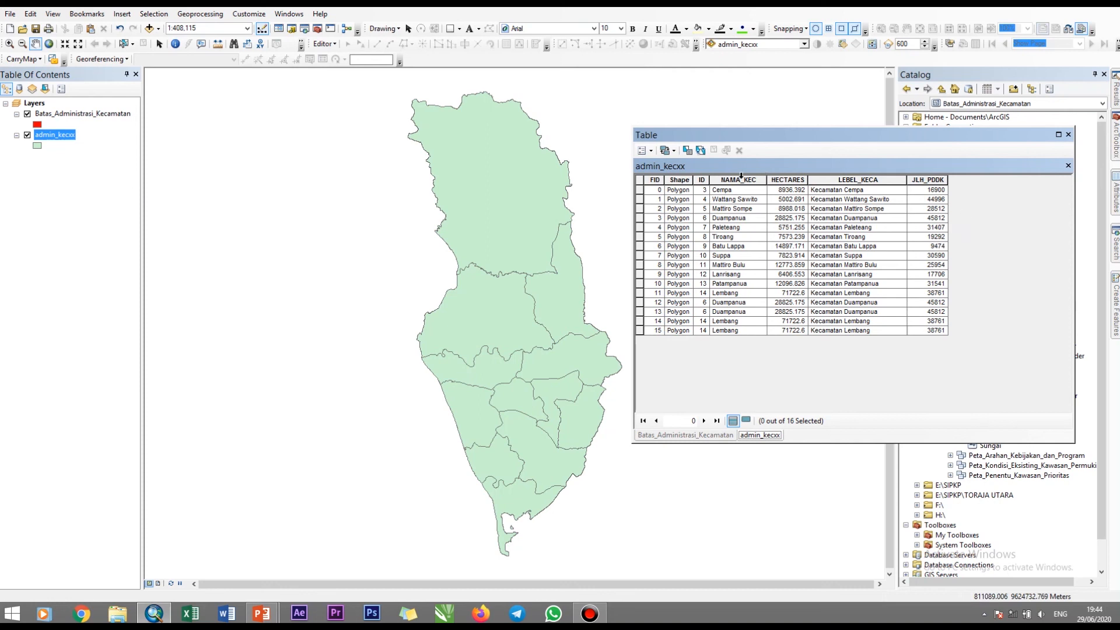
click(839, 181)
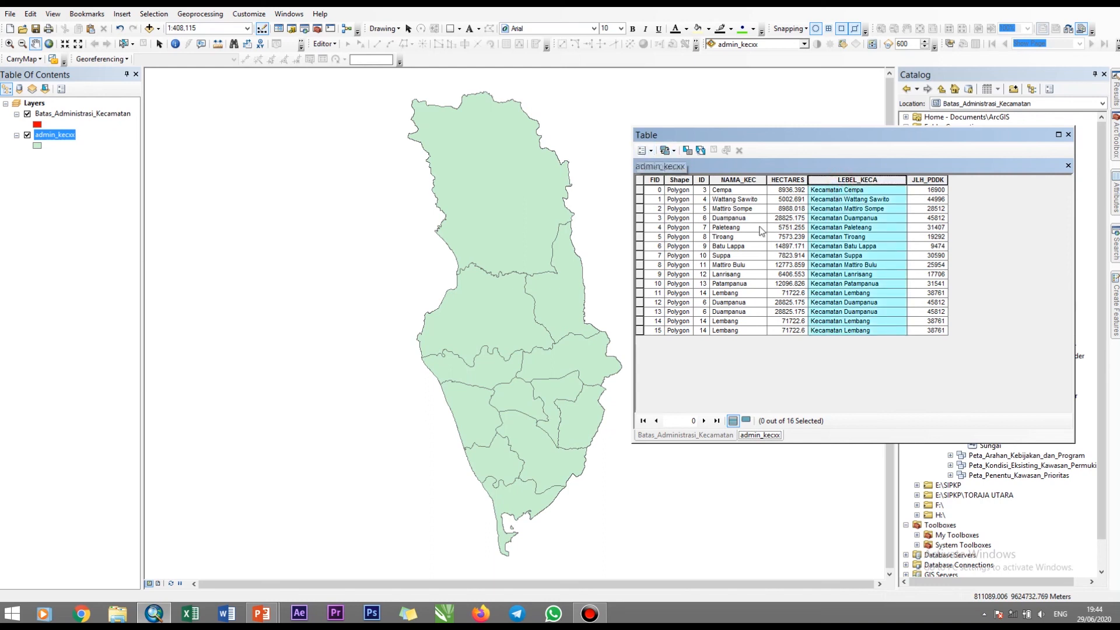
click(858, 255)
click(872, 274)
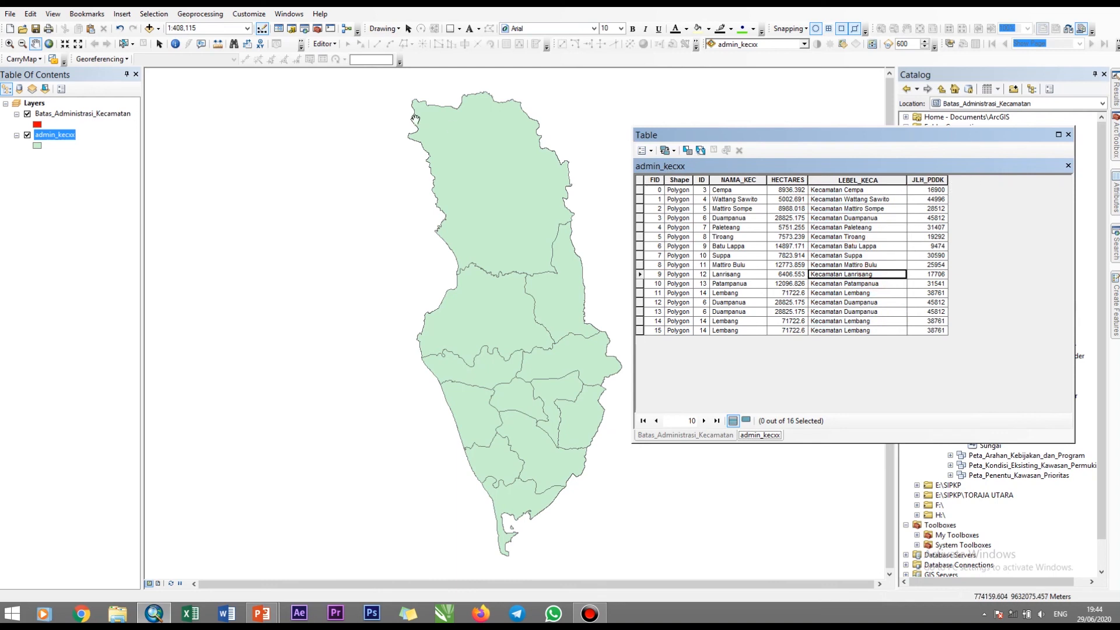
click(58, 113)
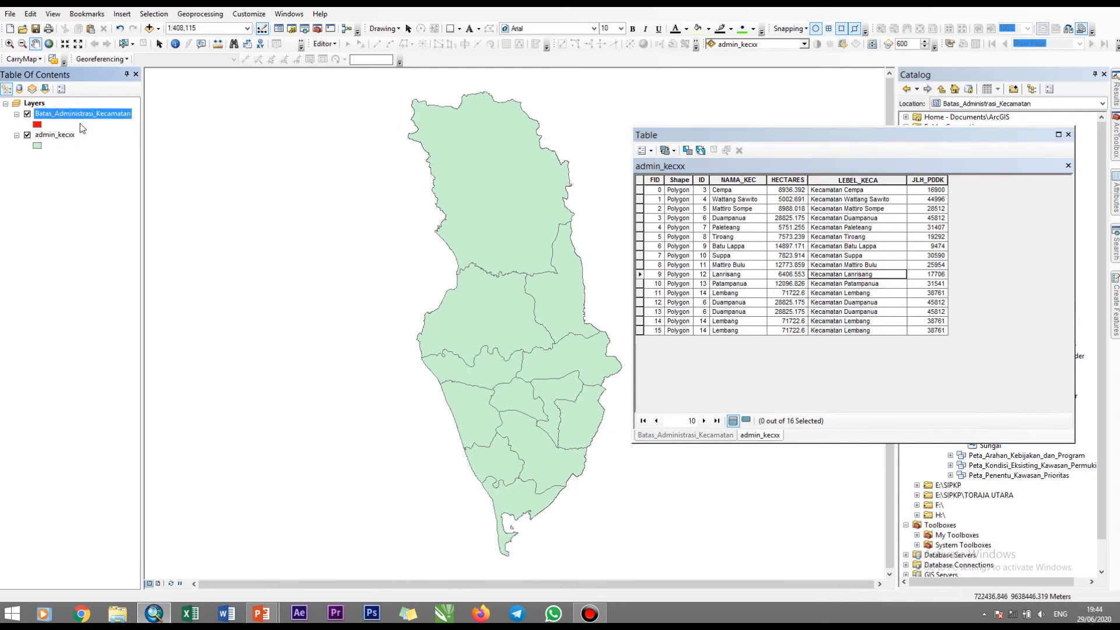
click(875, 208)
click(872, 227)
click(857, 255)
click(649, 151)
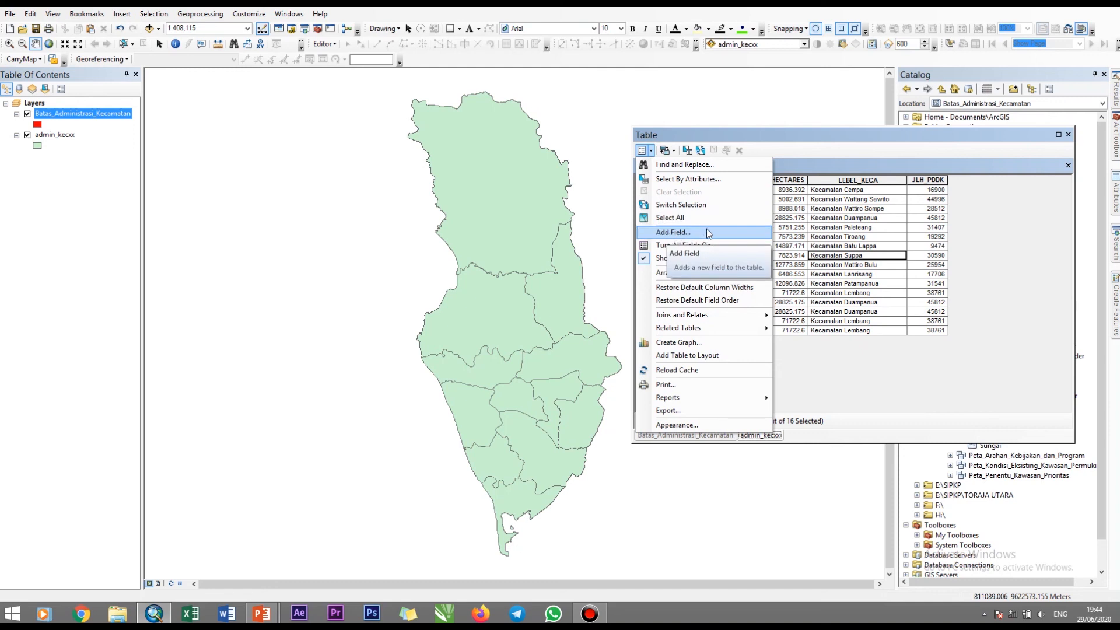
click(965, 225)
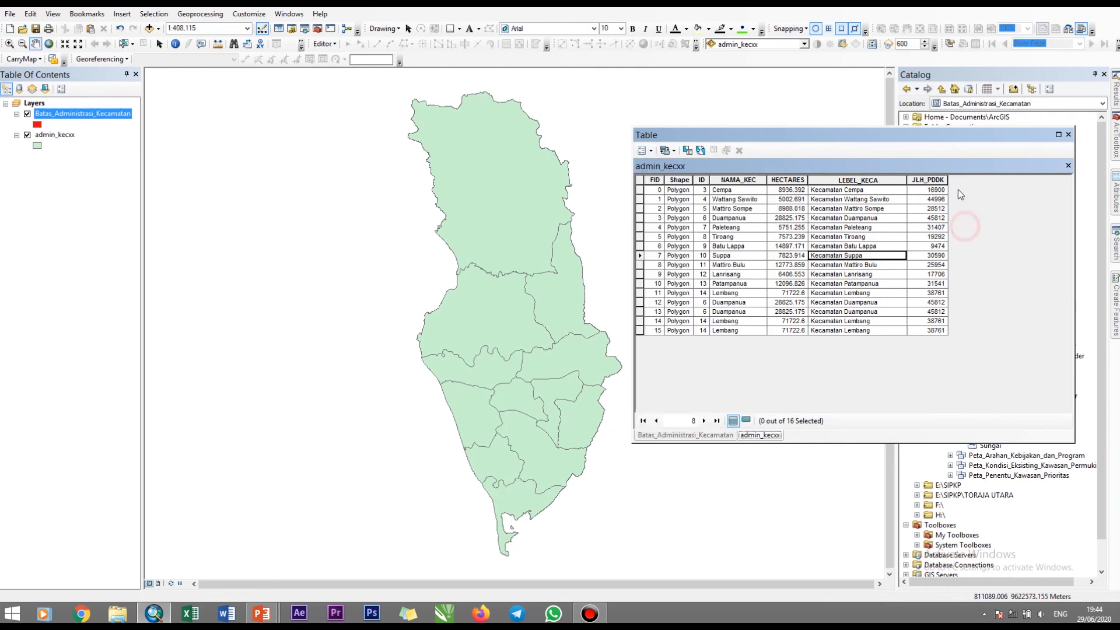
Start an edit session on the admin_kecxx layer.
click(325, 44)
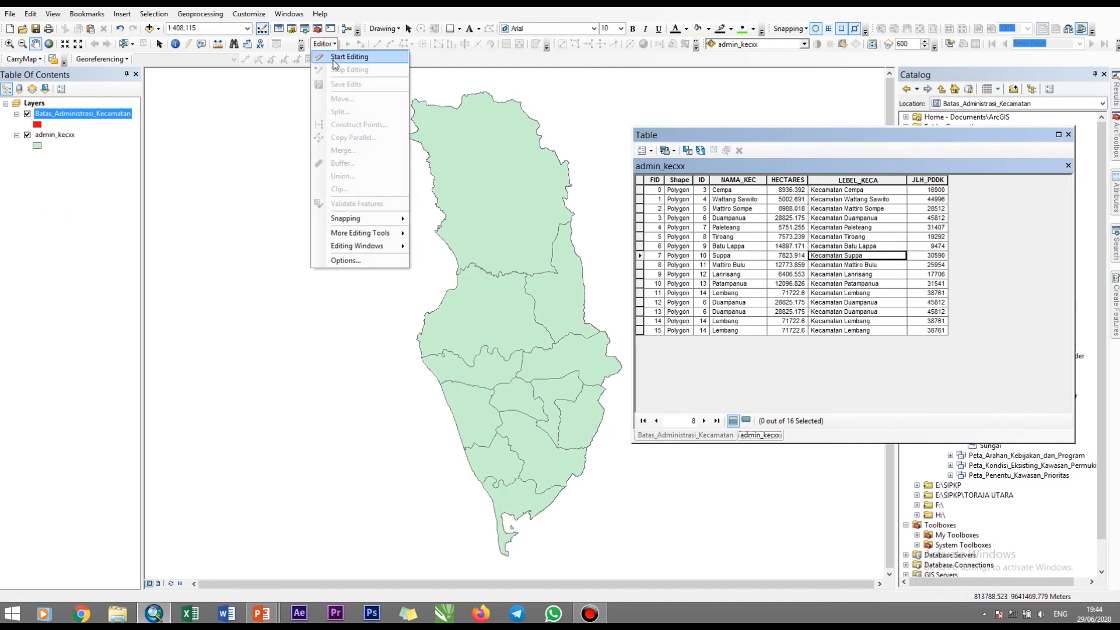
click(337, 46)
click(333, 45)
click(333, 46)
click(332, 44)
click(345, 55)
click(506, 213)
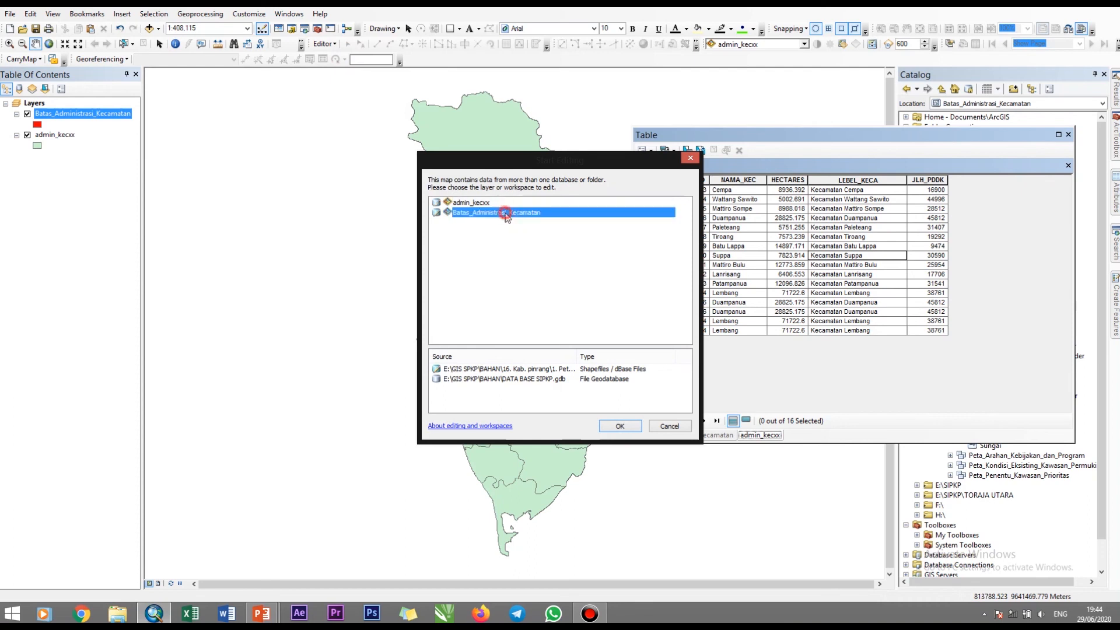
double_click(494, 204)
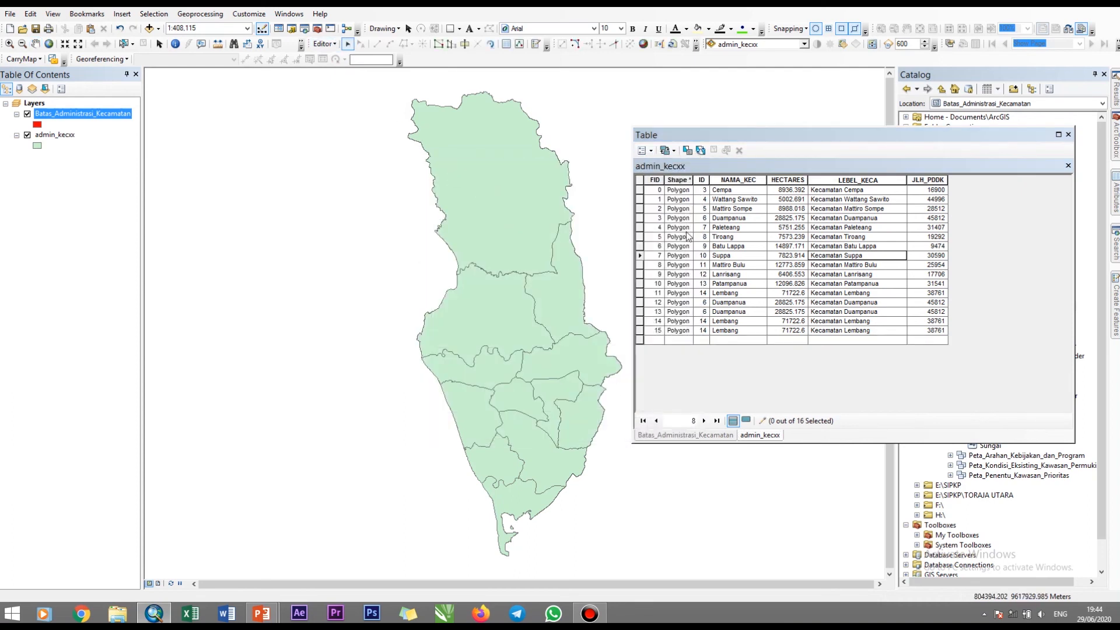
Check whether the table allows adding a field during the edit session, and stop editing.
click(328, 44)
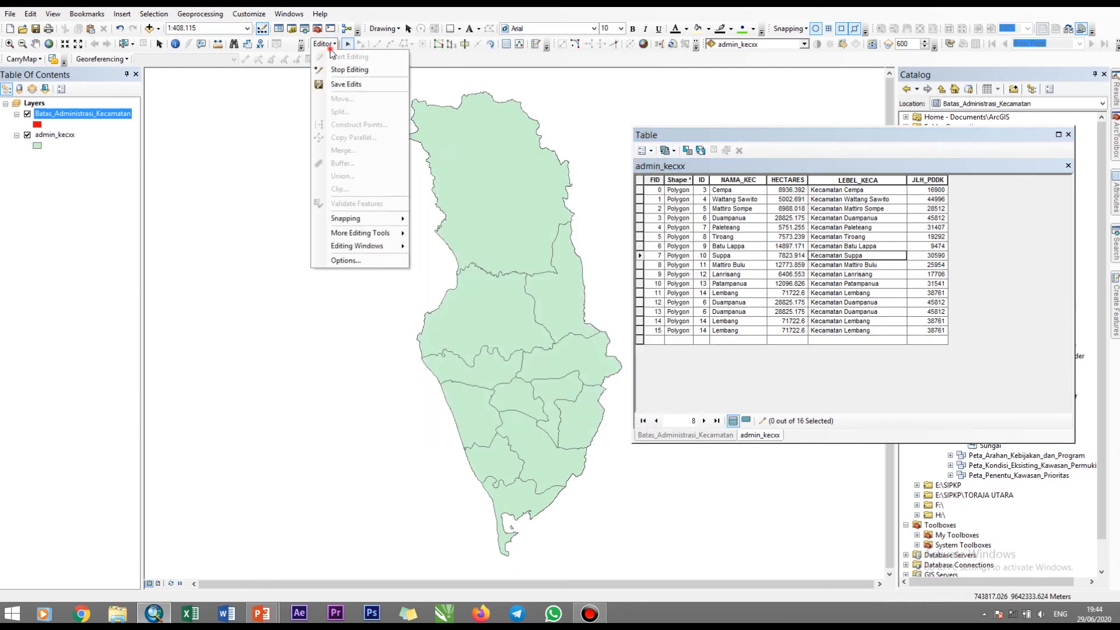
click(643, 150)
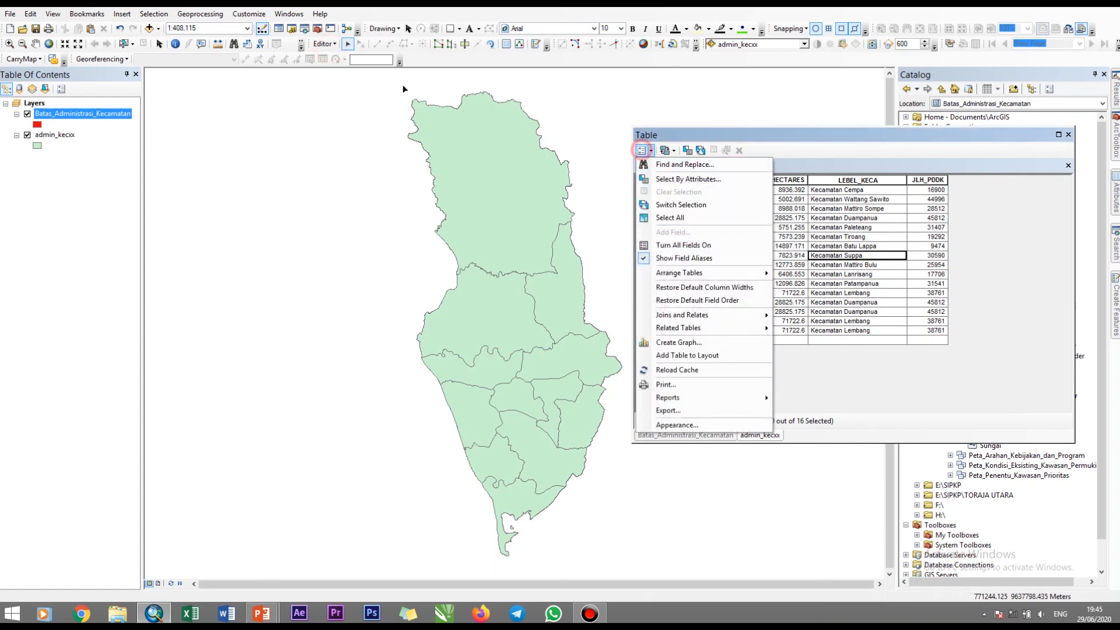
click(322, 44)
click(350, 75)
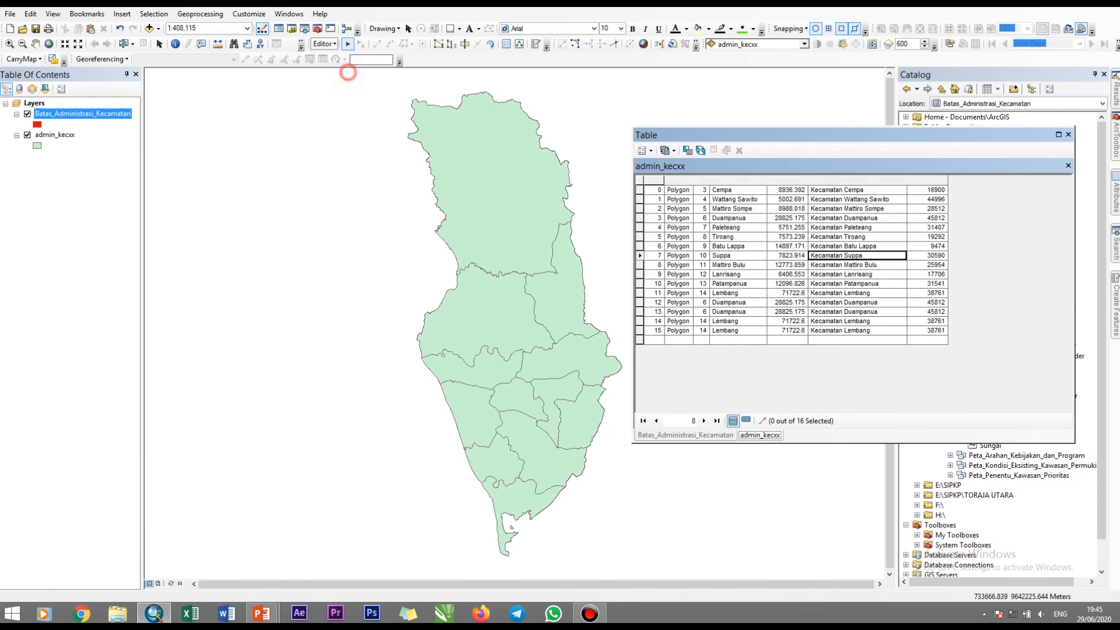
Add a text field named wadmkc with a length of 254 to the admin_kecxx table.
click(651, 152)
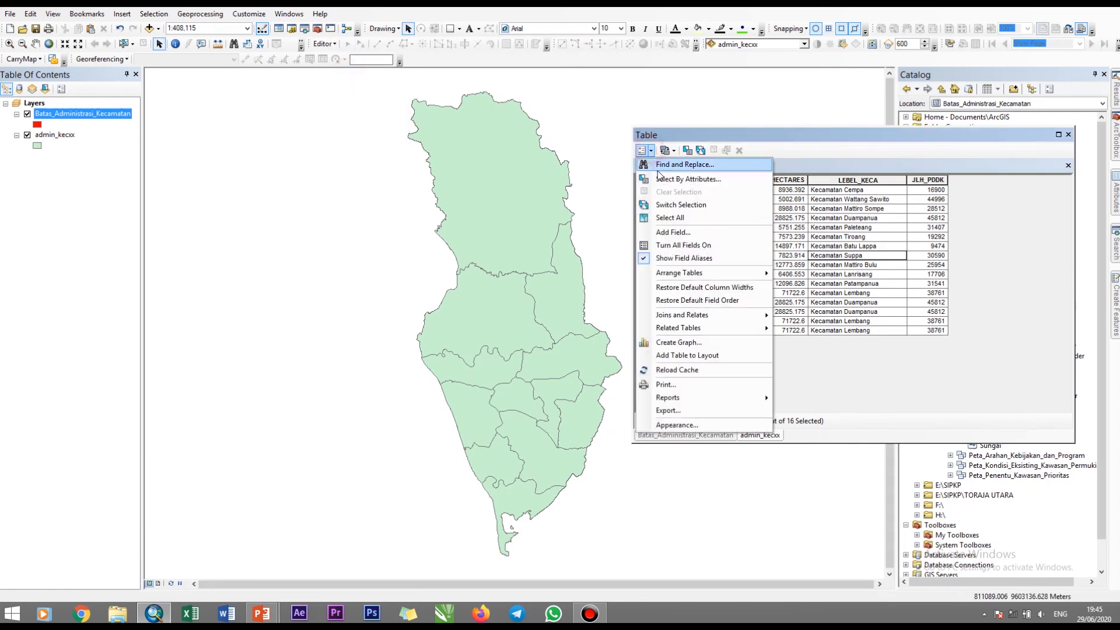
click(671, 234)
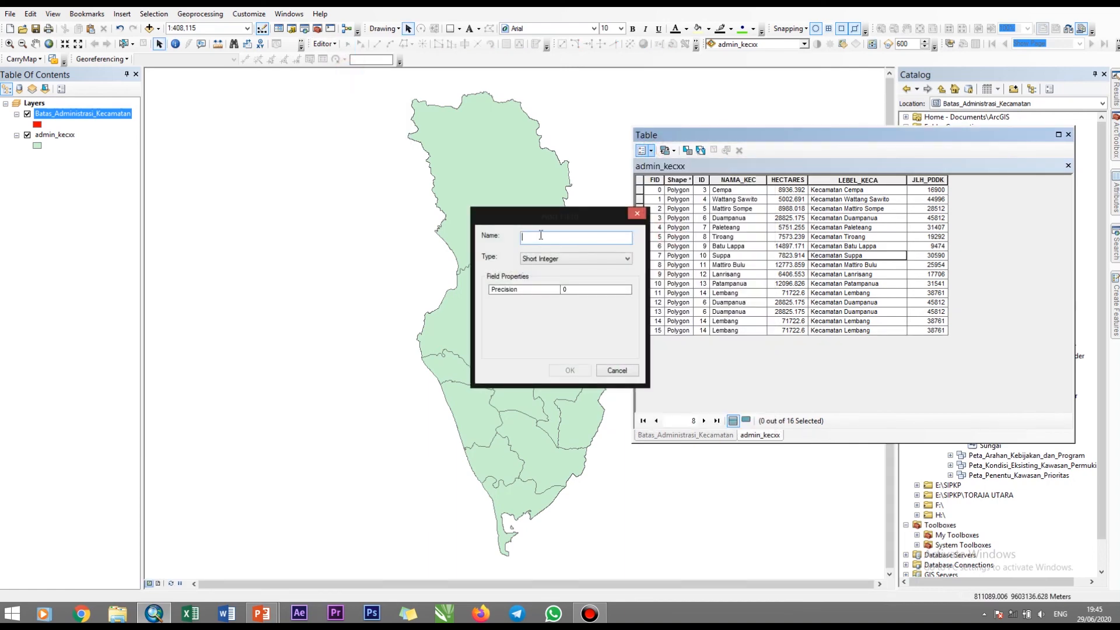
text(wadmkc)
click(555, 259)
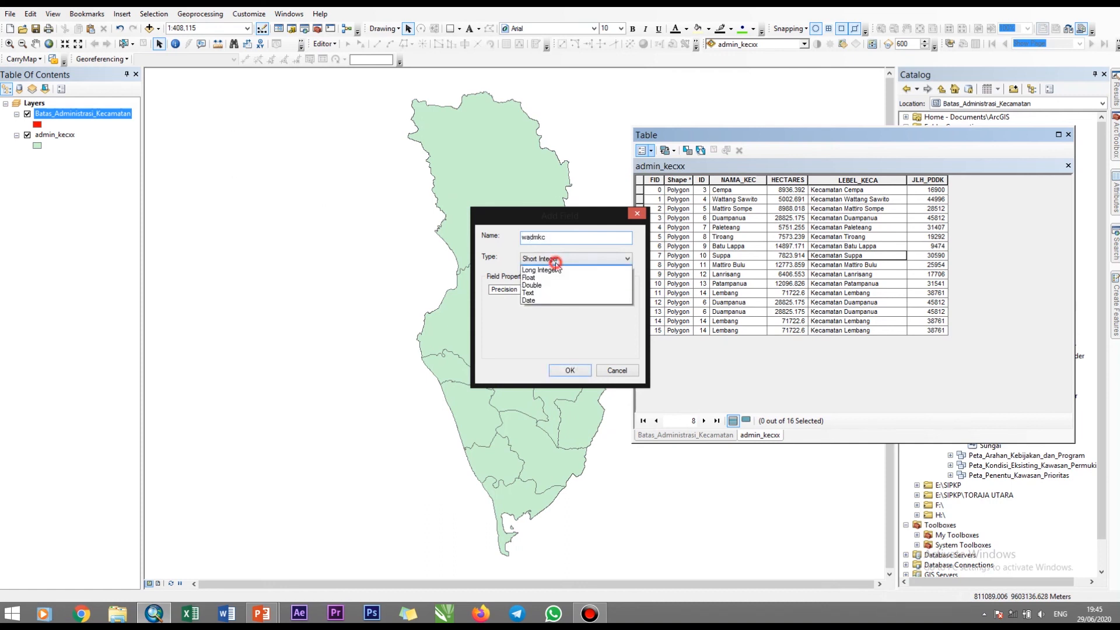
click(557, 298)
click(566, 291)
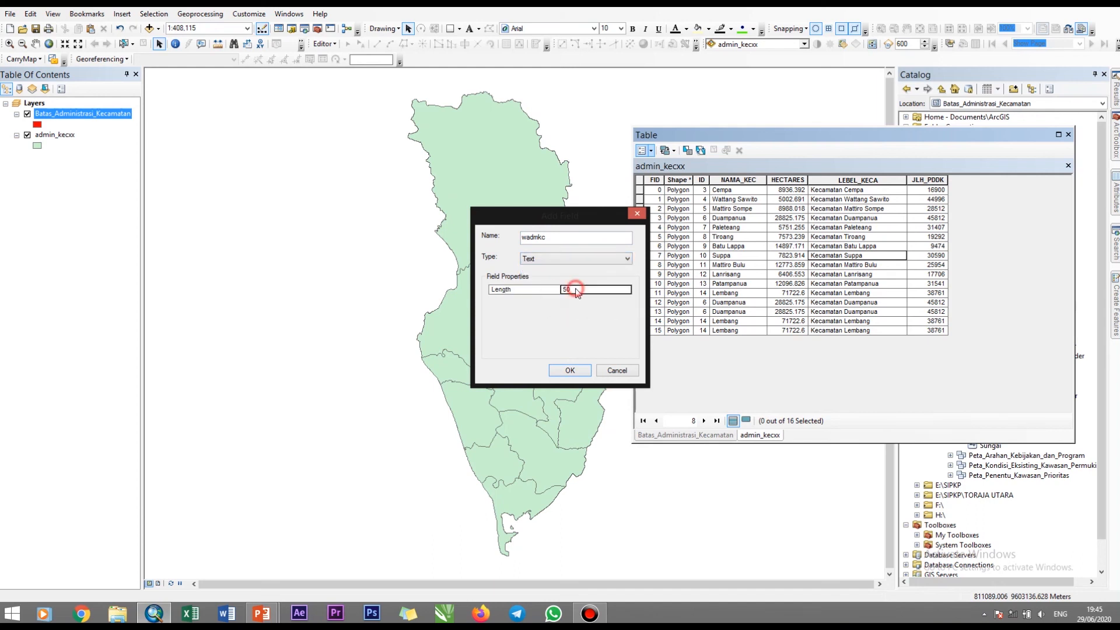
key(BackSpace)
key(BackSpace)
text(254)
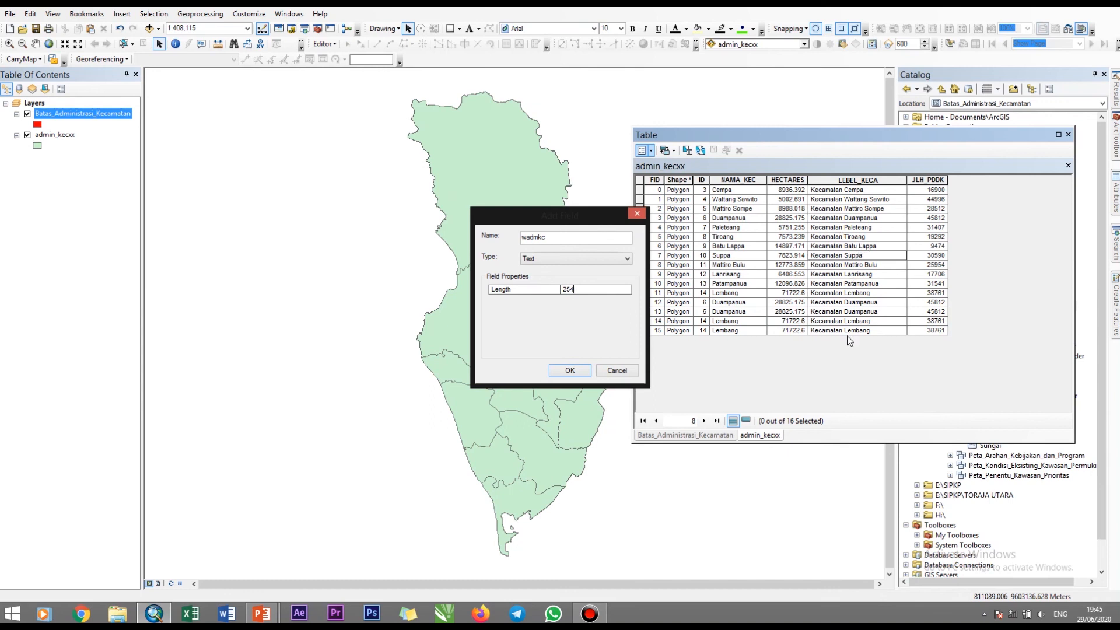
click(581, 376)
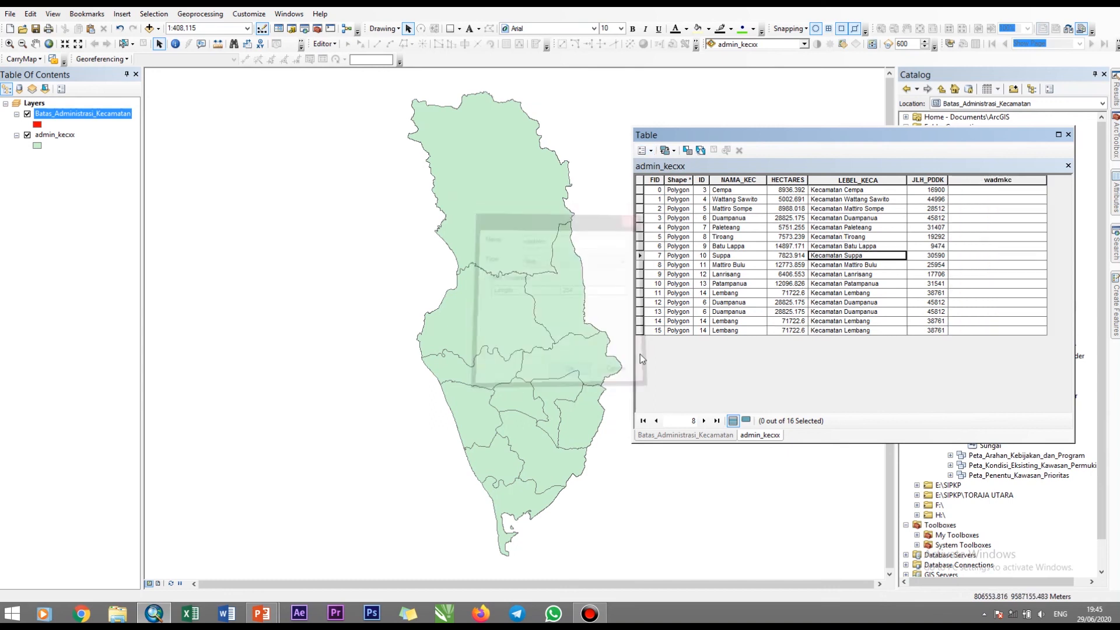
Fill the wadmkc field with the NAMA_KEC values using the Field Calculator expression [NAMA_KEC].
click(974, 181)
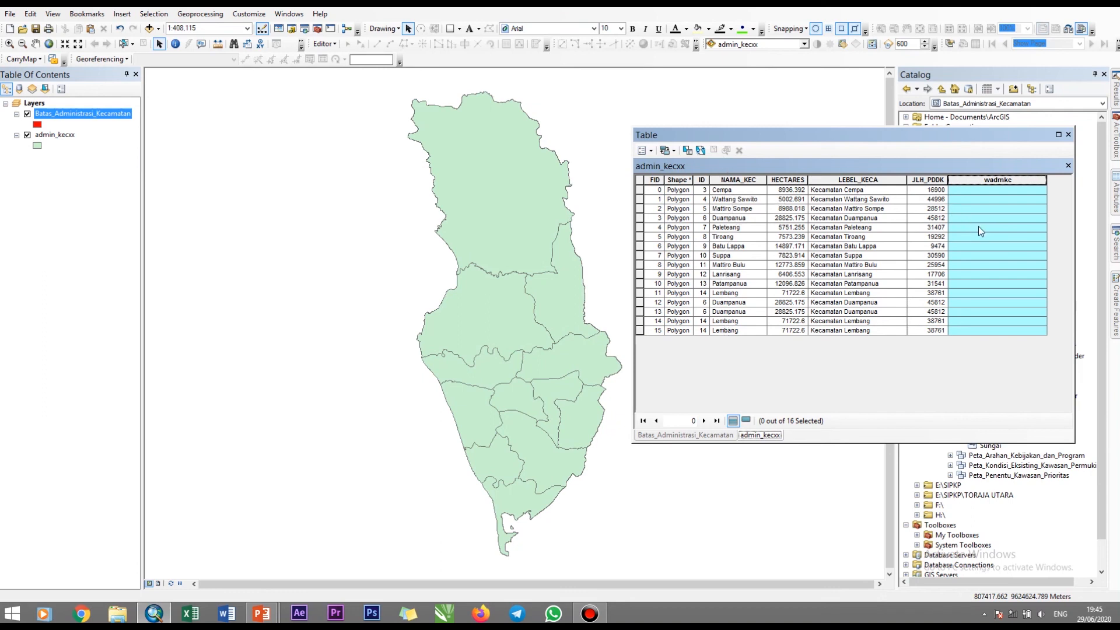
right_click(978, 181)
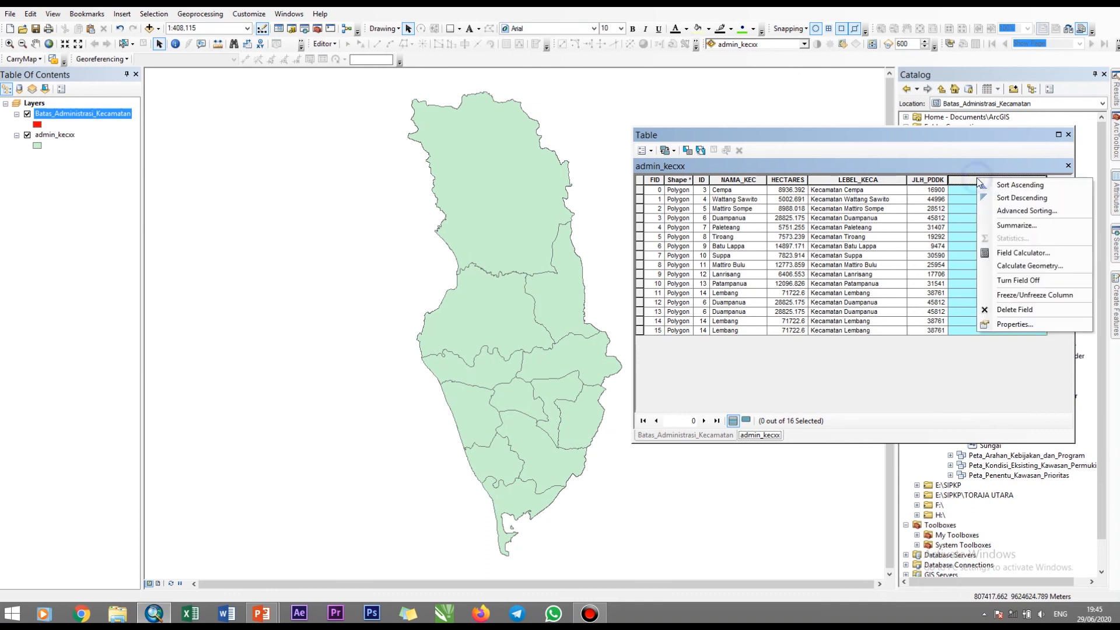
click(1001, 253)
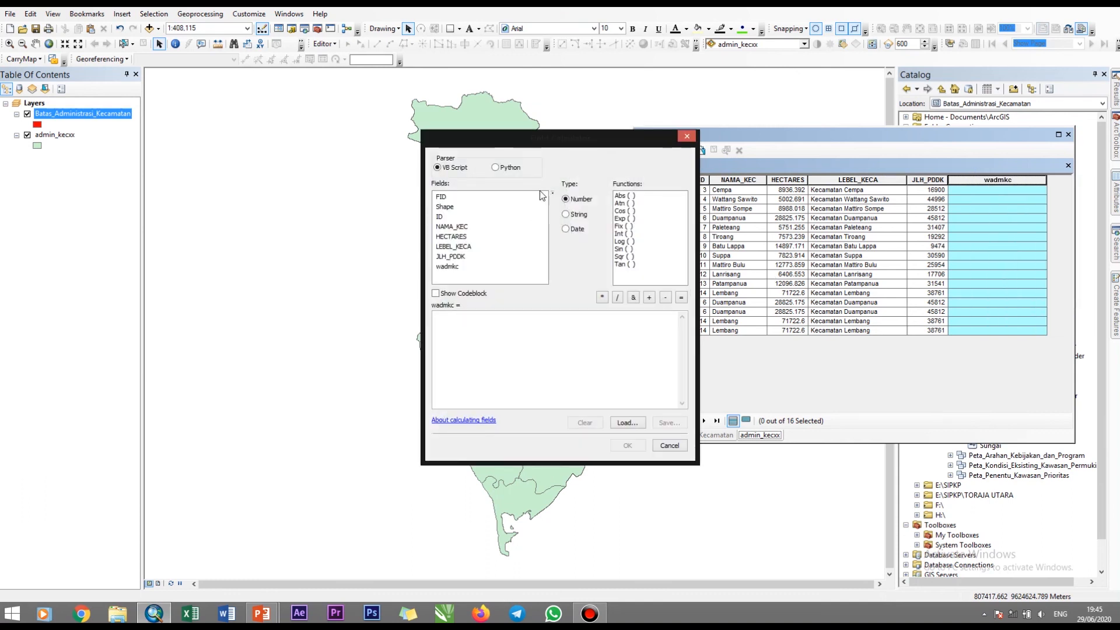
drag(528, 138, 389, 157)
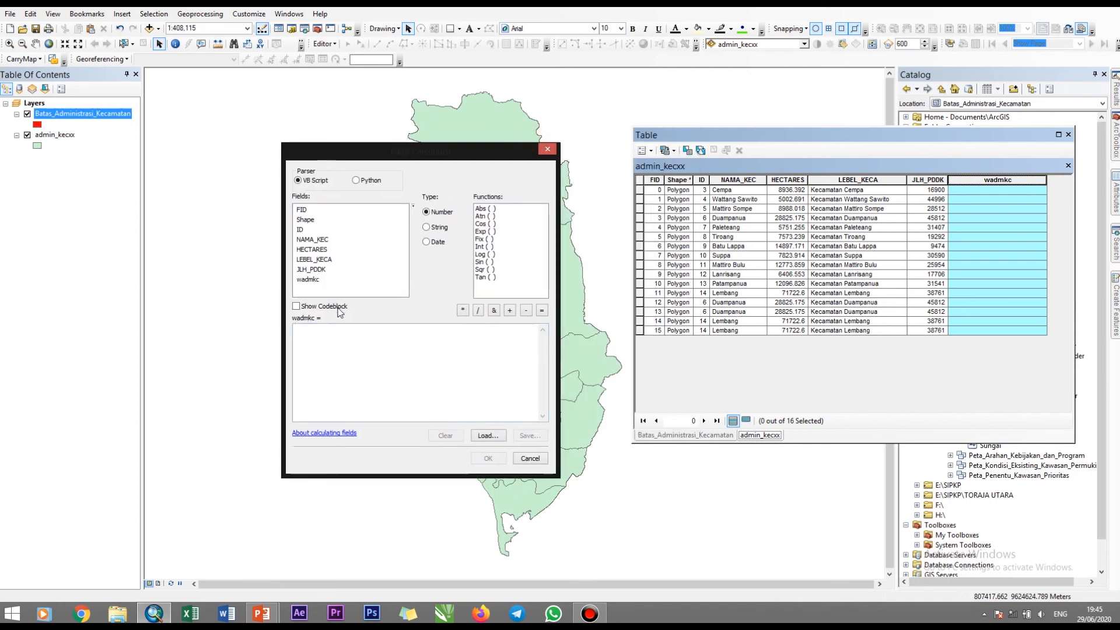
double_click(320, 239)
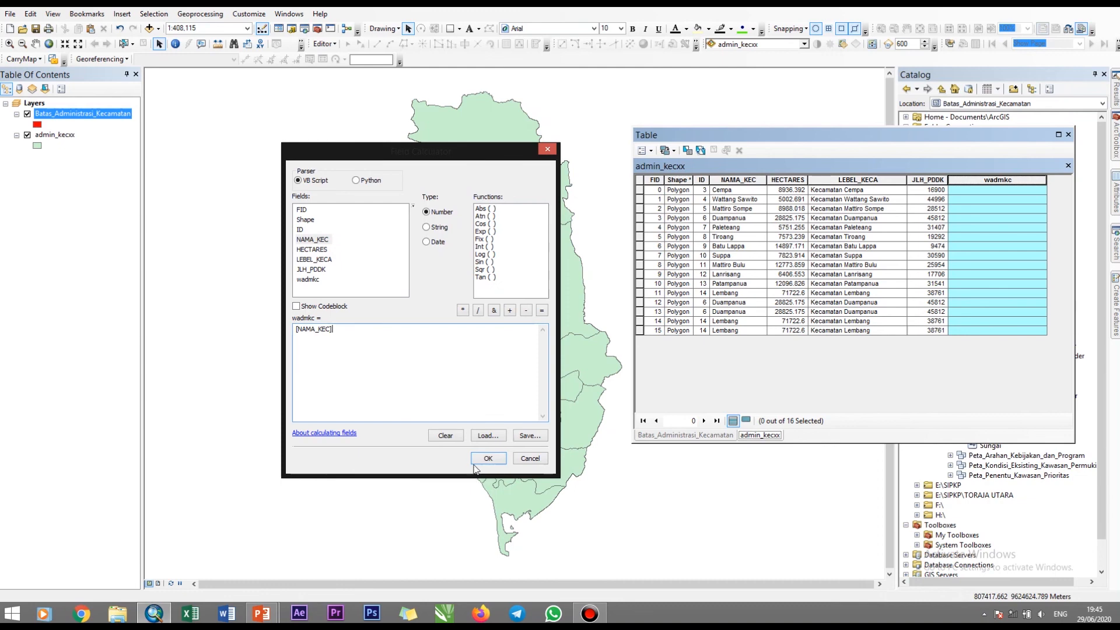
click(499, 458)
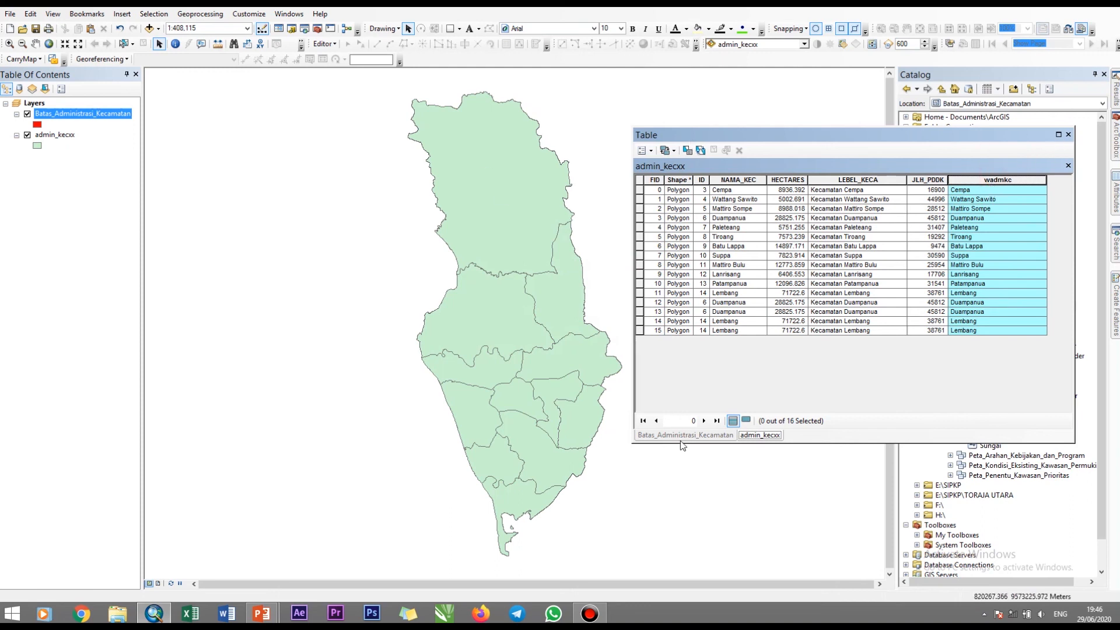
Compare the wadmkc field in the admin_kecxx table with the fields of the Batas_Administrasi_Kecamatan table.
drag(478, 252, 400, 250)
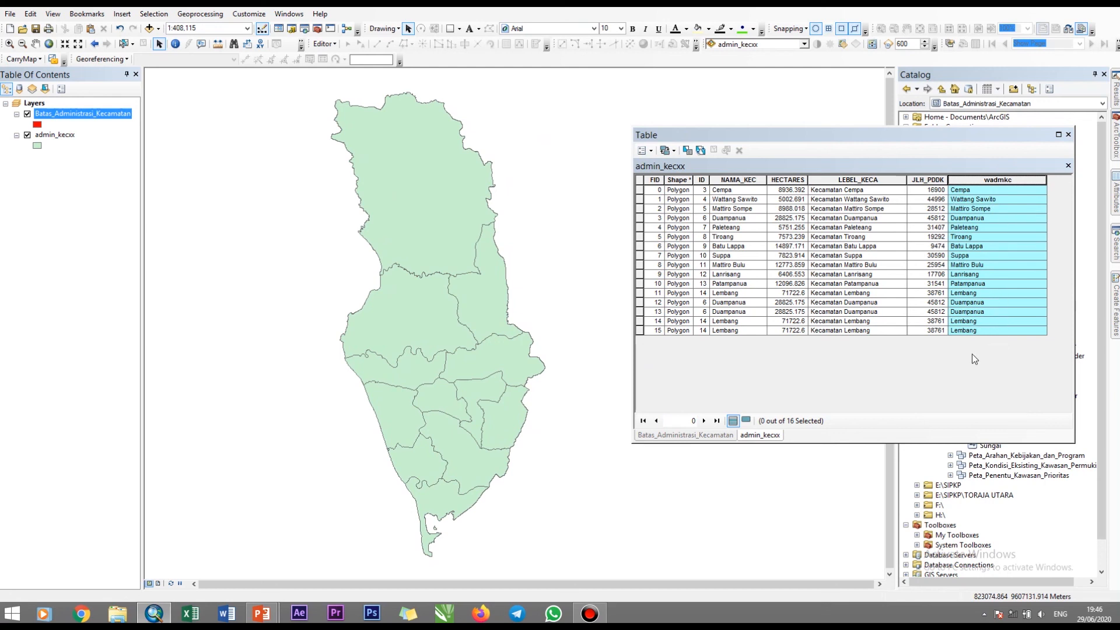
click(972, 255)
click(974, 245)
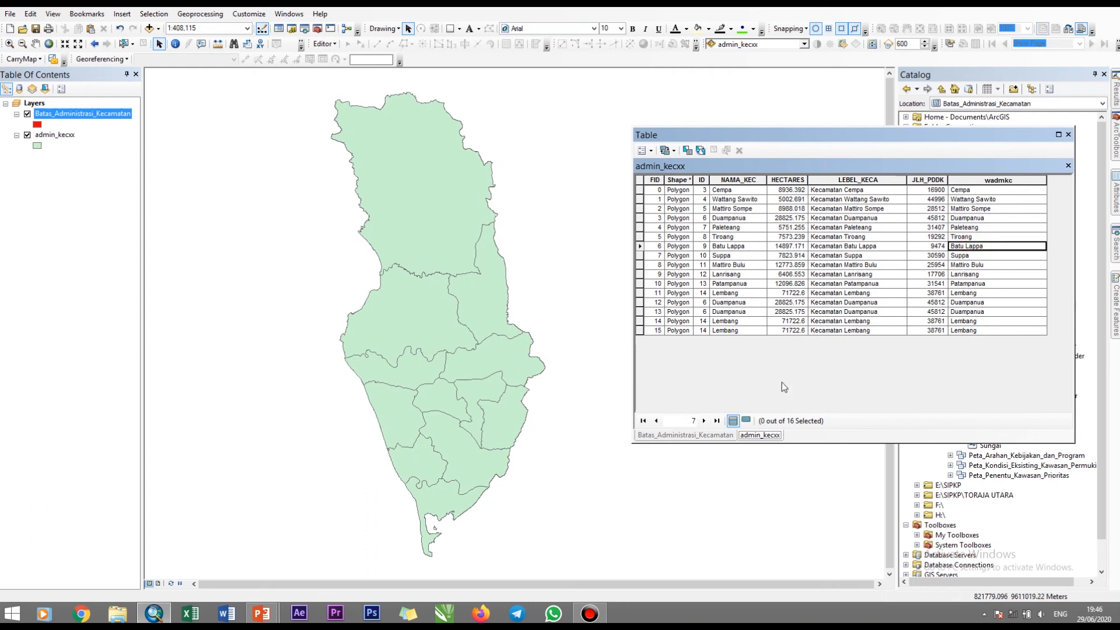
click(686, 434)
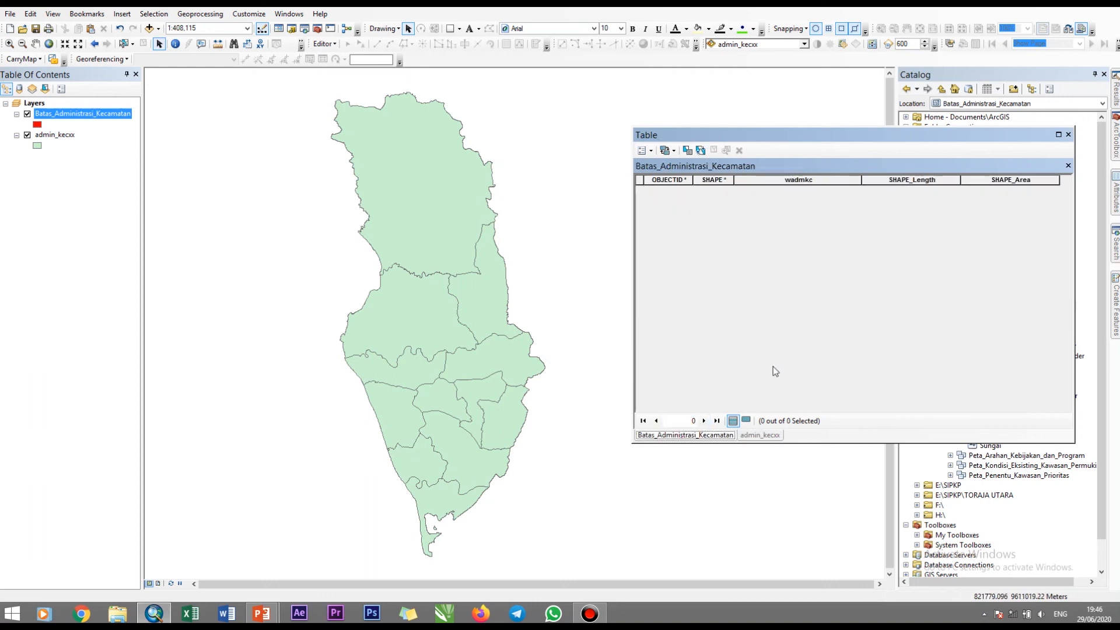
click(759, 434)
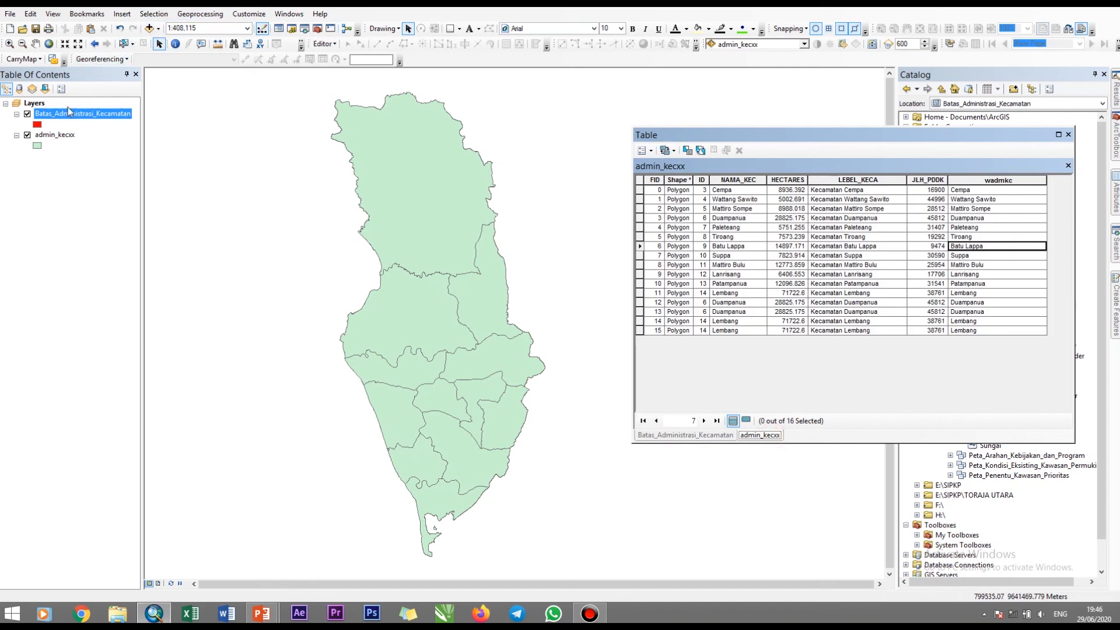
Start an edit session on the Batas_Administrasi_Kecamatan layer in the geodatabase.
click(323, 44)
click(344, 84)
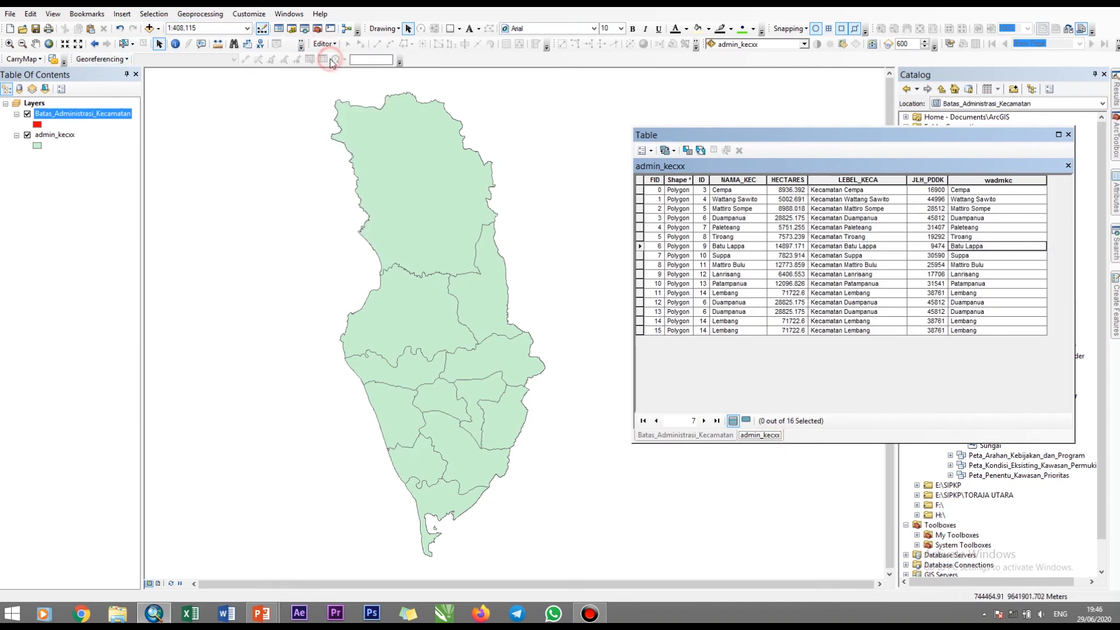
click(580, 225)
click(490, 212)
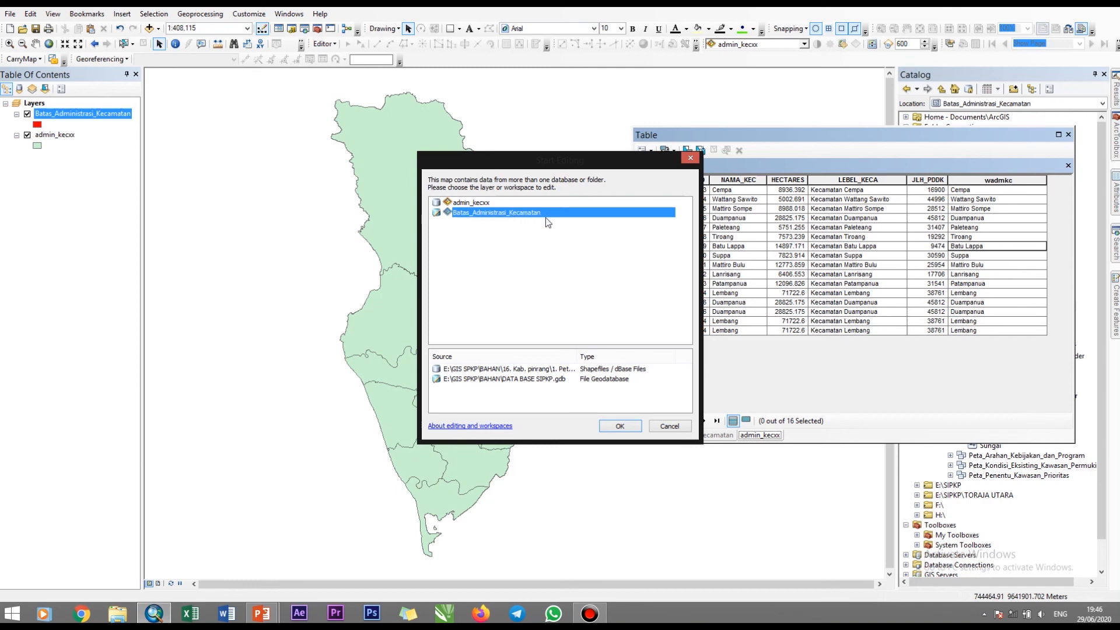
click(619, 426)
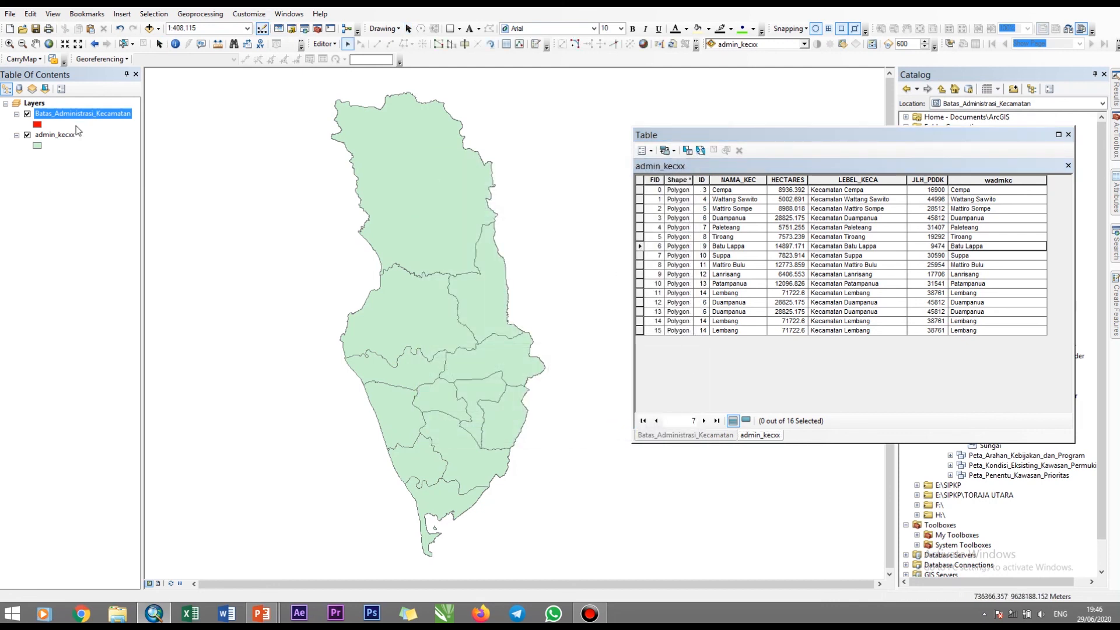
Select all features of the admin_kecxx layer and copy them.
click(58, 137)
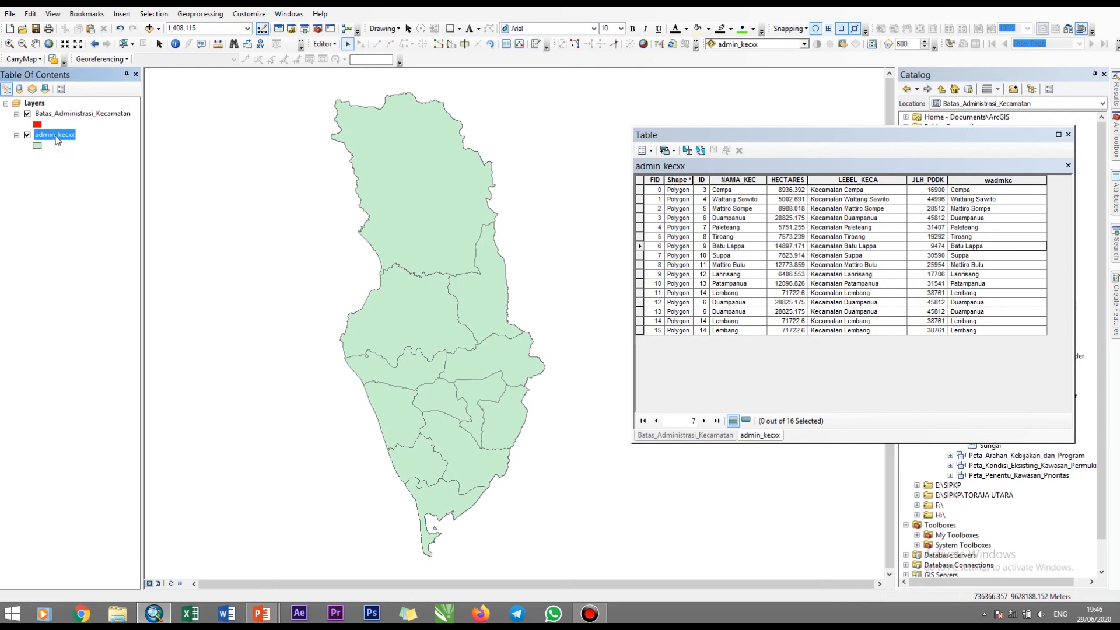
right_click(57, 139)
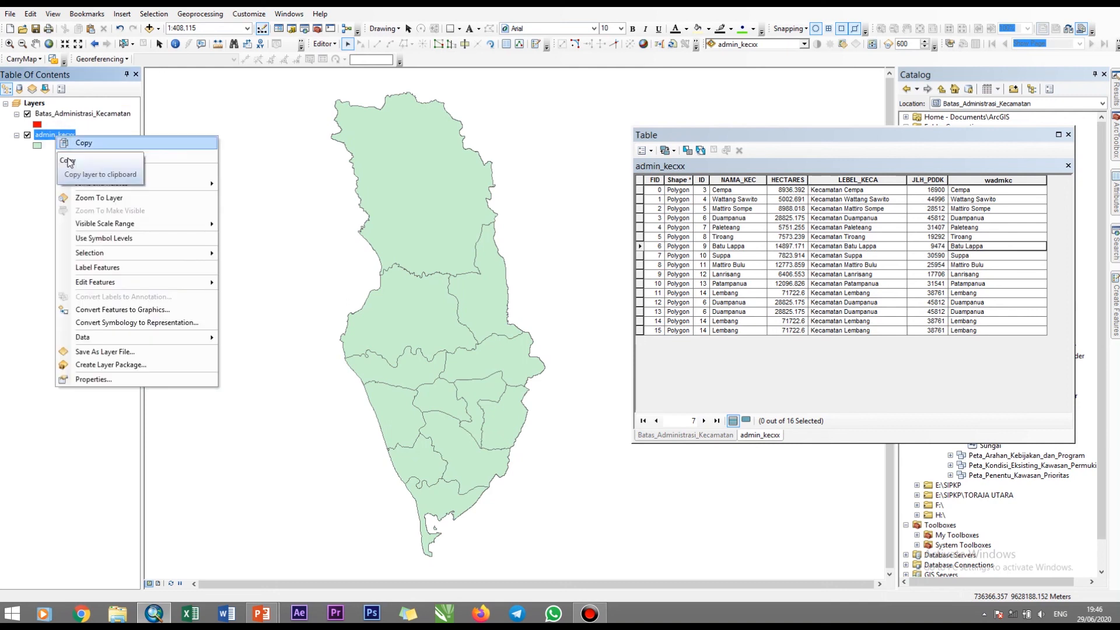
mouse_move(121, 252)
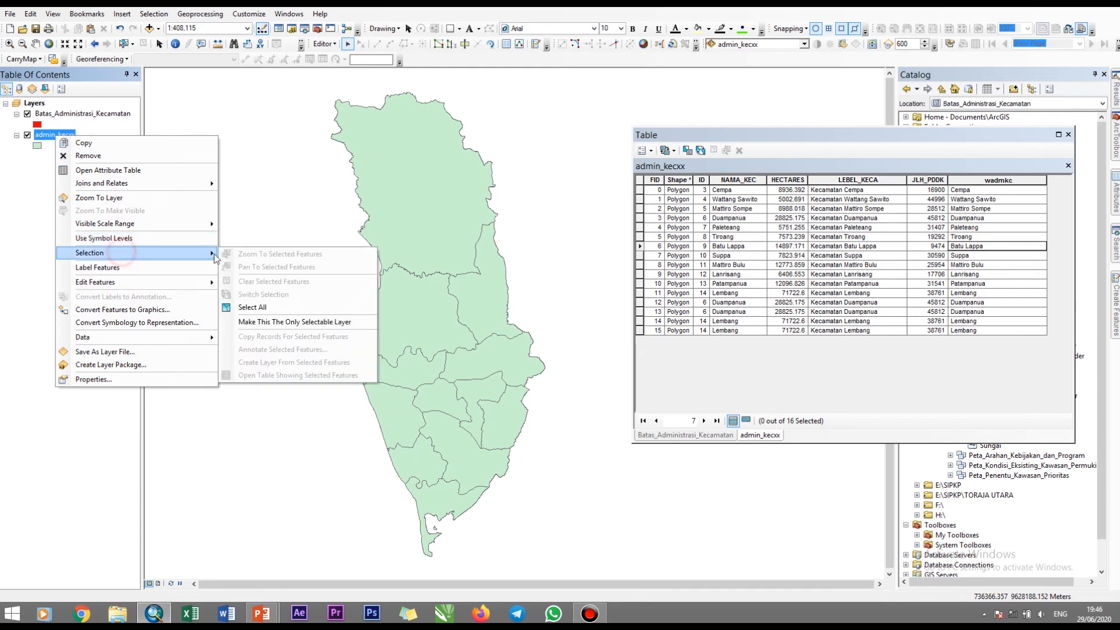
click(286, 305)
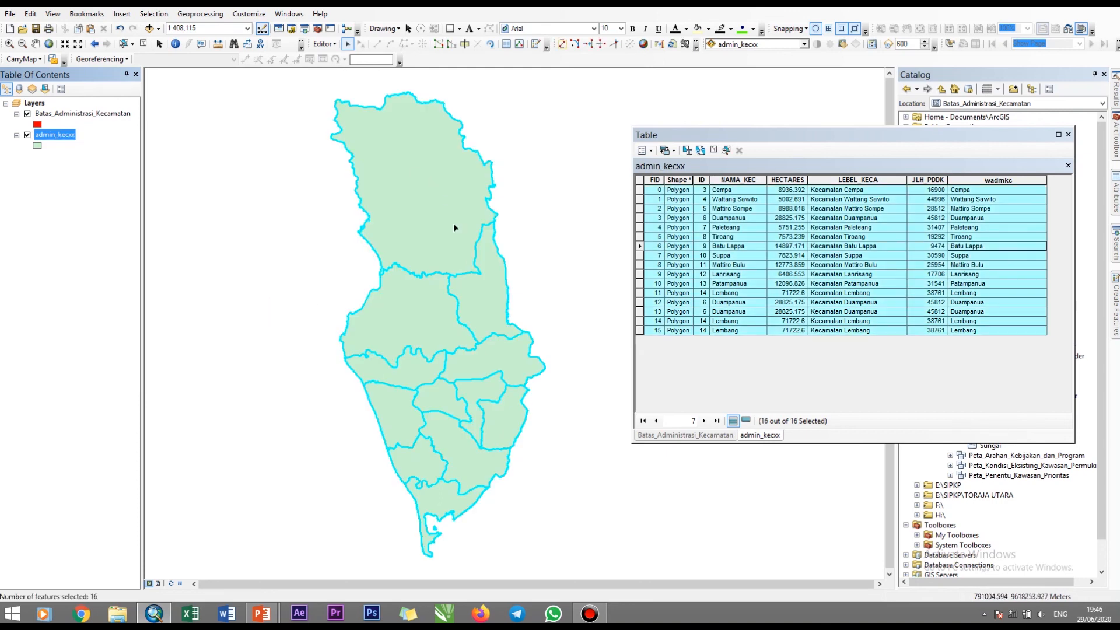
right_click(404, 182)
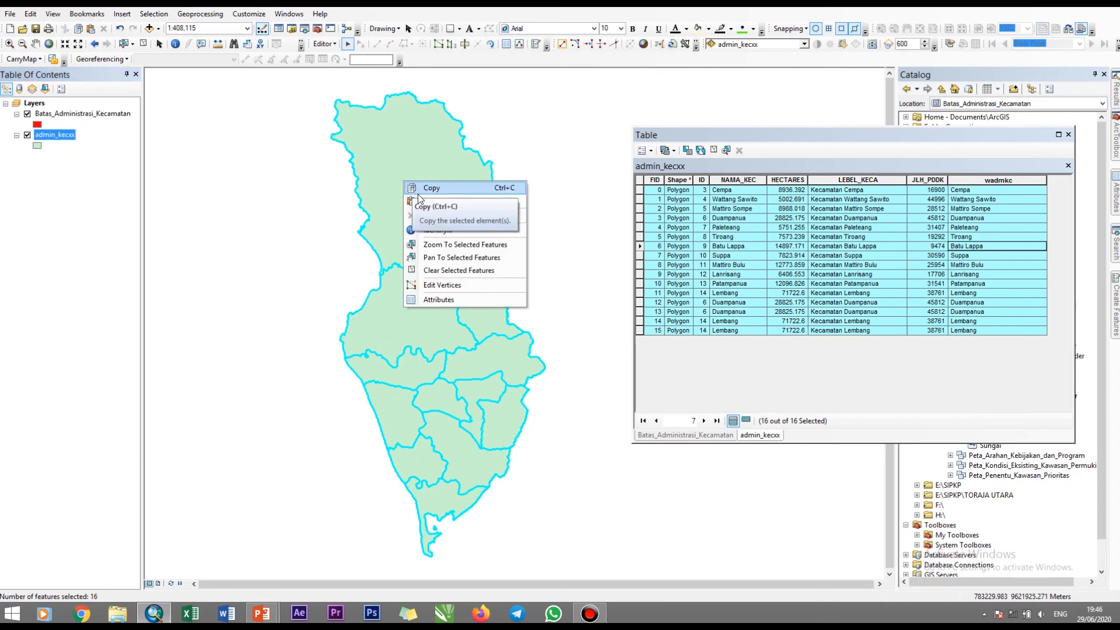
click(455, 187)
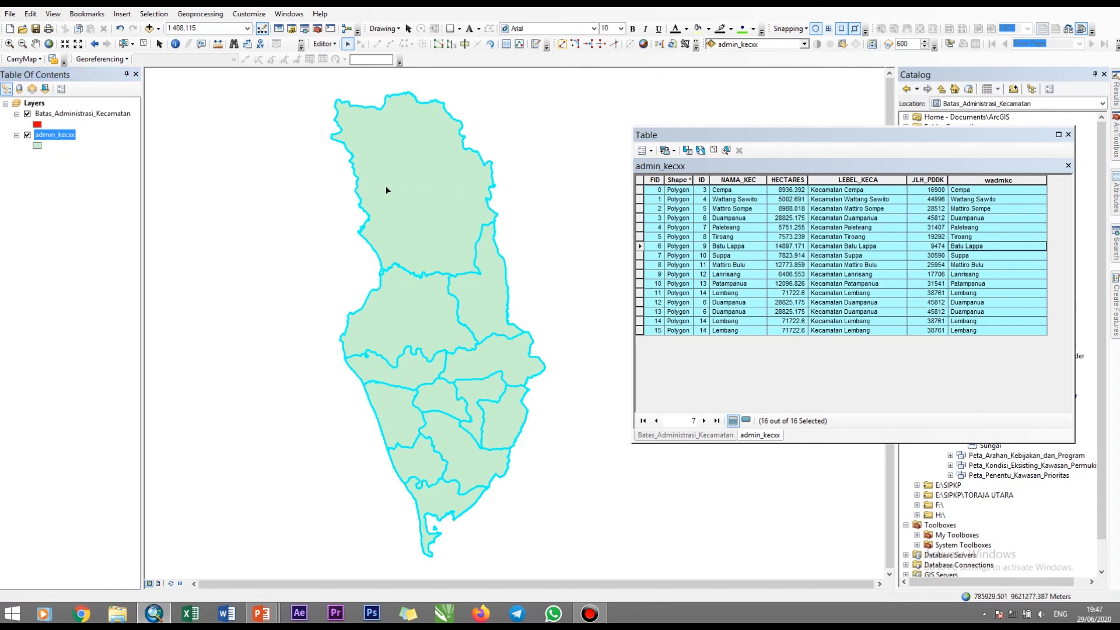
Paste the copied features with Batas_Administrasi_Kecamatan as the target layer, and clear the selection.
click(332, 189)
right_click(286, 184)
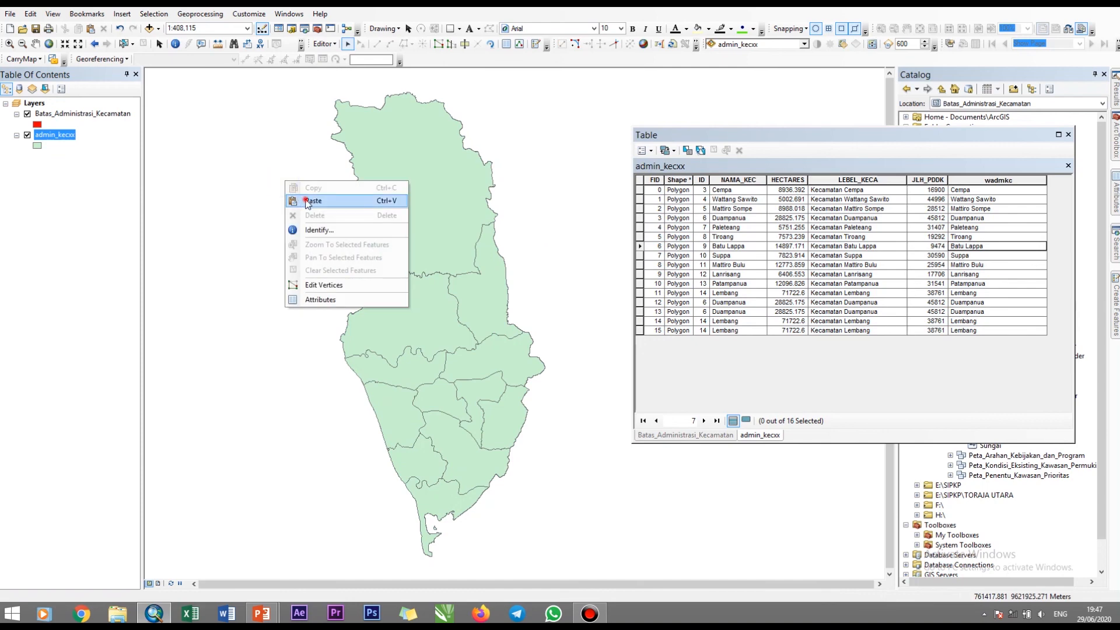
click(326, 203)
click(583, 301)
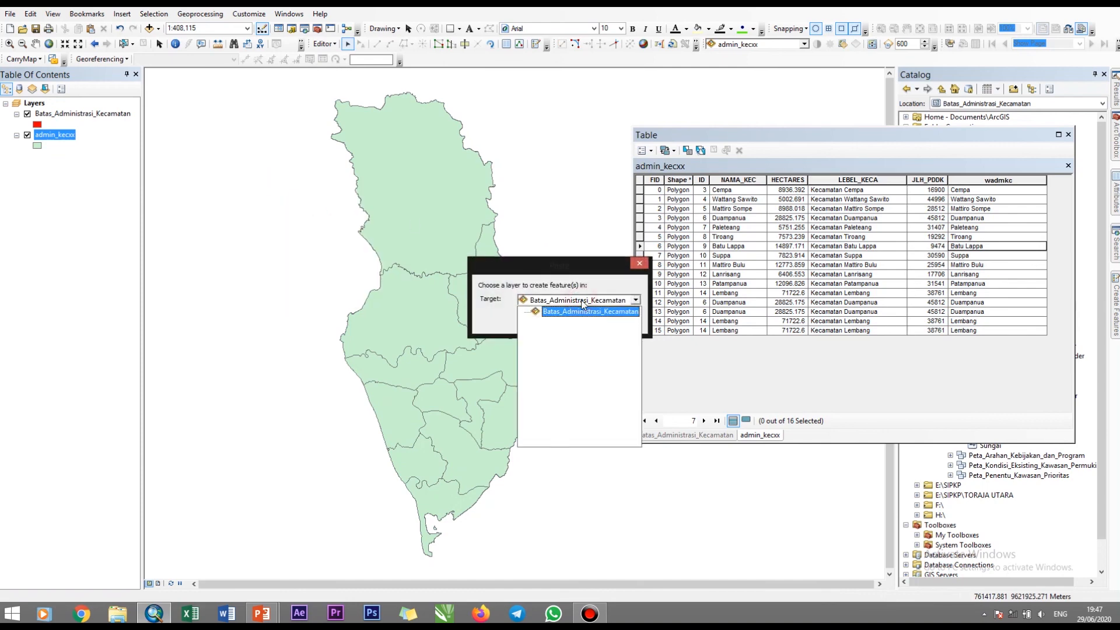
click(602, 305)
click(635, 300)
click(623, 313)
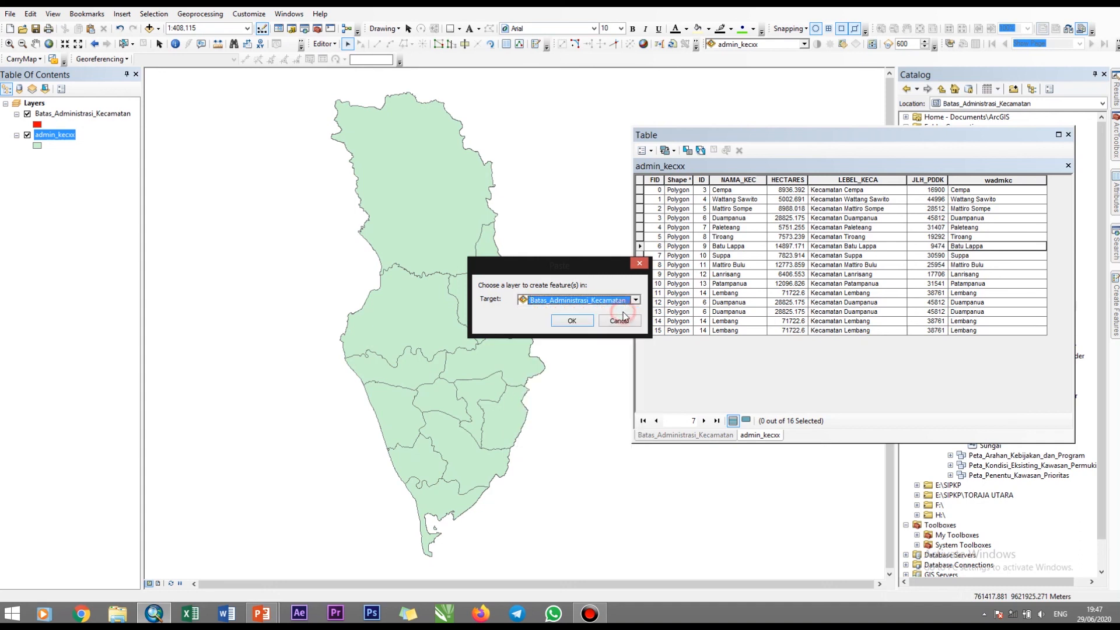
click(575, 322)
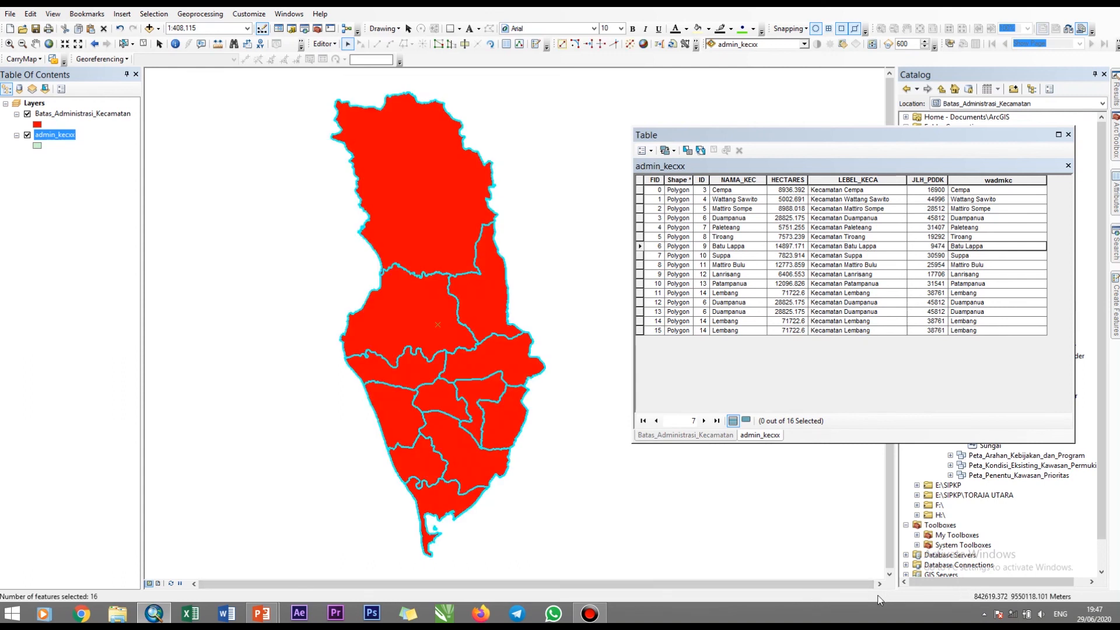
click(341, 228)
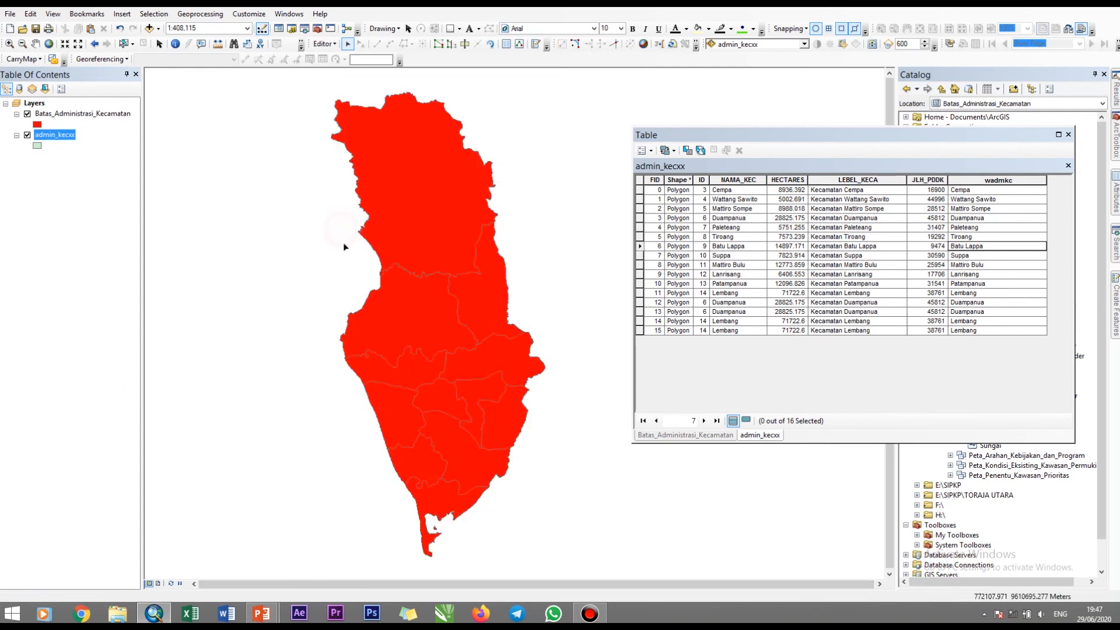
Check the wadmkc values of the pasted features in the Batas_Administrasi_Kecamatan attribute table.
right_click(51, 114)
click(95, 150)
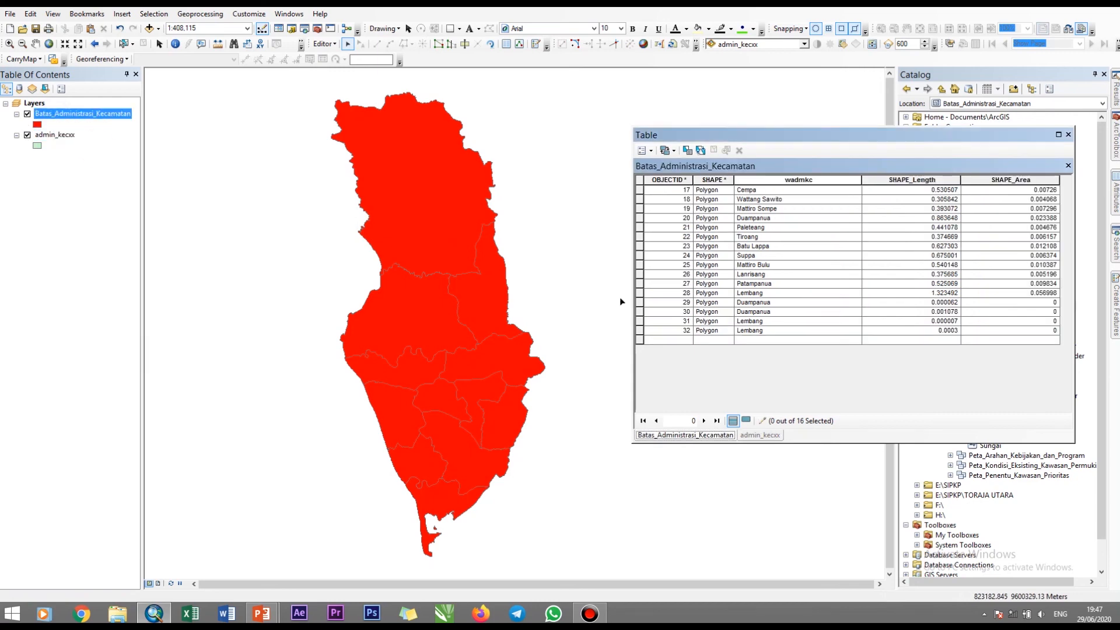
click(814, 181)
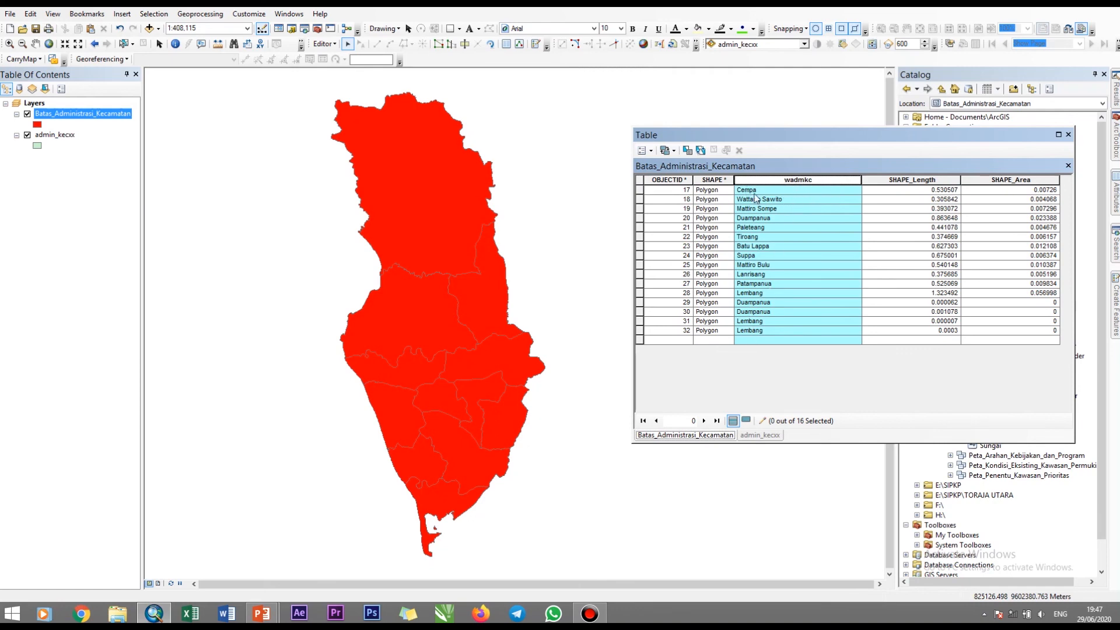
click(824, 303)
click(831, 340)
Stop the edit session and save the edits to Batas_Administrasi_Kecamatan.
click(331, 45)
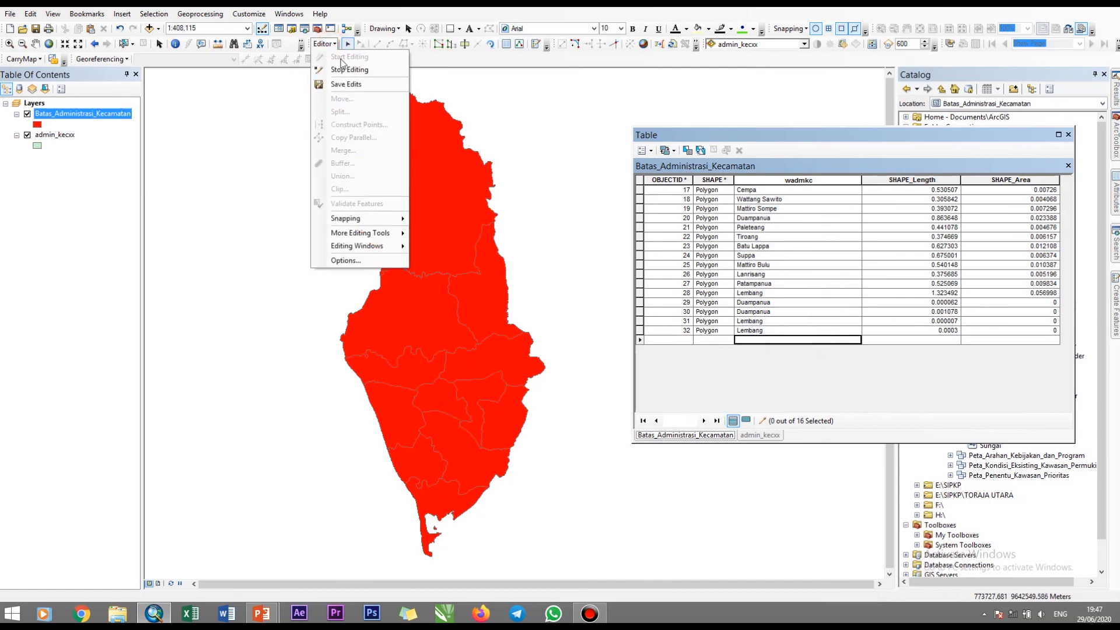
click(351, 69)
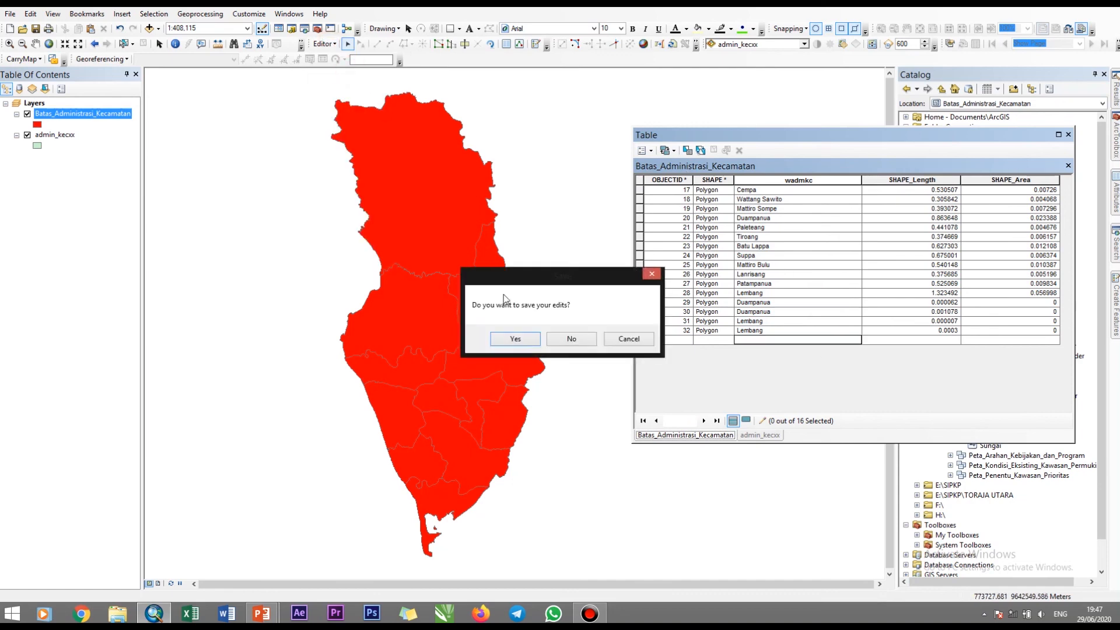
click(516, 340)
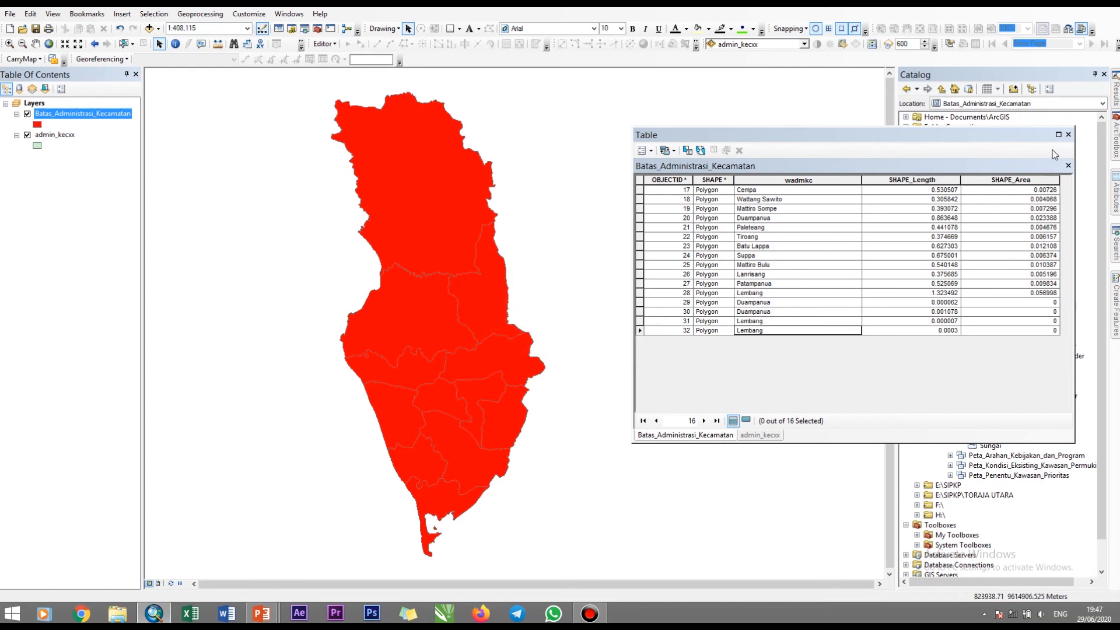
Close the attribute table window and remove the Batas_Administrasi_Kecamatan and admin_kecxx layers from the map.
right_click(42, 119)
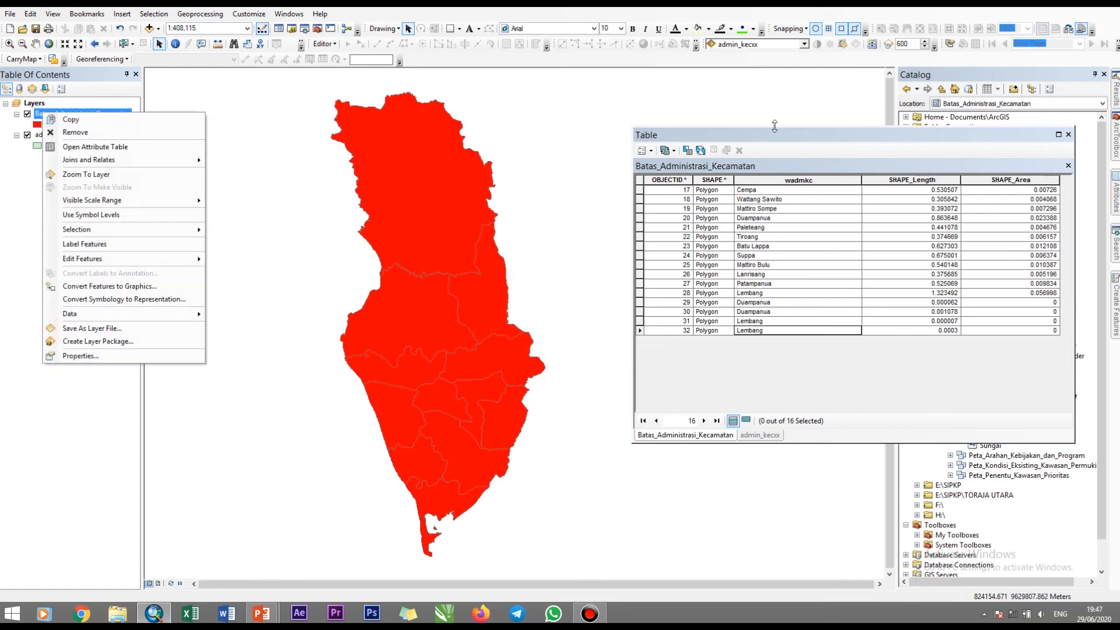
click(1067, 135)
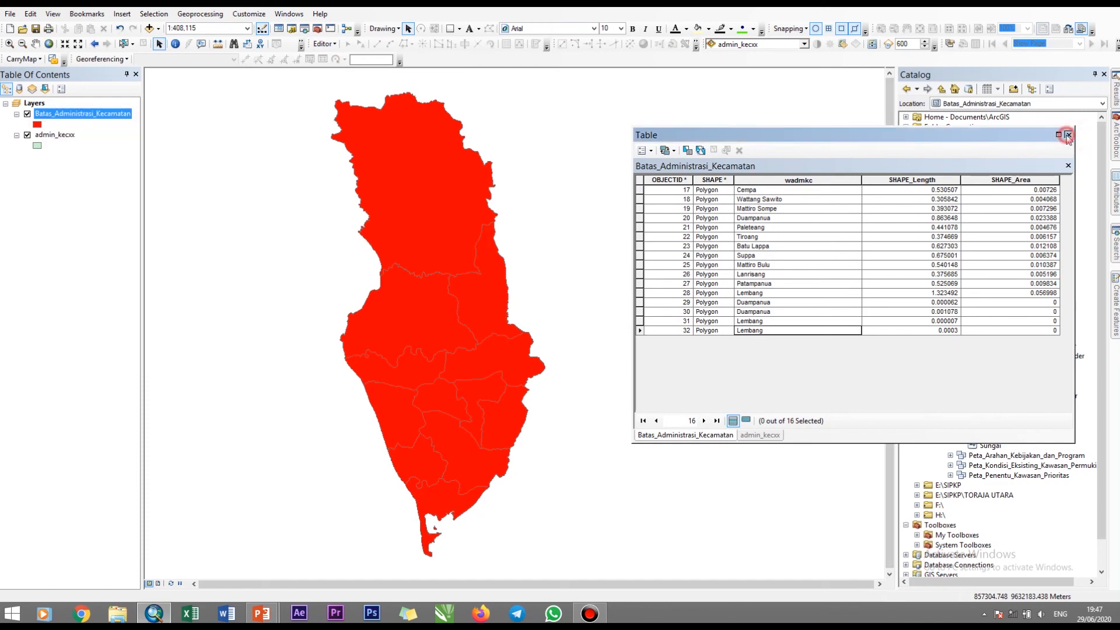
click(1068, 134)
right_click(55, 114)
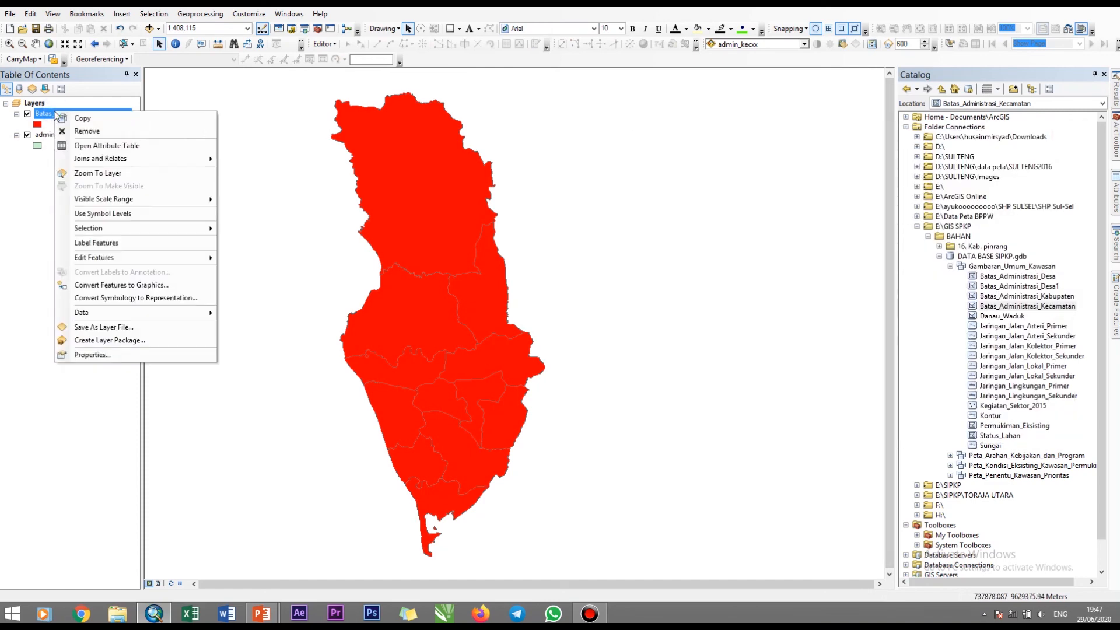
click(63, 130)
right_click(53, 119)
click(74, 132)
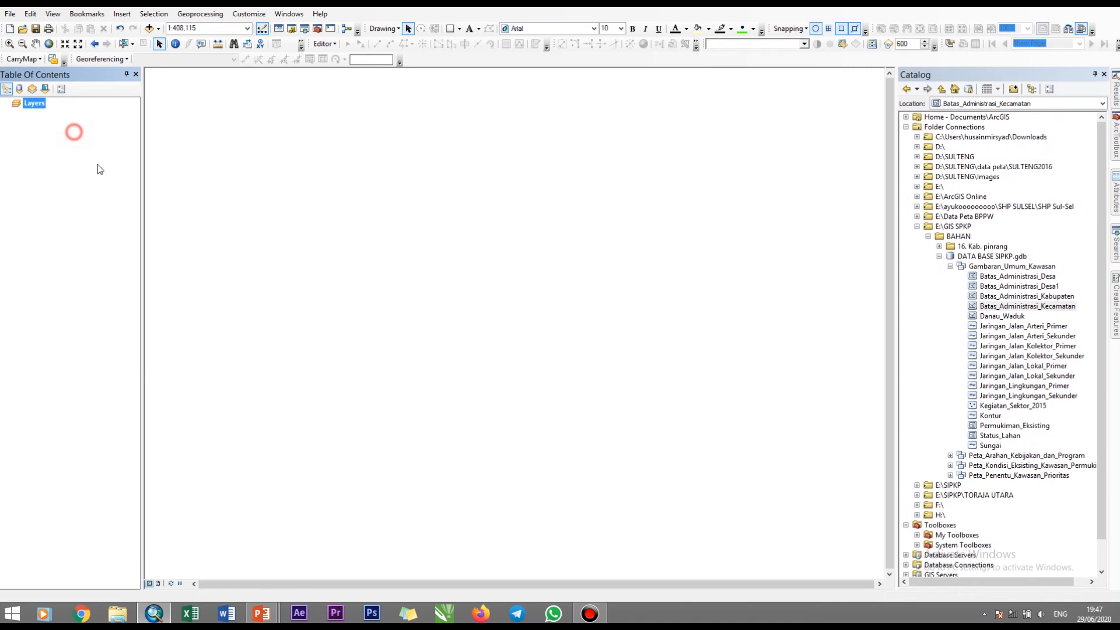
Switch to the PowerPoint slideshow, advance to the second SHP preparation method, and return to ArcMap.
mouse_move(273, 612)
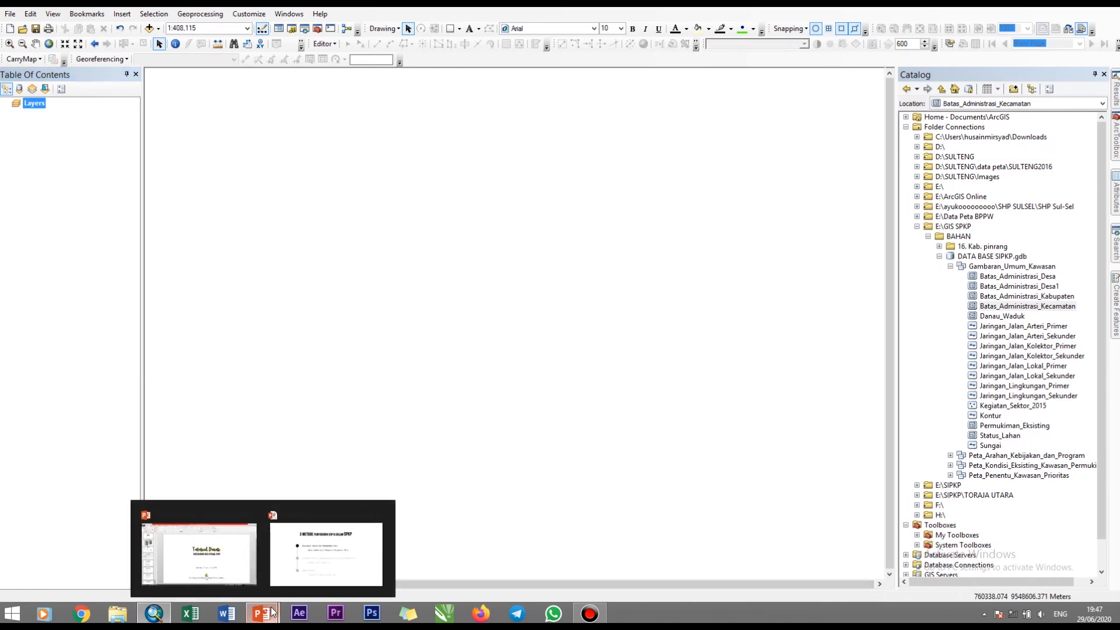
click(309, 560)
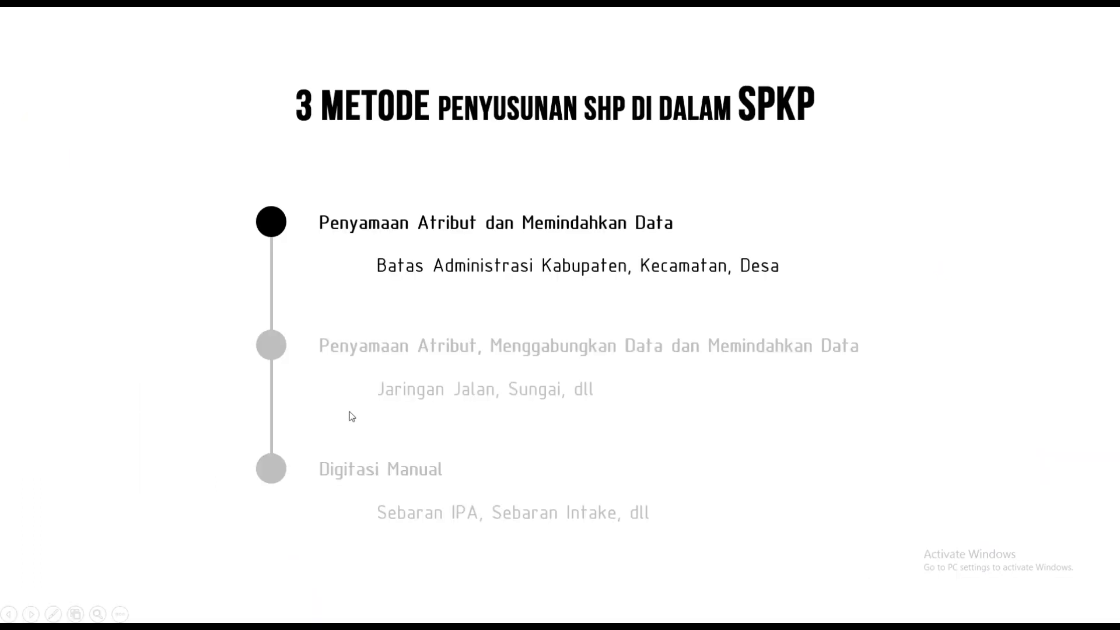
click(405, 349)
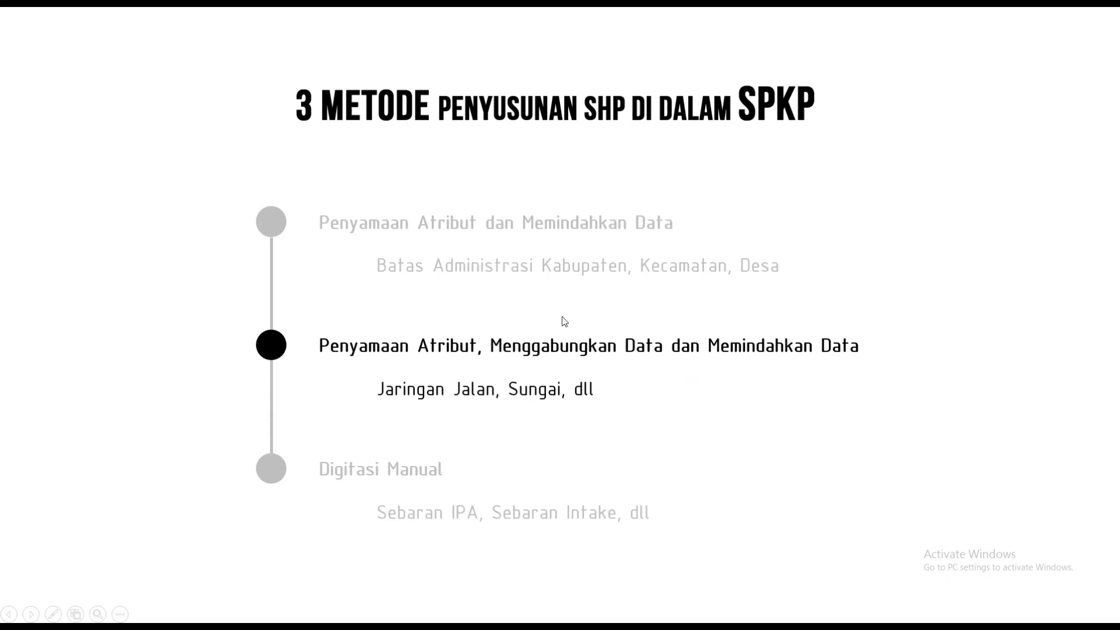
key(alt+Tab)
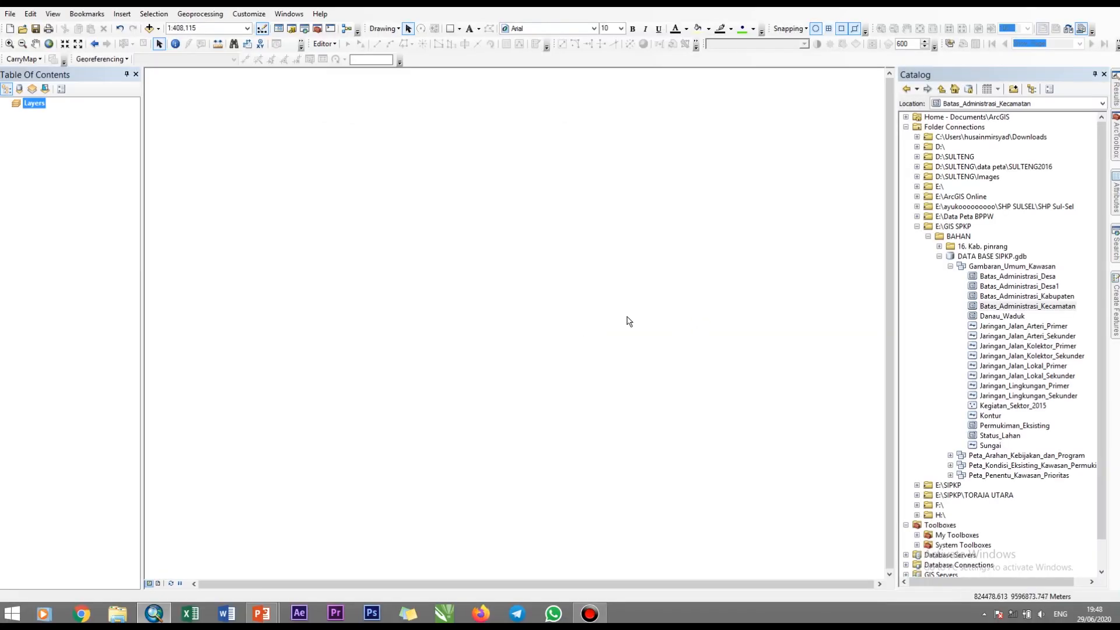
Add jaringan_jalan_rev.shp to the map from the Jalan\rev_jalan folder under 16. Kab. pinrang\1. Peta Dasar.
click(940, 246)
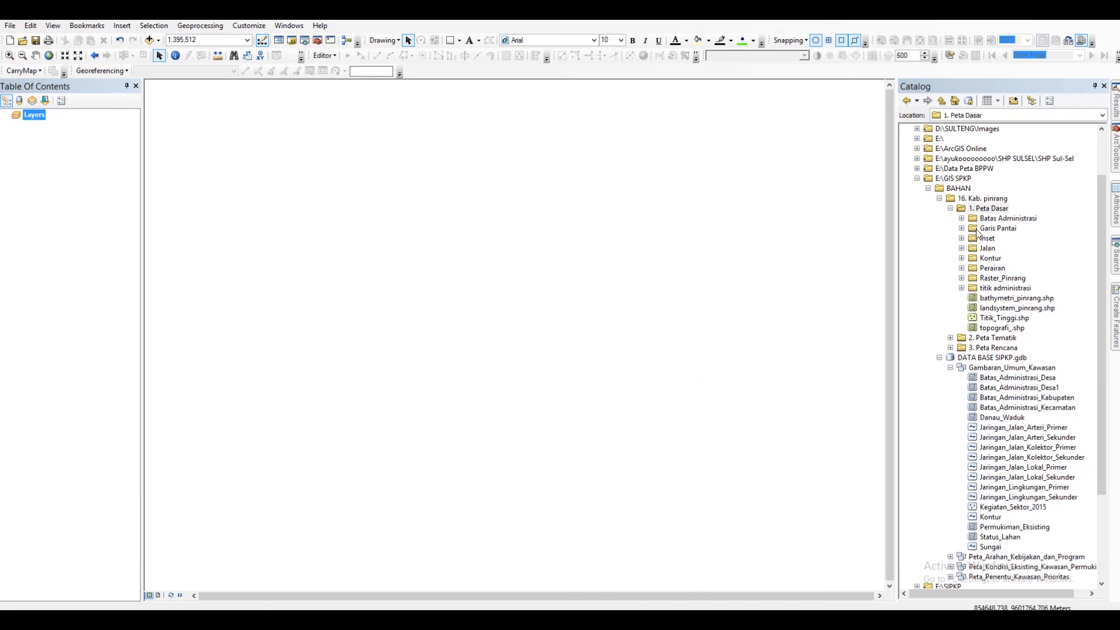
click(961, 248)
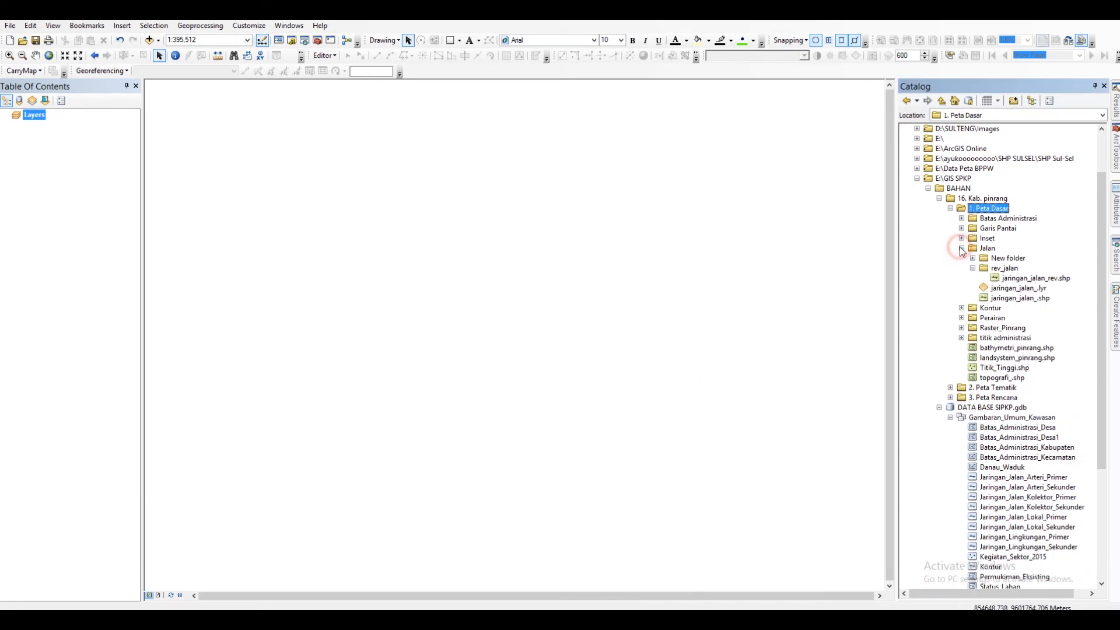
click(1019, 279)
drag(1048, 284, 543, 250)
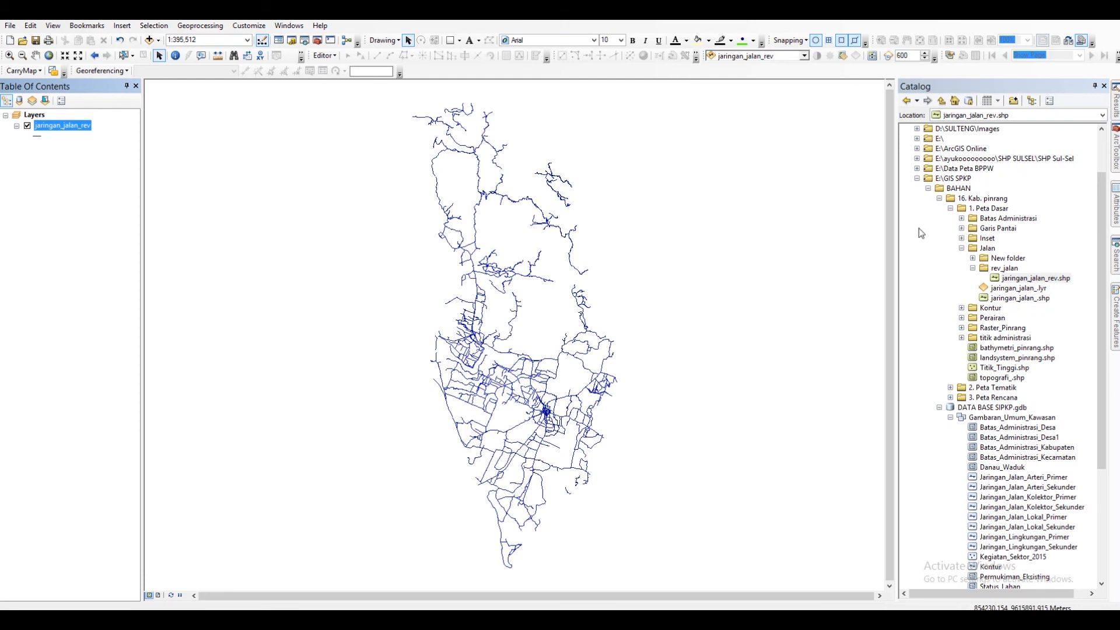
Add admin_kecxx.shp from the Batas Administrasi folder to the map with the road network.
click(962, 249)
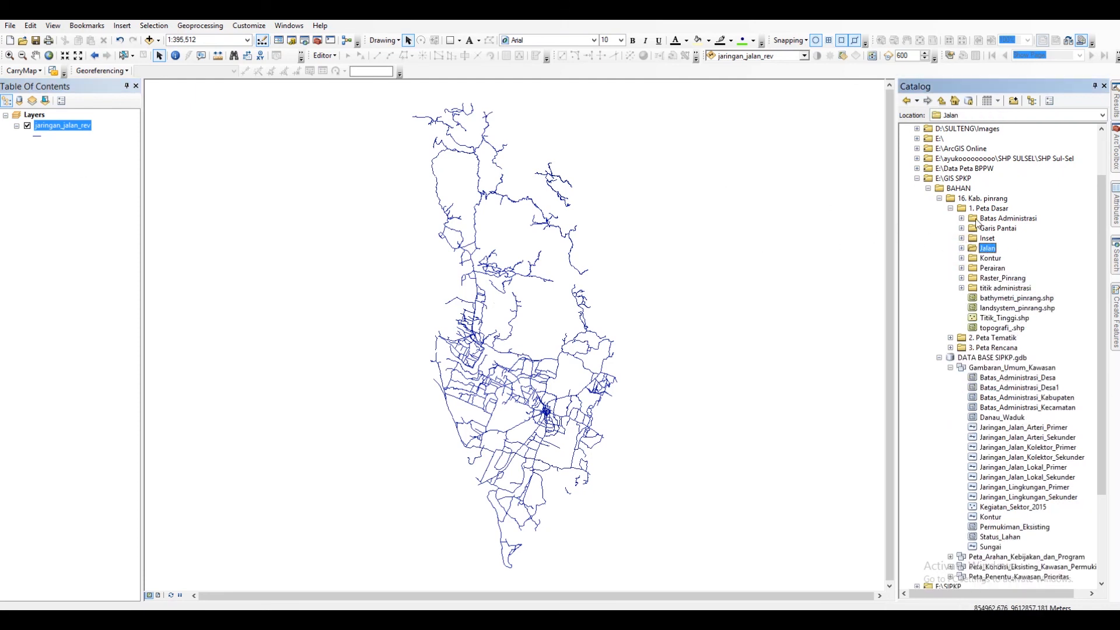
click(961, 219)
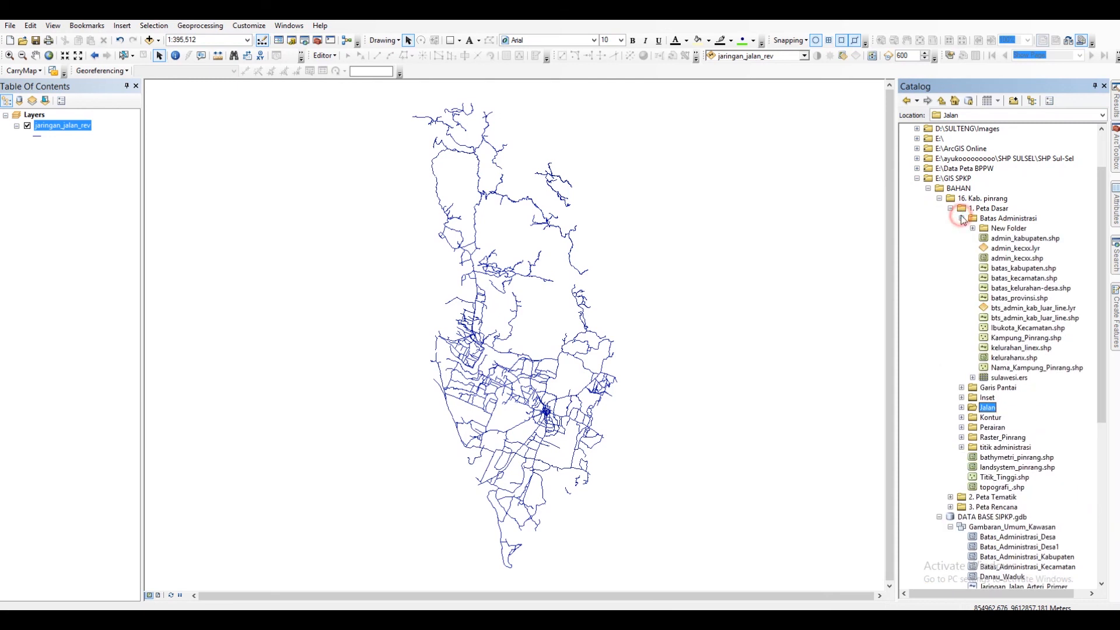
click(1016, 259)
drag(1018, 258, 623, 251)
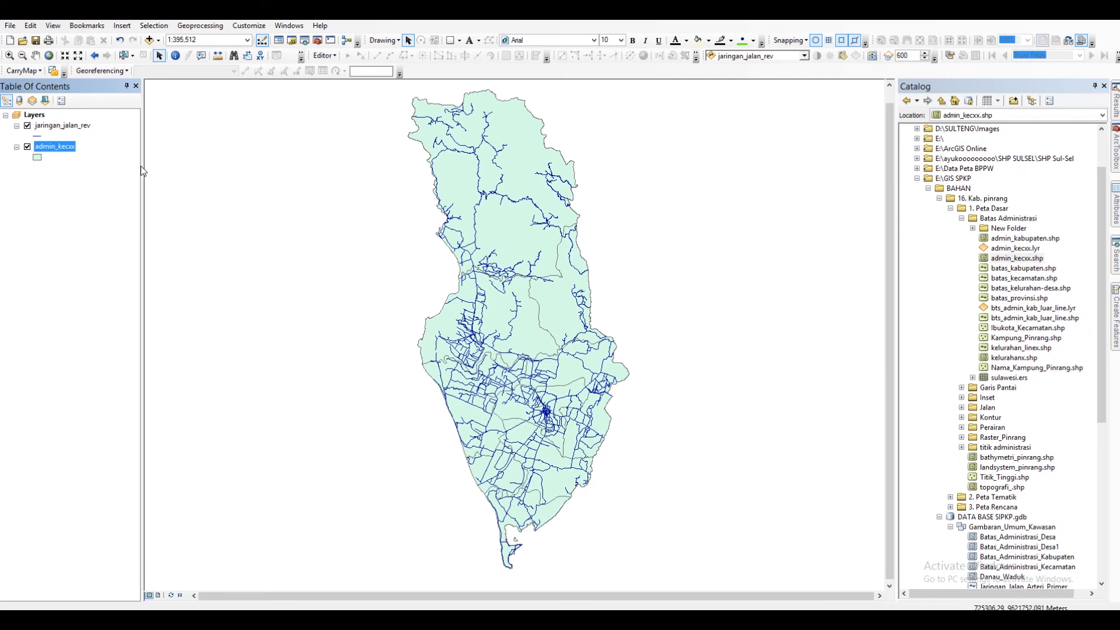
Review the Jaringan_Jalan feature classes in the Gambaran_Umum_Kawasan dataset of DATA BASE SIPKP.gdb.
right_click(43, 126)
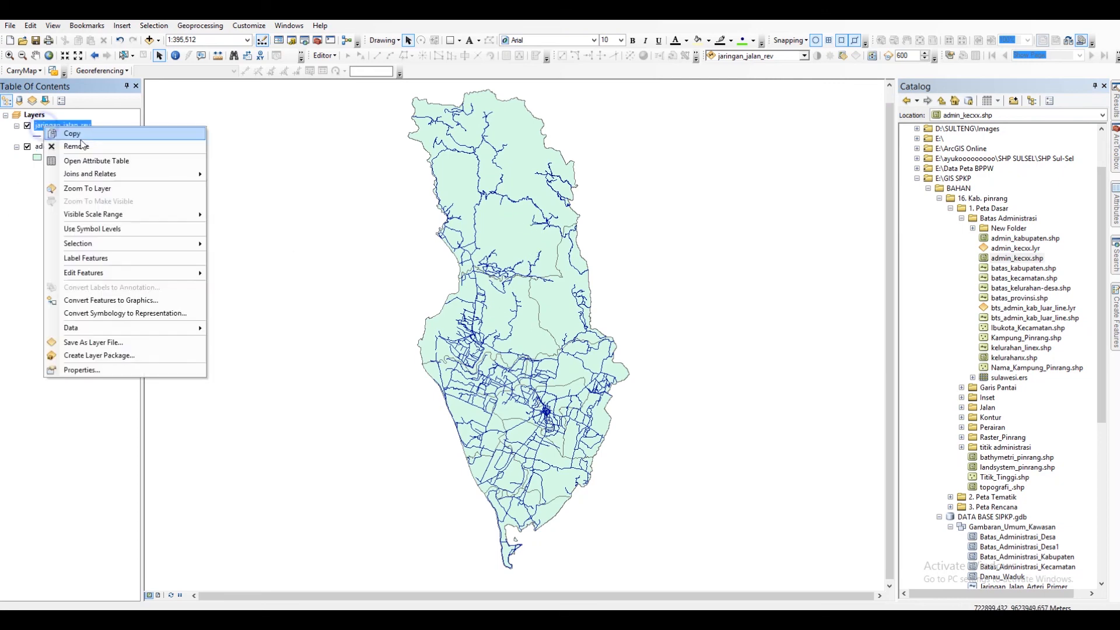
click(1051, 468)
scroll(1041, 461, down, 7)
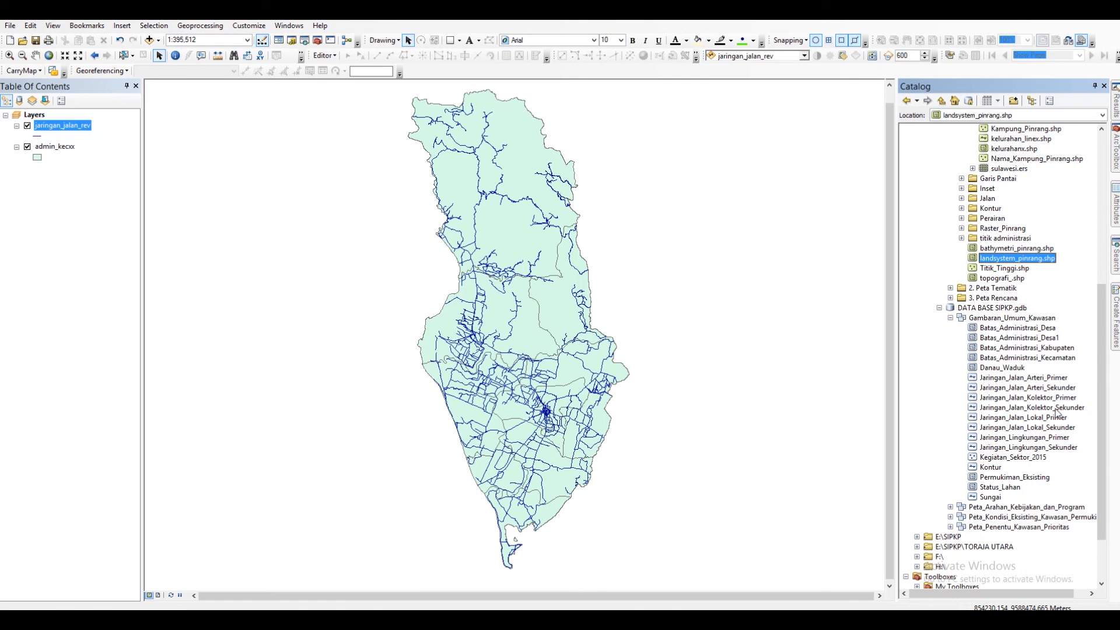
Open the jaringan_jalan_rev attribute table and examine the road classes in the Fungsi field.
right_click(53, 129)
click(114, 157)
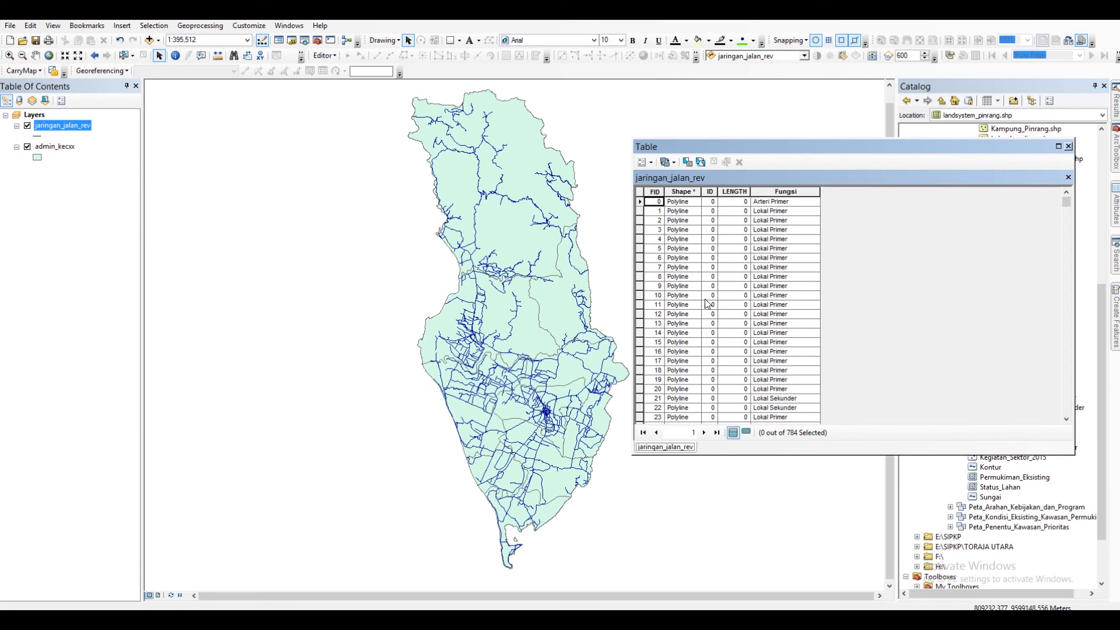
scroll(771, 226, down, 2)
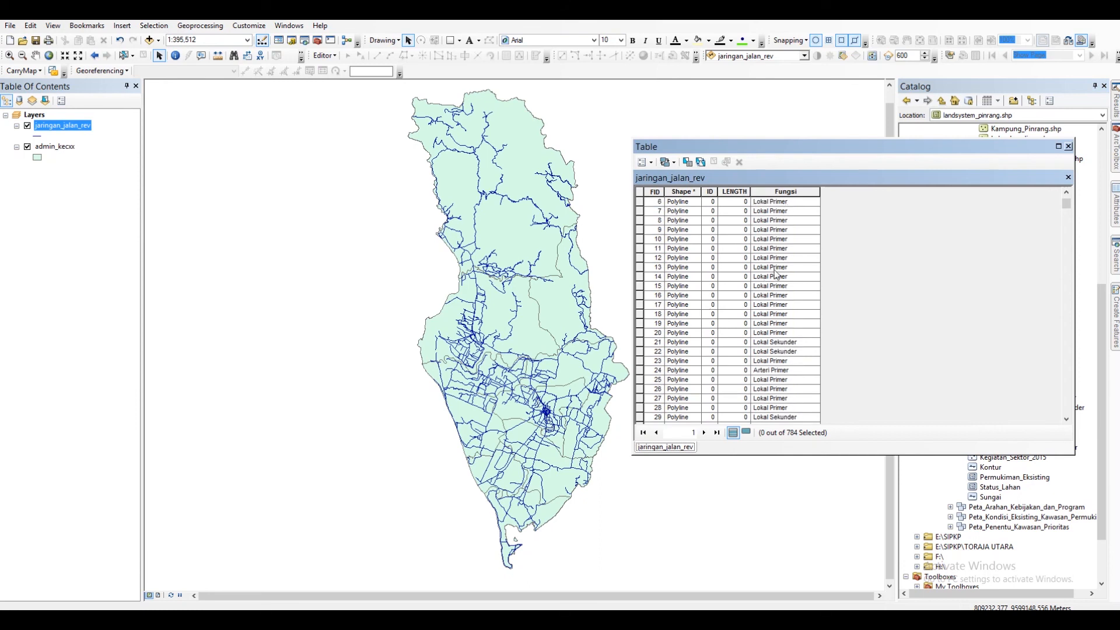
scroll(782, 374, down, 1)
scroll(787, 365, down, 4)
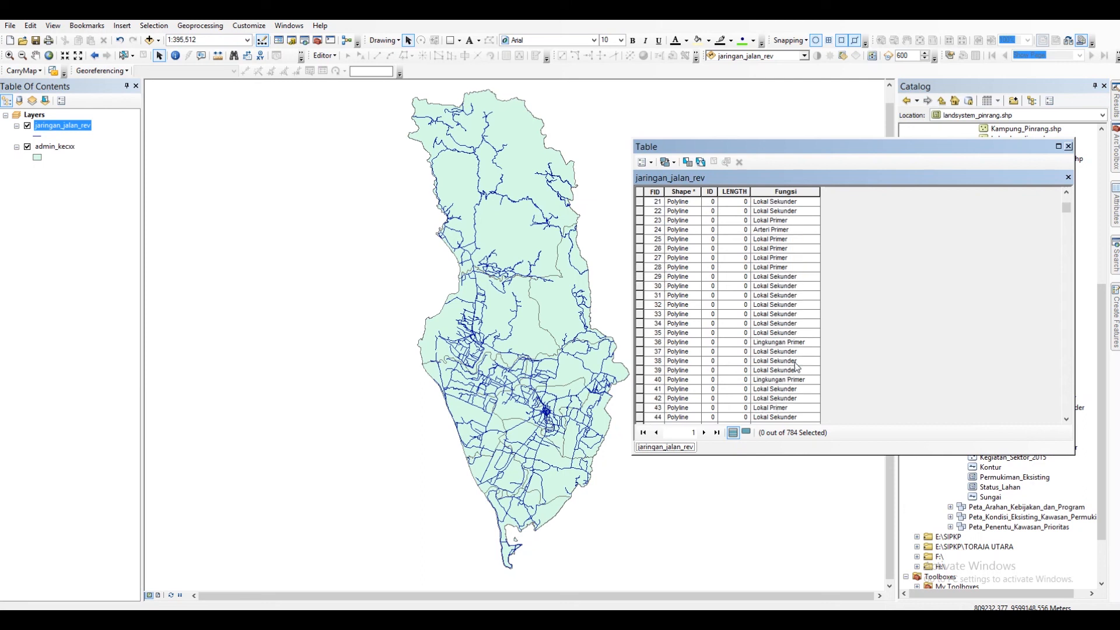
Check further road classes in the Fungsi field, close the jaringan_jalan_rev attribute table and open the geoprocessing toolbox.
scroll(805, 397, down, 9)
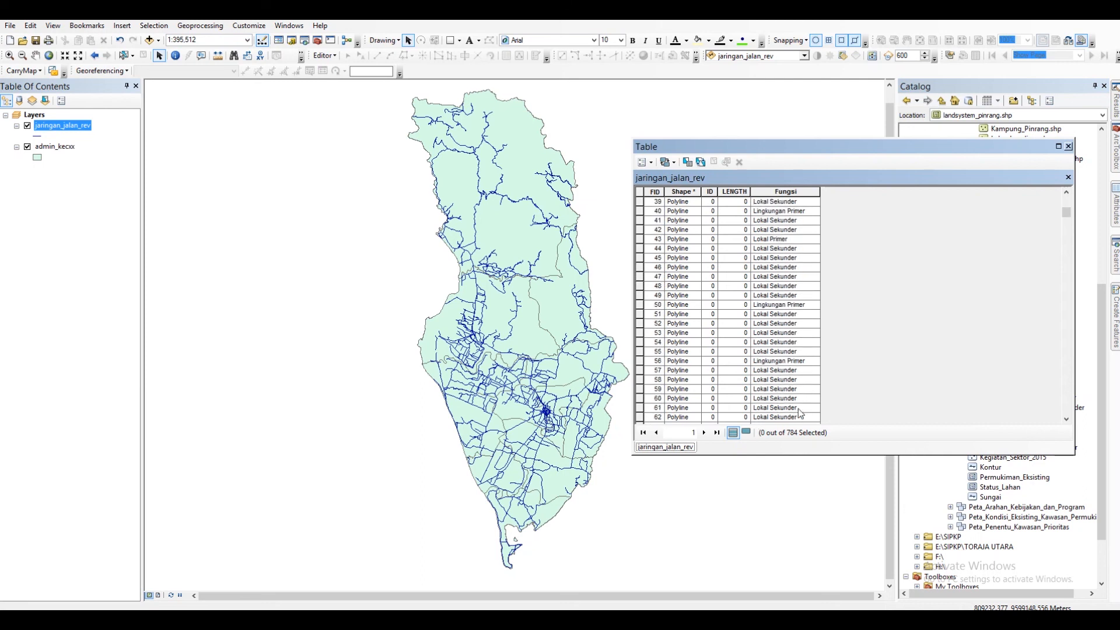
scroll(802, 402, up, 16)
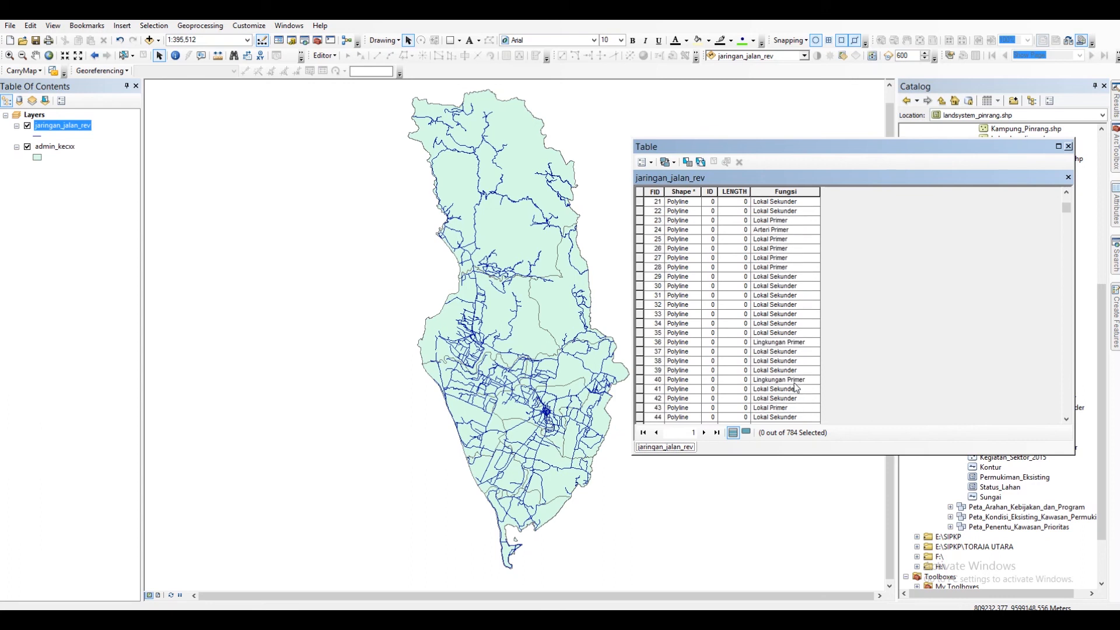
click(1069, 147)
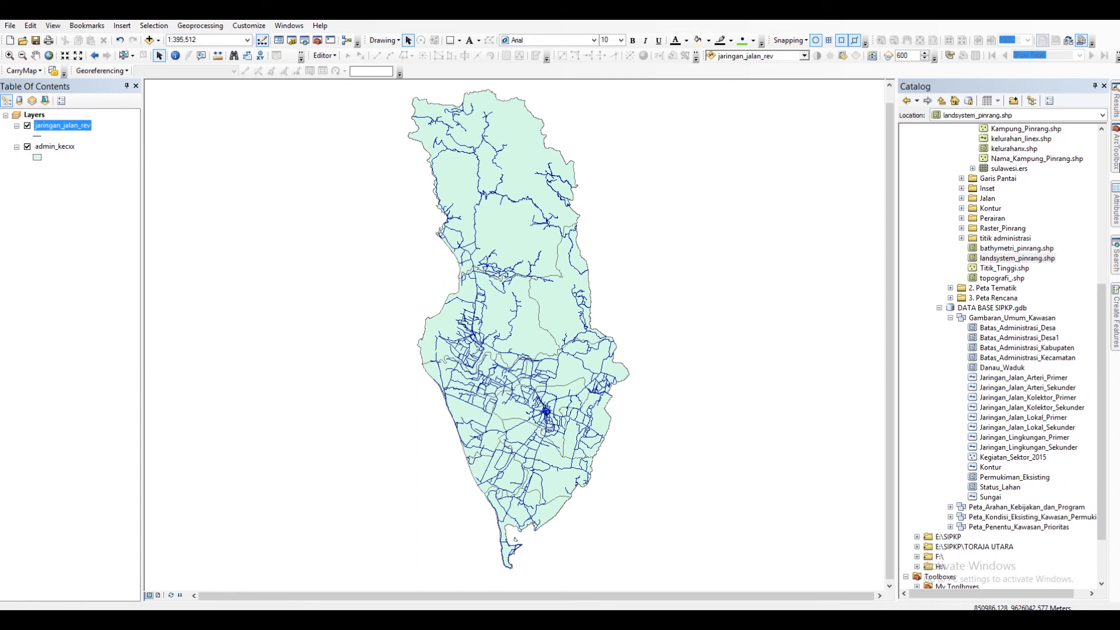
click(1116, 162)
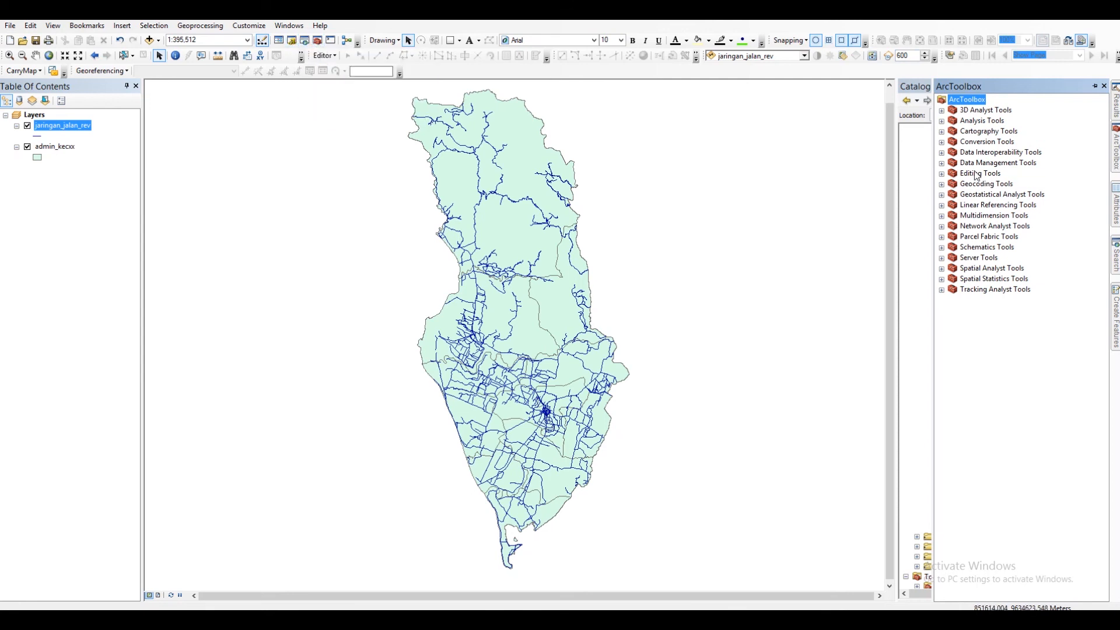
click(942, 163)
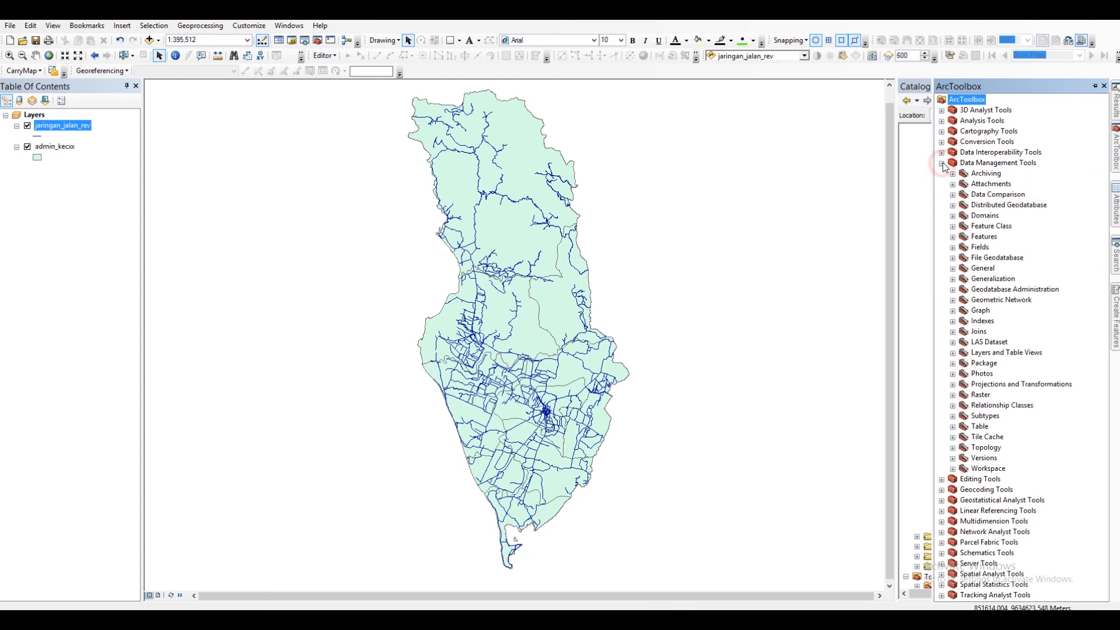
click(952, 269)
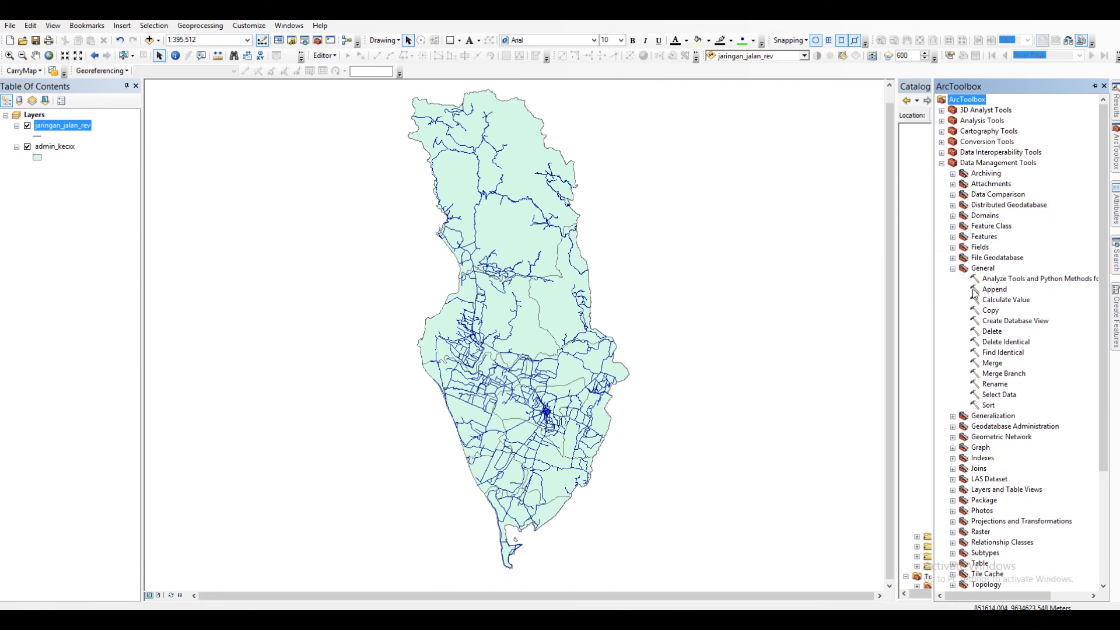
click(952, 269)
click(941, 162)
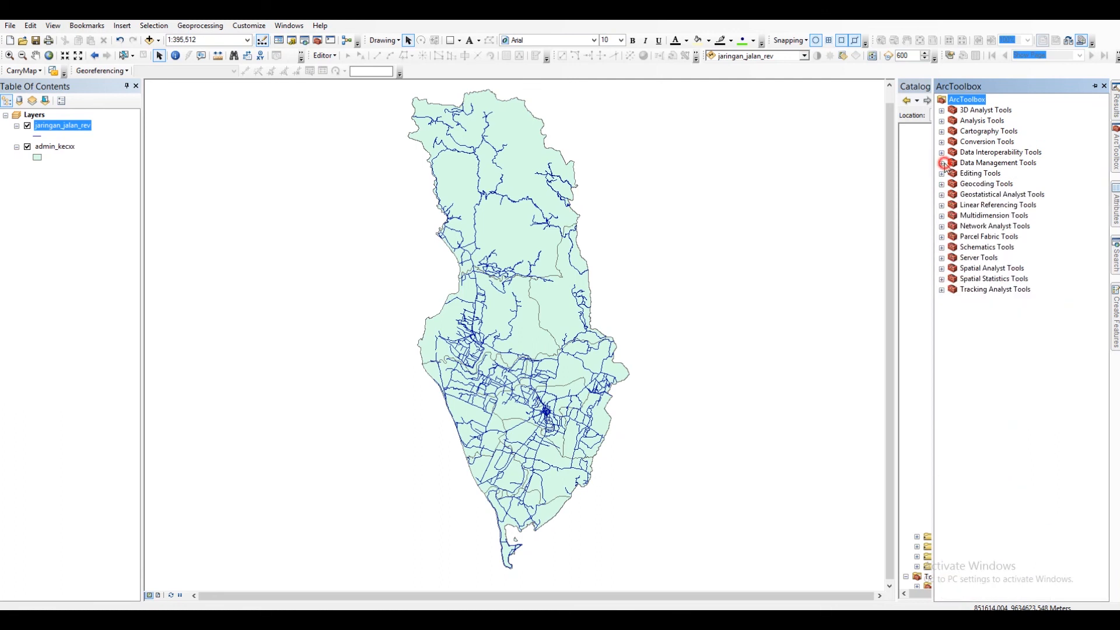
Start the Intersect overlay tool and add jaringan_jalan_rev and admin_kecxx as its input features.
click(942, 121)
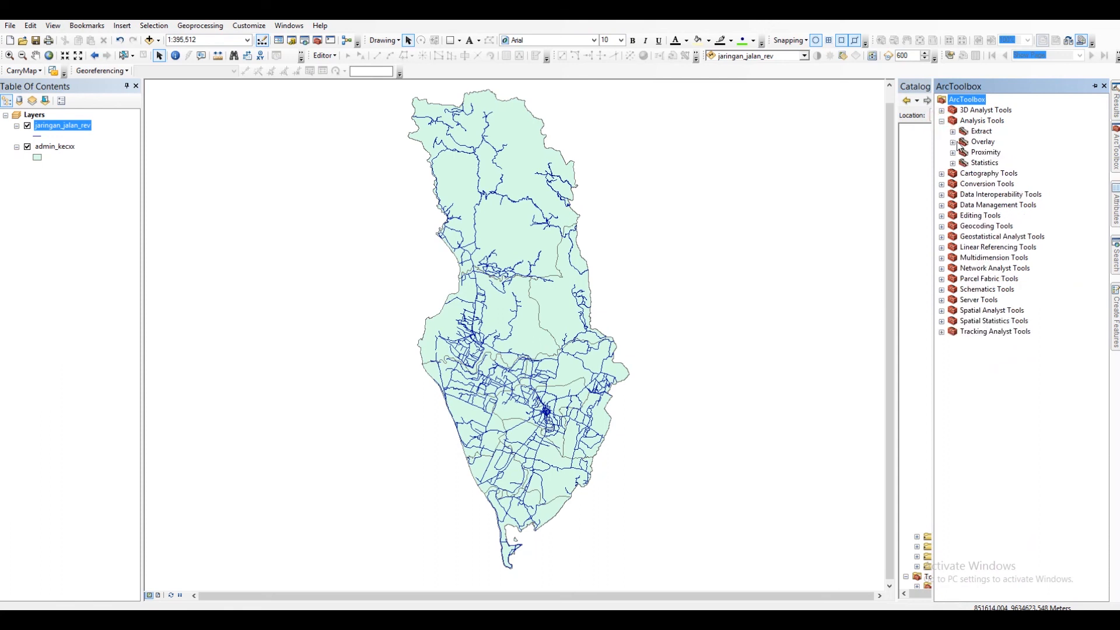
click(953, 142)
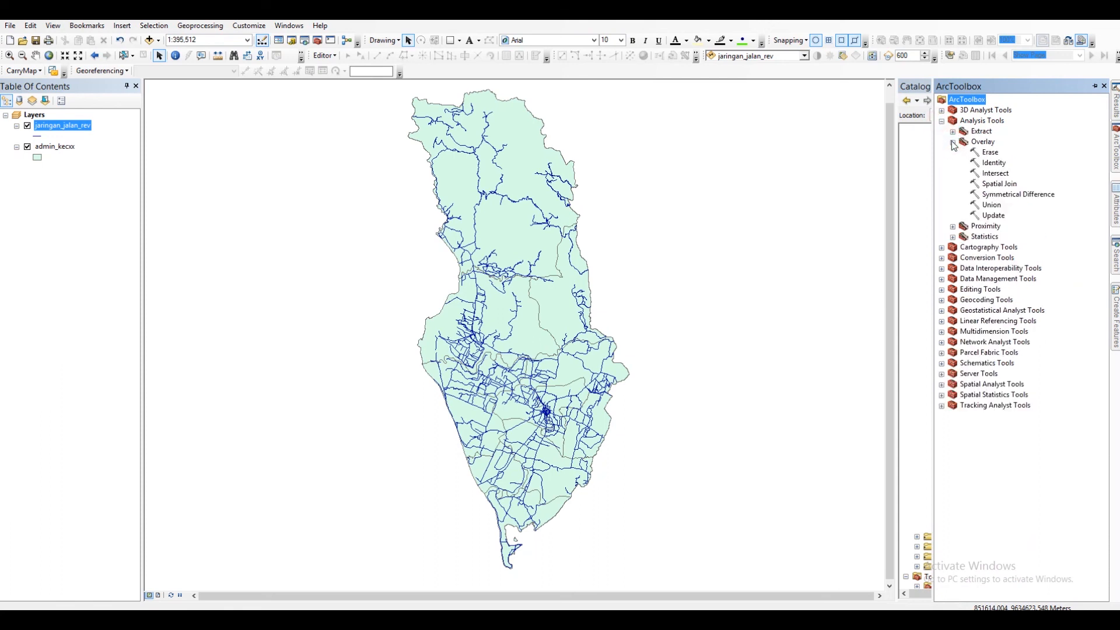
double_click(996, 173)
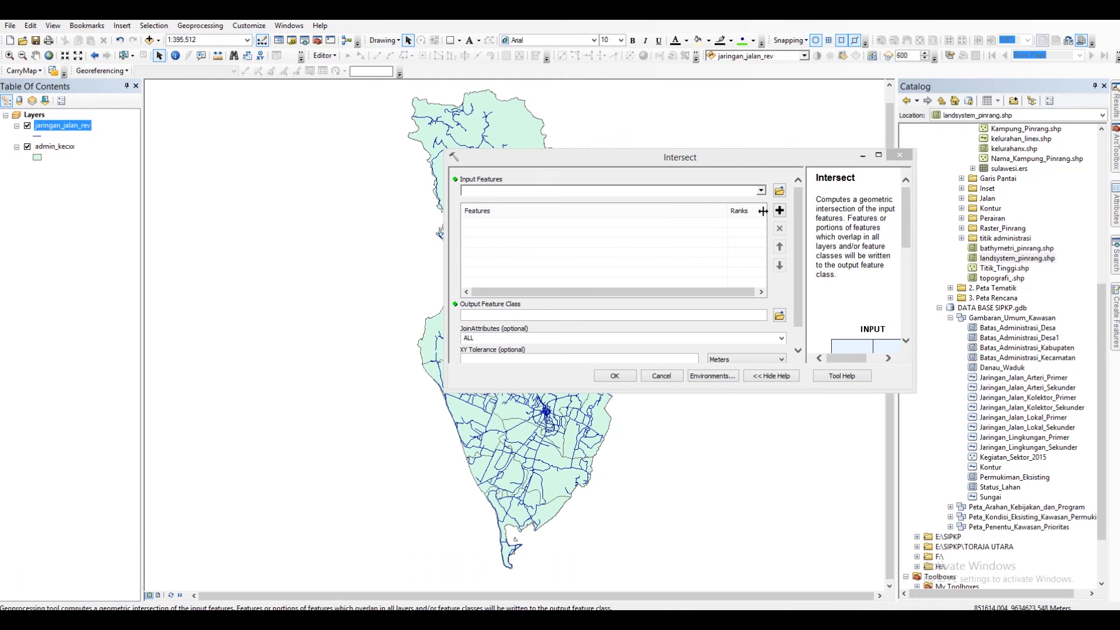
drag(742, 164, 644, 188)
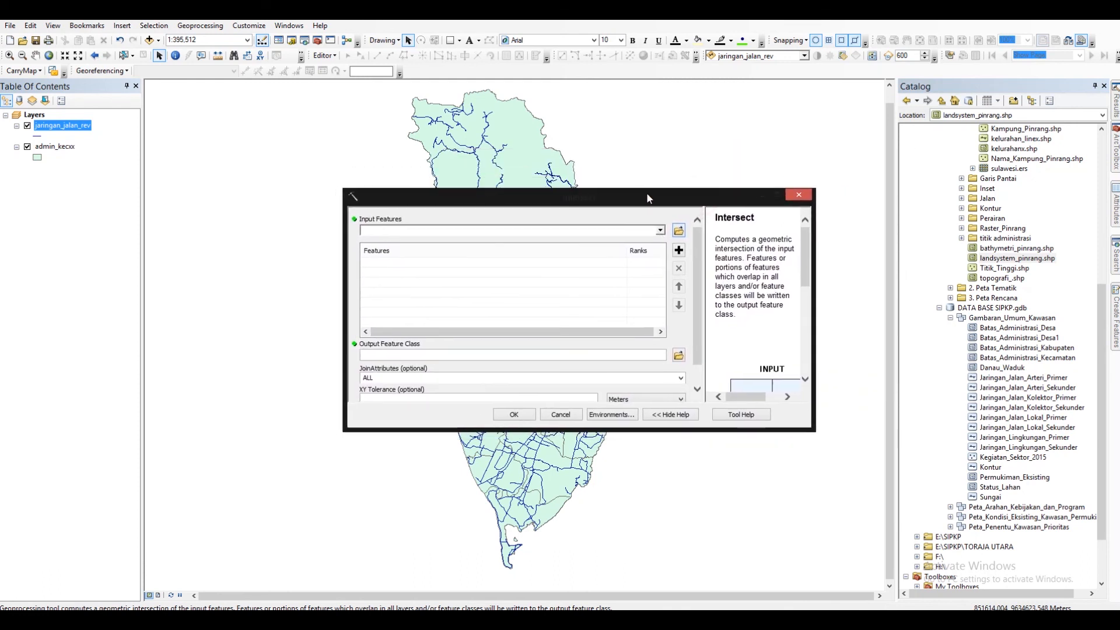
click(662, 233)
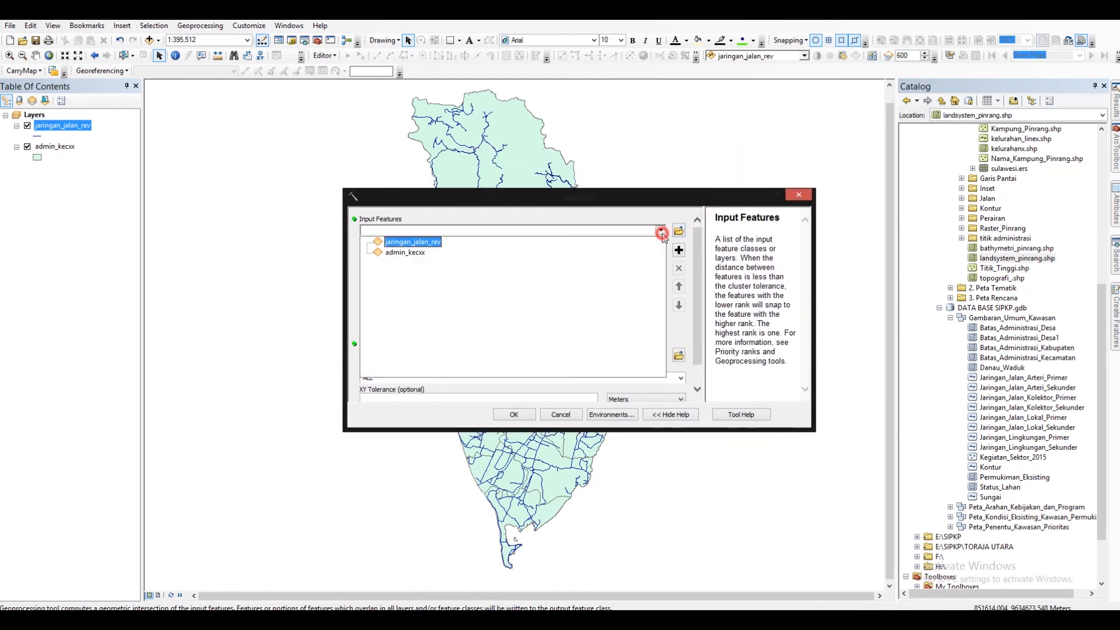
click(401, 244)
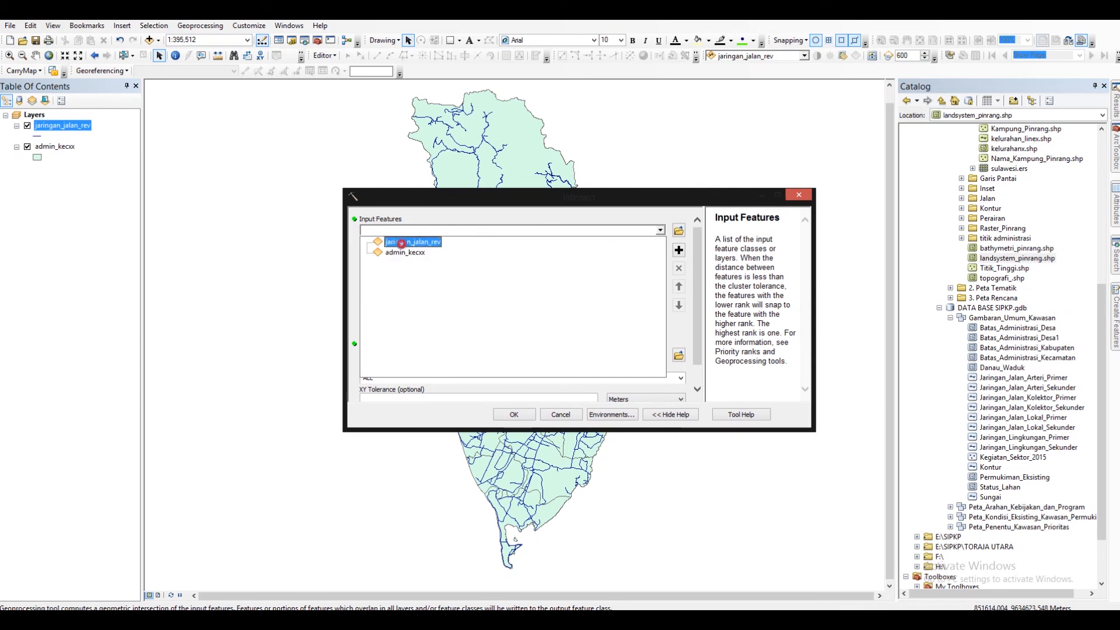
click(659, 231)
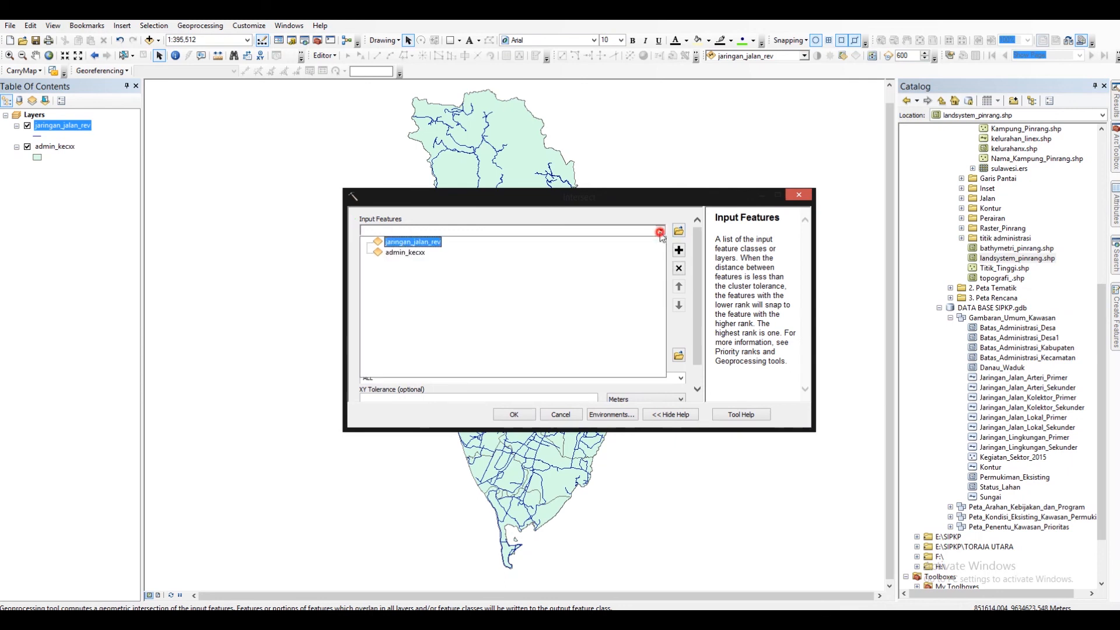
click(403, 252)
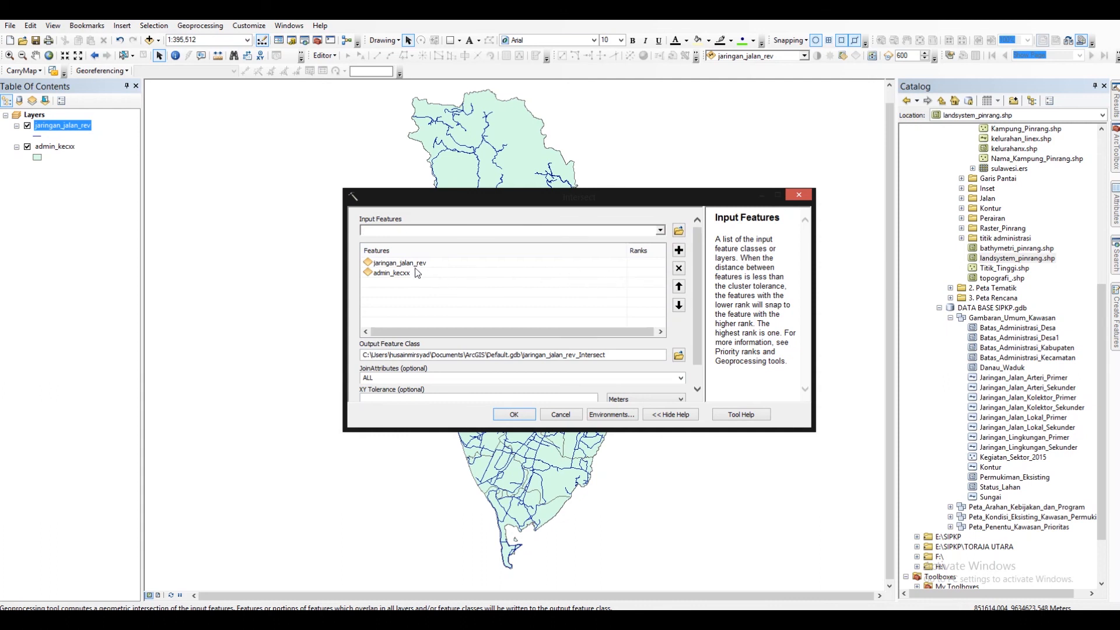
click(437, 273)
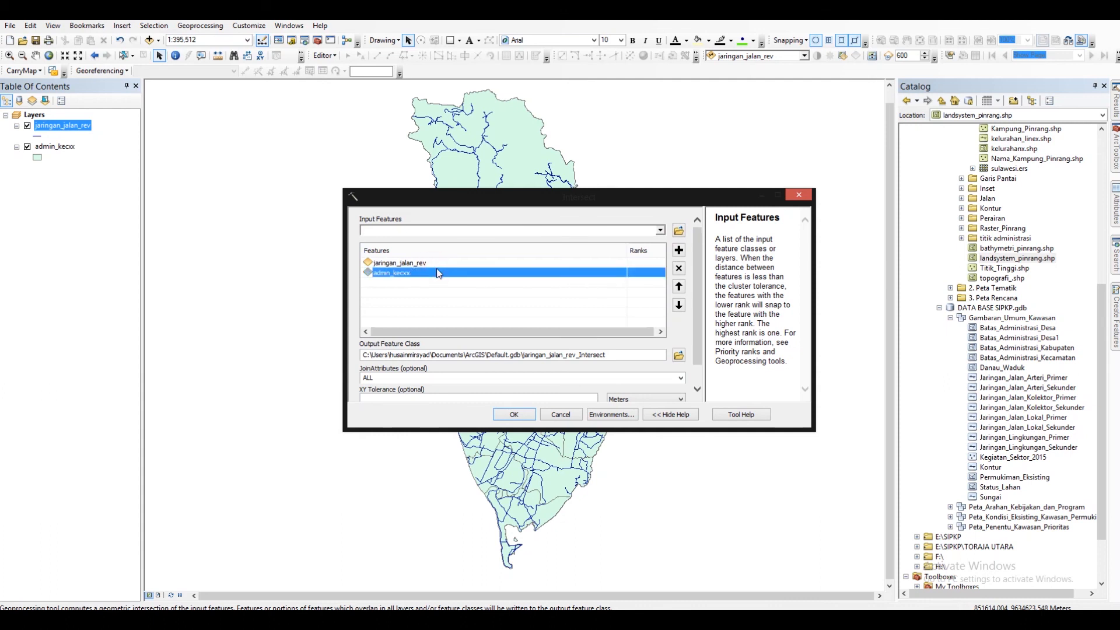
click(445, 263)
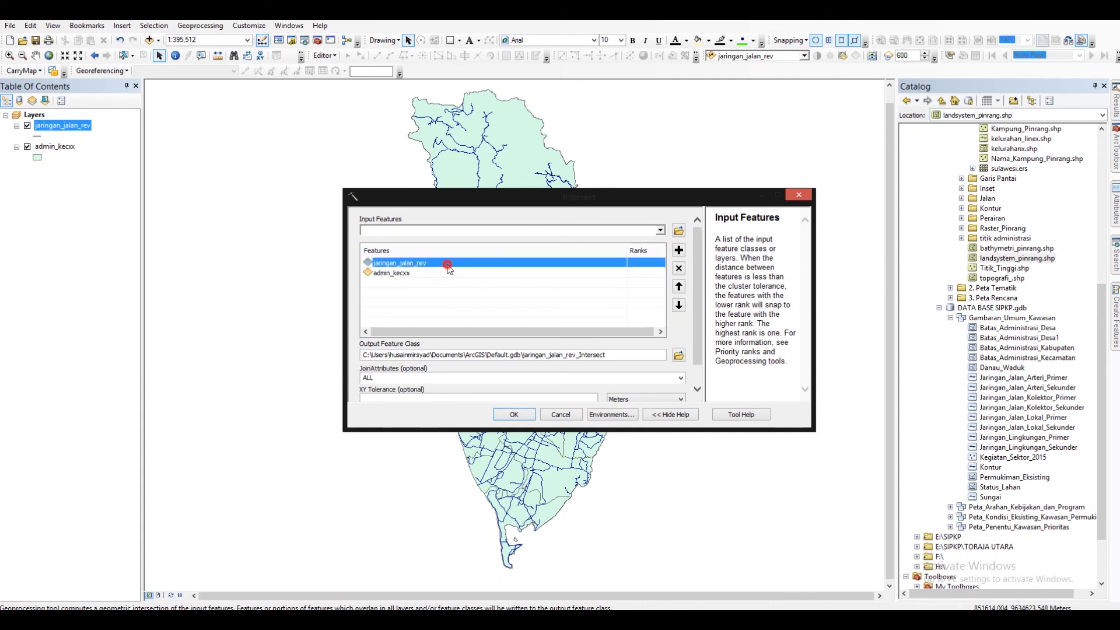
click(489, 289)
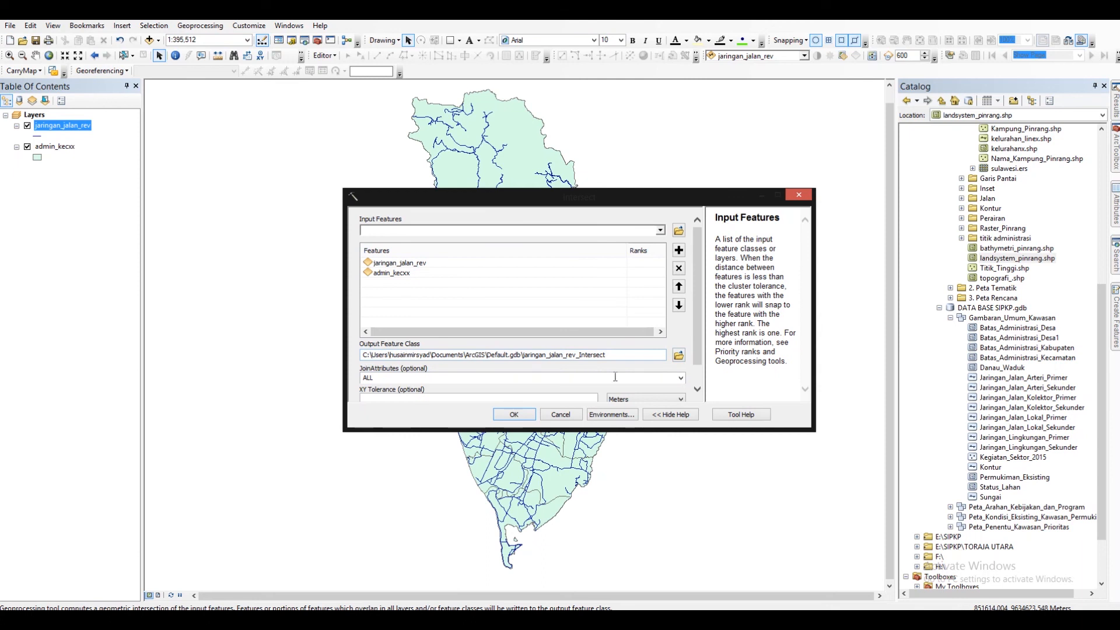
Set the Intersect output feature class to Jaringan_Jalan_Kec in the E:\GIS SPKP\BAHAN folder.
click(679, 355)
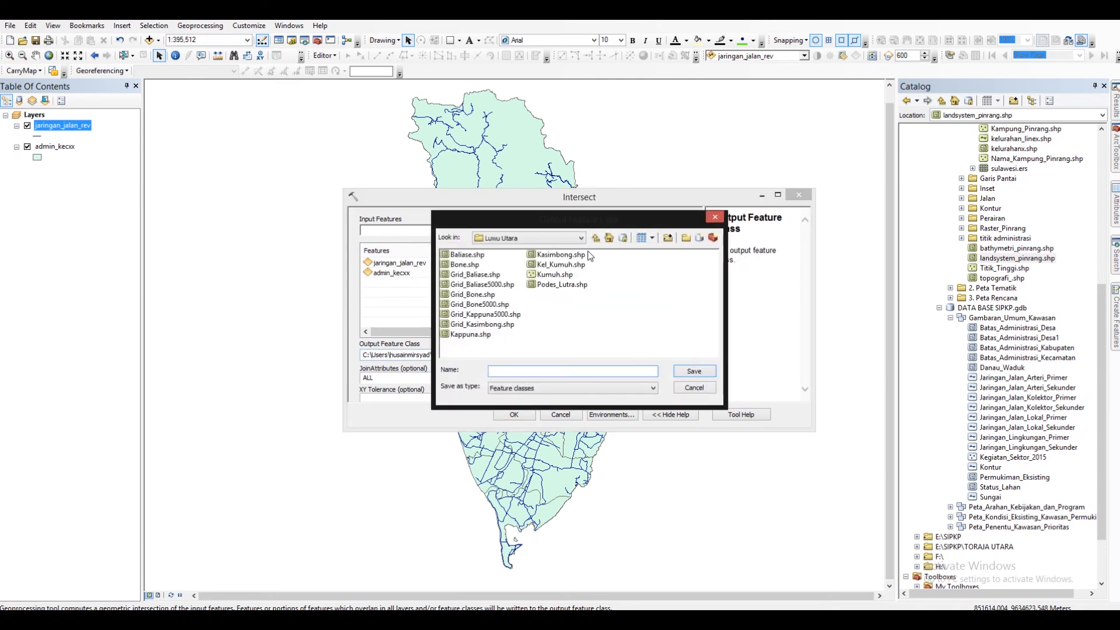
click(583, 237)
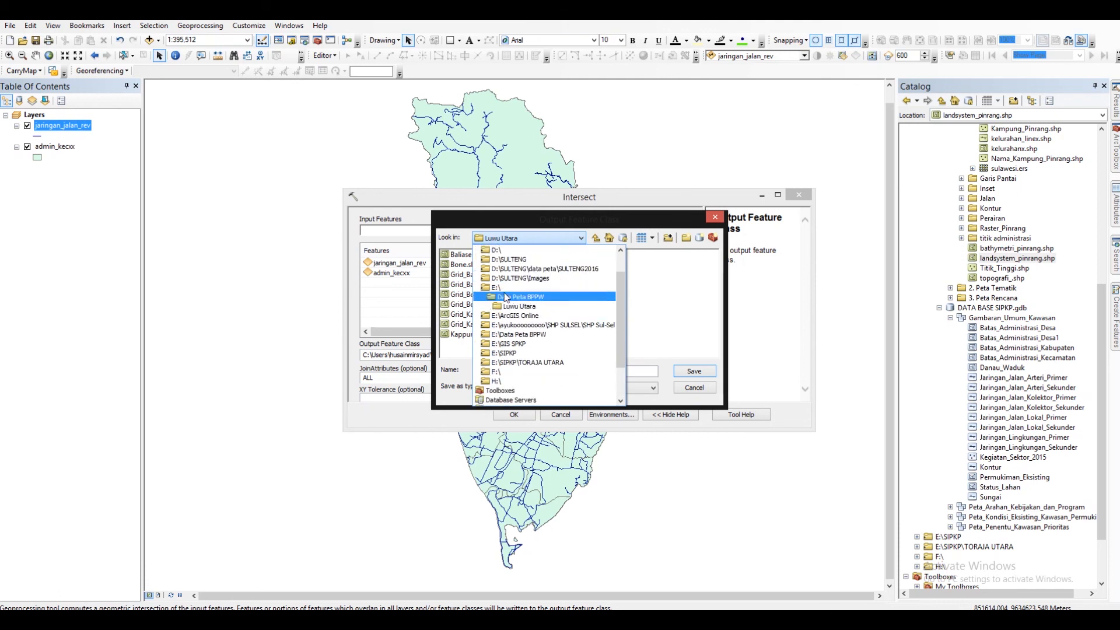
click(517, 345)
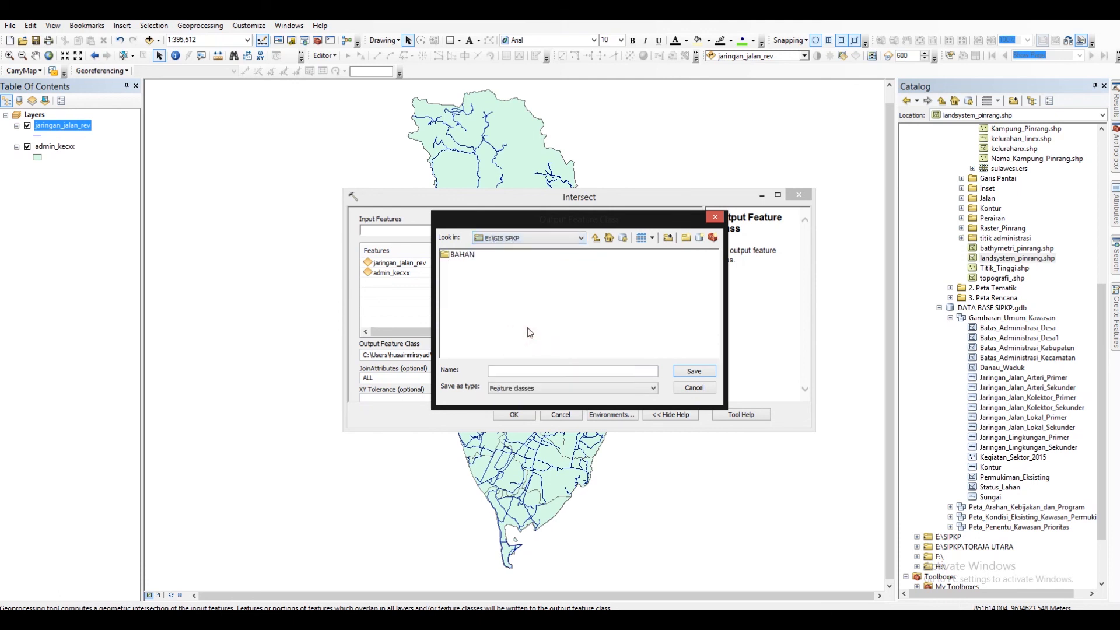
double_click(460, 255)
click(554, 372)
drag(590, 228, 646, 227)
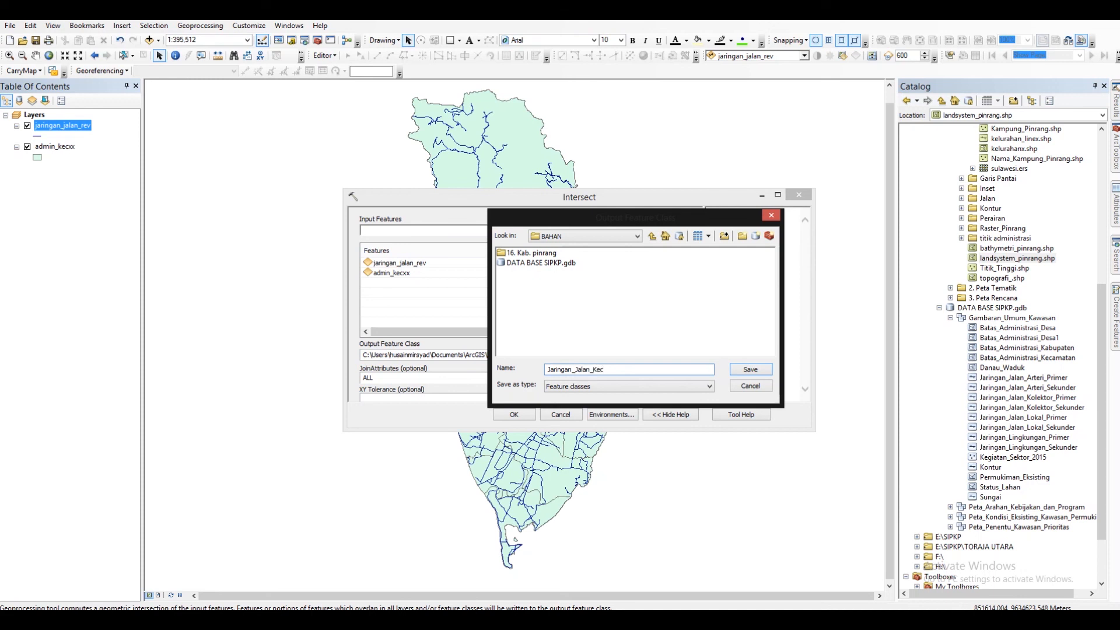
click(750, 369)
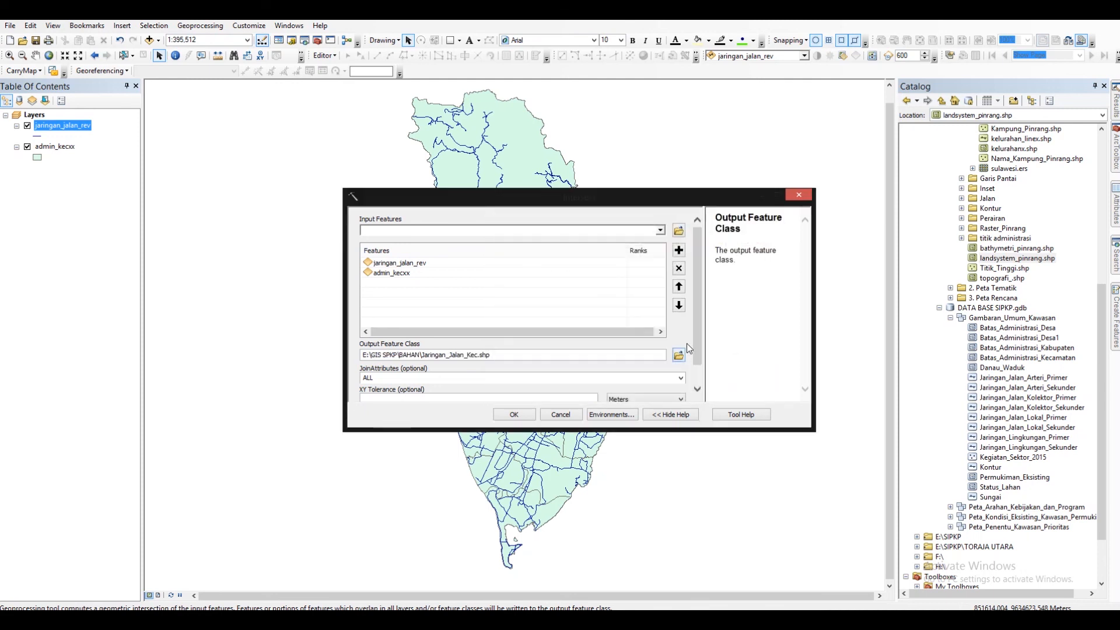
Run the Intersect of roads and districts, and hide the jaringan_jalan_rev and admin_kecxx layers.
drag(696, 322, 699, 366)
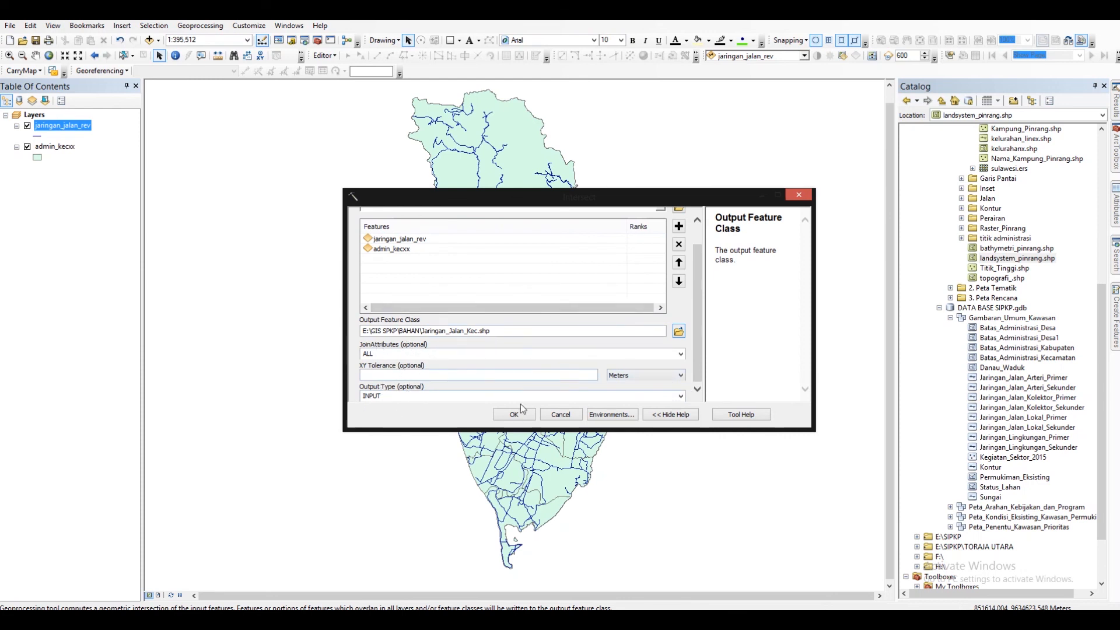
scroll(698, 287, up, 2)
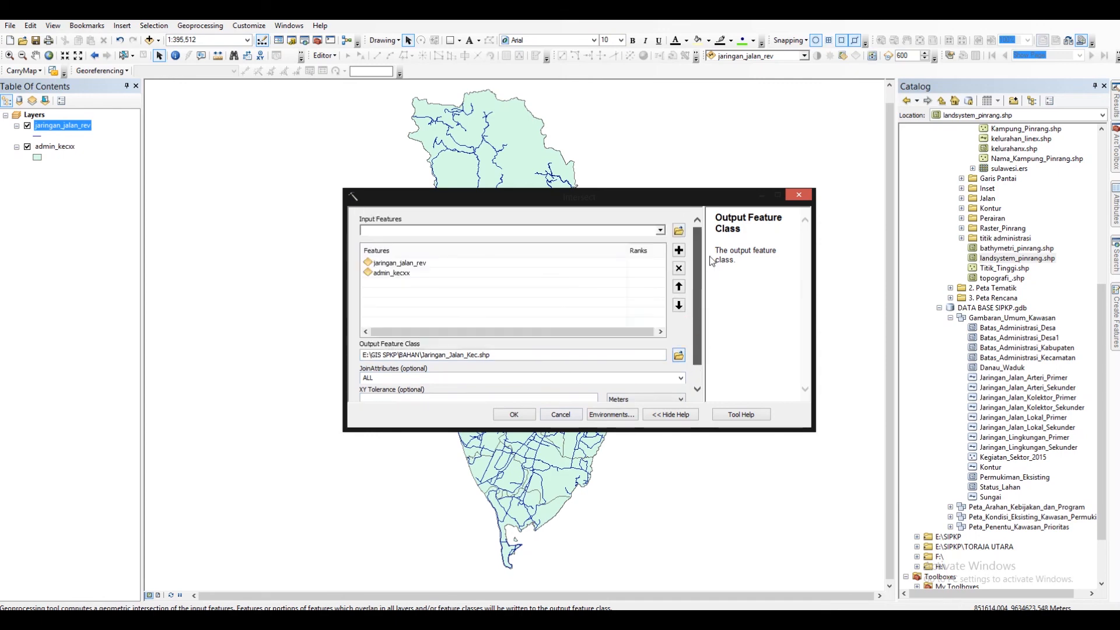
scroll(568, 391, down, 2)
click(515, 415)
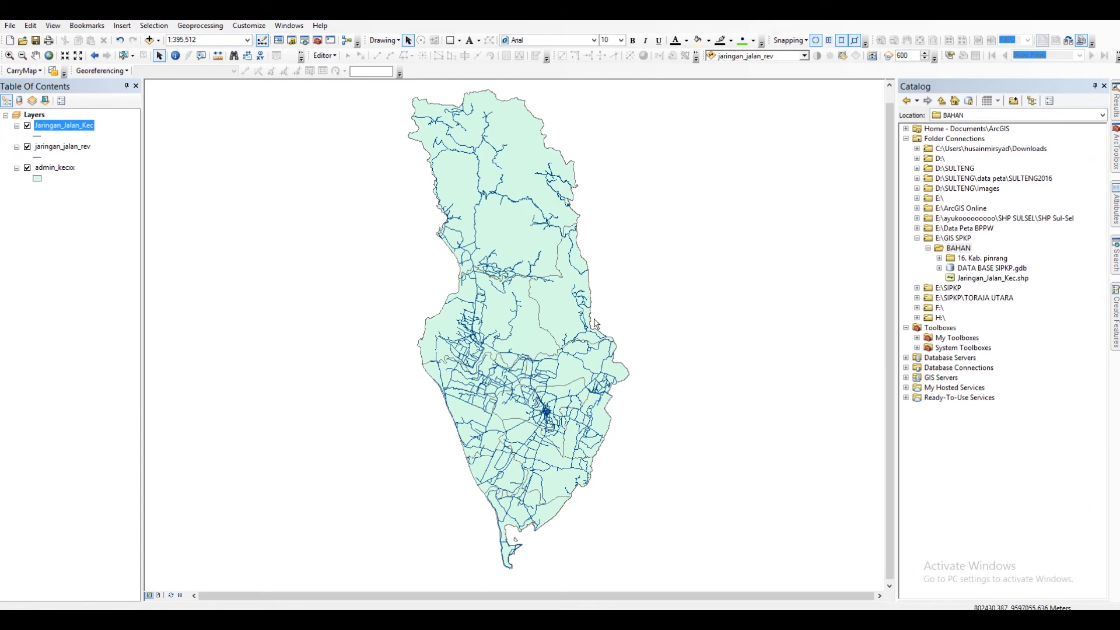
click(27, 147)
click(27, 167)
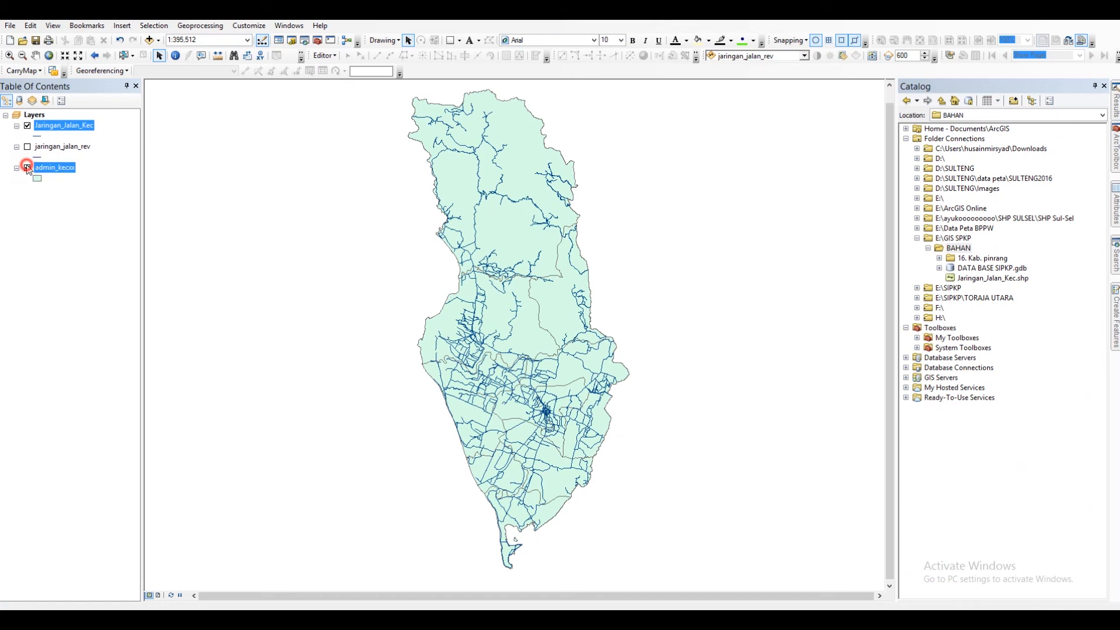
Open the Jaringan_Jalan_Kec attribute table at full size and examine the district names in the wadmkc field.
right_click(62, 129)
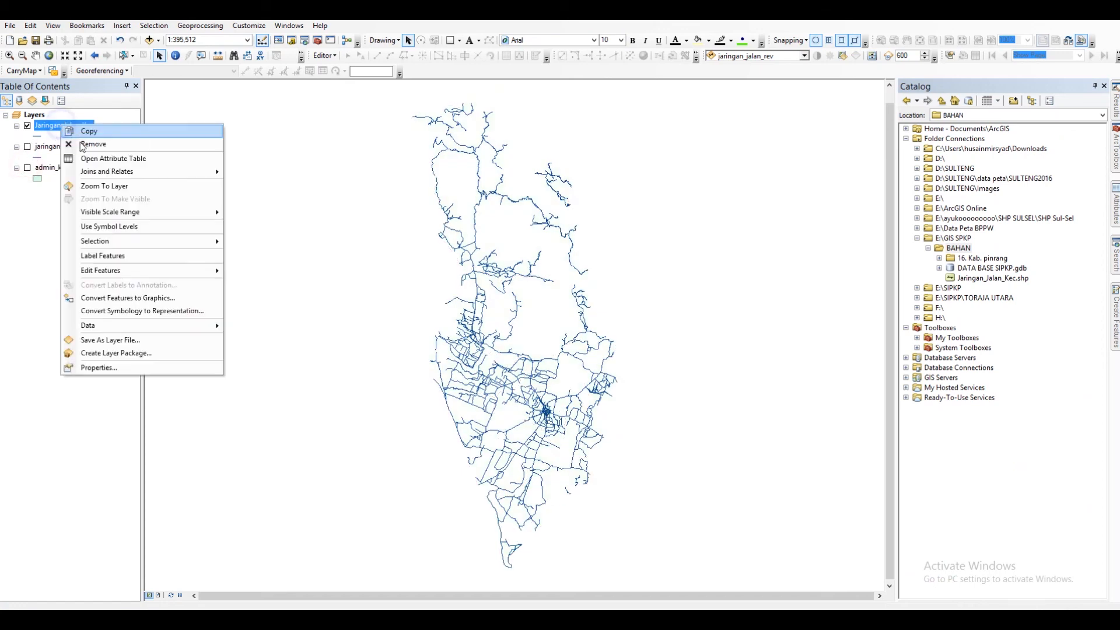
click(99, 157)
drag(844, 156, 705, 144)
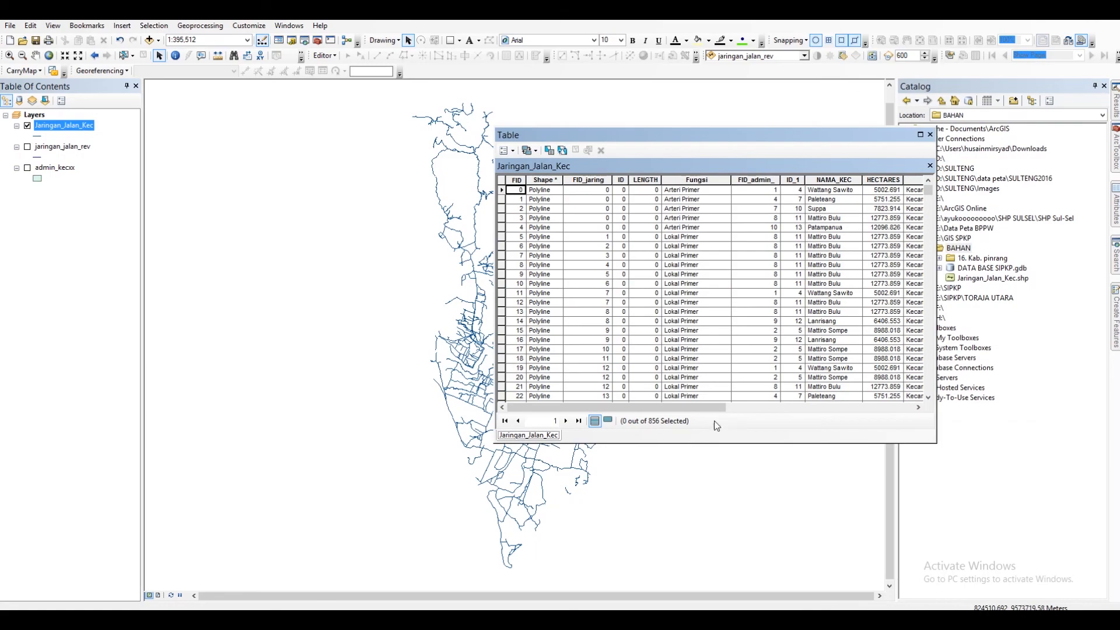
click(921, 133)
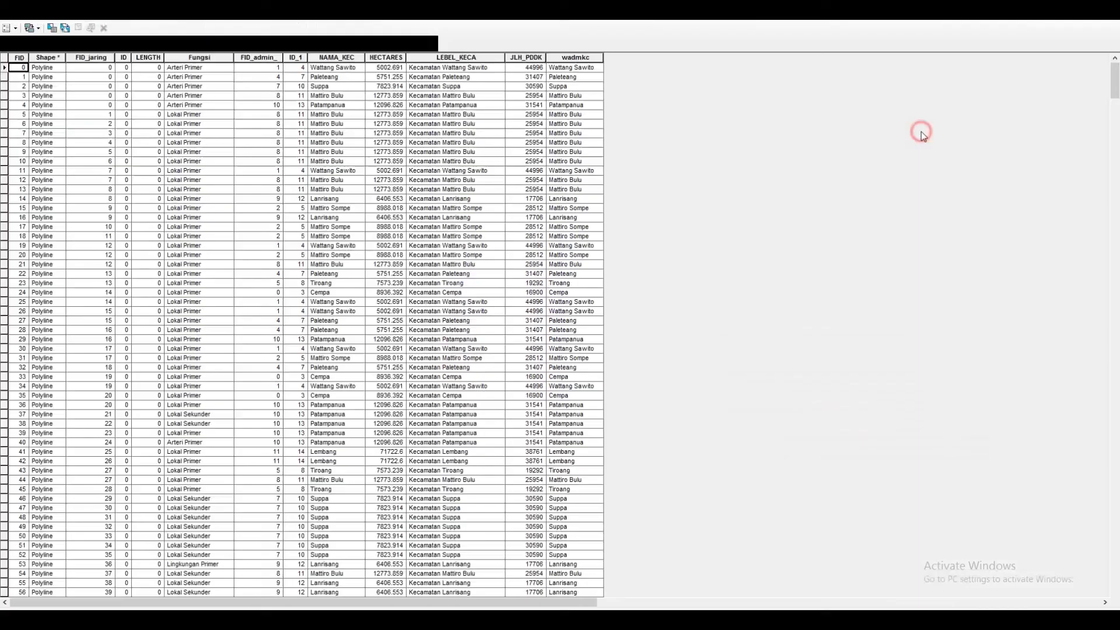
click(584, 58)
scroll(548, 173, down, 8)
scroll(548, 173, up, 8)
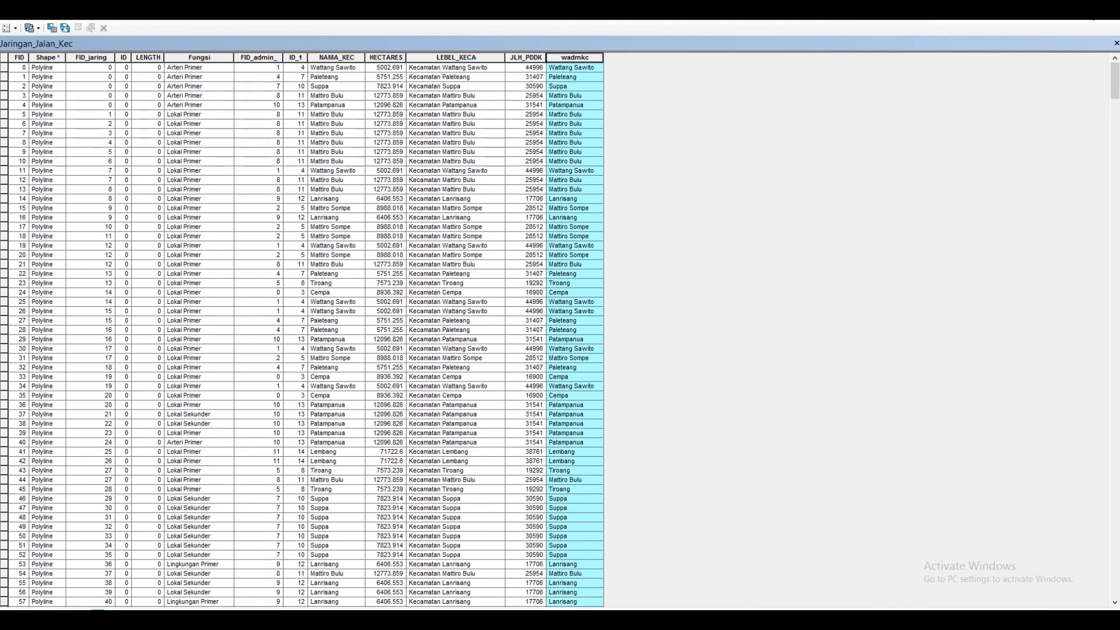
click(1017, 30)
click(1116, 43)
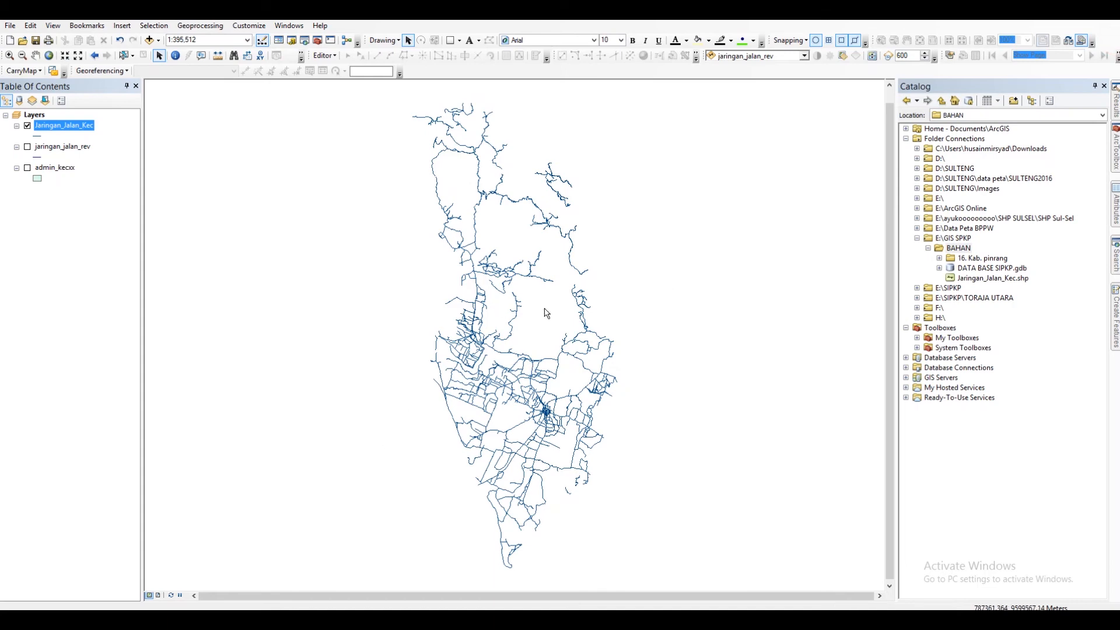
Remove the jaringan_jalan_rev and admin_kecxx layers from the map, keeping only Jaringan_Jalan_Kec.
scroll(648, 354, up, 1)
scroll(559, 392, down, 1)
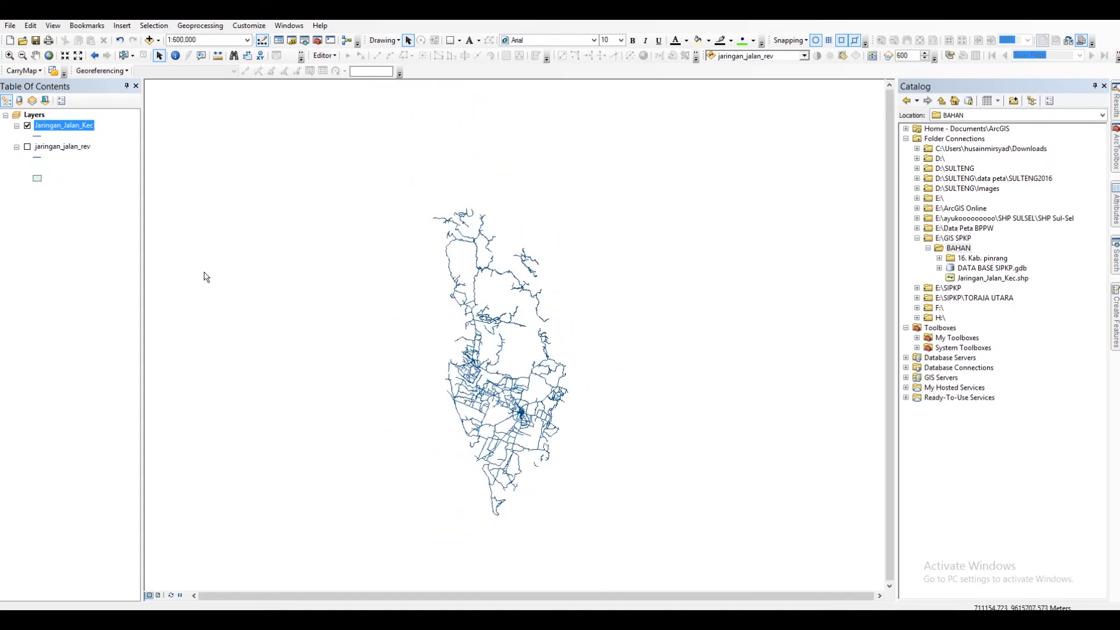
right_click(57, 149)
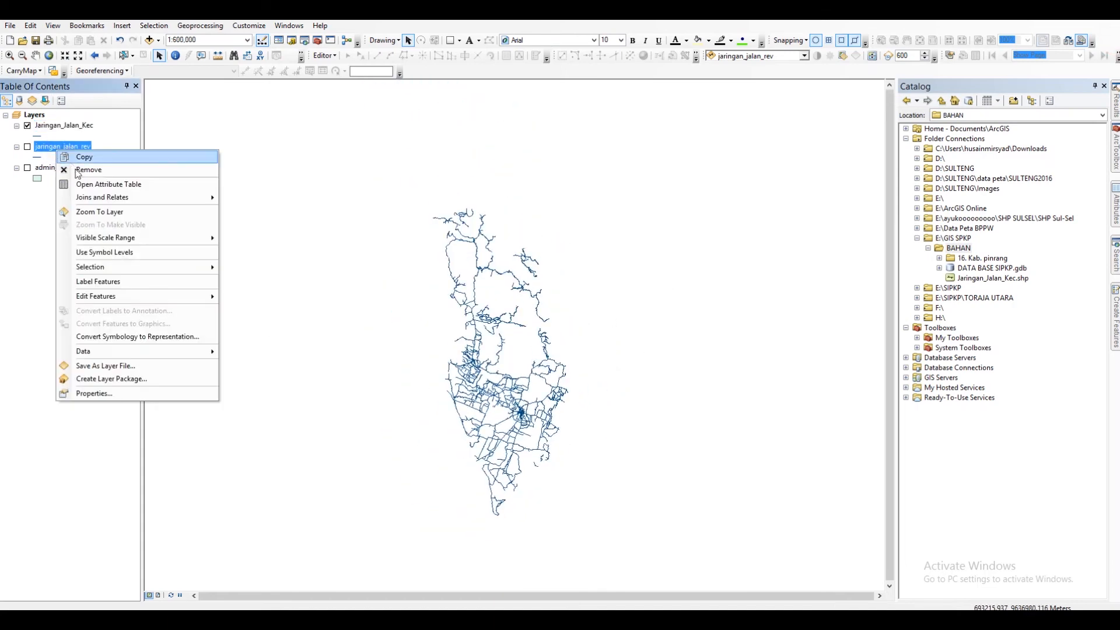
click(78, 170)
right_click(59, 148)
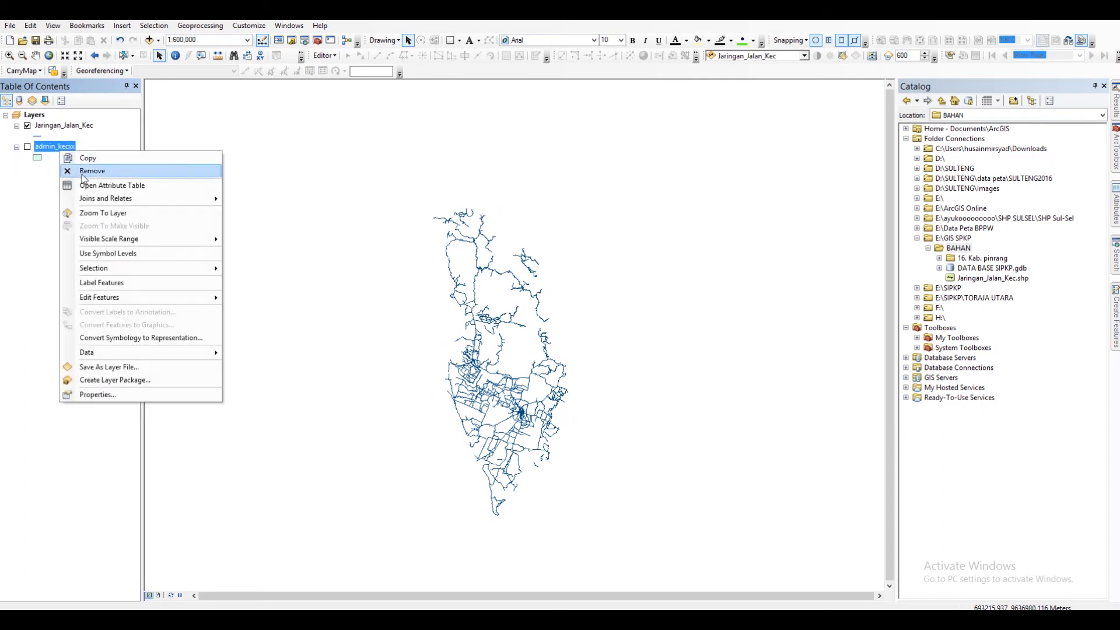
click(83, 172)
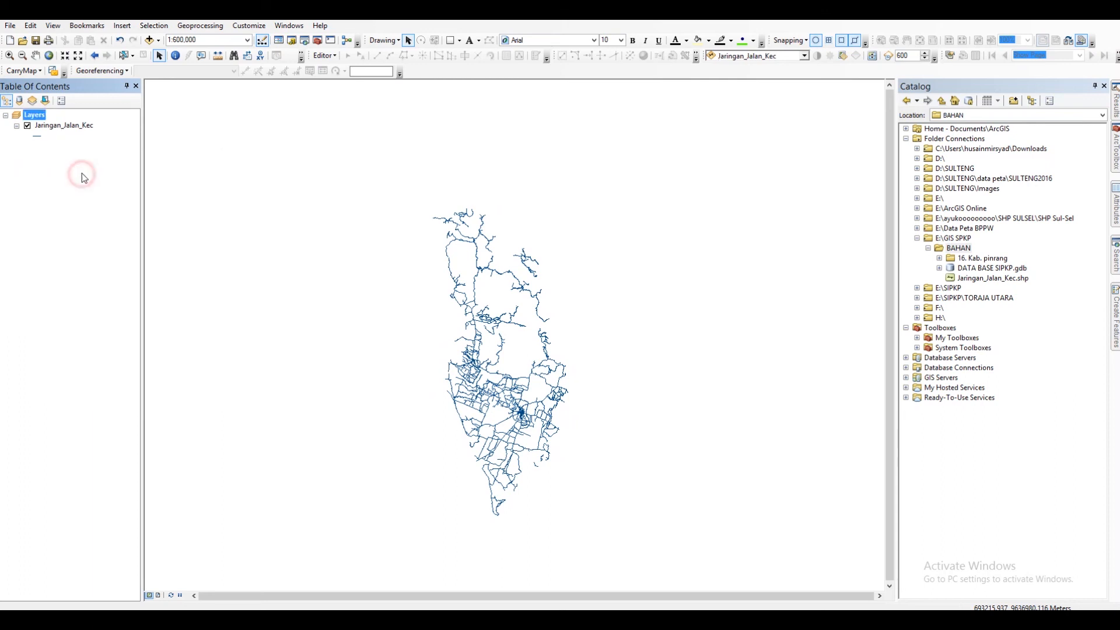
Add the Jaringan_Jalan_Arteri_Primer feature class to the map from the Gambaran_Umum_Kawasan dataset in DATA BASE SIPKP.gdb.
click(939, 267)
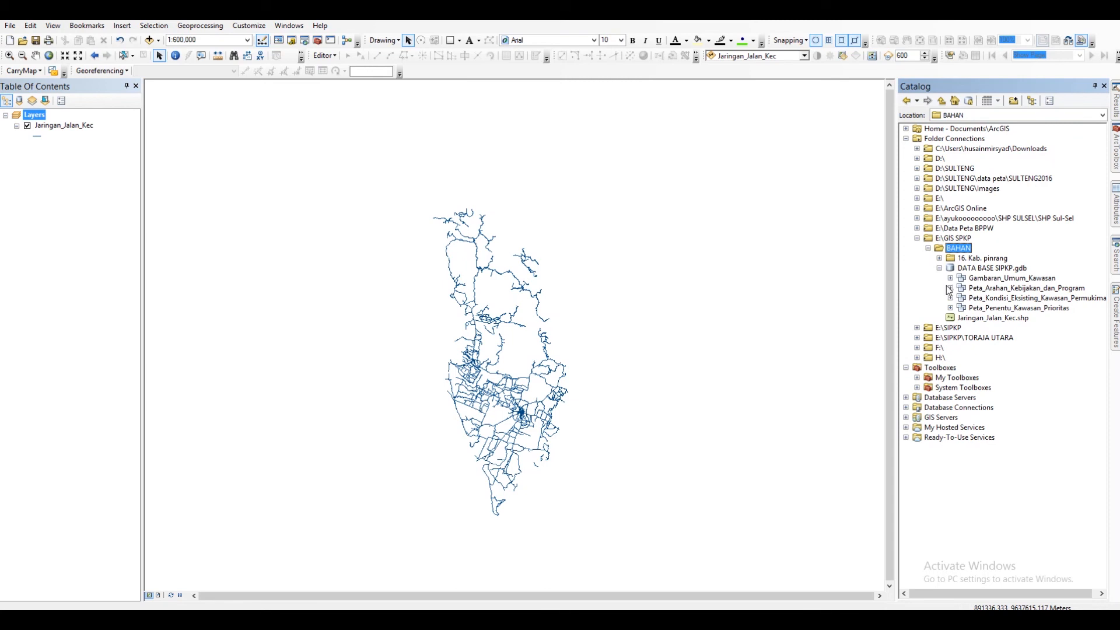
click(951, 278)
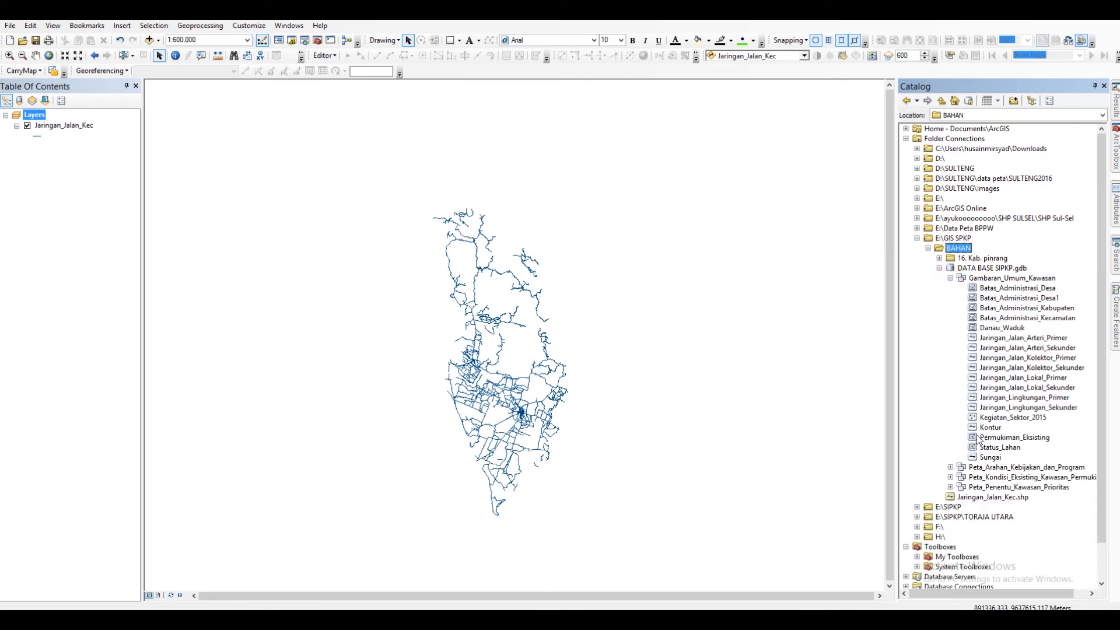
click(1018, 348)
click(1022, 377)
click(1025, 340)
click(1031, 368)
click(1028, 339)
drag(1029, 344, 97, 240)
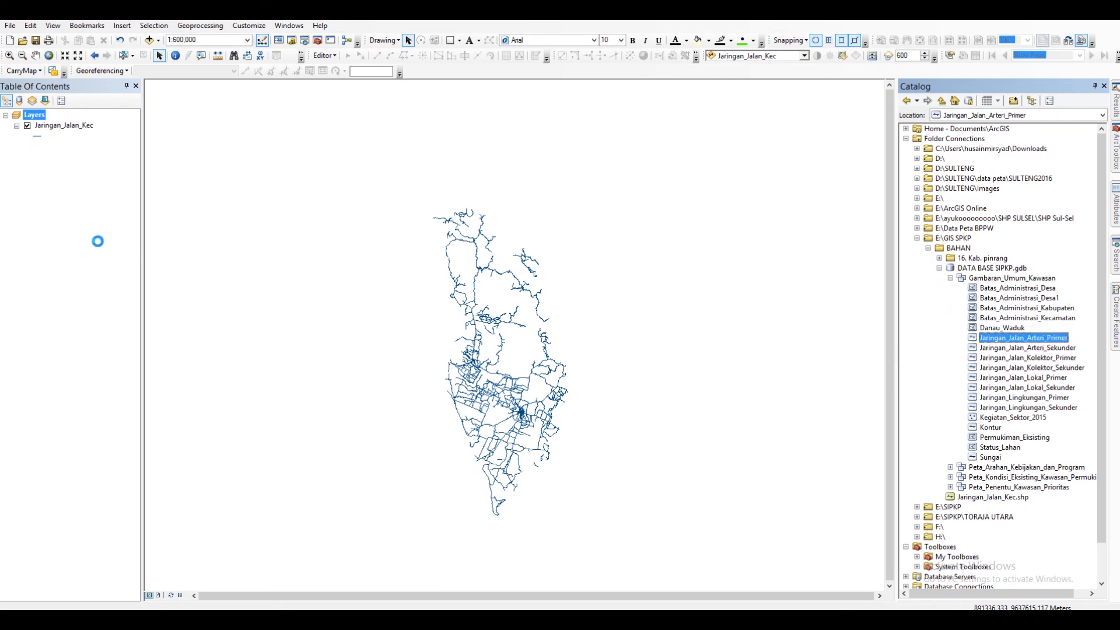
click(63, 128)
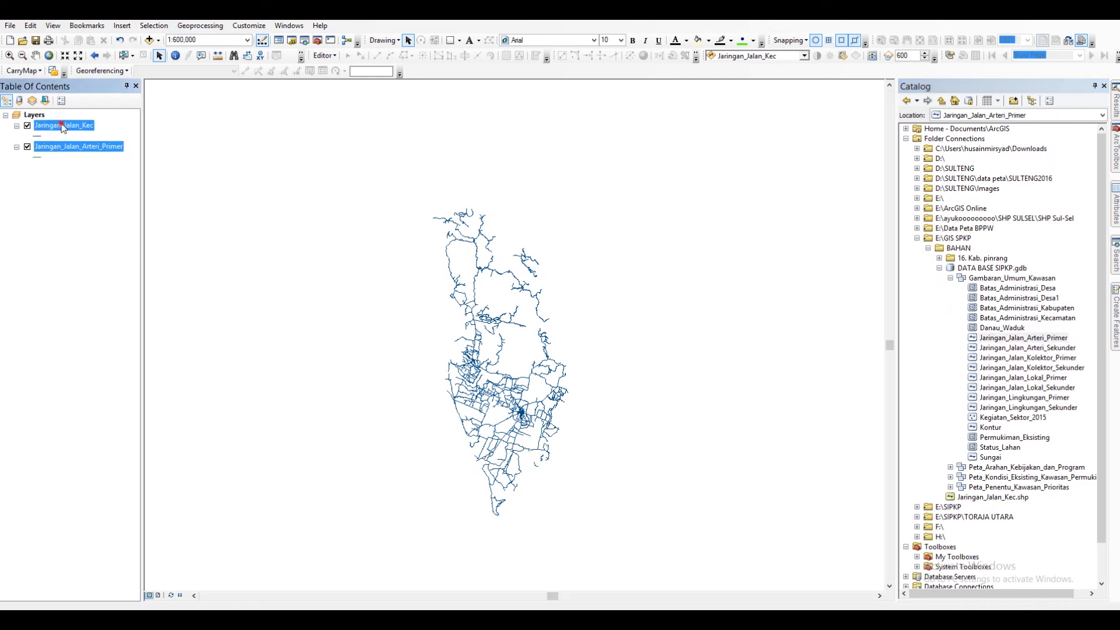
right_click(64, 129)
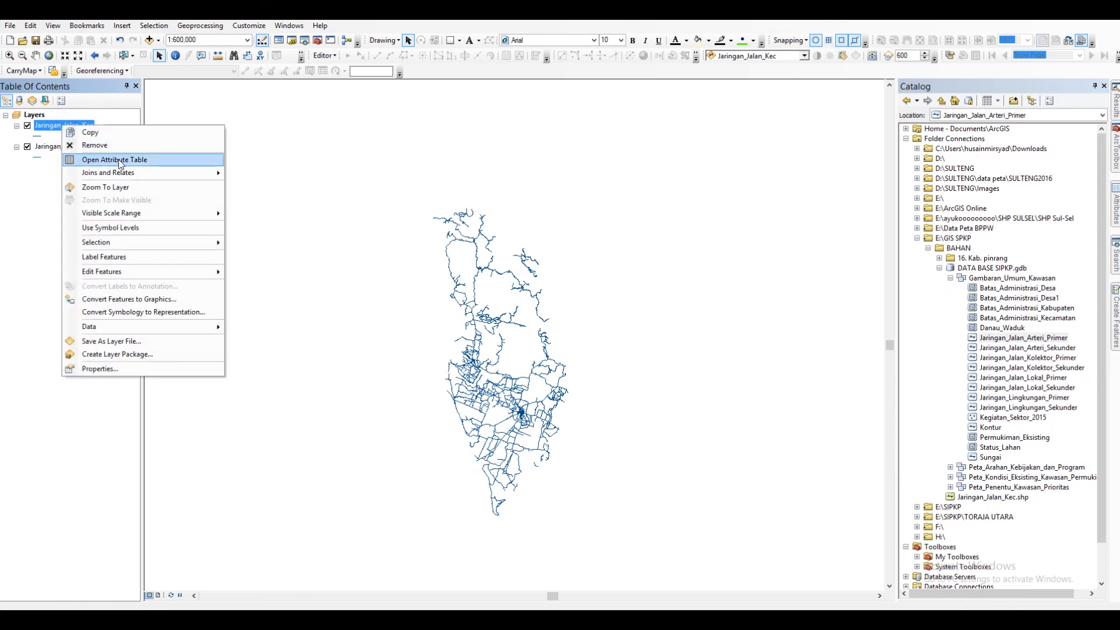
click(115, 158)
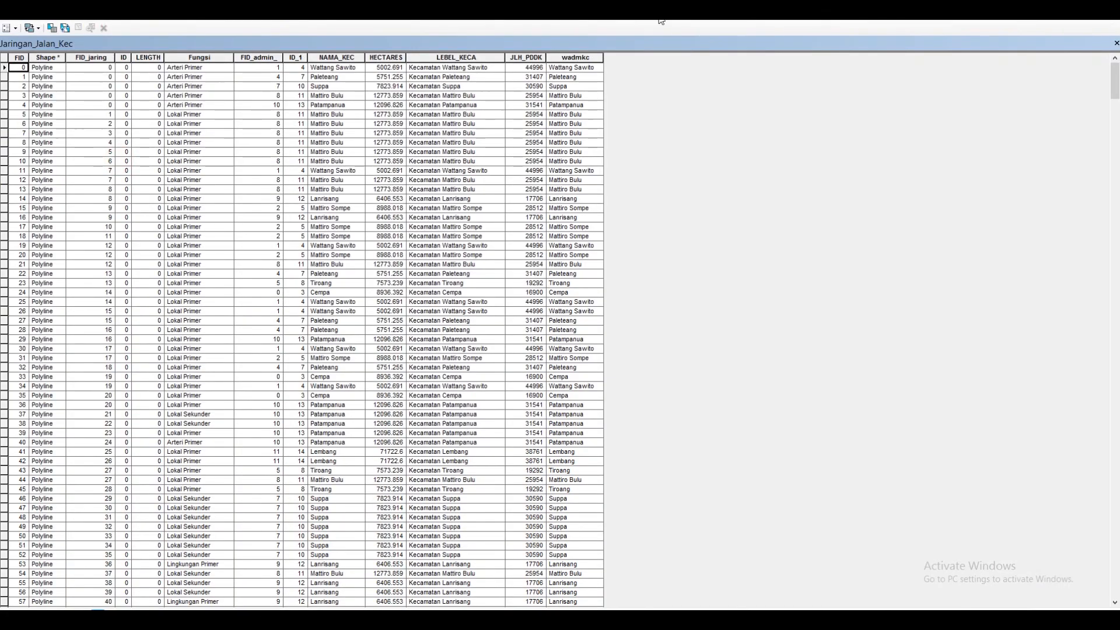
click(1116, 43)
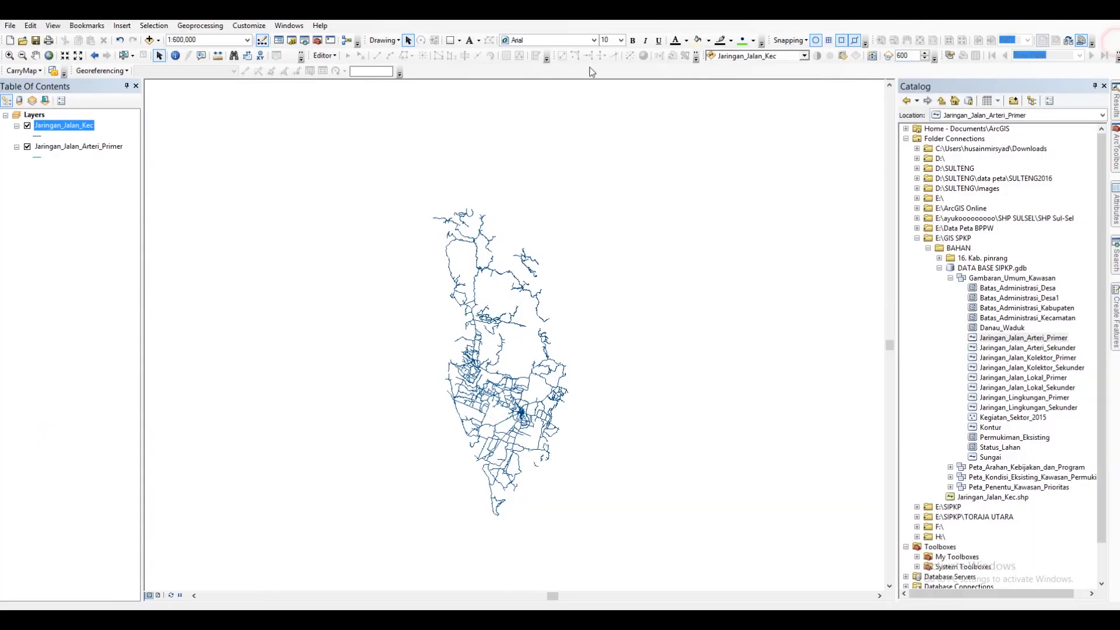
Open the Jaringan_Jalan_Kec attribute table and bring up Select By Attributes for its records.
right_click(76, 128)
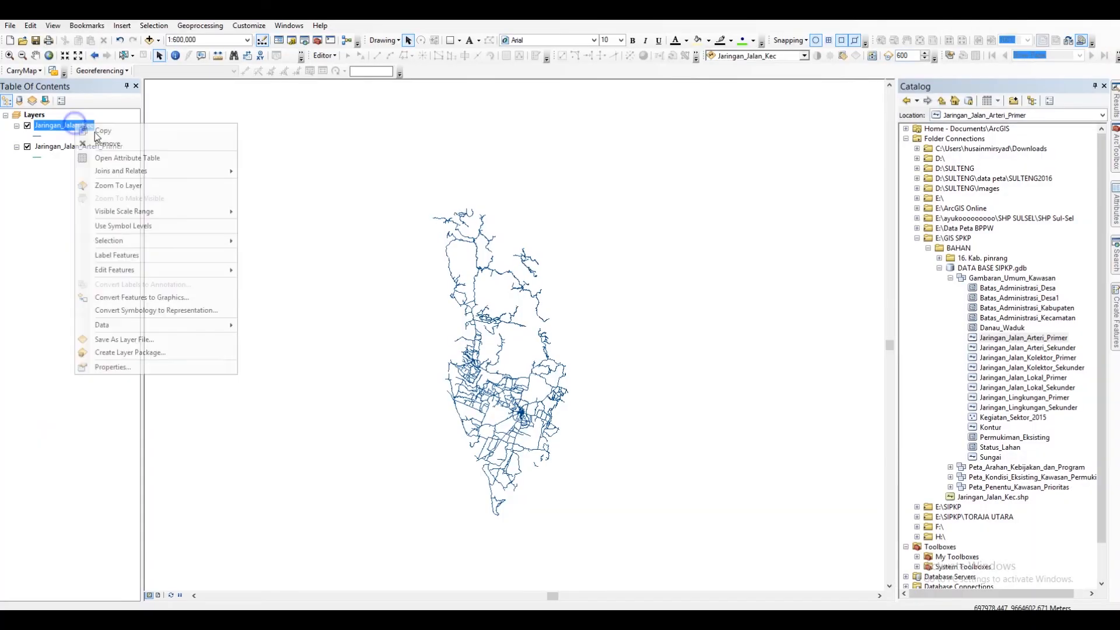
click(130, 159)
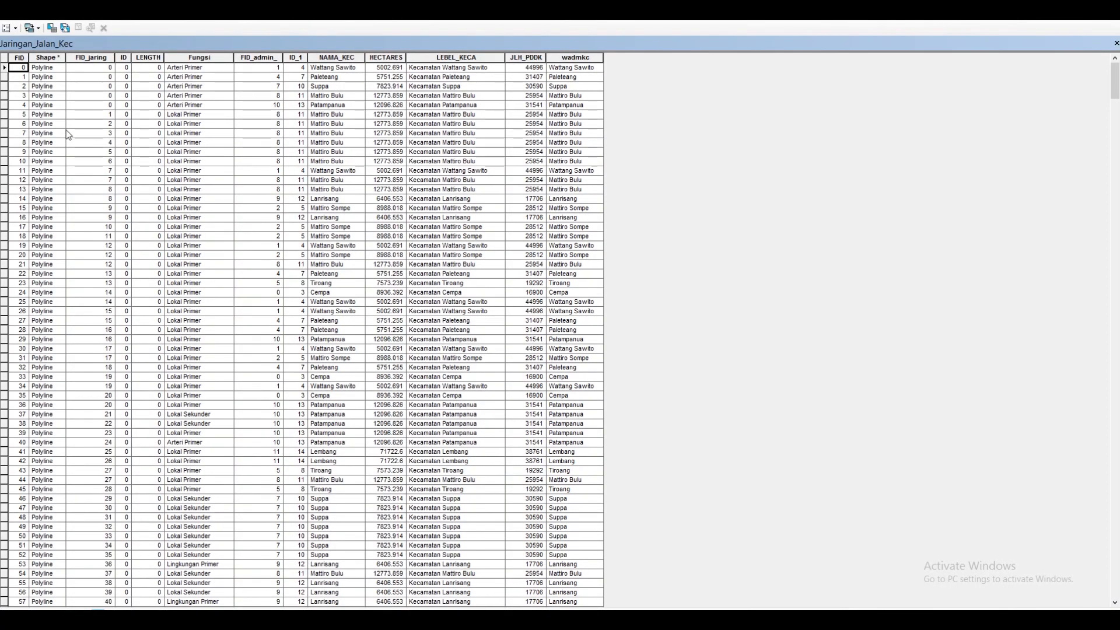
click(52, 28)
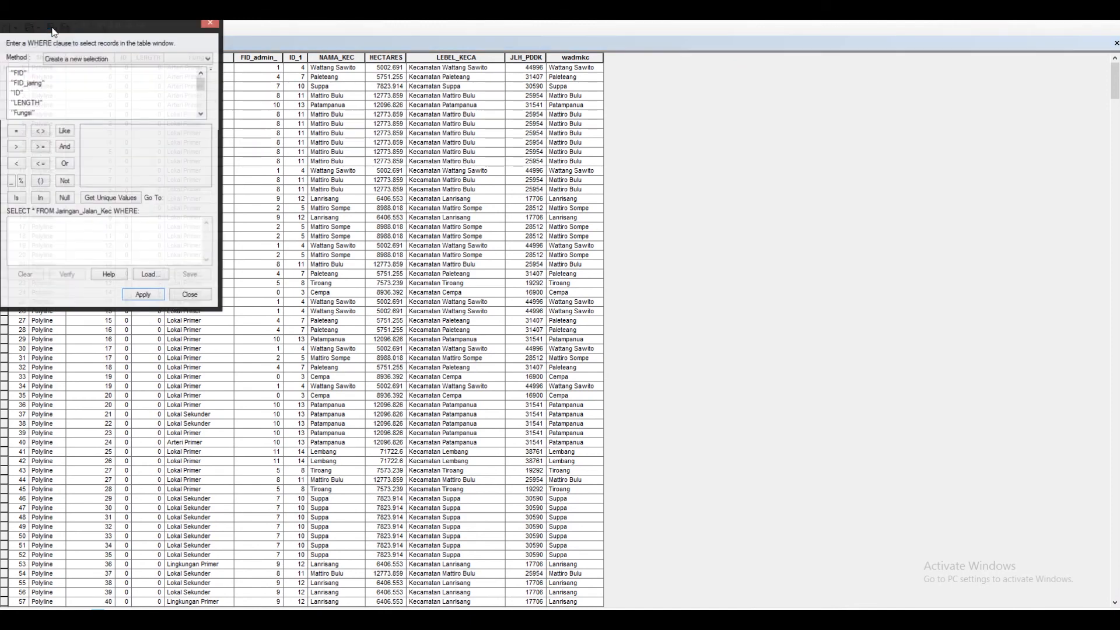
click(210, 24)
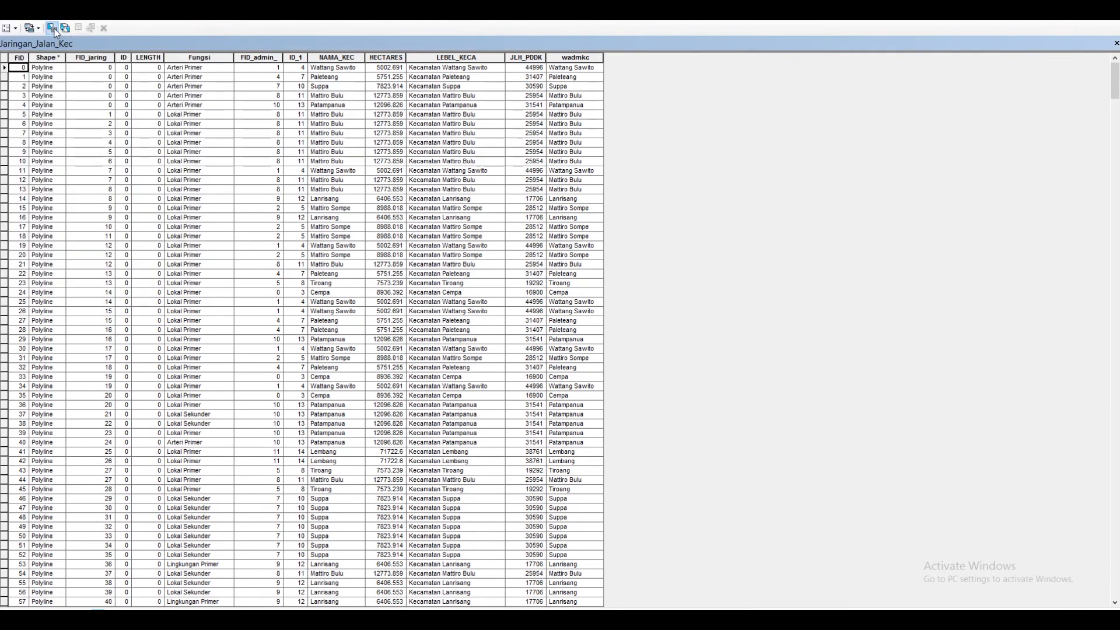
click(55, 30)
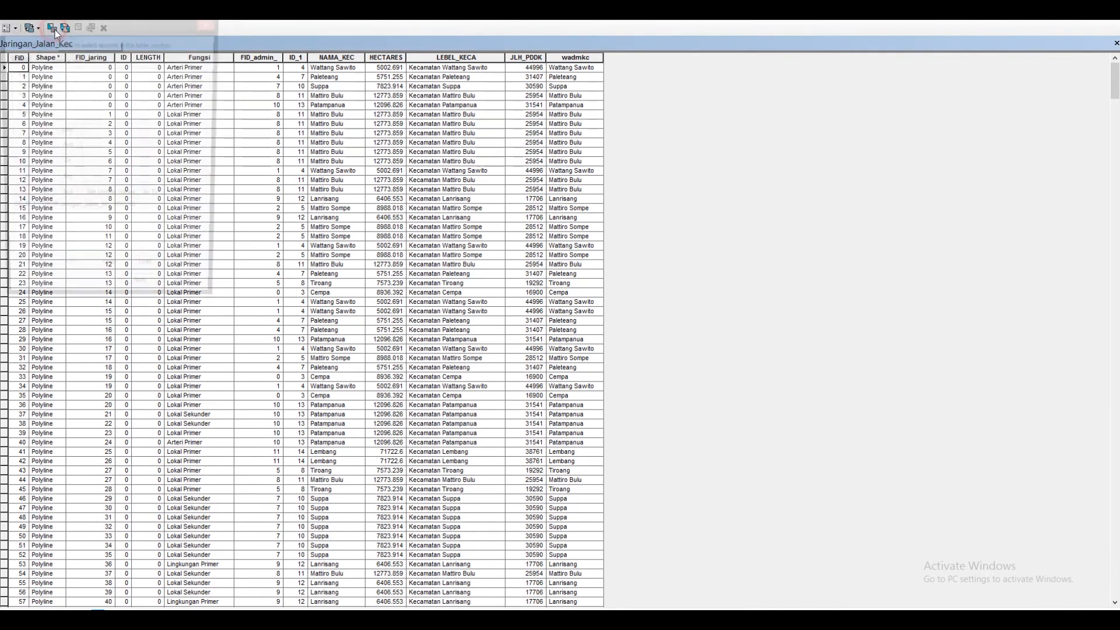
drag(150, 33, 657, 135)
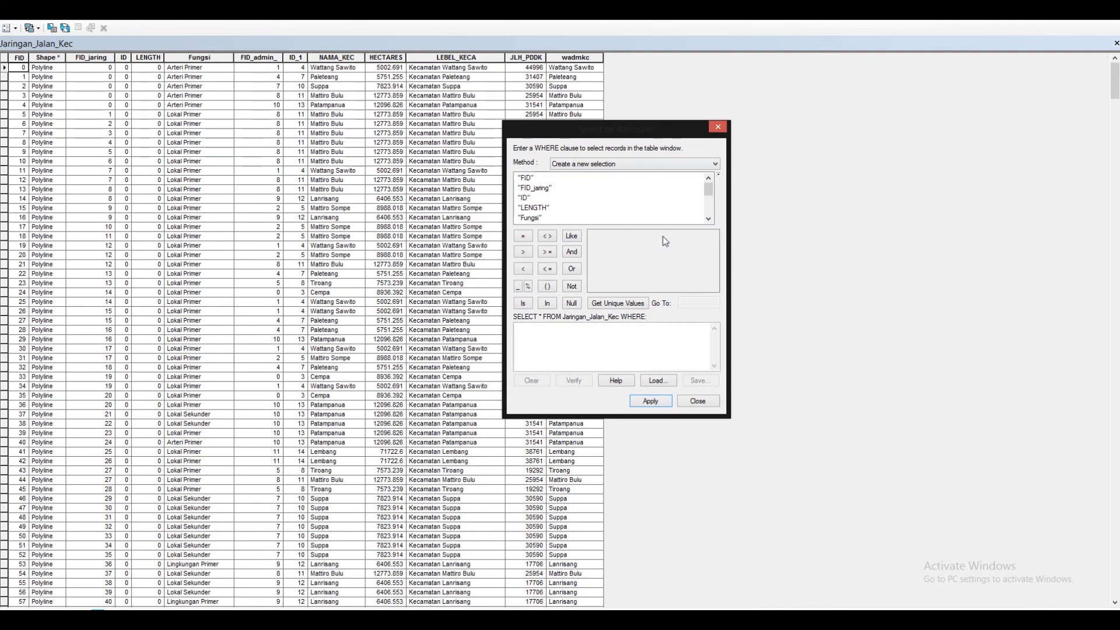
Select the Jaringan_Jalan_Kec records where "Fungsi" = 'Arteri Primer' and close the attribute table.
scroll(539, 207, down, 2)
scroll(540, 207, down, 1)
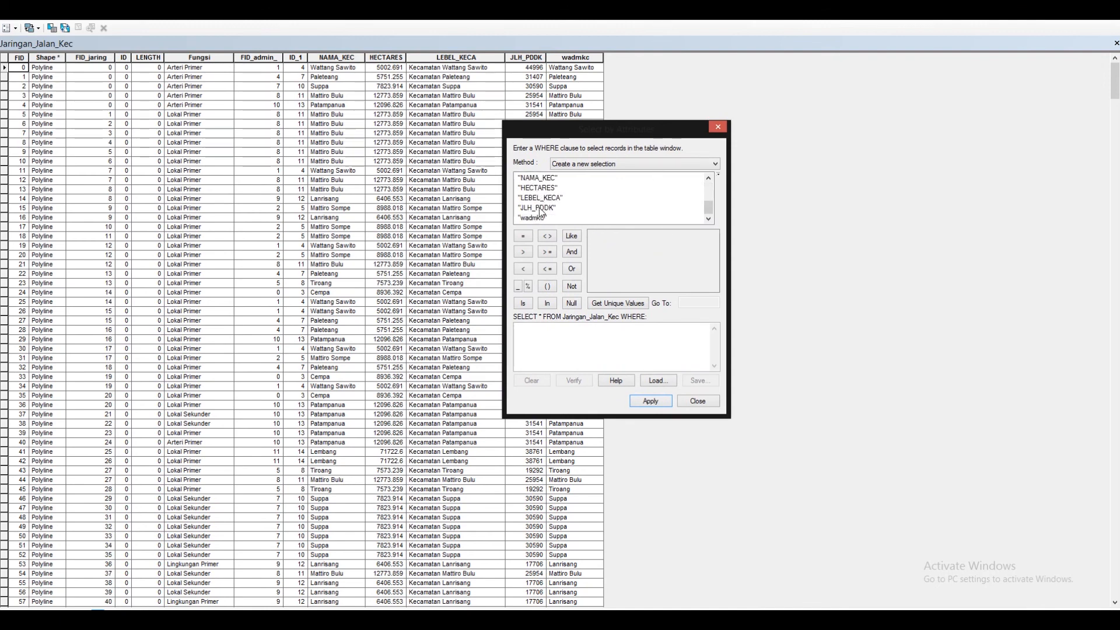
scroll(548, 217, up, 2)
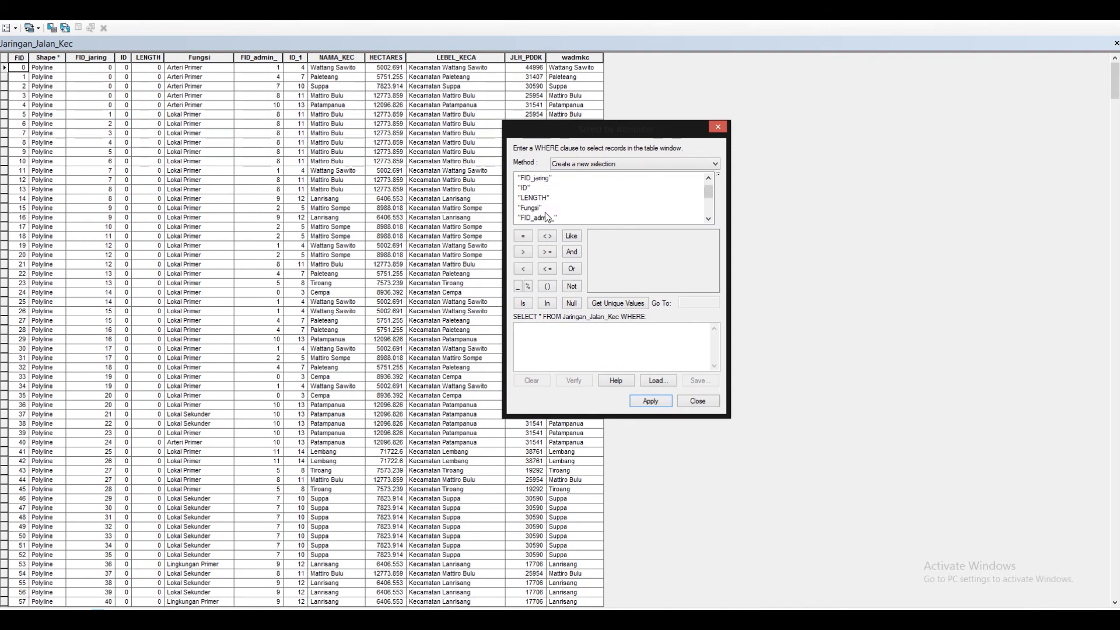
double_click(531, 208)
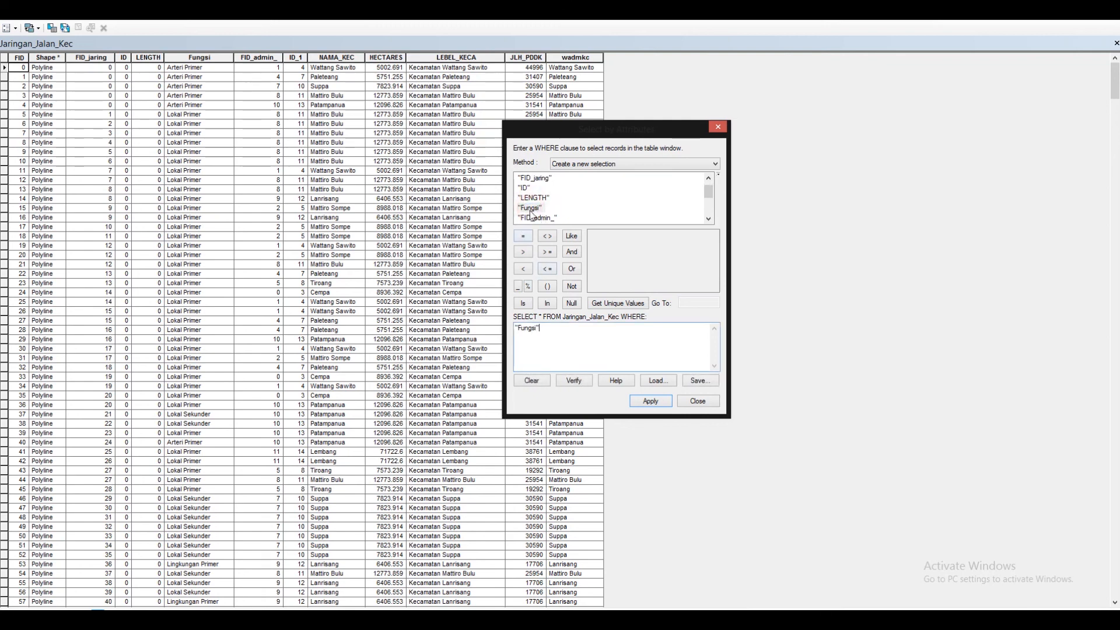
click(523, 237)
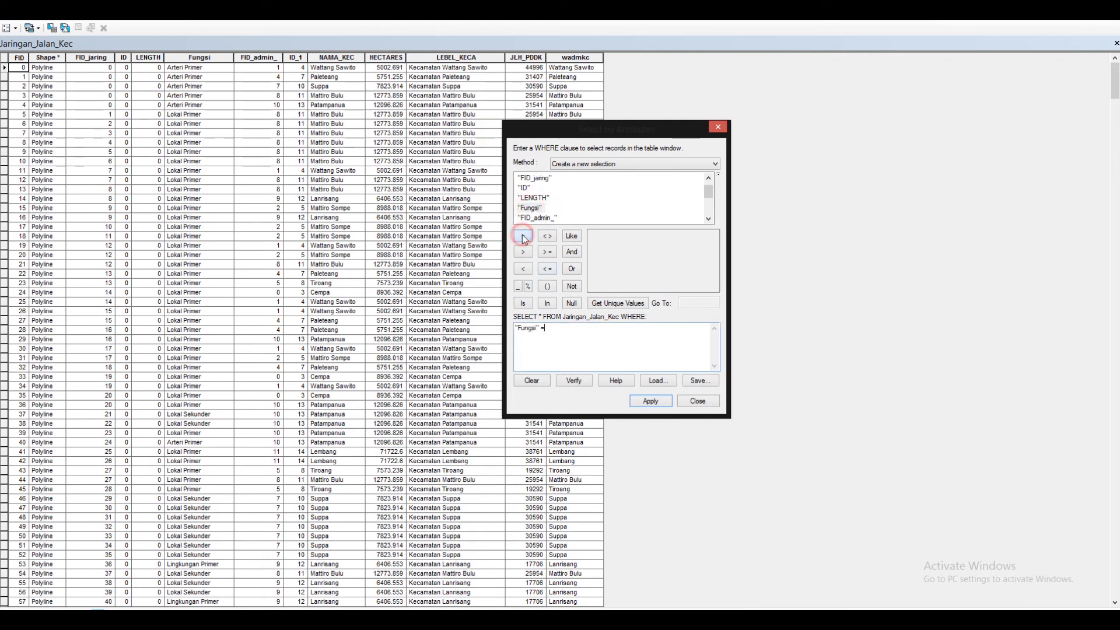
click(596, 304)
click(610, 245)
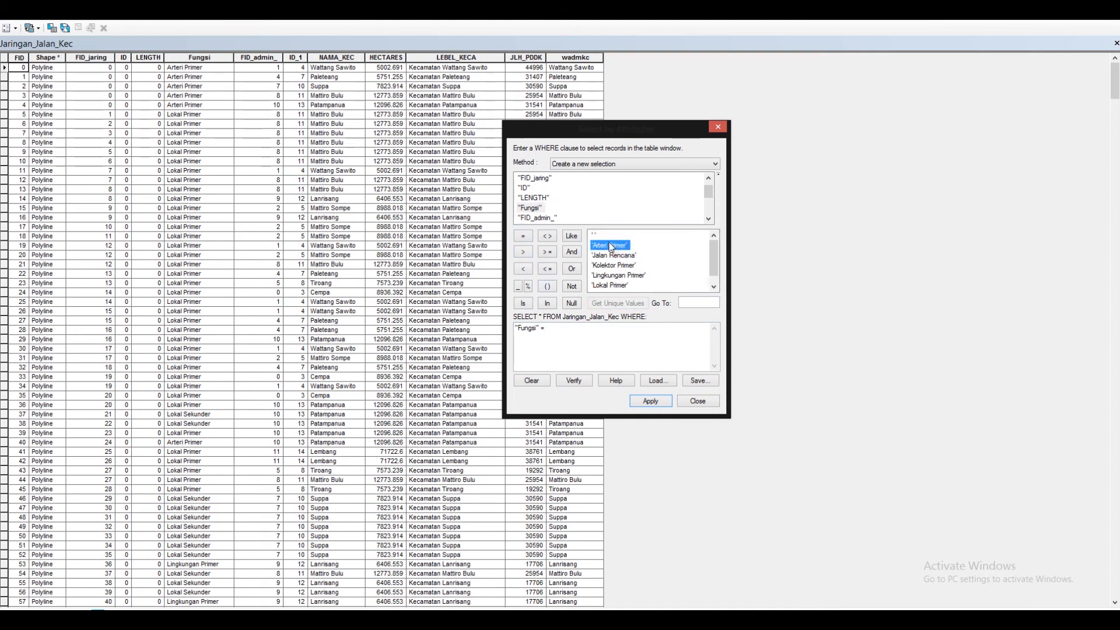
double_click(610, 245)
click(652, 400)
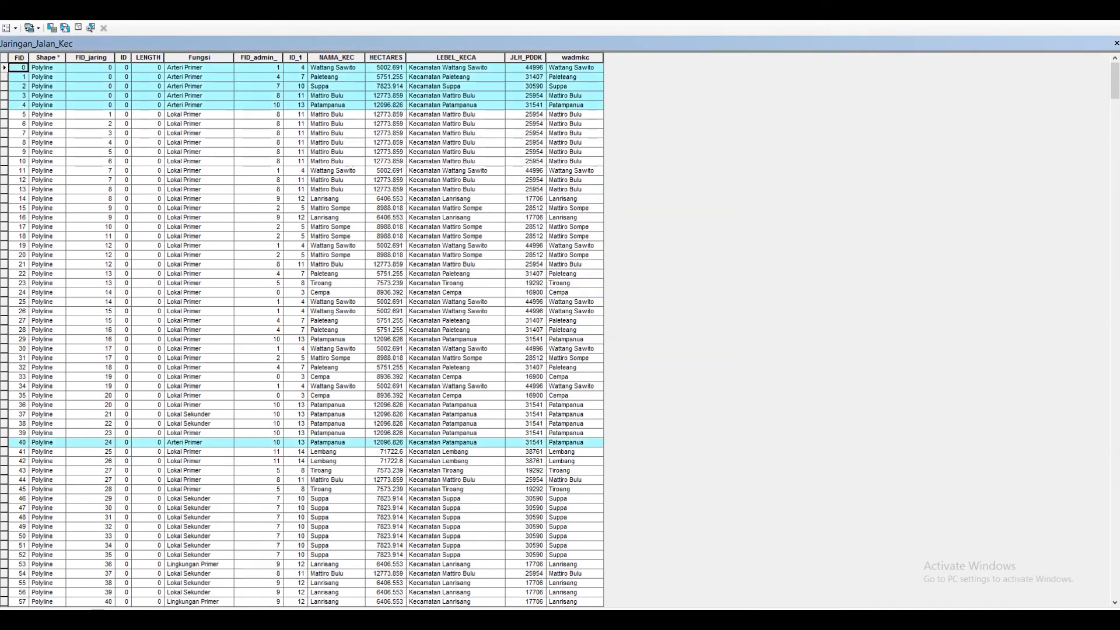
click(1116, 44)
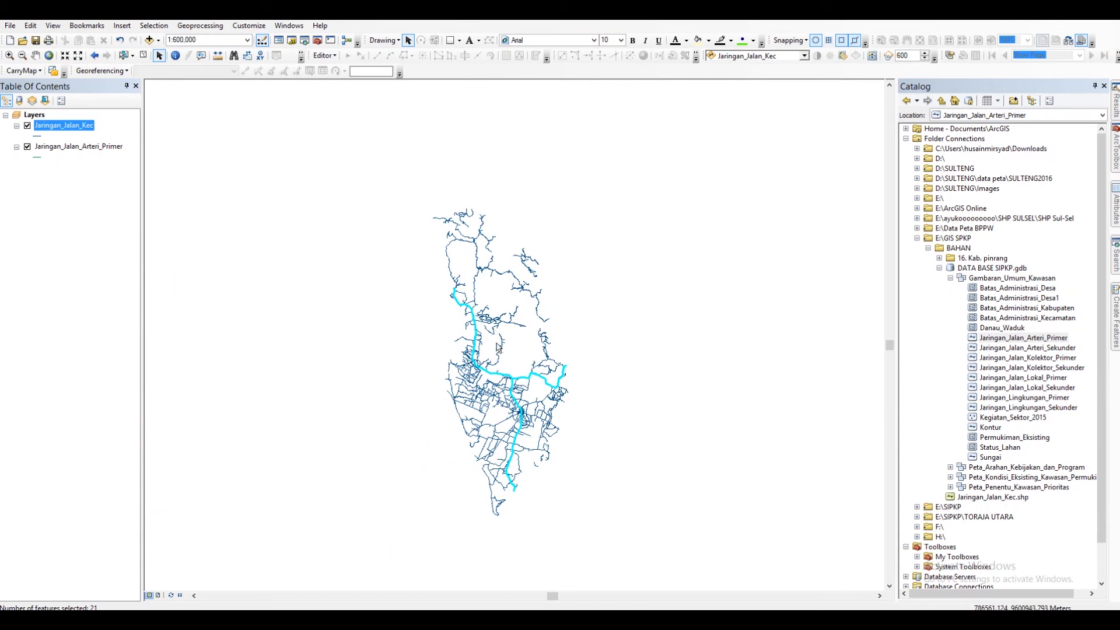
Start an edit session on the Jaringan_Jalan_Arteri_Primer layer.
click(325, 55)
click(333, 68)
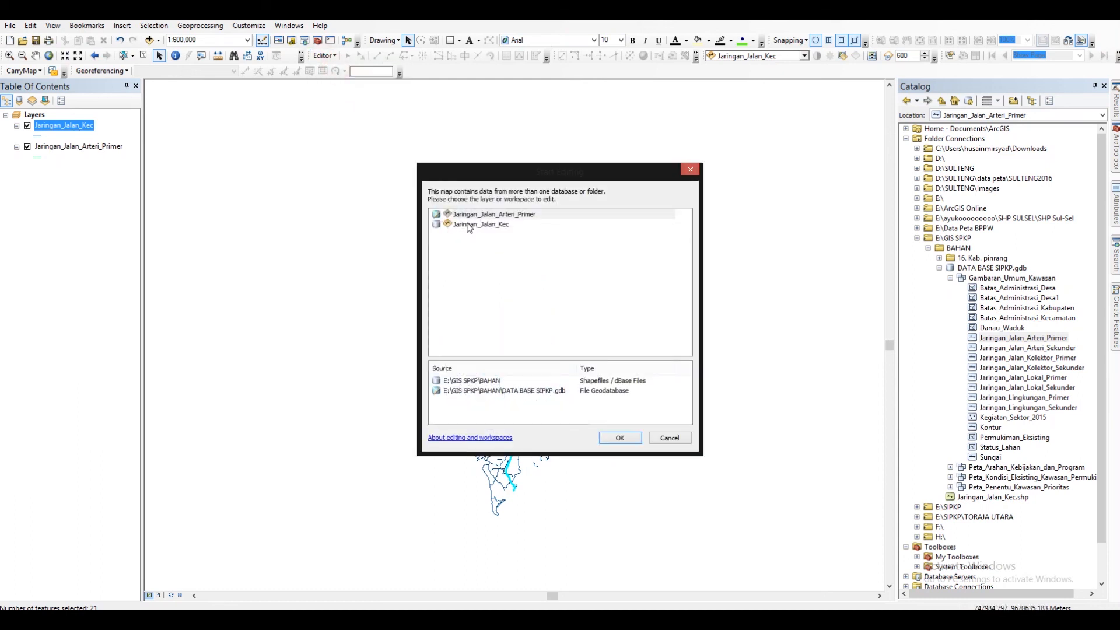
click(469, 226)
click(495, 214)
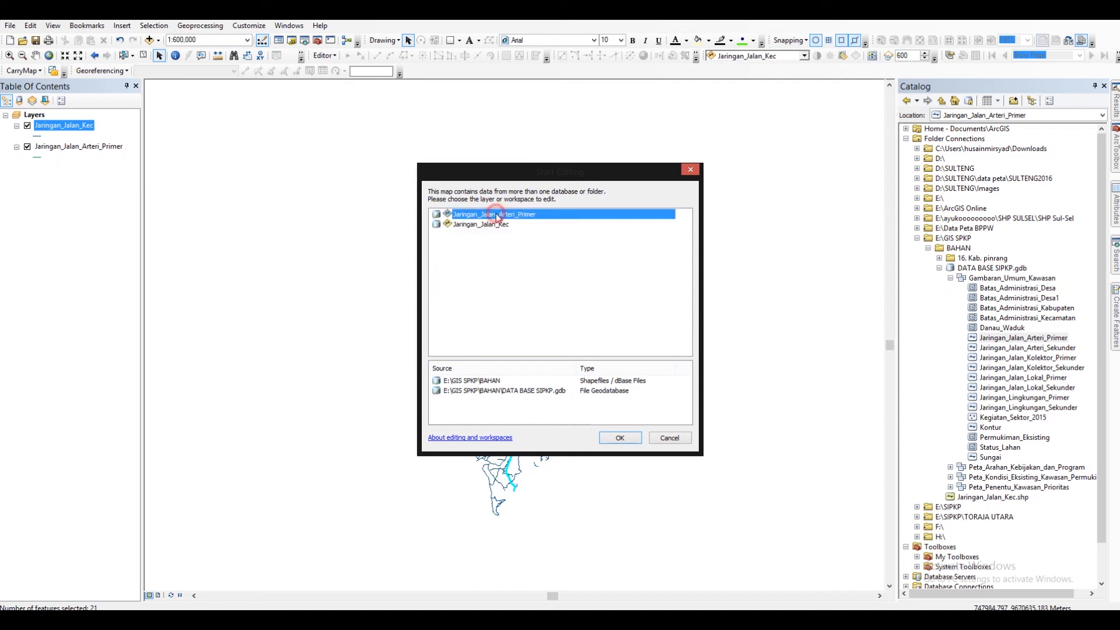
double_click(460, 214)
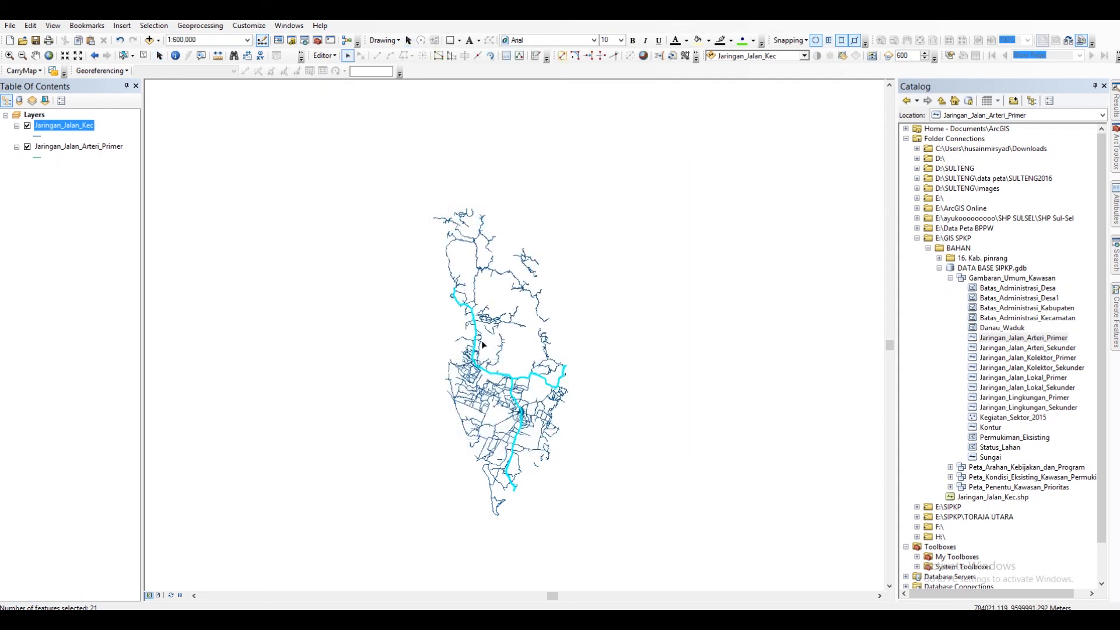
Copy the selected primary arterial roads and paste them into the Jaringan_Jalan_Arteri_Primer layer.
scroll(496, 368, up, 3)
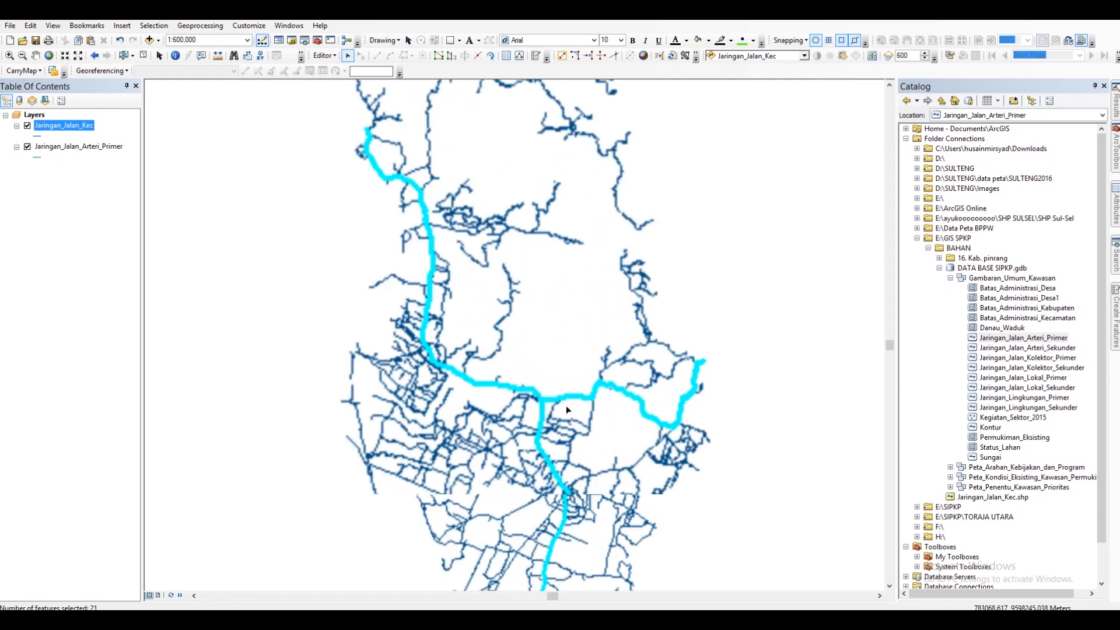
right_click(638, 399)
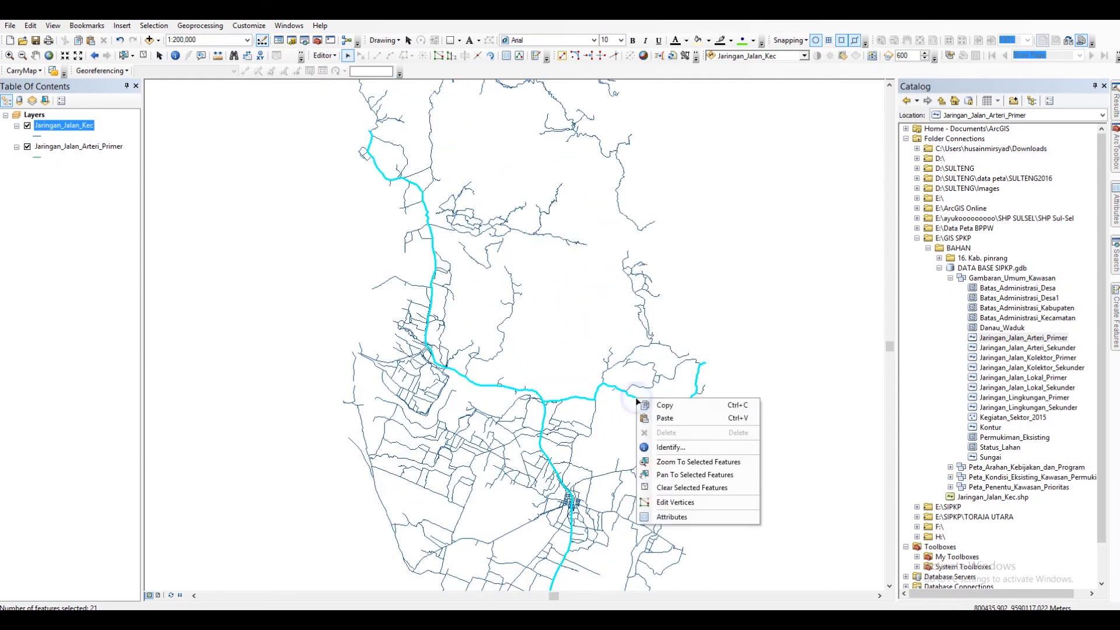
click(662, 404)
click(296, 301)
scroll(296, 301, down, 2)
right_click(275, 302)
click(300, 323)
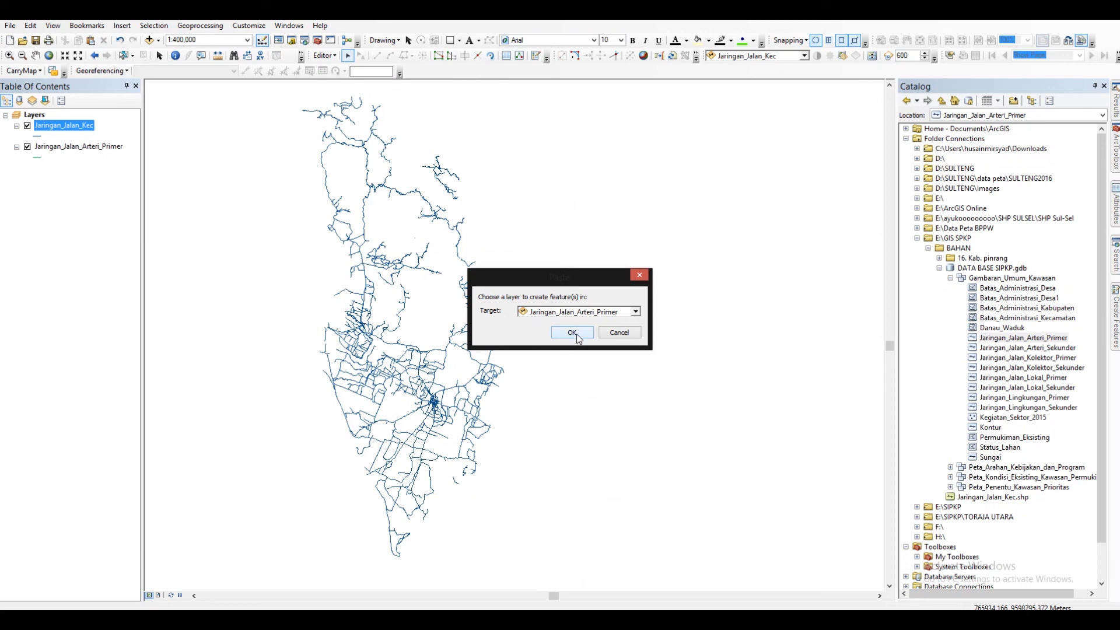
click(577, 337)
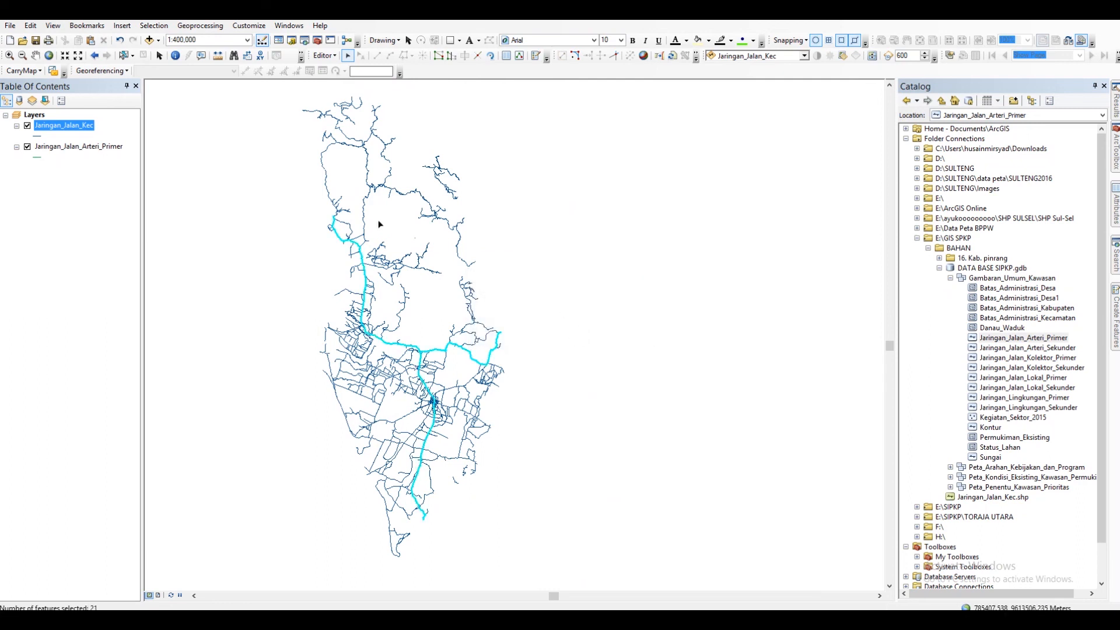
Clear the feature selection and hide the Jaringan_Jalan_Kec layer to check the pasted arterial roads.
click(219, 232)
click(27, 126)
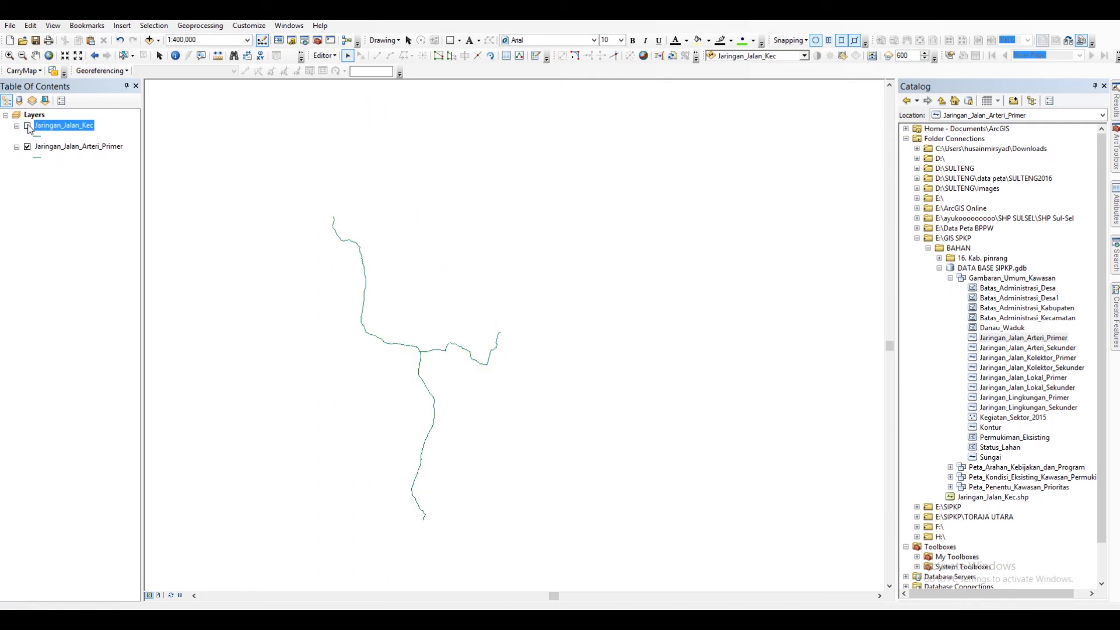
click(27, 126)
click(27, 126)
click(28, 126)
click(28, 126)
Open the attribute table of the Jaringan_Jalan_Arteri_Primer layer and check its wadmpr and statjl fields.
right_click(53, 147)
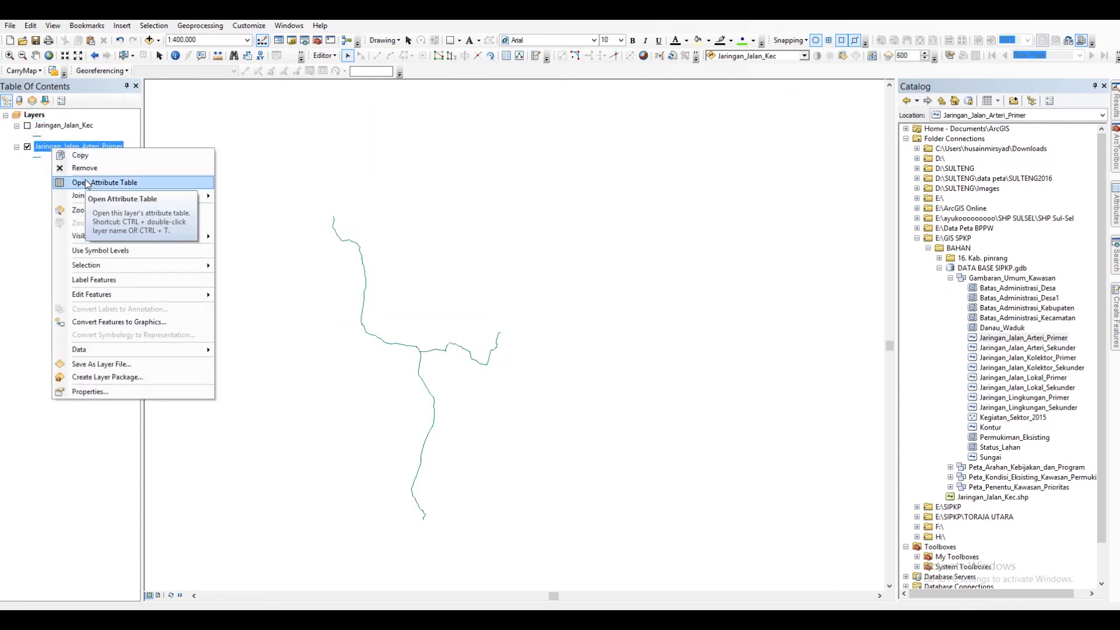
click(85, 180)
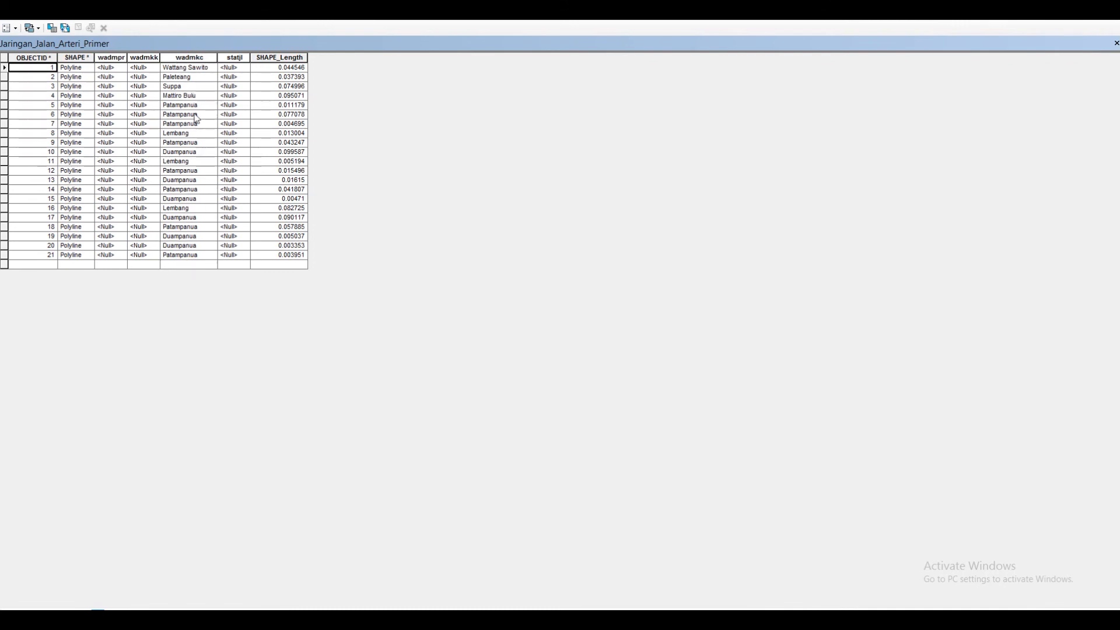
click(235, 58)
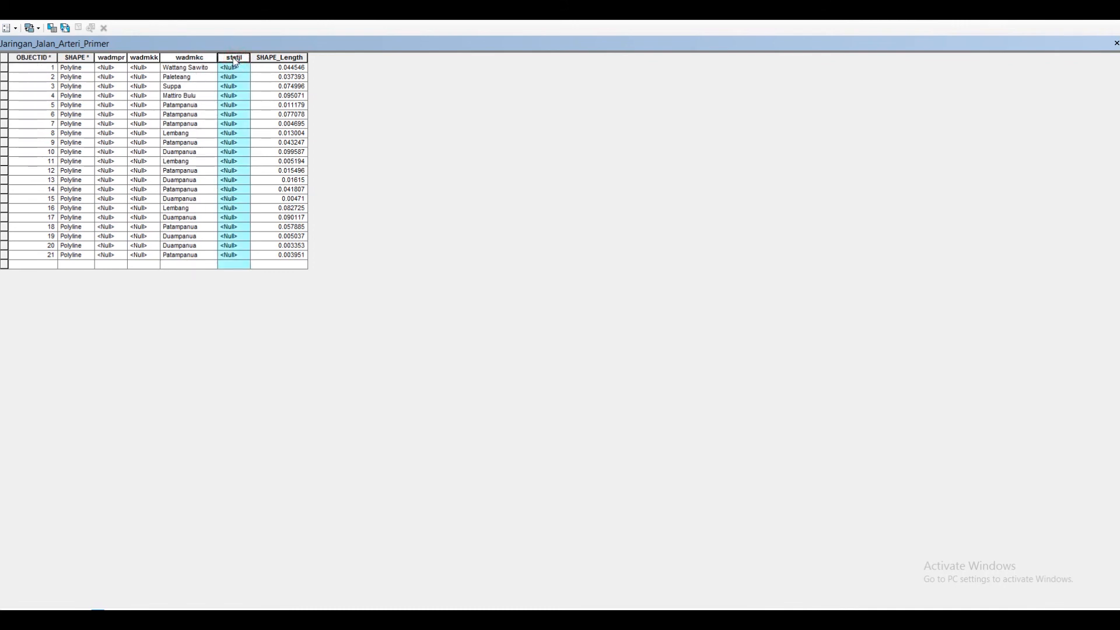
click(111, 59)
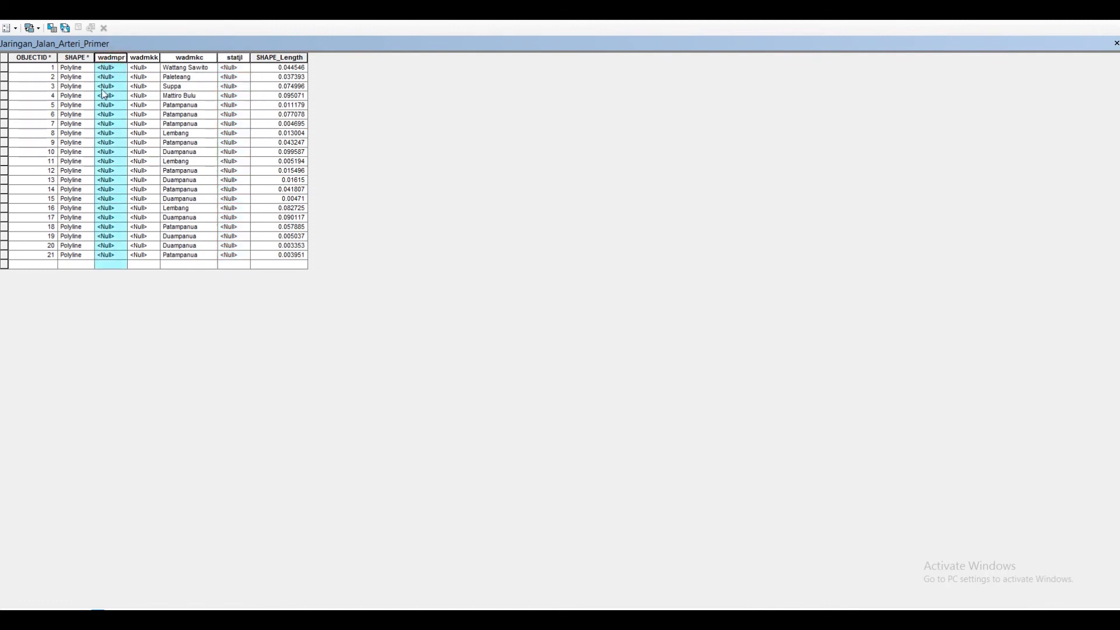
right_click(106, 62)
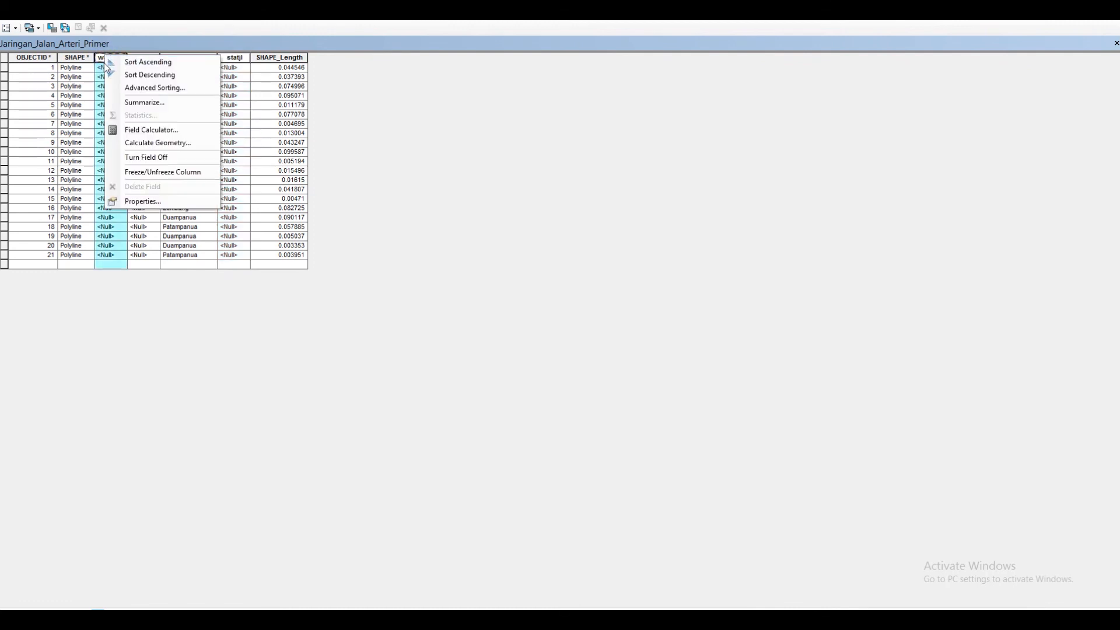
click(98, 95)
click(109, 58)
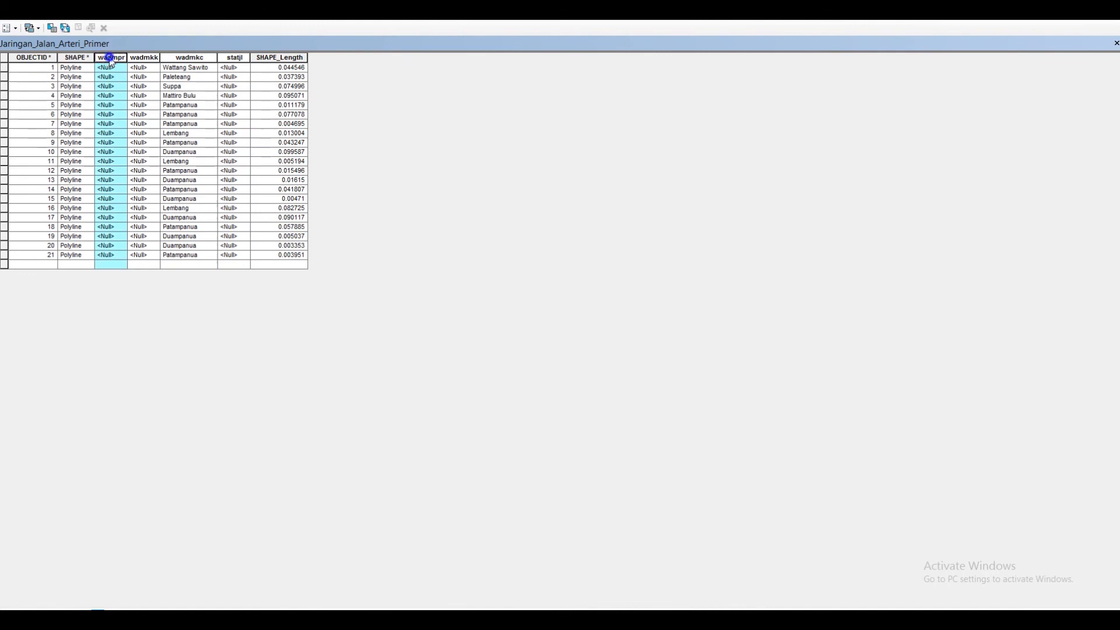
right_click(111, 59)
click(167, 133)
click(521, 327)
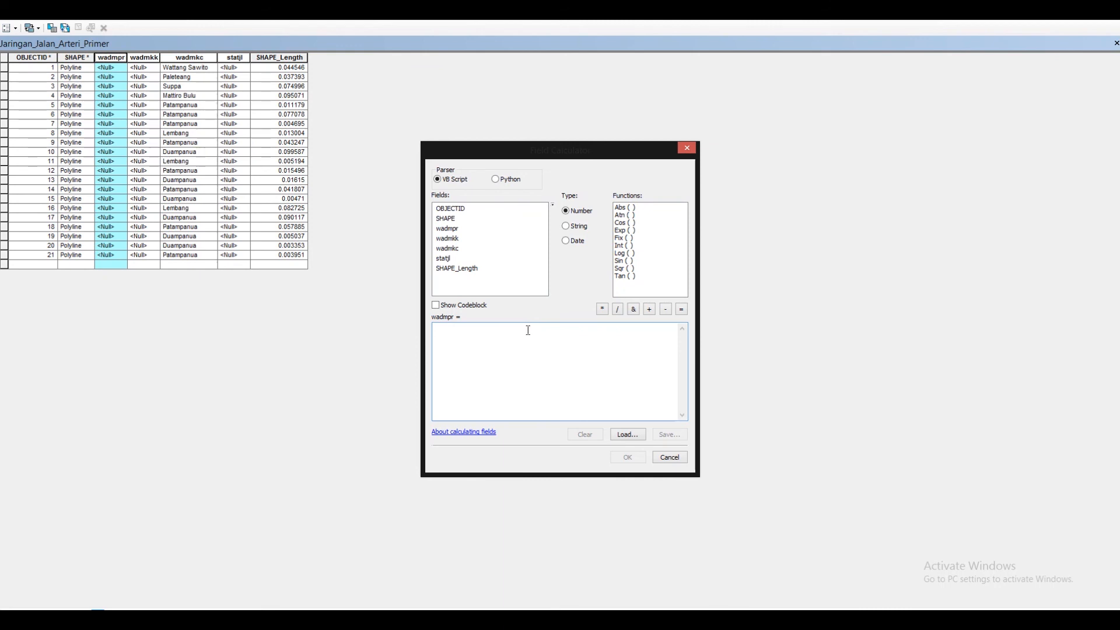
click(687, 148)
right_click(104, 61)
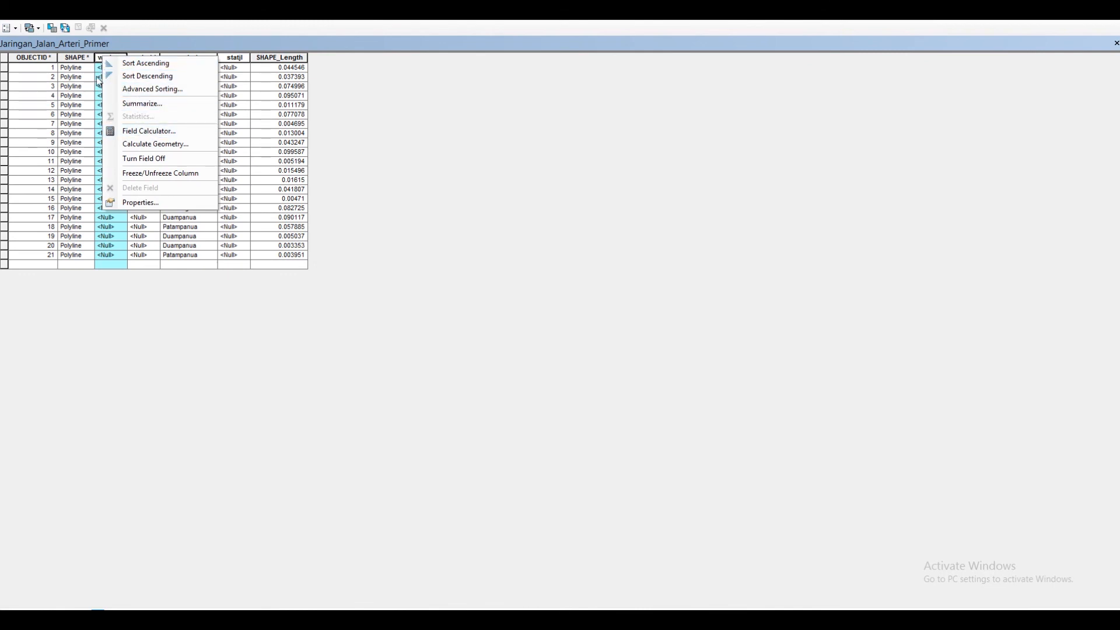
click(99, 59)
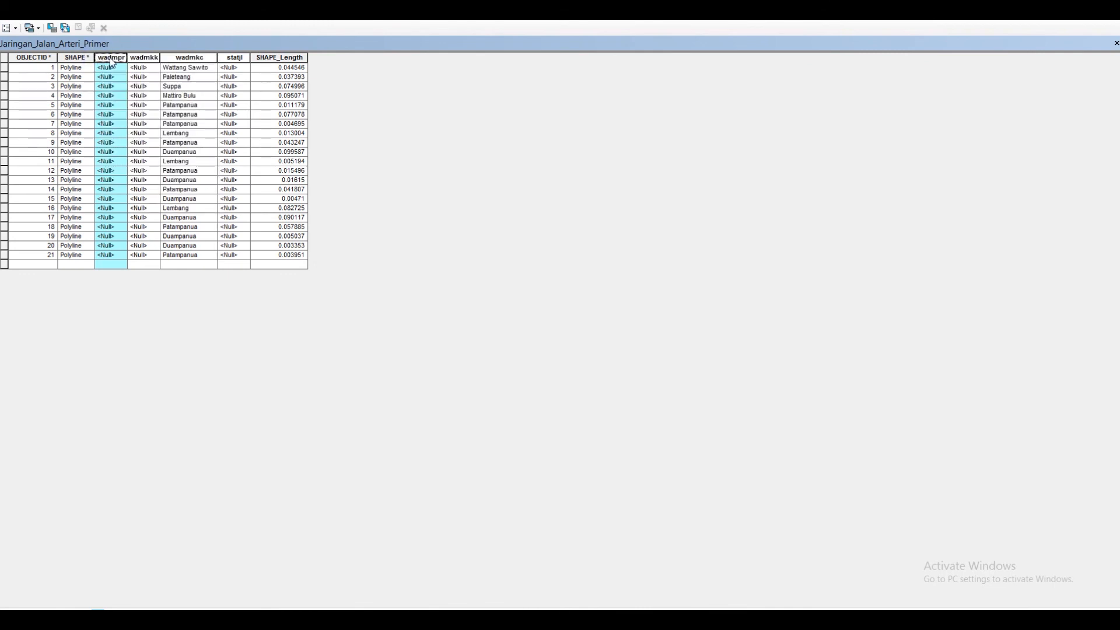
Fill the wadmpr field of all records with "Sulawesi Selatan" using the Field Calculator, and widen its column to show the full text.
right_click(112, 63)
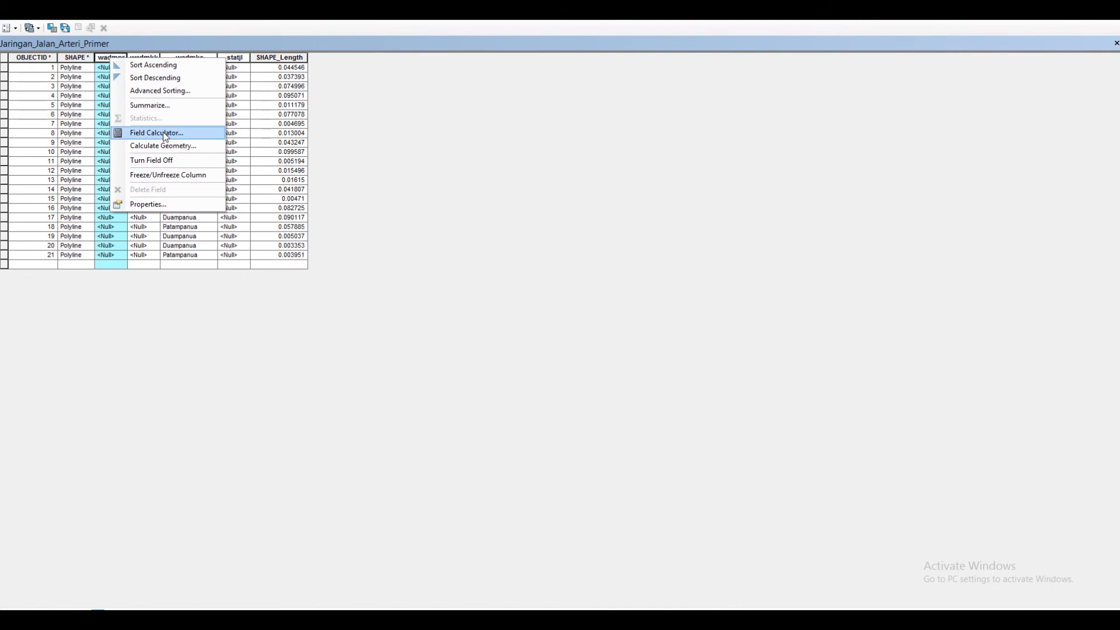
click(157, 133)
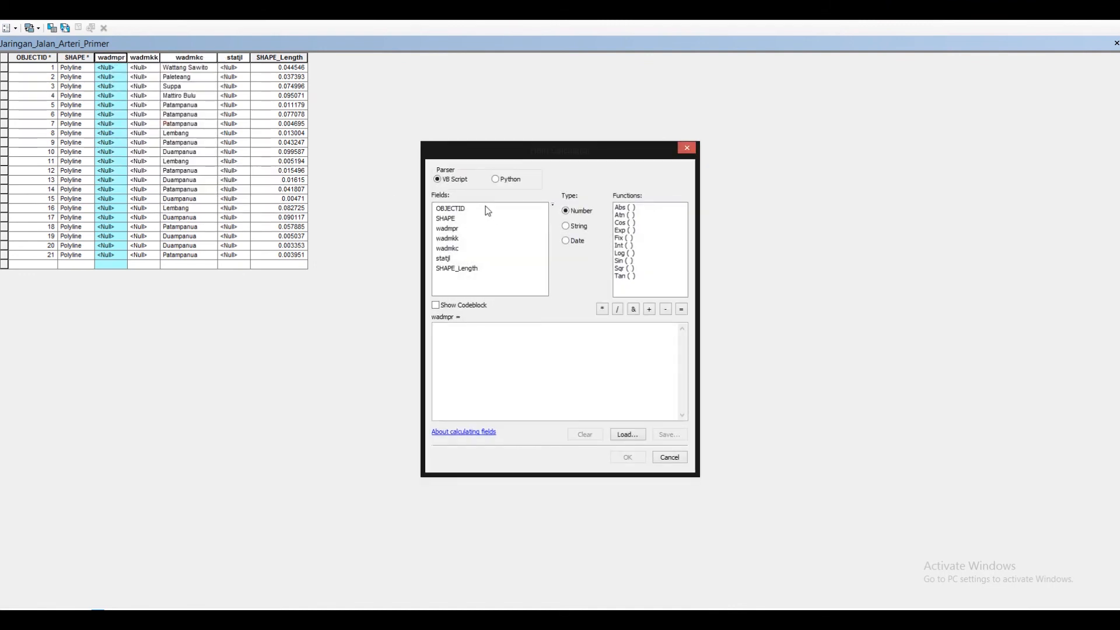
click(474, 347)
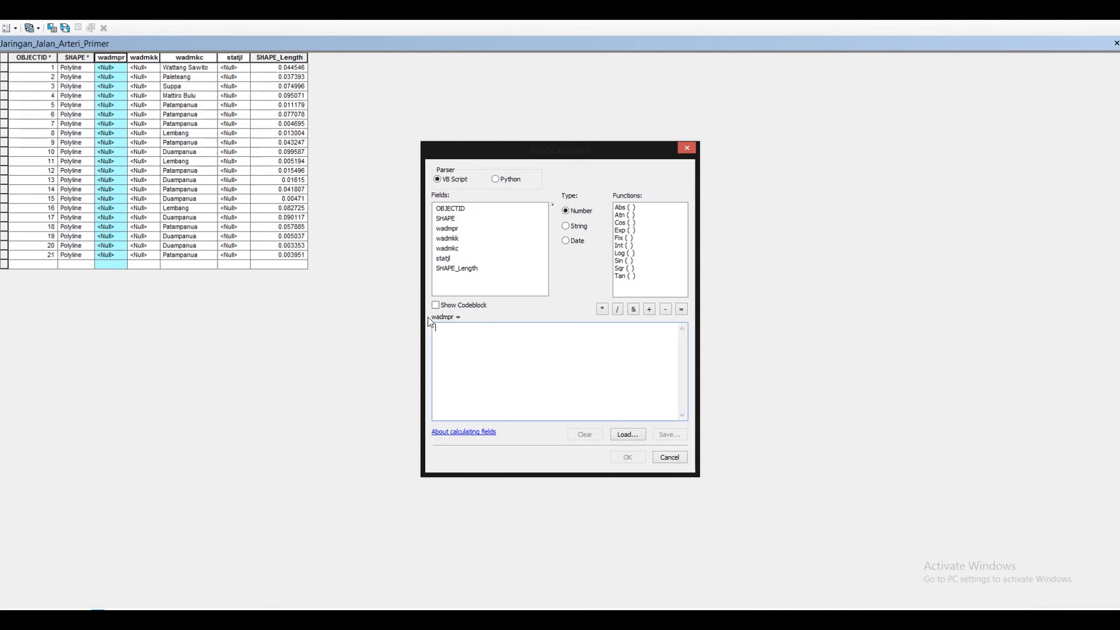
click(460, 335)
text(1)
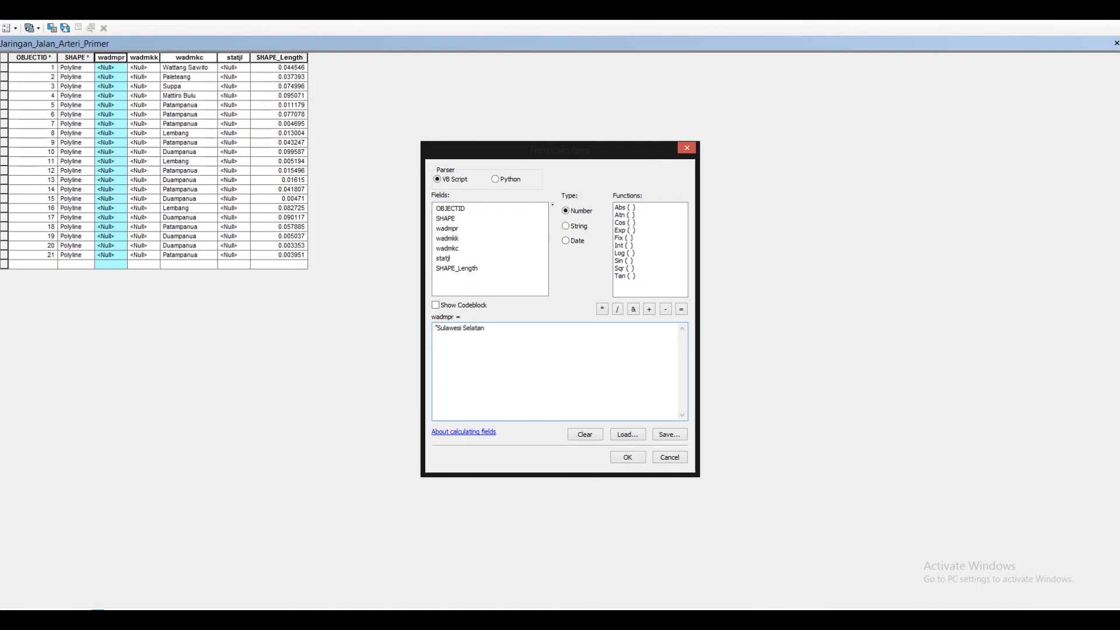
click(629, 458)
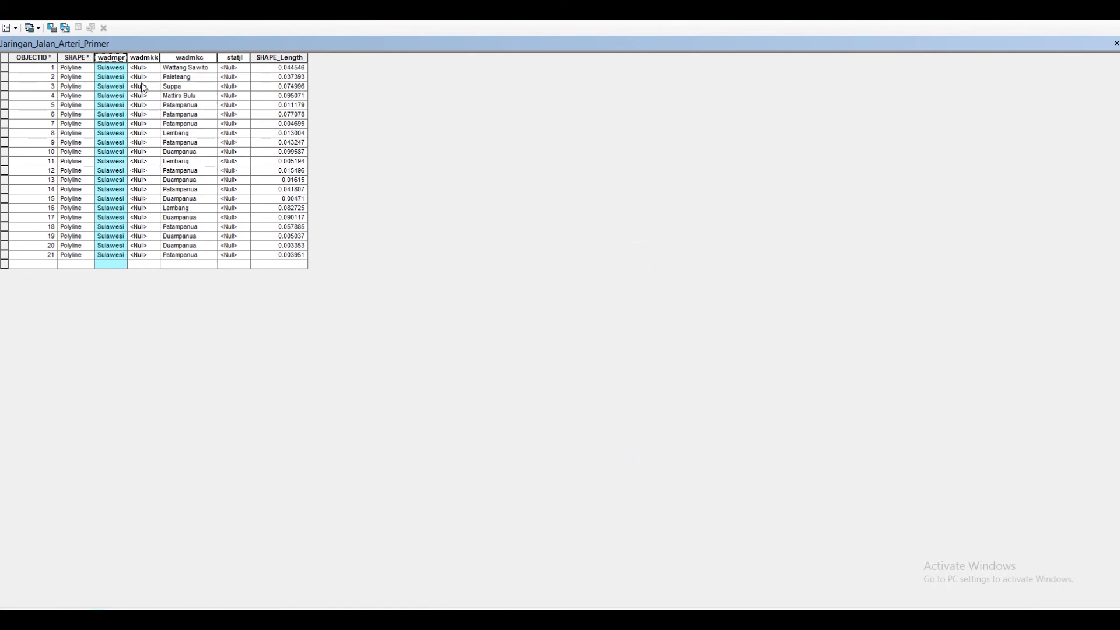
drag(126, 54, 160, 57)
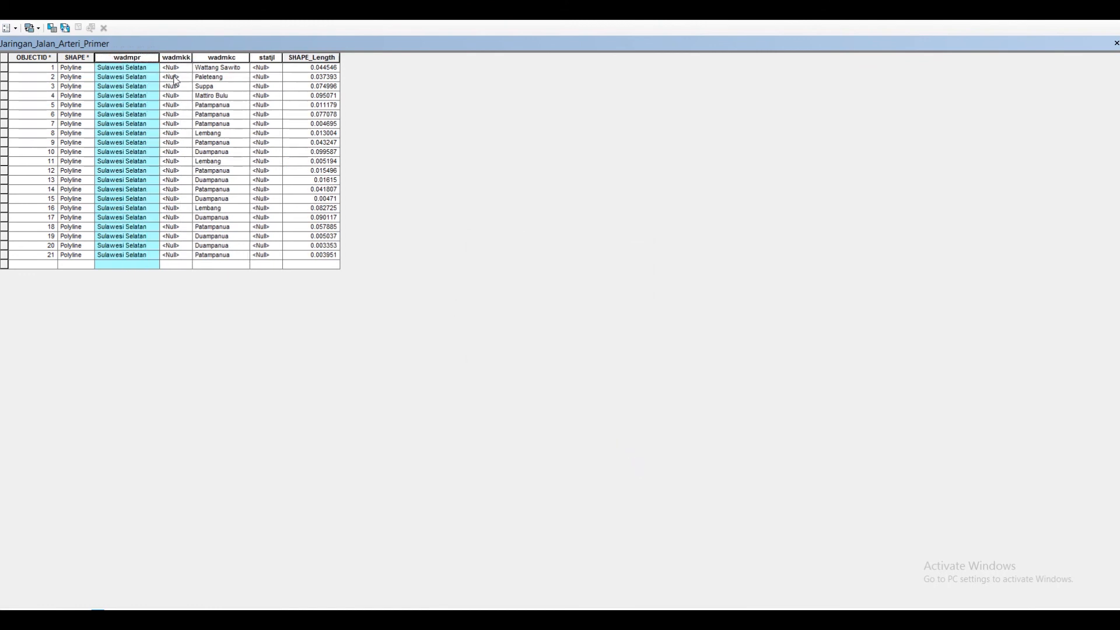
Widen the wadmkk column and fill the field for all records with "Pinrang" using the Field Calculator.
click(163, 200)
drag(194, 52, 231, 53)
click(199, 56)
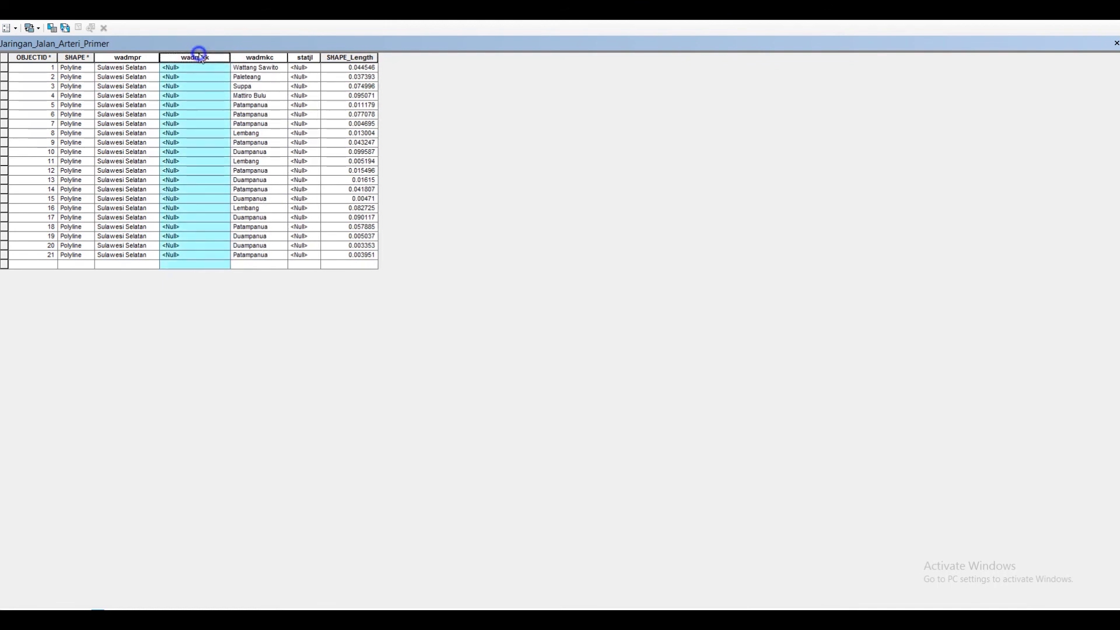
right_click(199, 56)
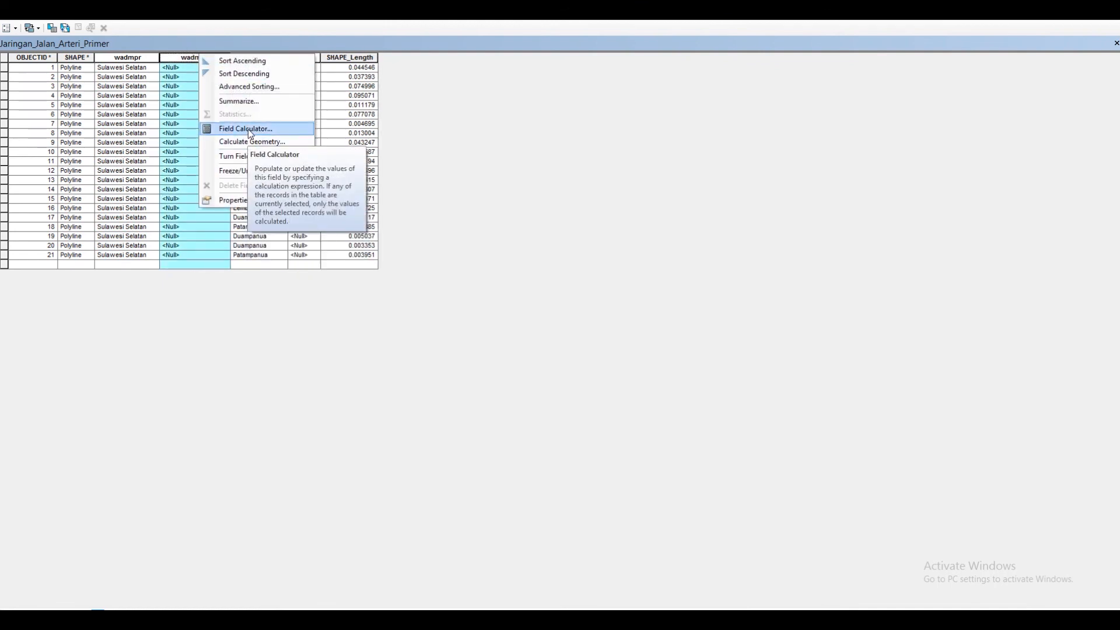
click(250, 129)
drag(493, 333, 398, 327)
key(BackSpace)
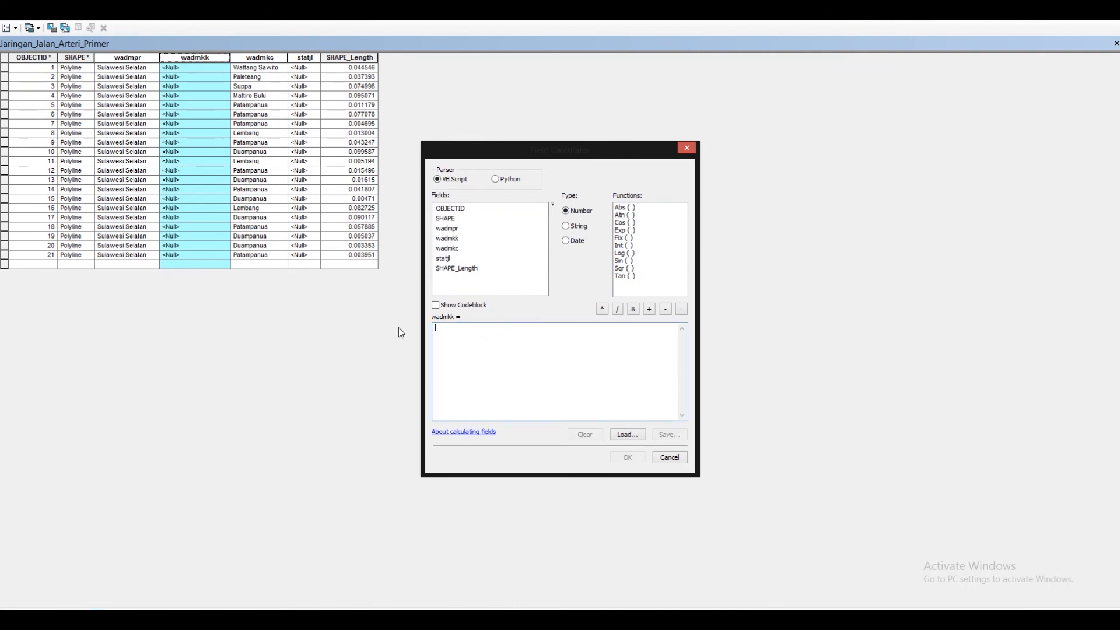
text("Pinrang)
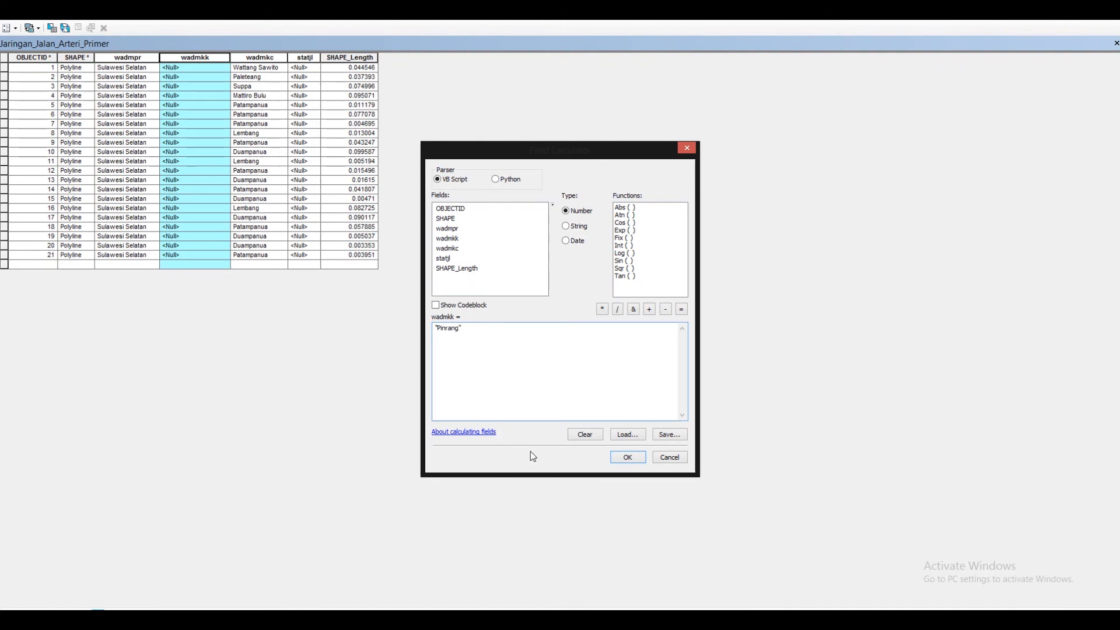
click(628, 457)
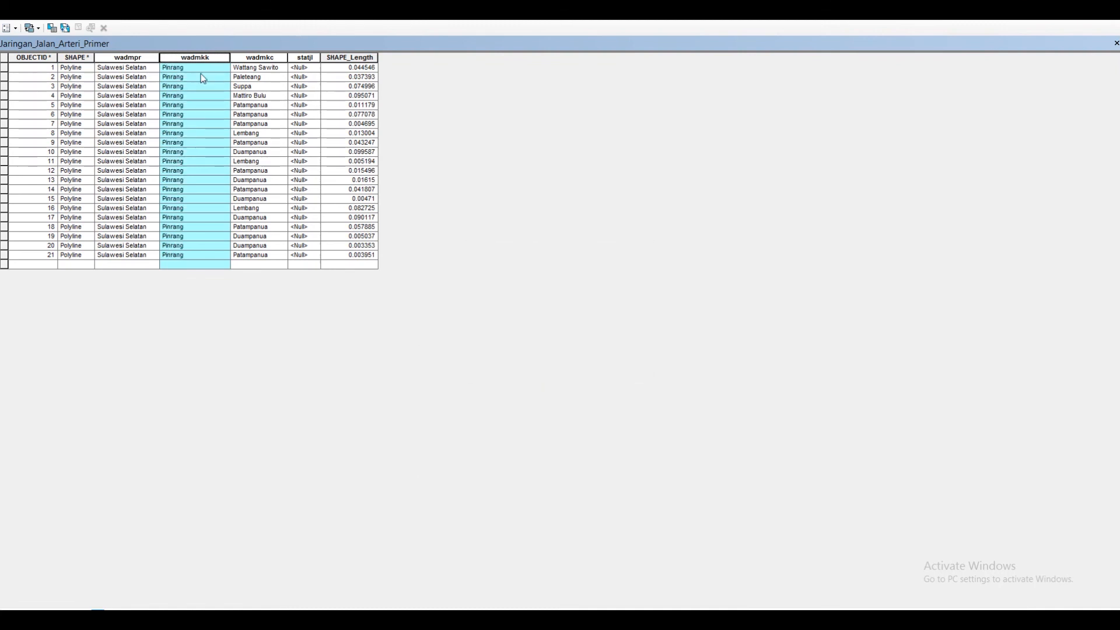
Fill the statjl field of all records with "Arteri Primer" using the Field Calculator, and widen its column.
click(299, 57)
right_click(301, 56)
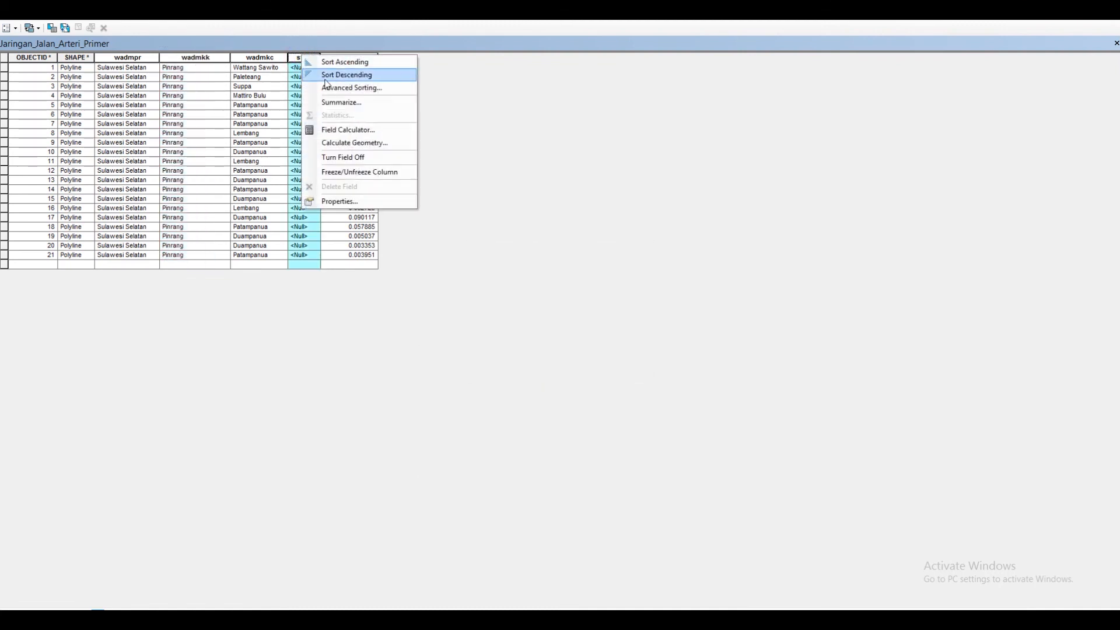
click(350, 129)
drag(480, 338, 395, 313)
text("A)
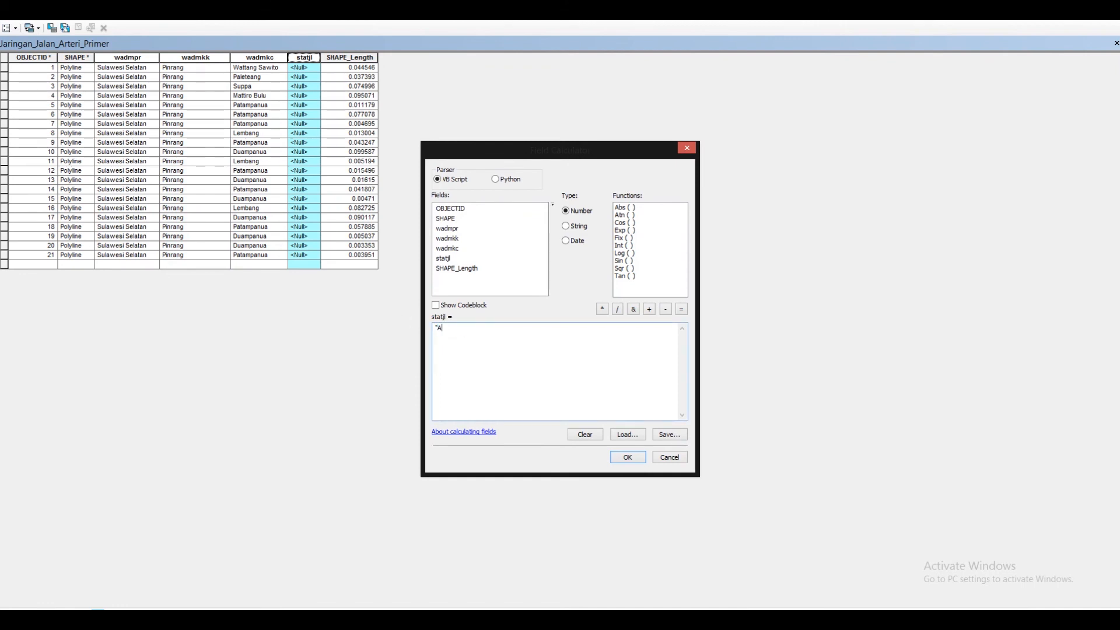
text(rteri Primer)
click(629, 457)
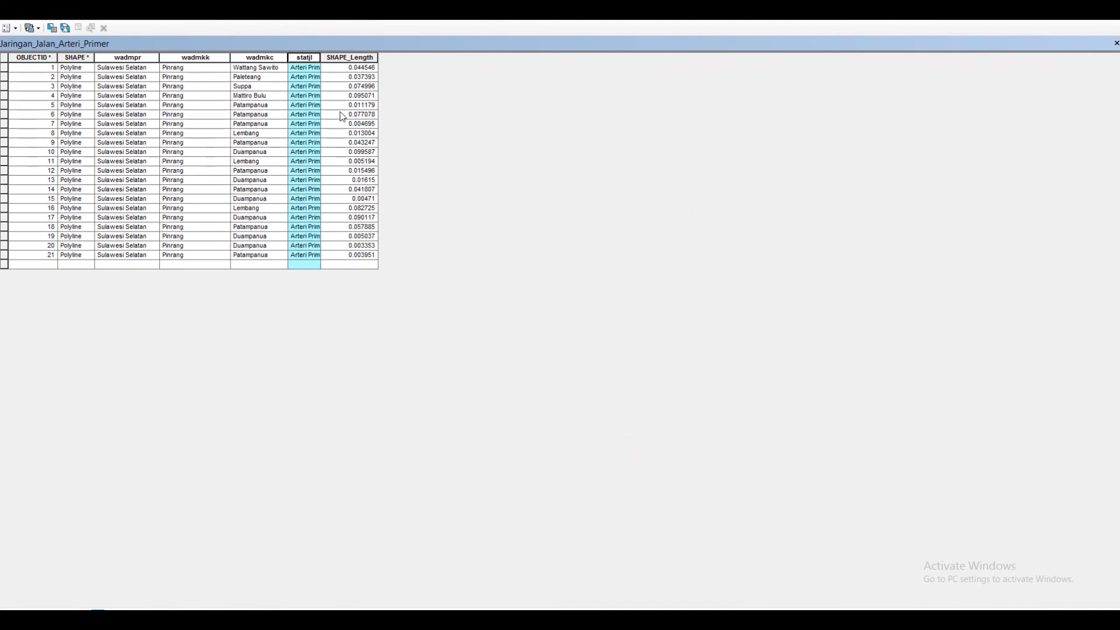
drag(321, 55, 355, 57)
click(234, 123)
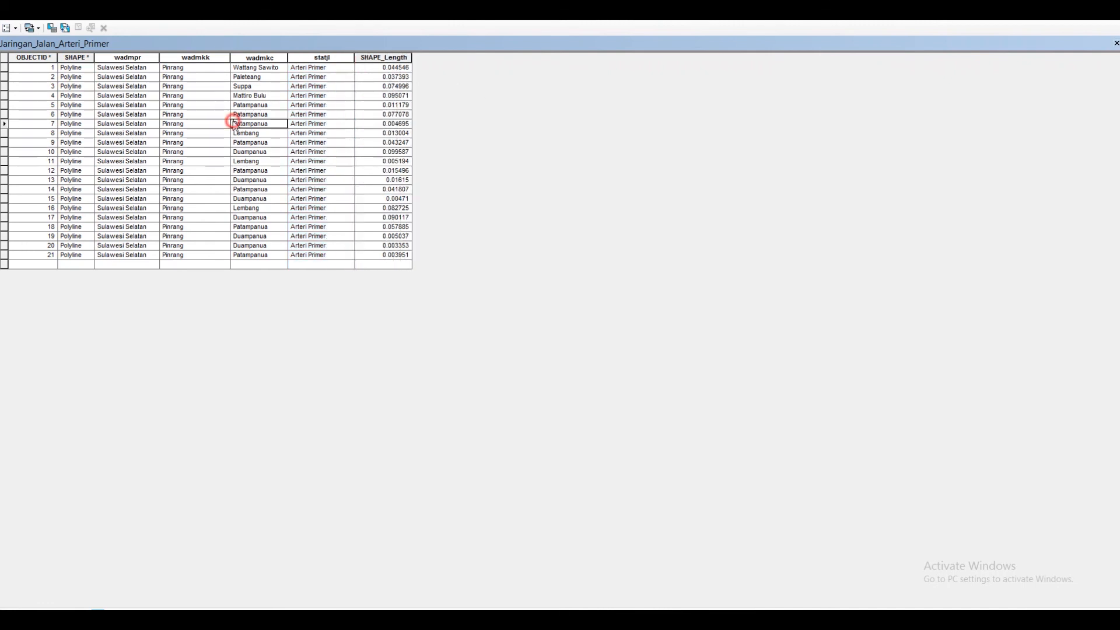
Close the attribute table and stop the edit session, saving the edits.
click(1114, 44)
click(324, 56)
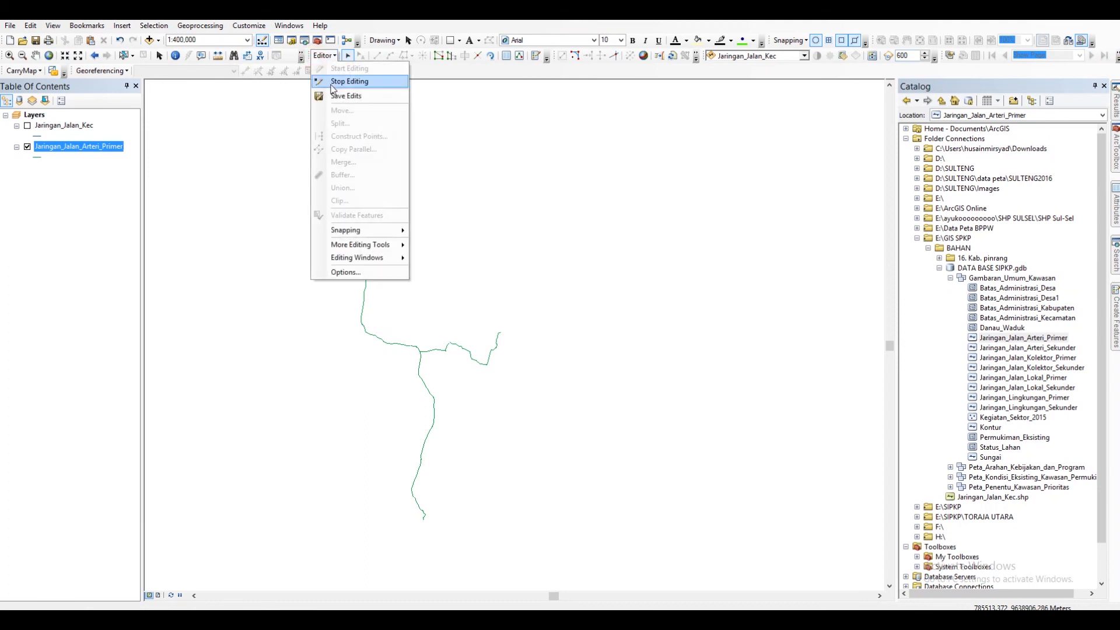
click(330, 83)
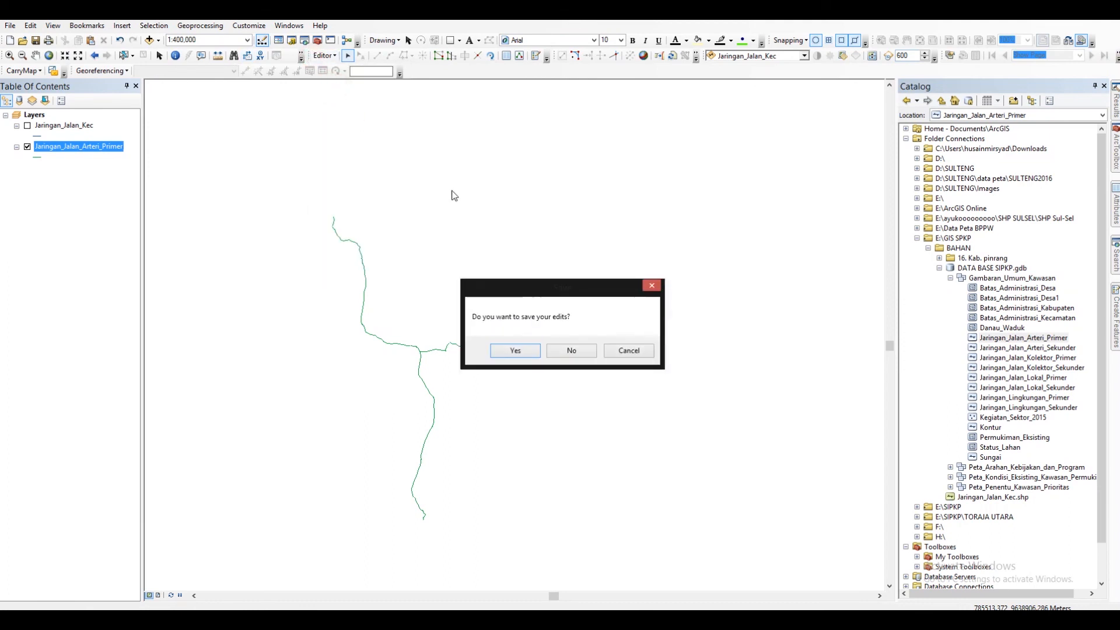
click(516, 351)
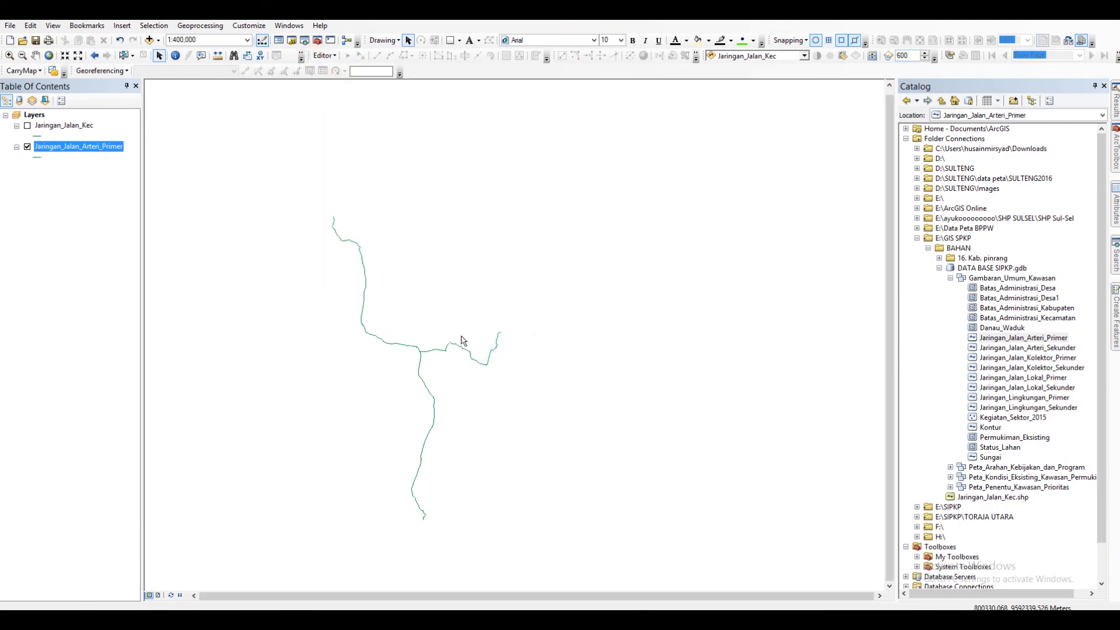
right_click(68, 133)
click(23, 191)
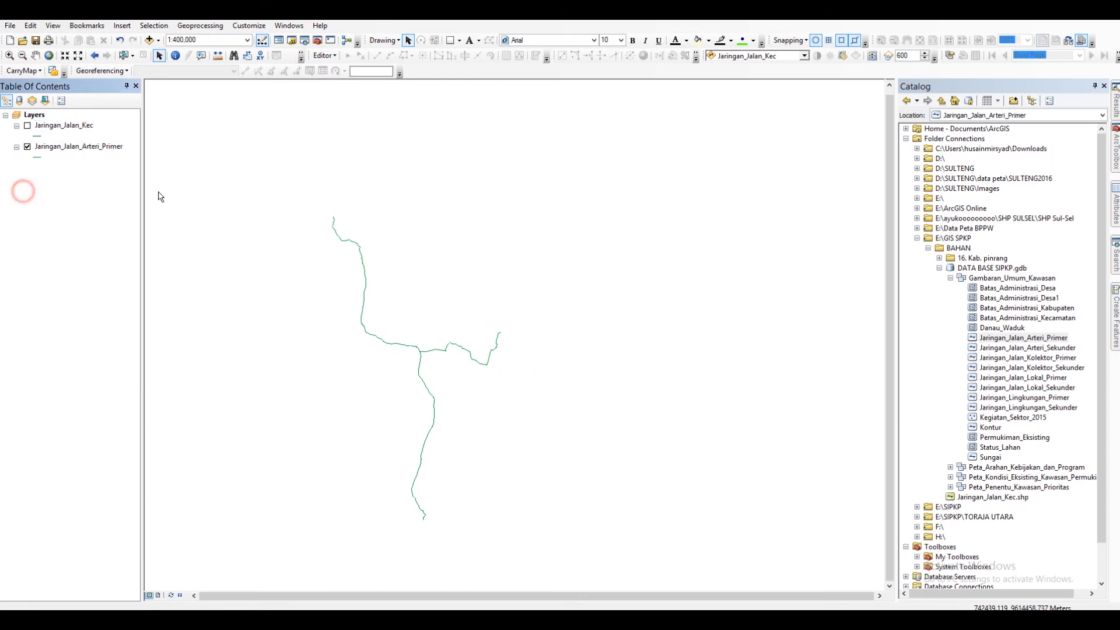
click(324, 55)
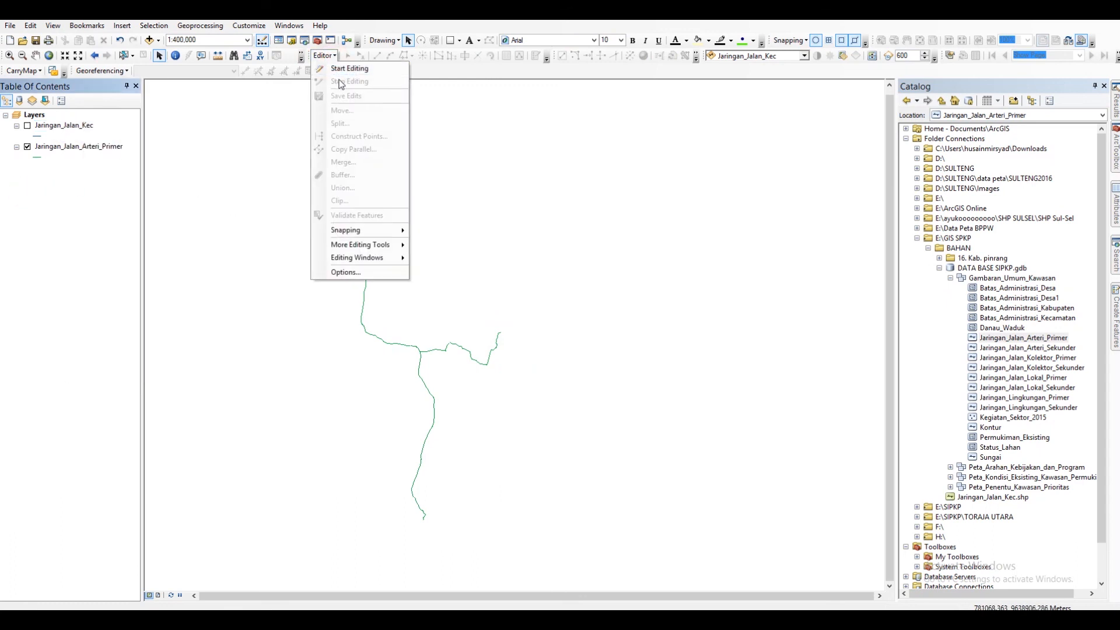
click(324, 55)
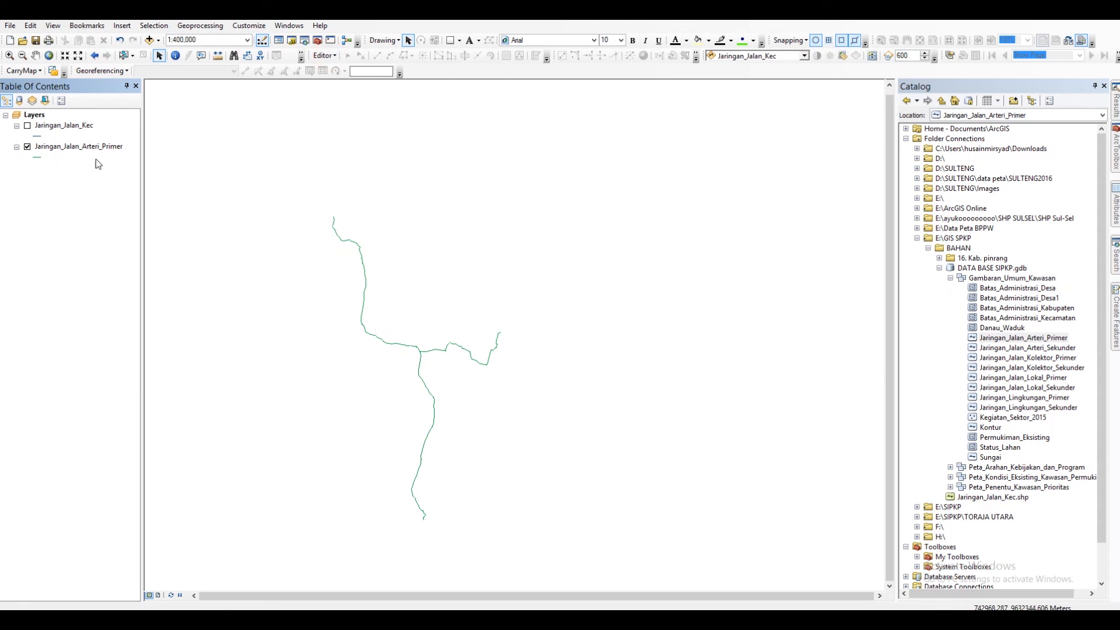
Remove the Jaringan_Jalan_Kec and Jaringan_Jalan_Arteri_Primer layers from the map.
right_click(71, 148)
right_click(73, 127)
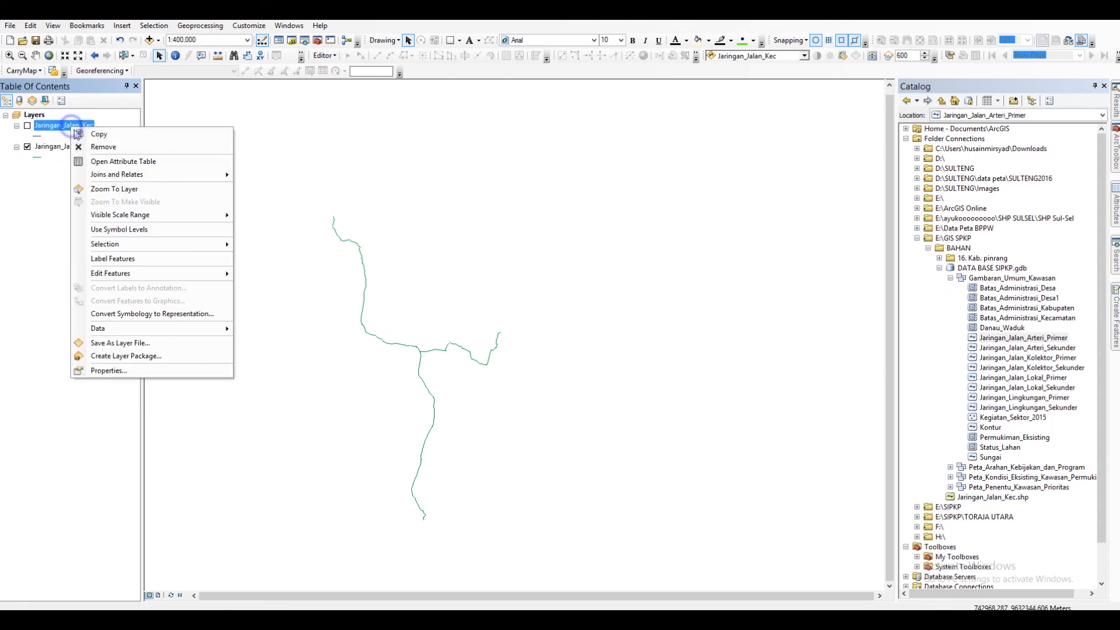
click(100, 146)
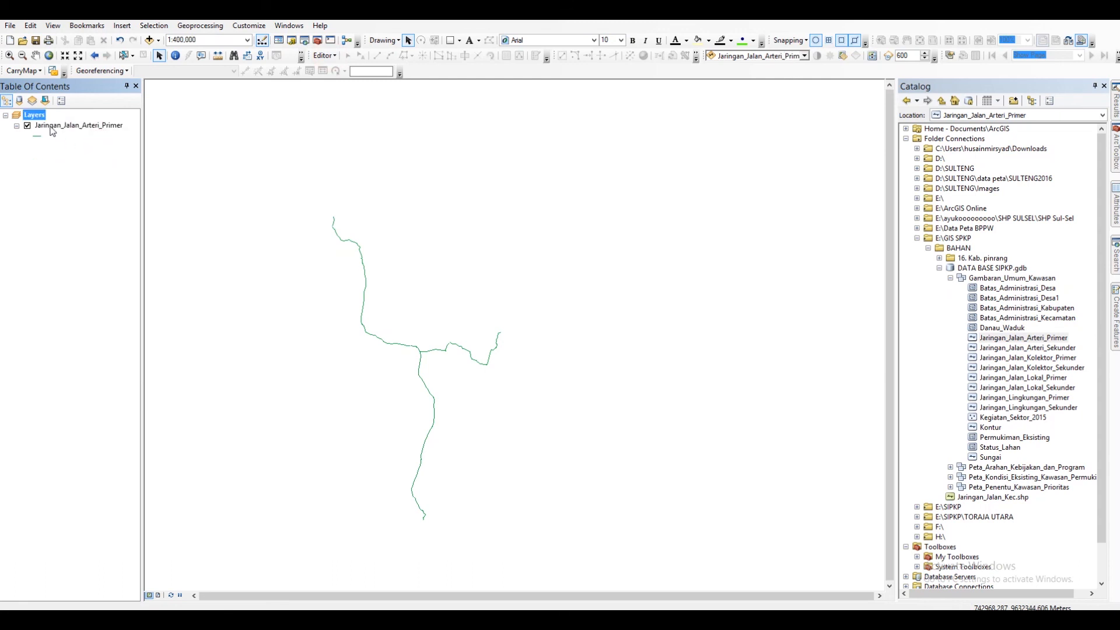
right_click(51, 131)
click(100, 146)
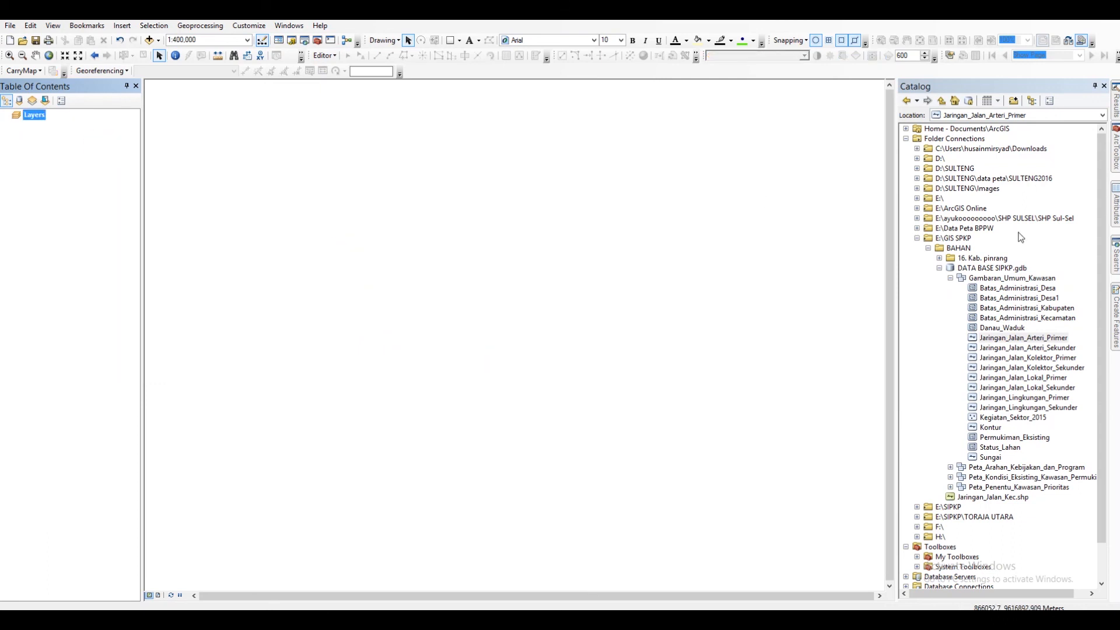
Add the Jaringan_Jalan_Arteri_Primer feature class from DATA BASE SIPKP.gdb back to the map to check the saved roads.
click(949, 349)
click(994, 367)
click(1022, 338)
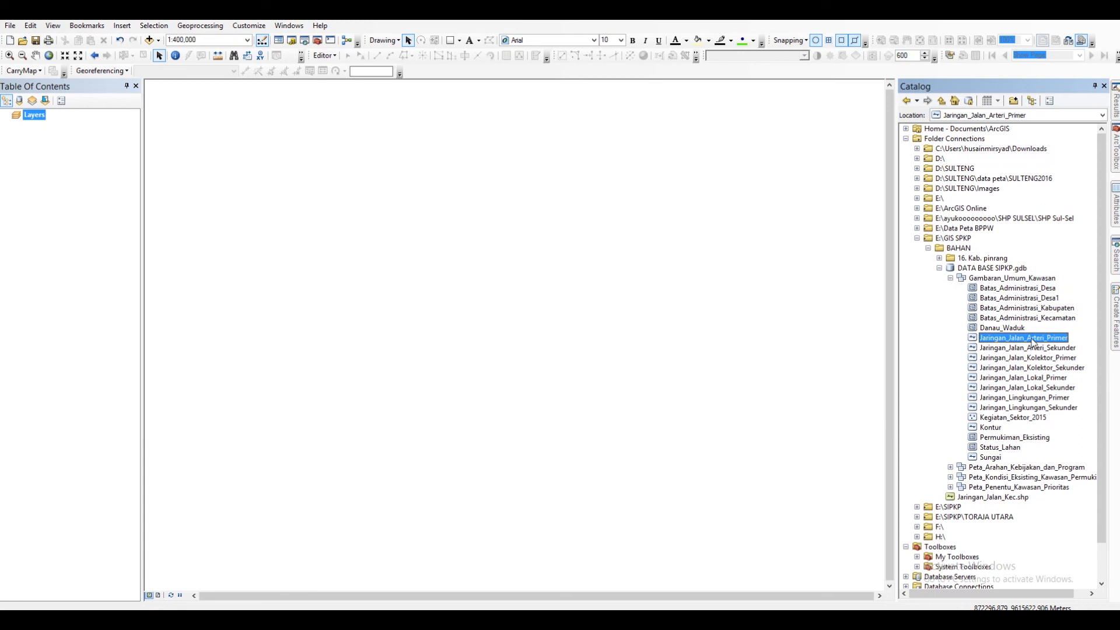
mouse_move(1033, 342)
mouse_down()
mouse_move(863, 338)
mouse_move(480, 259)
mouse_up()
scroll(519, 246, down, 2)
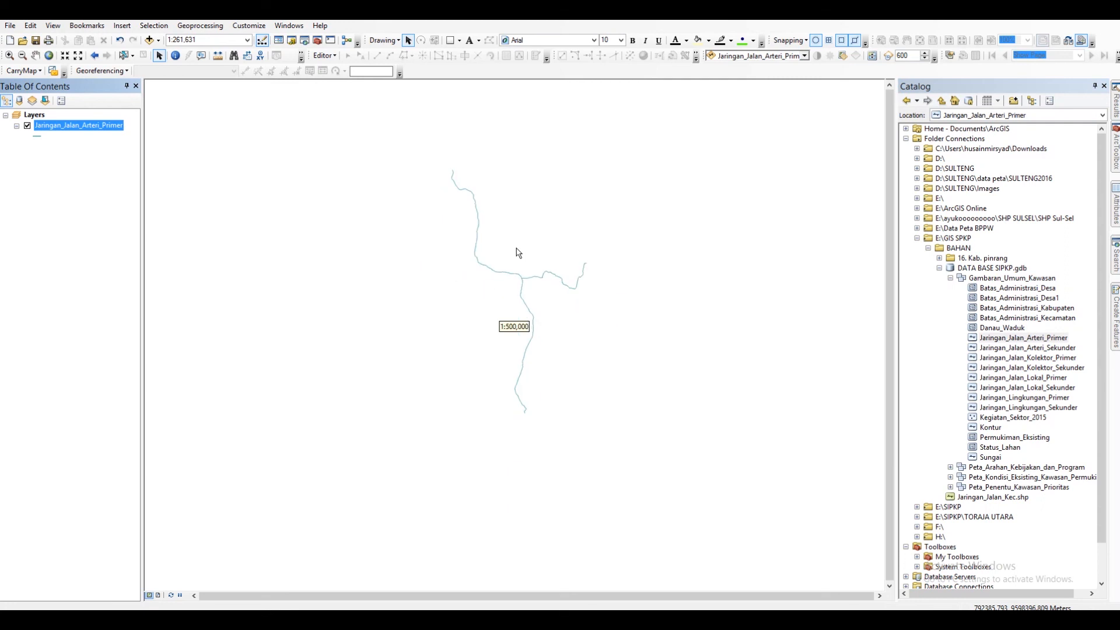
Remove the Jaringan_Jalan_Arteri_Primer layer from the map, refresh the BAHAN folder and add Jaringan_Jalan_Kec.shp from it.
right_click(73, 124)
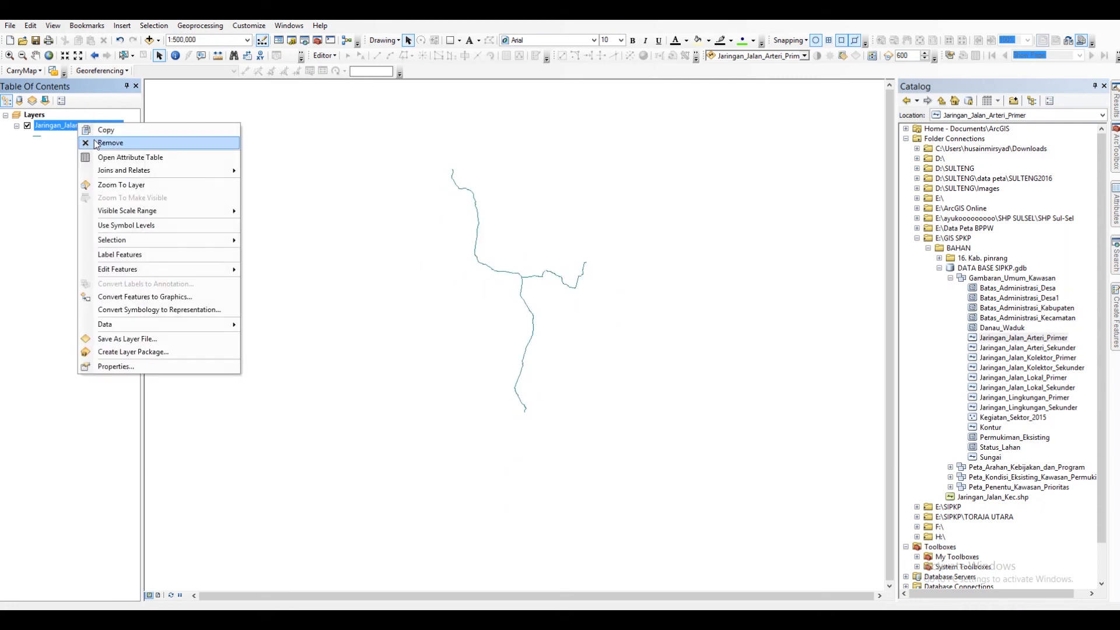
click(94, 144)
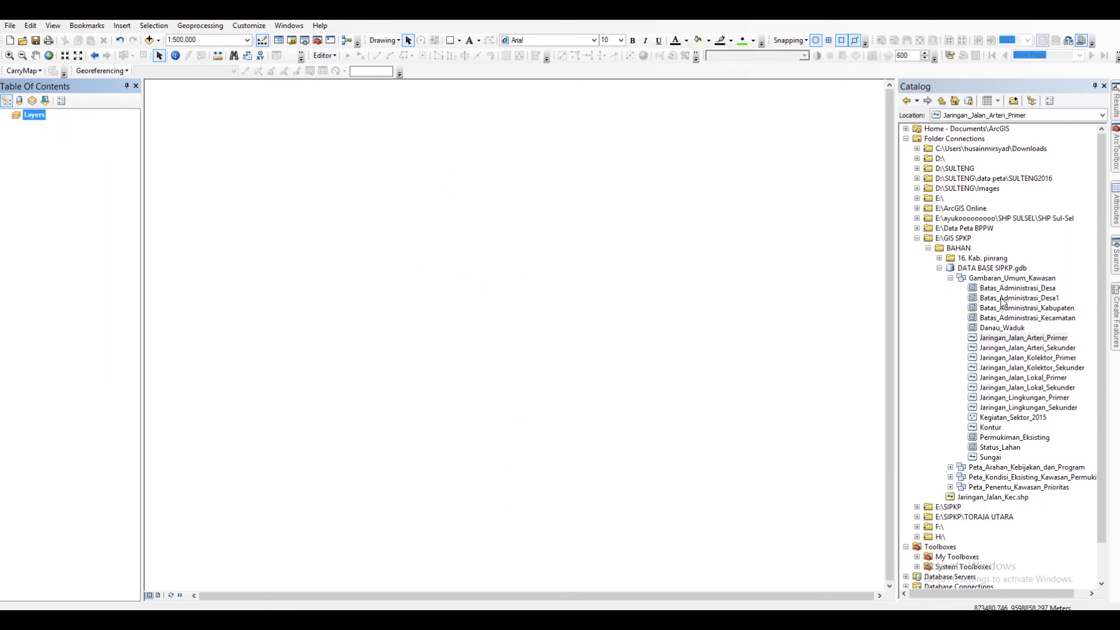
click(940, 259)
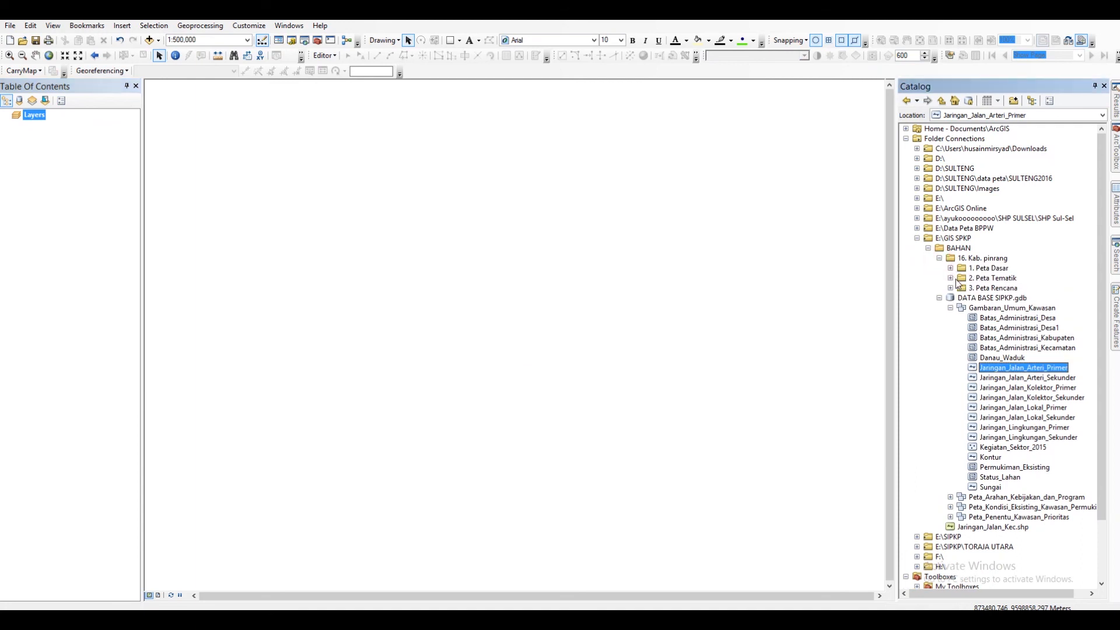
click(940, 258)
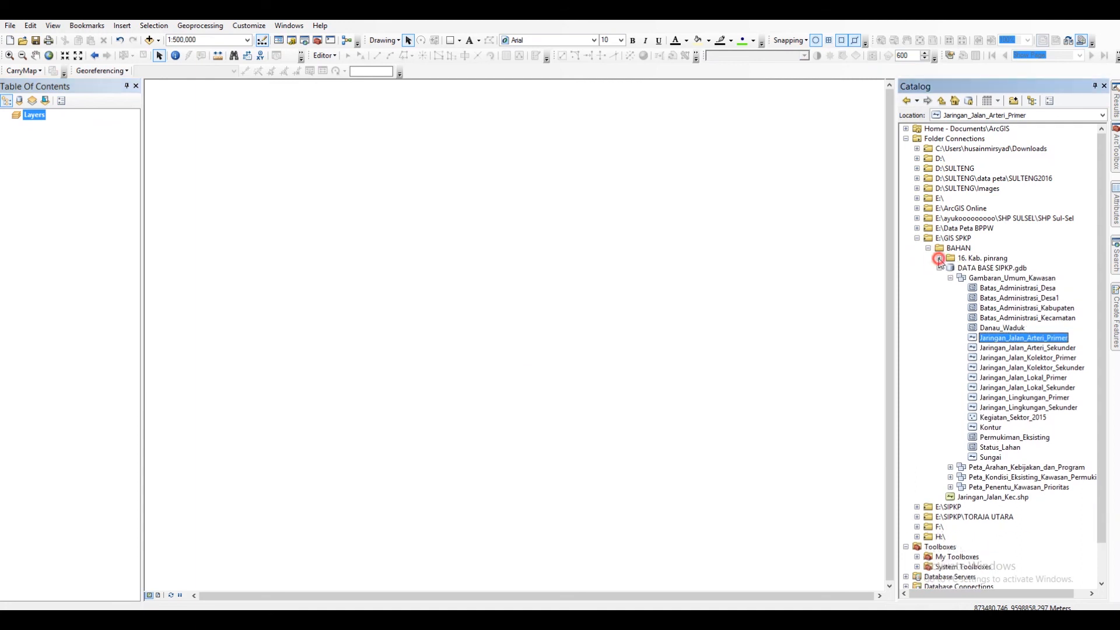
right_click(953, 248)
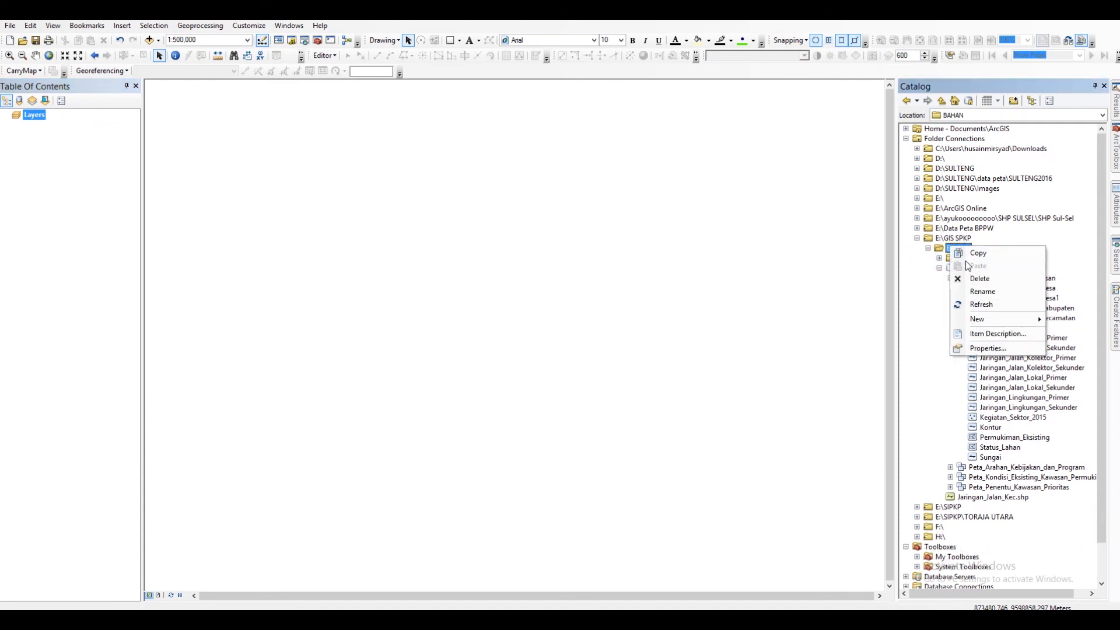
click(981, 304)
drag(979, 281, 503, 259)
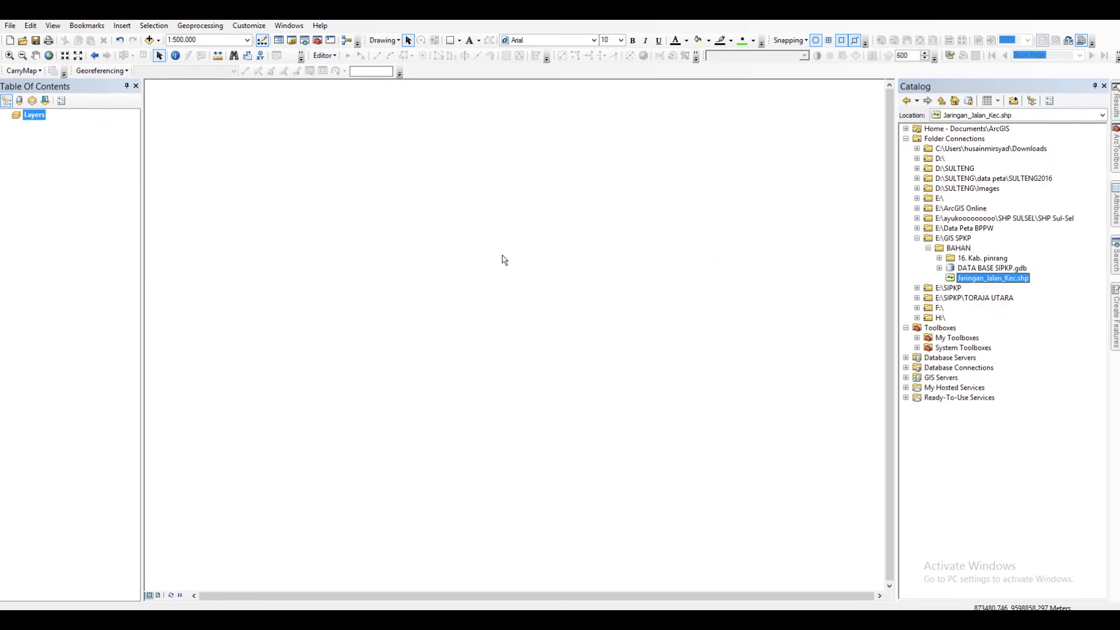
Add the Jaringan_Jalan_Lokal_Primer feature class from the Gambaran_Umum_Kawasan dataset of DATA BASE SIPKP.gdb to the map.
click(940, 269)
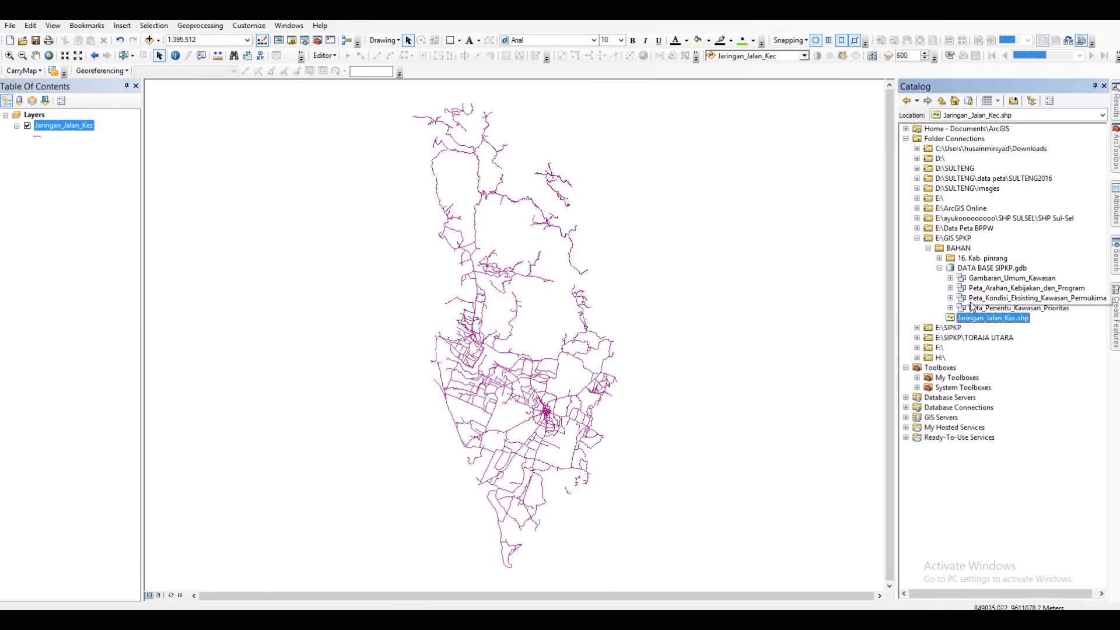
click(950, 278)
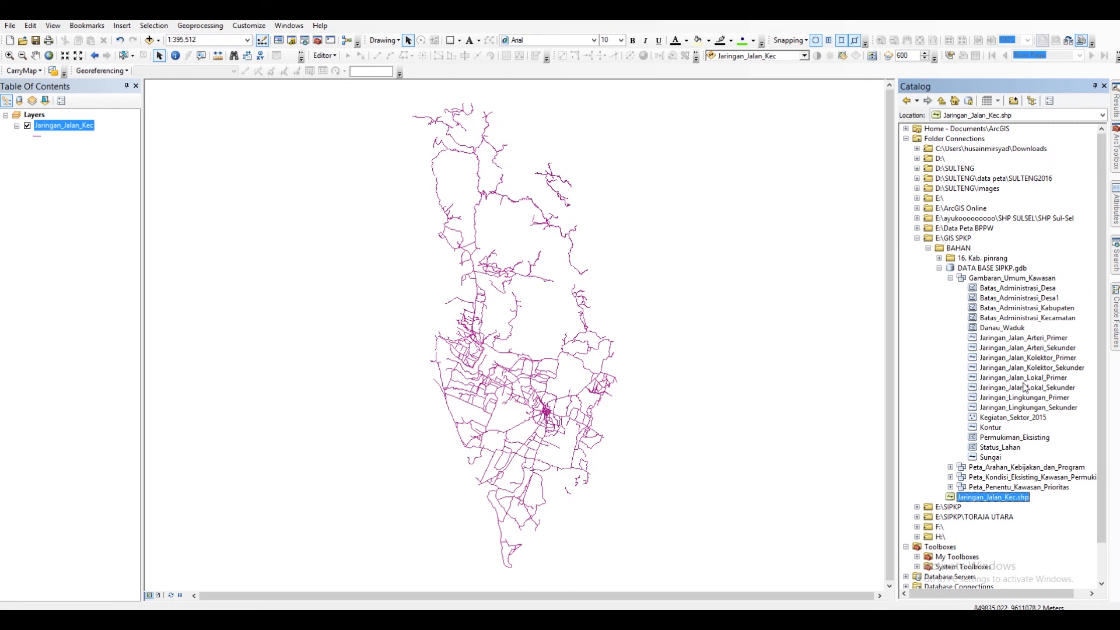
drag(1027, 383, 724, 373)
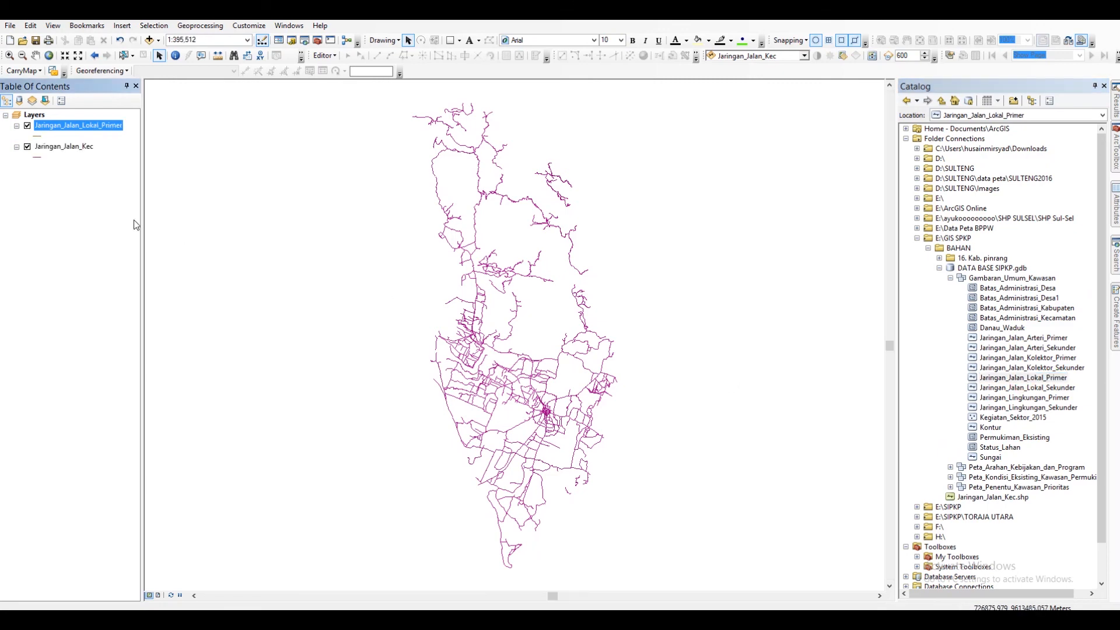
Examine the Fungsi values in the Jaringan_Jalan_Kec attribute table, then close the table.
right_click(74, 149)
click(122, 110)
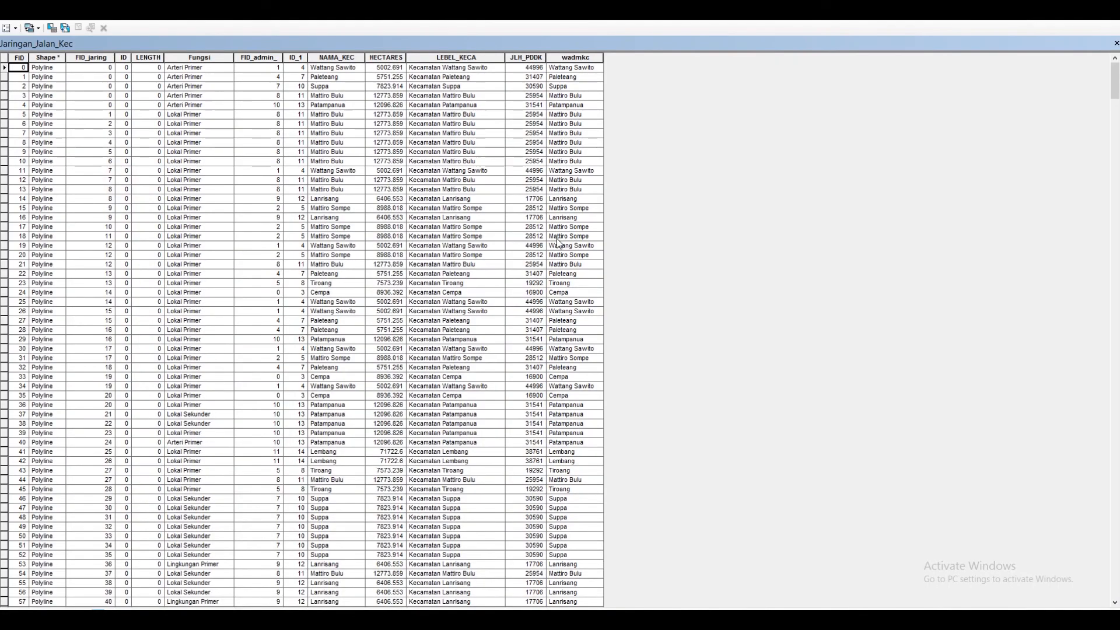
scroll(365, 126, down, 1)
scroll(408, 163, up, 1)
scroll(190, 90, down, 9)
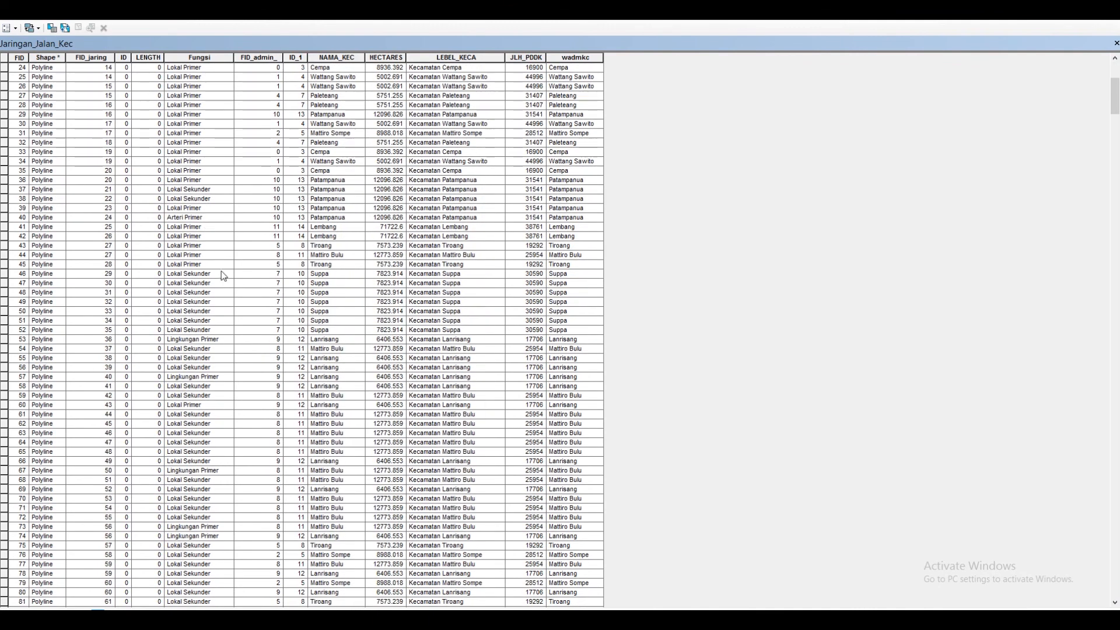
scroll(220, 309, up, 9)
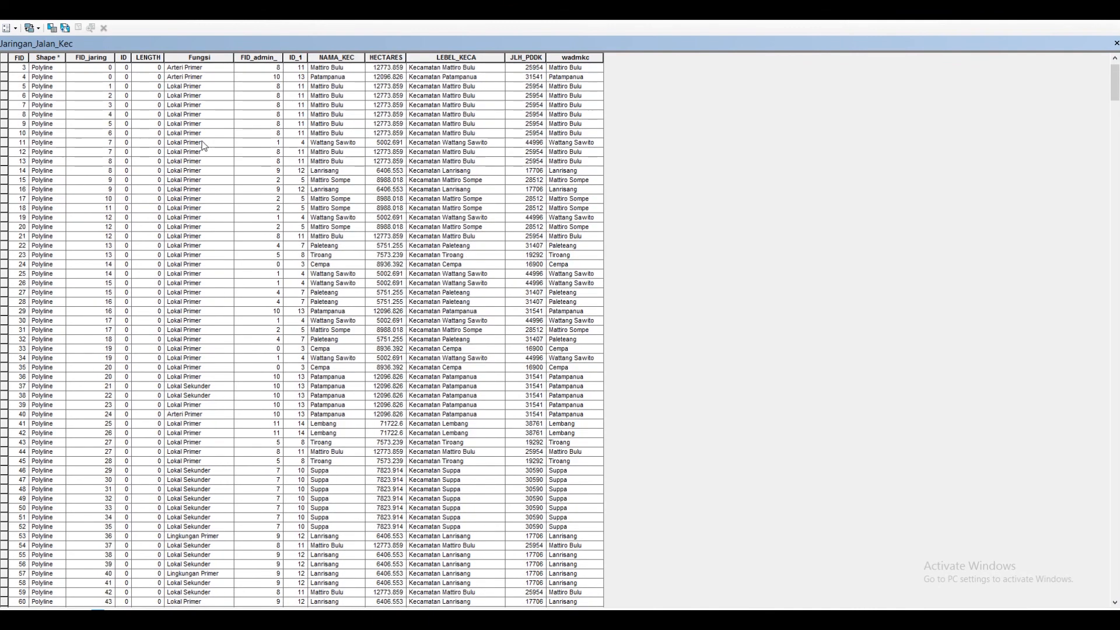
click(1116, 43)
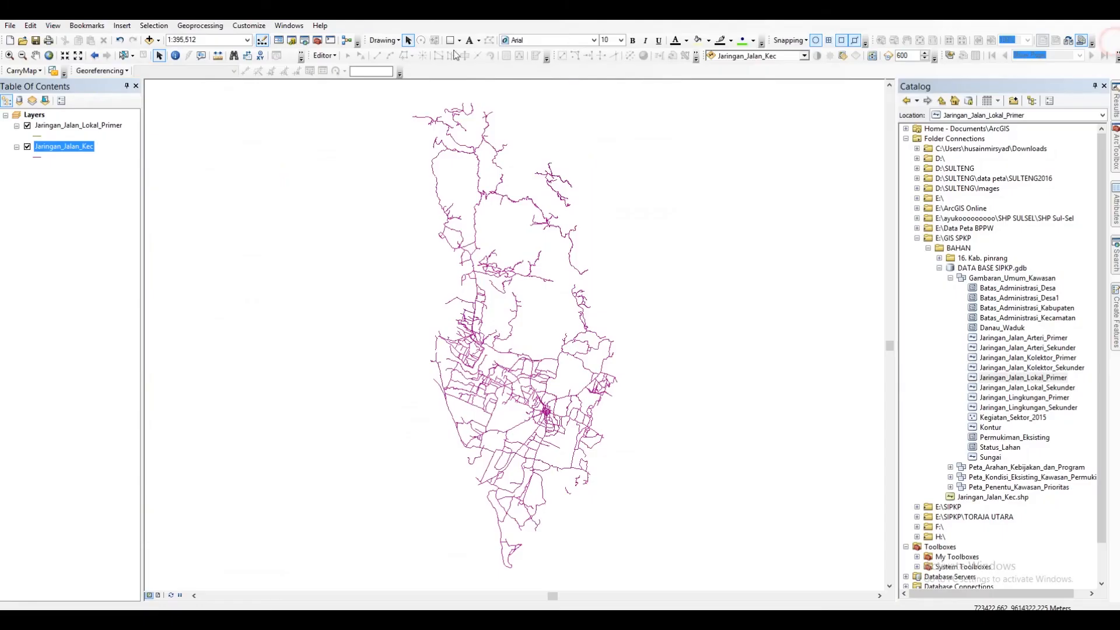
Select the Jaringan_Jalan_Kec records by attributes with "Fungsi" = 'Lokal Primer', and close the attribute table.
right_click(77, 149)
click(111, 175)
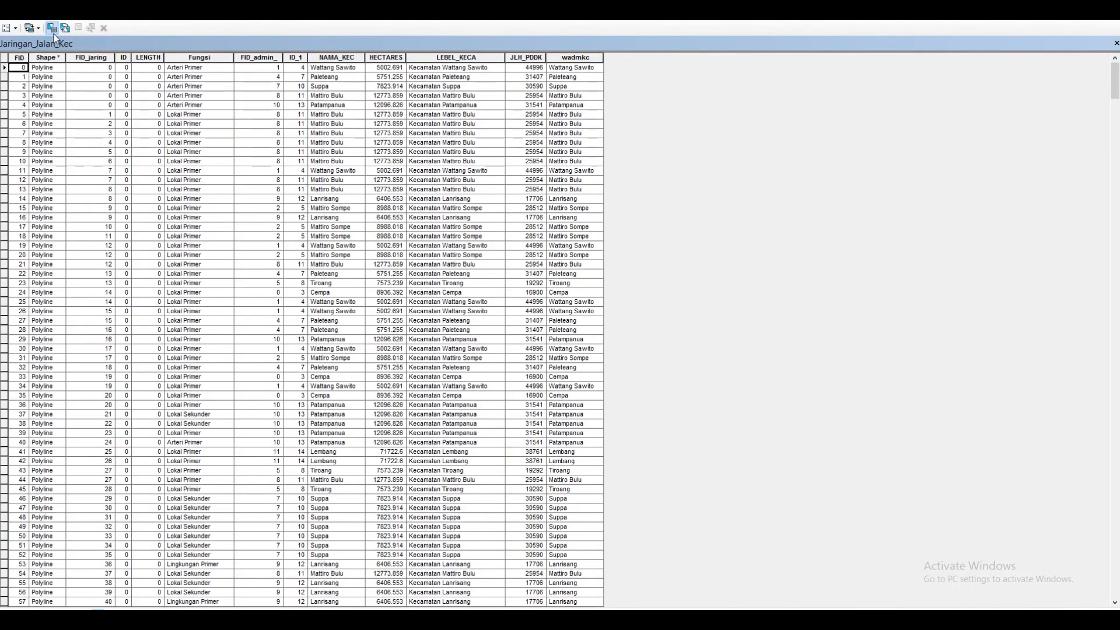
click(187, 218)
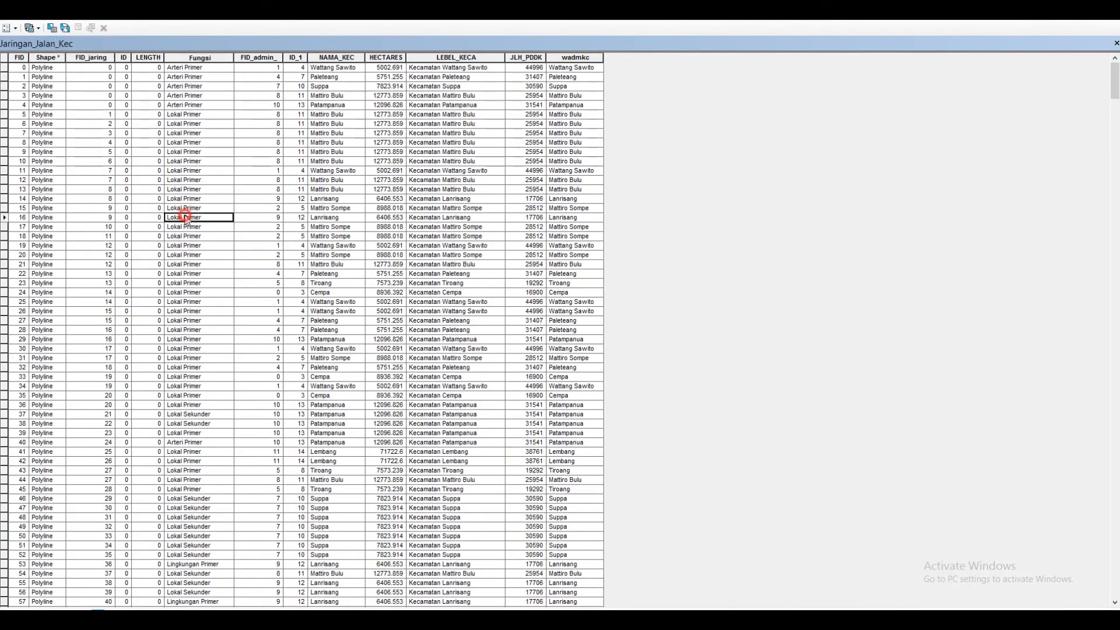
click(52, 30)
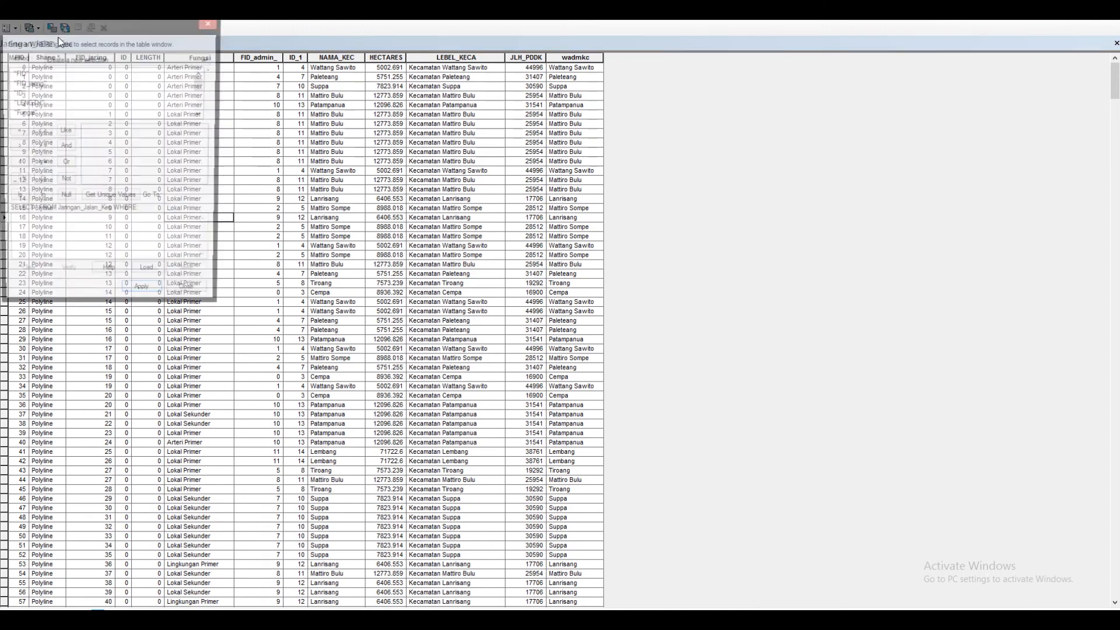
click(27, 102)
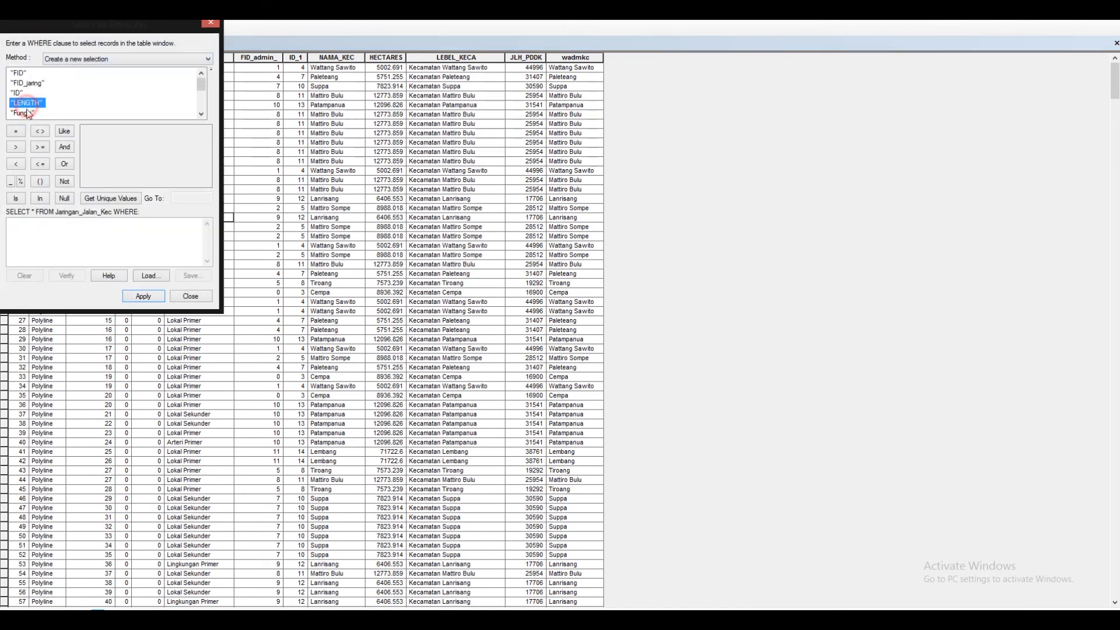
scroll(26, 99, down, 1)
drag(104, 26, 562, 87)
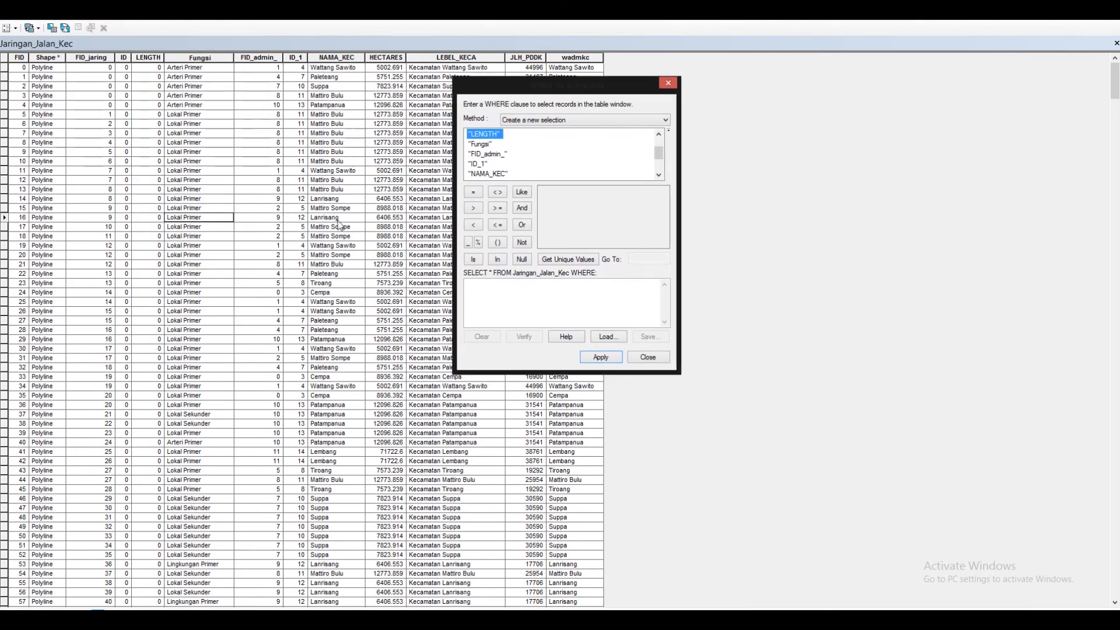
click(474, 146)
double_click(474, 146)
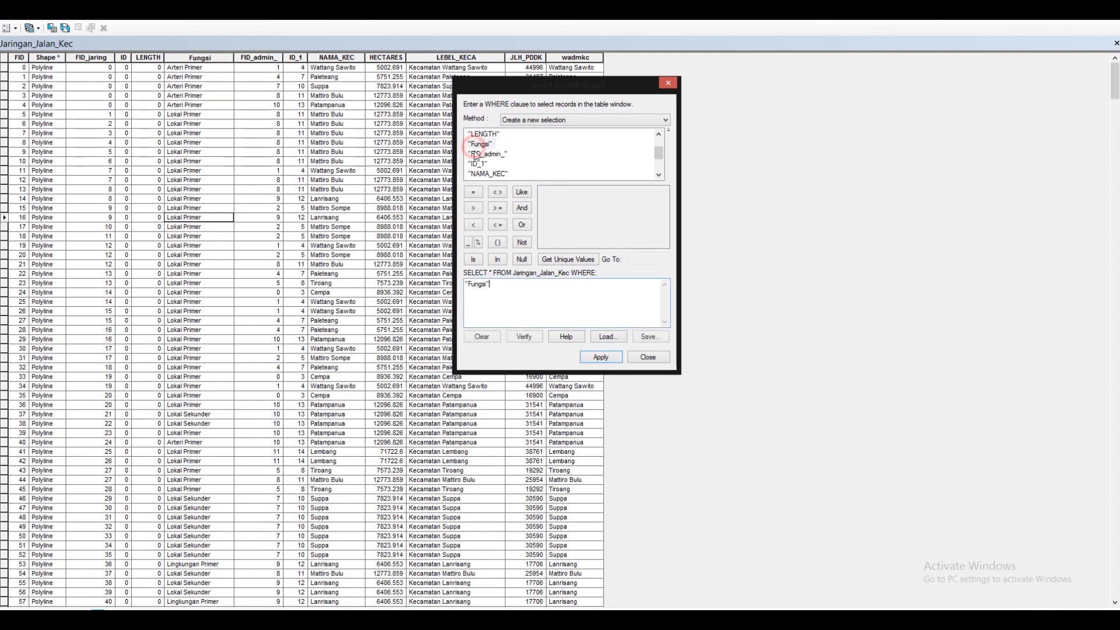
click(473, 192)
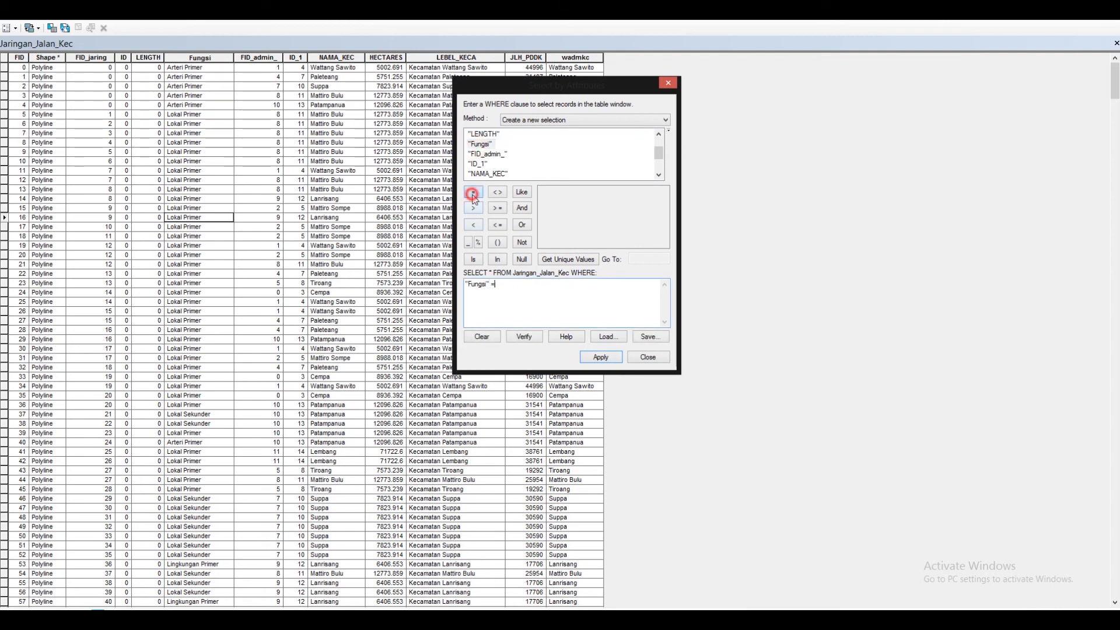
click(557, 259)
click(561, 223)
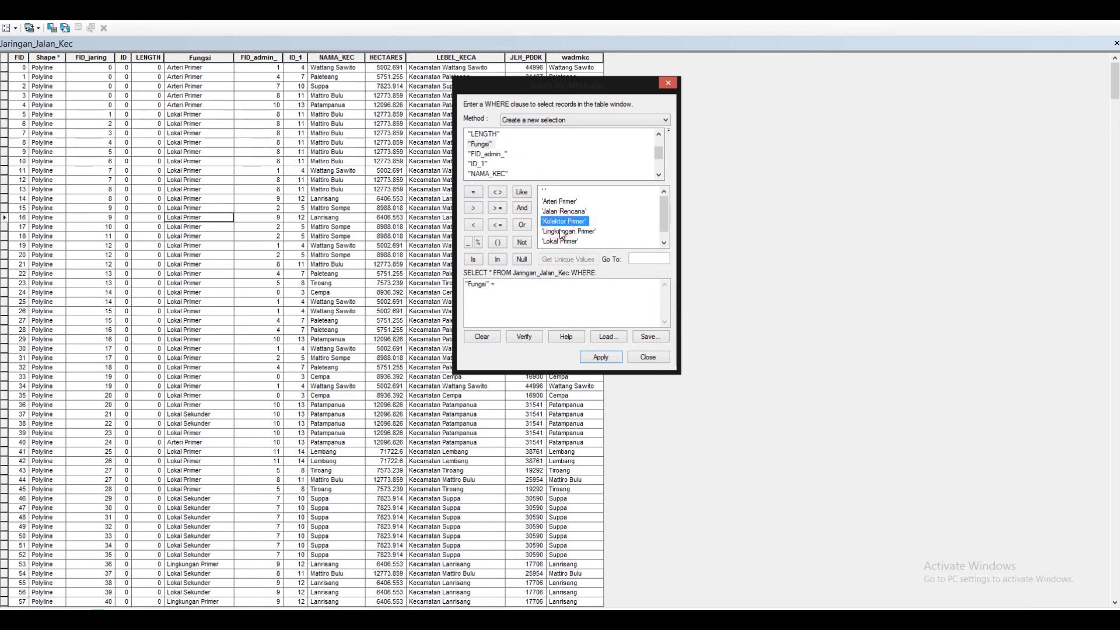
scroll(564, 233, down, 1)
double_click(565, 231)
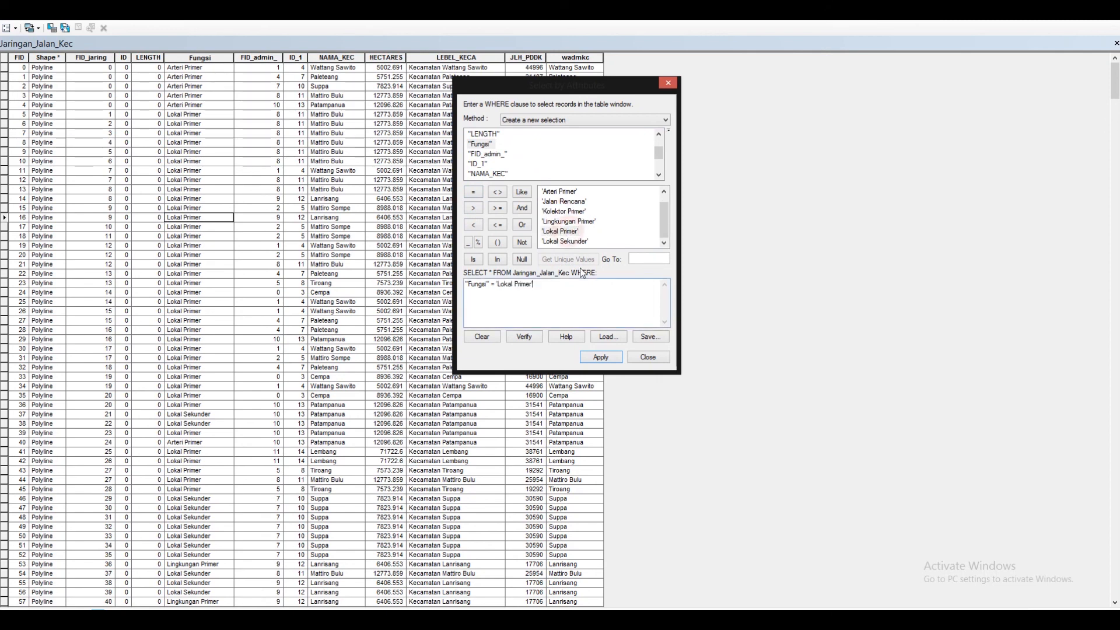
click(602, 358)
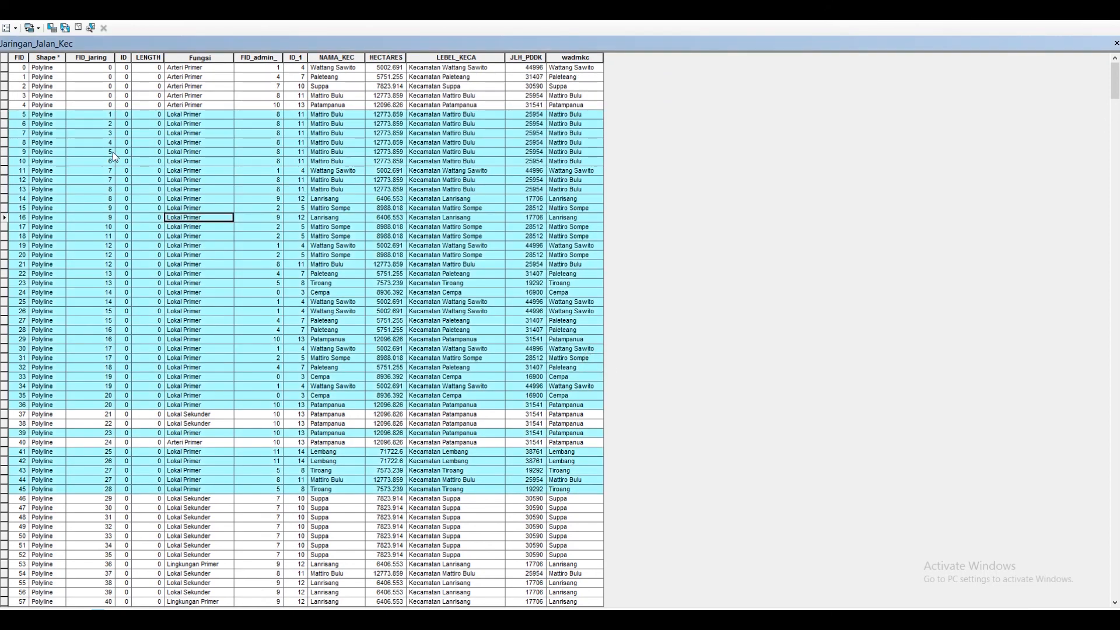
click(1116, 43)
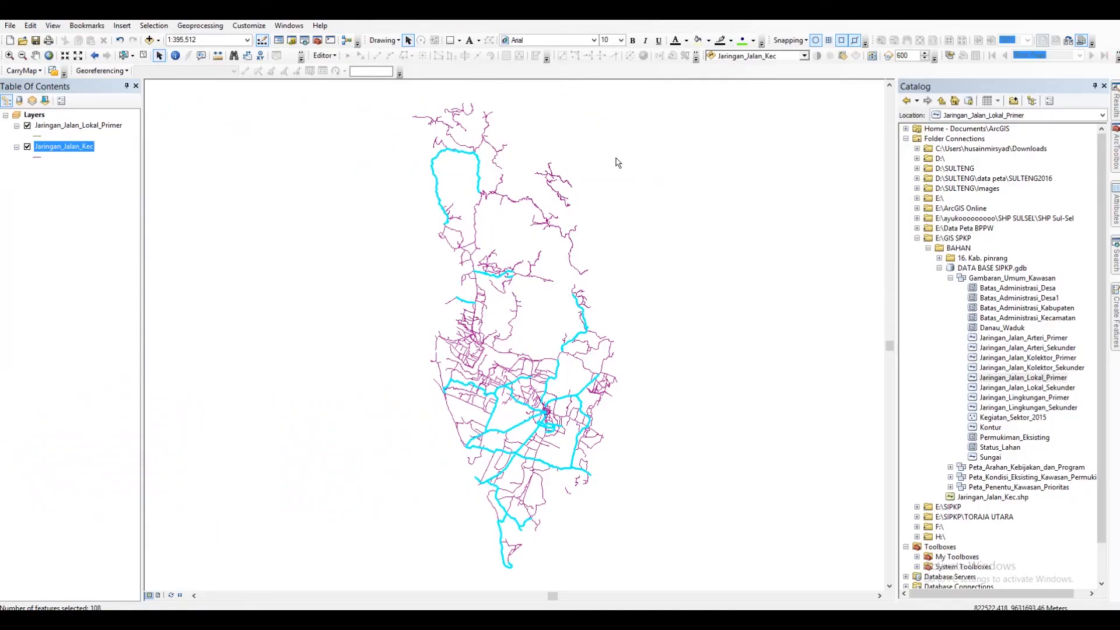
Start an edit session on the Jaringan_Jalan_Lokal_Primer layer.
click(324, 55)
click(339, 68)
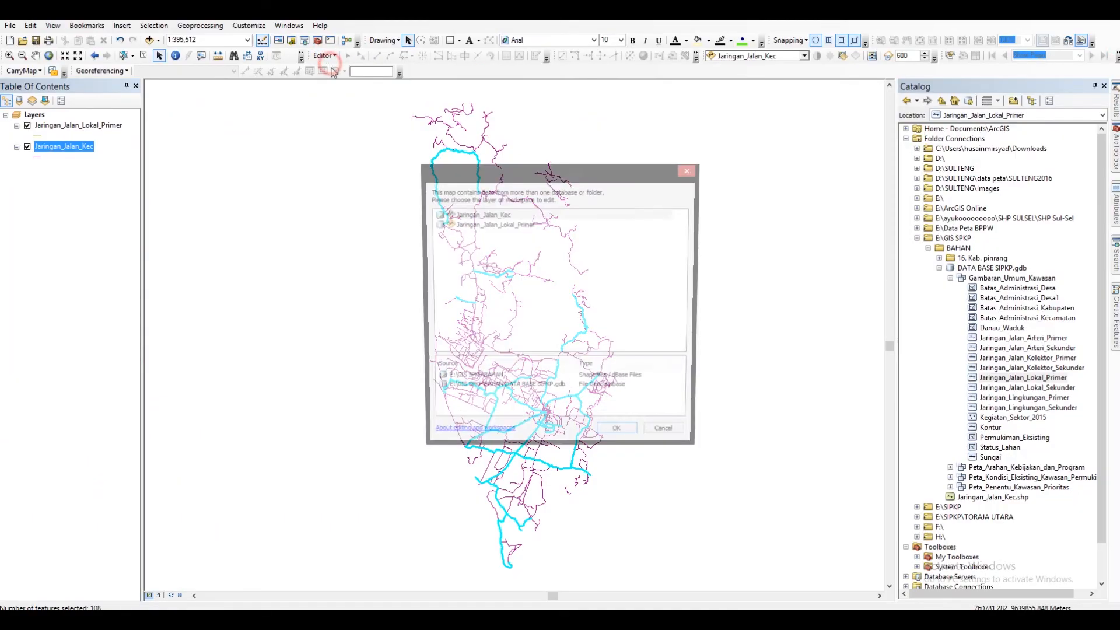
click(482, 225)
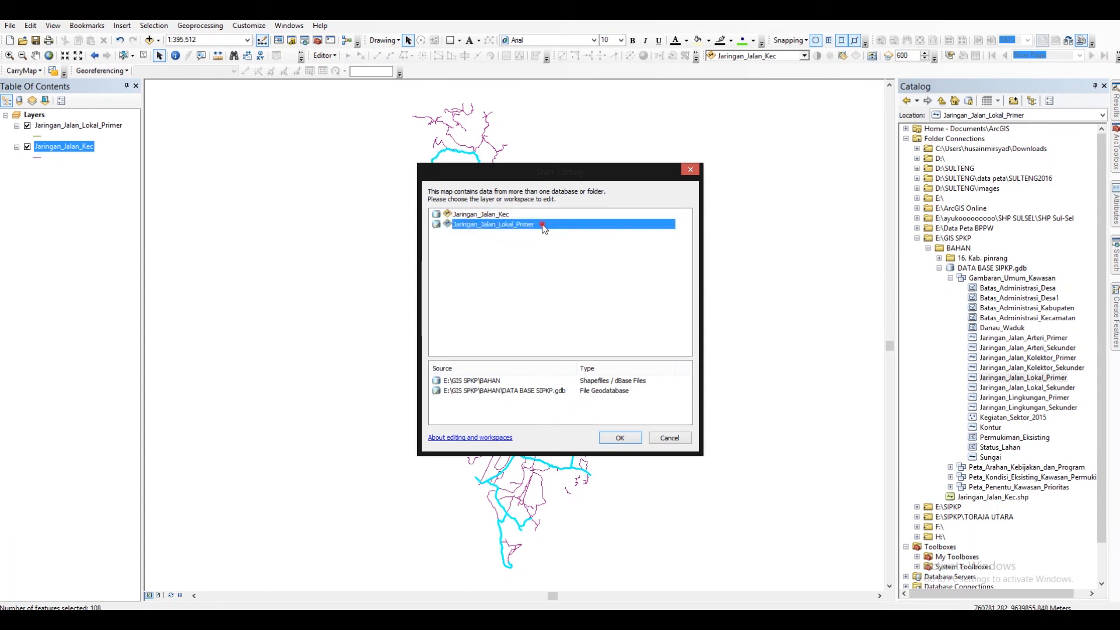
key(Return)
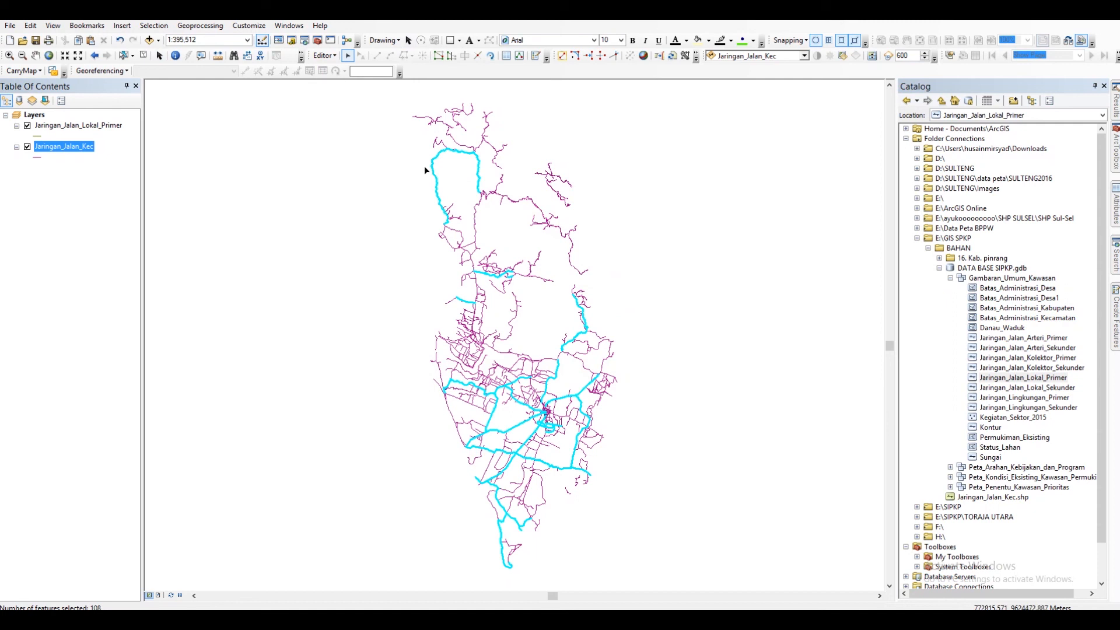
Copy the selected roads and paste them into the Jaringan_Jalan_Lokal_Primer layer, and hide the Jaringan_Jalan_Kec layer.
right_click(433, 166)
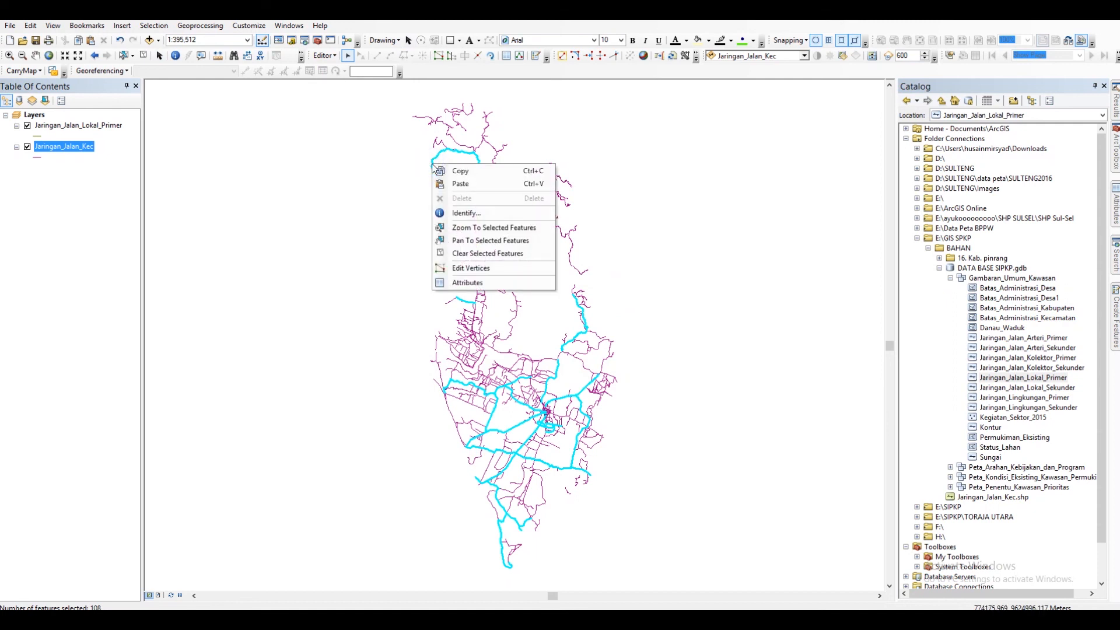
click(464, 170)
click(307, 175)
right_click(317, 144)
click(340, 166)
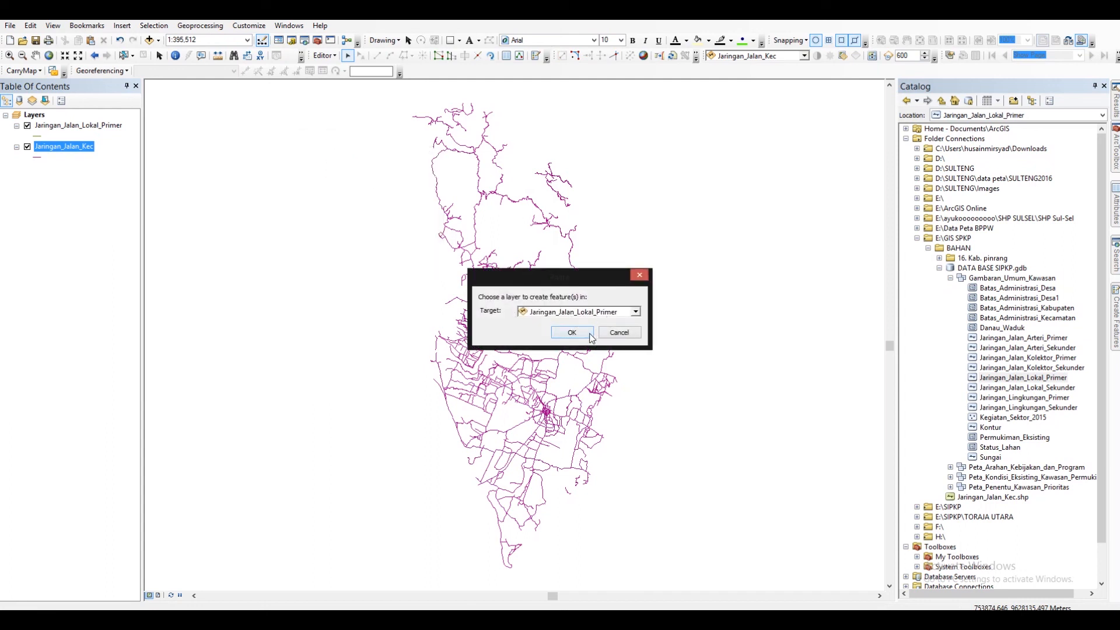
click(588, 332)
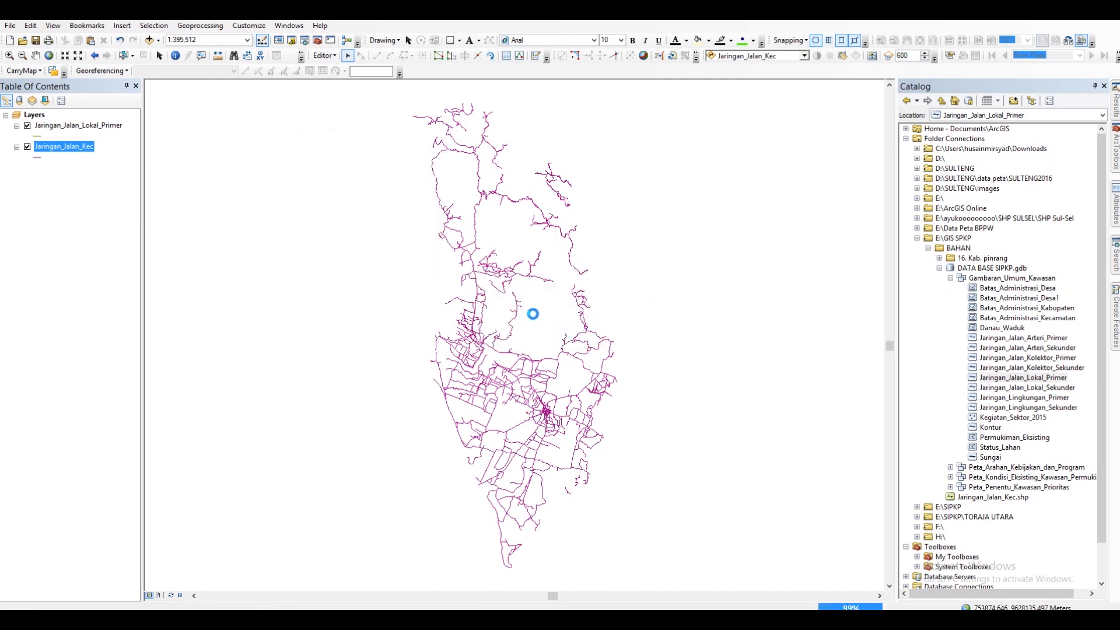
click(376, 293)
click(27, 147)
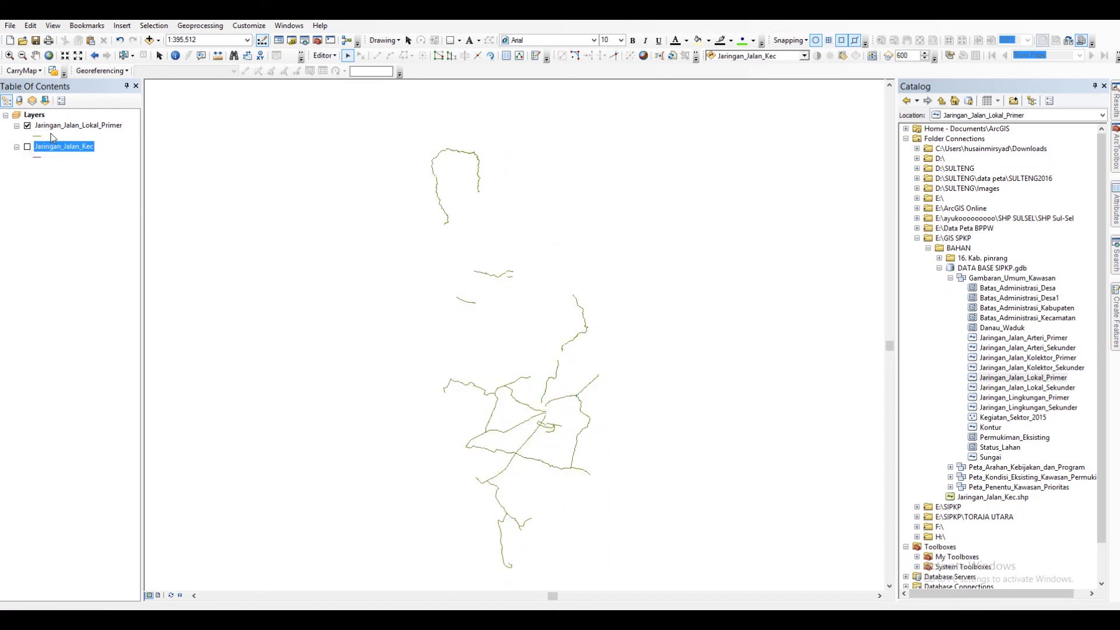
Open the Jaringan_Jalan_Lokal_Primer attribute table and calculate its statjl field as "Lokal Primer" for all records.
right_click(50, 128)
click(107, 164)
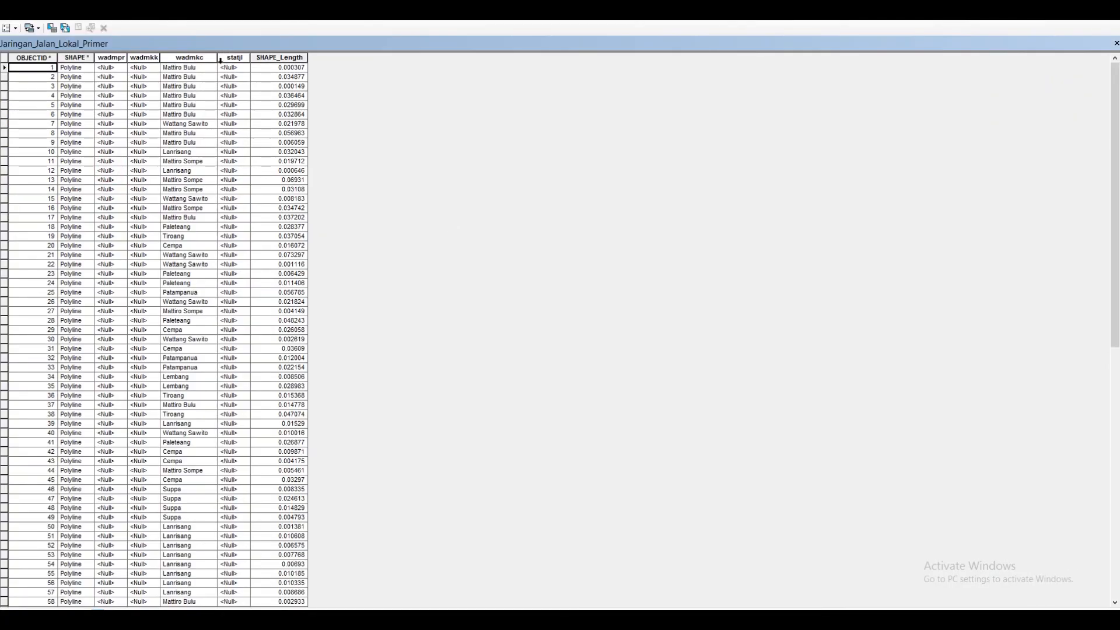
right_click(241, 57)
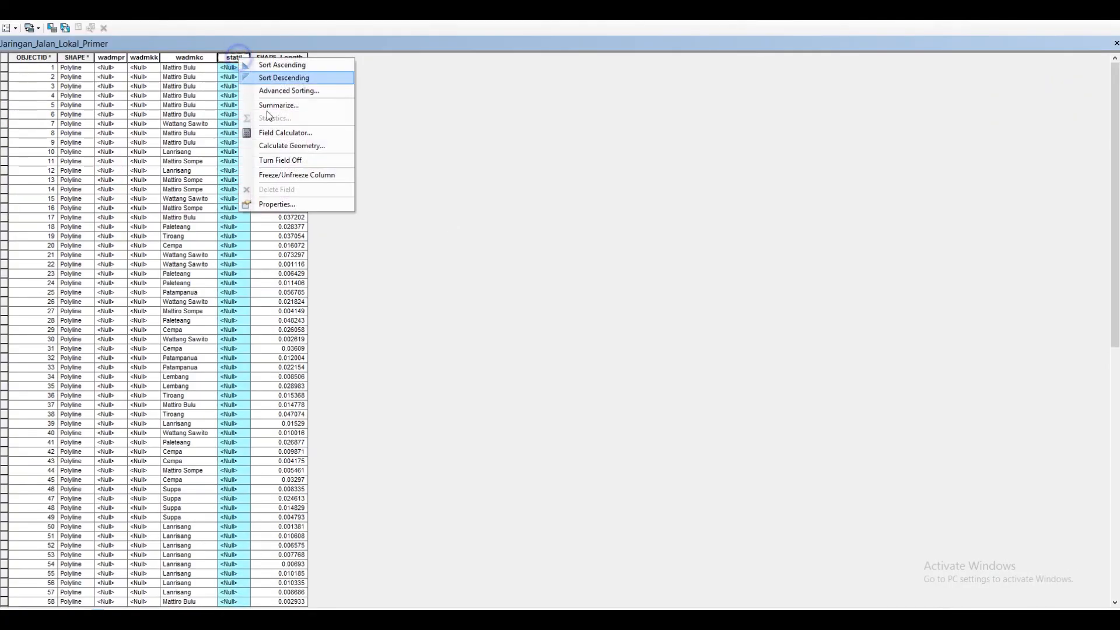
click(309, 135)
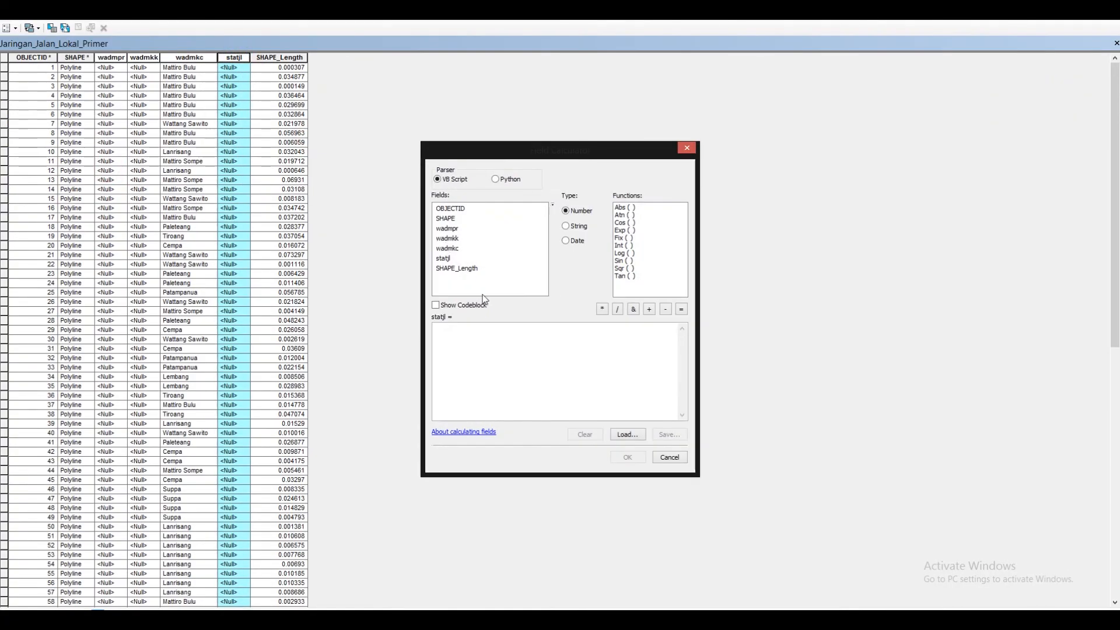
click(470, 325)
text("Lokal)
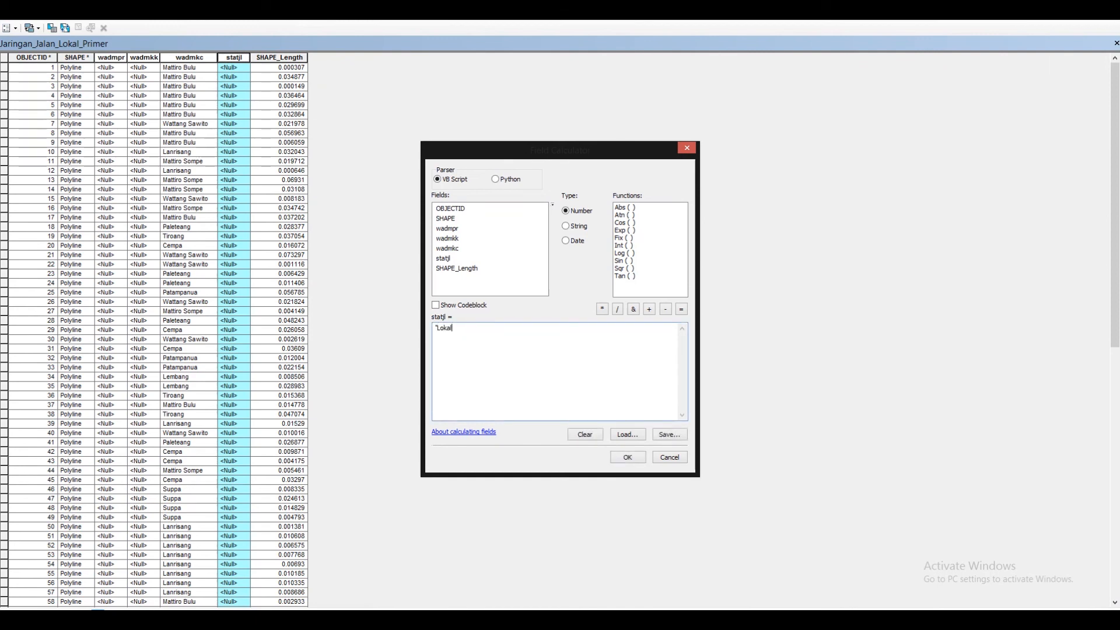
text( Primer")
click(628, 457)
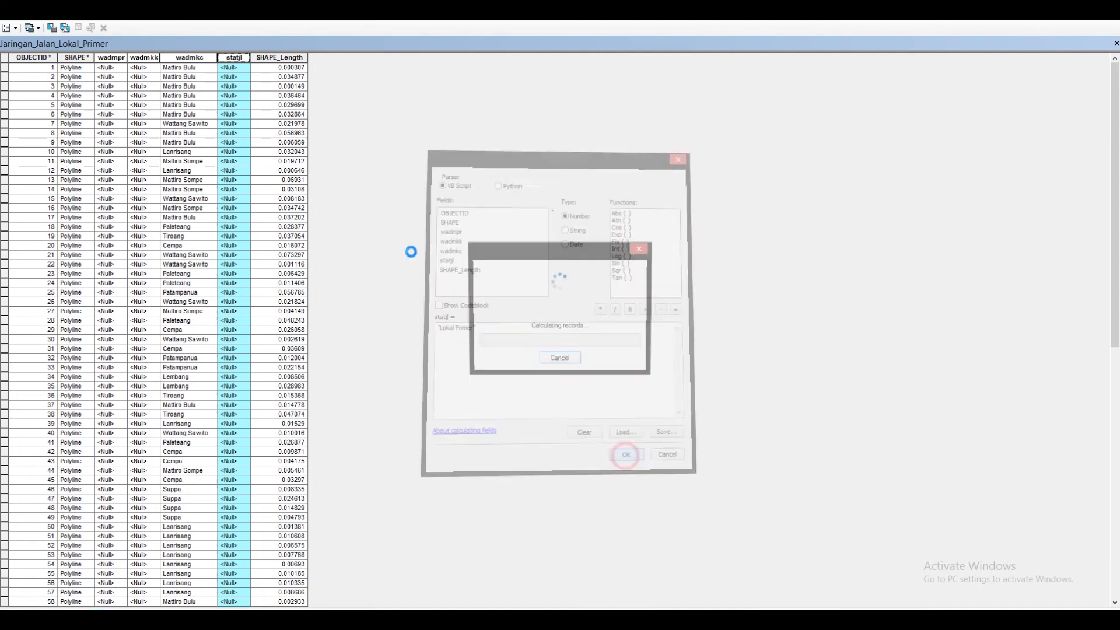
Calculate the wadmkk field as "Pinrang" for all records of the Jaringan_Jalan_Lokal_Primer table.
click(138, 56)
right_click(140, 57)
click(182, 126)
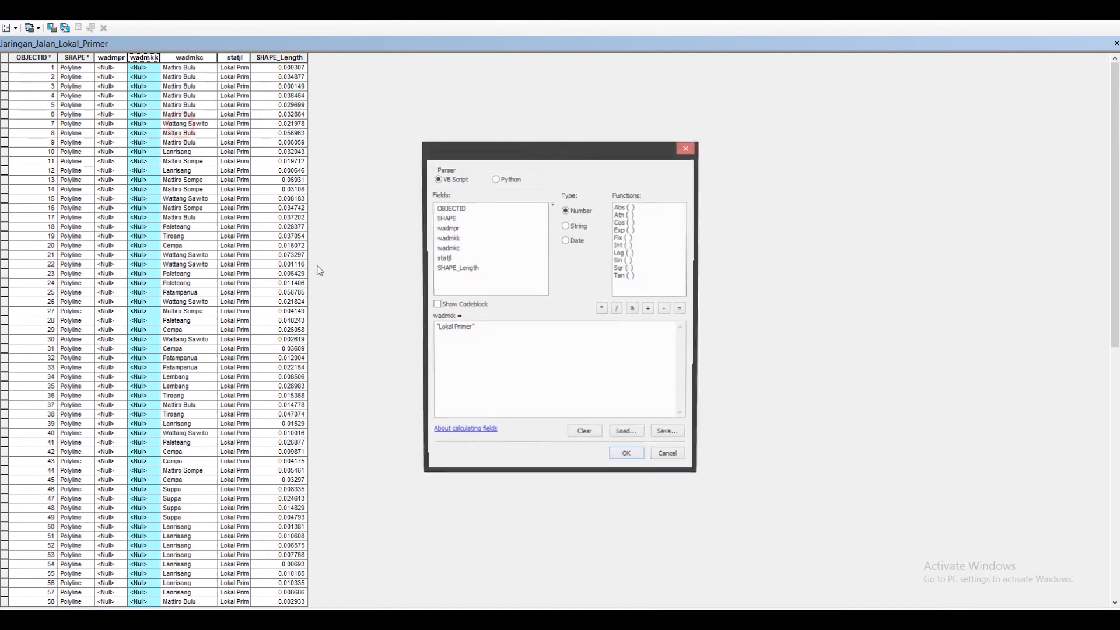
drag(475, 331, 417, 322)
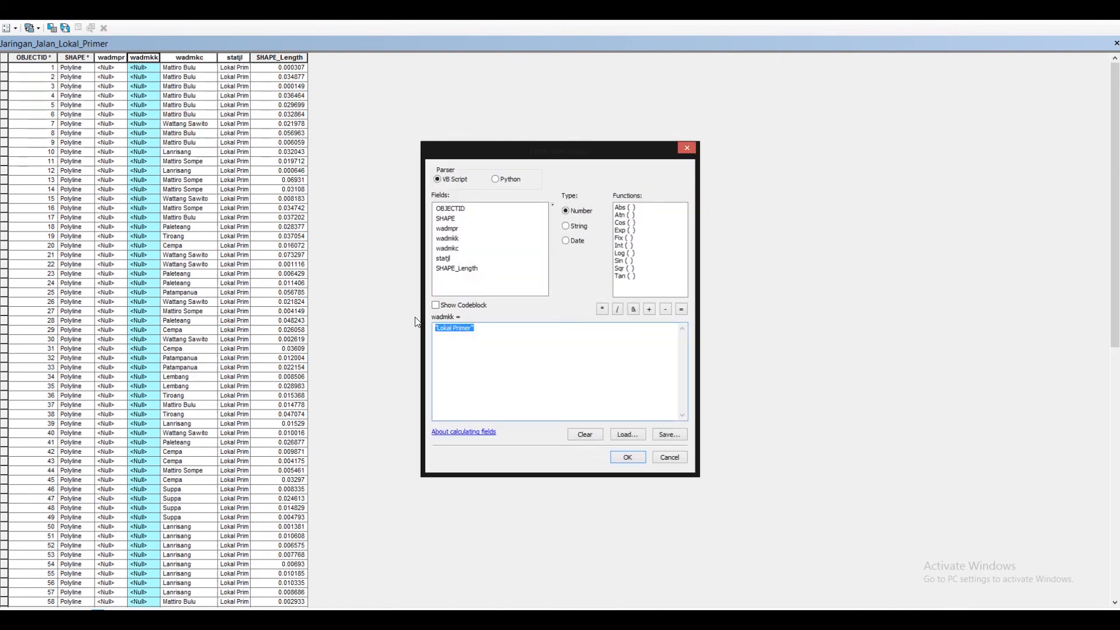
text("Pinrang)
click(622, 457)
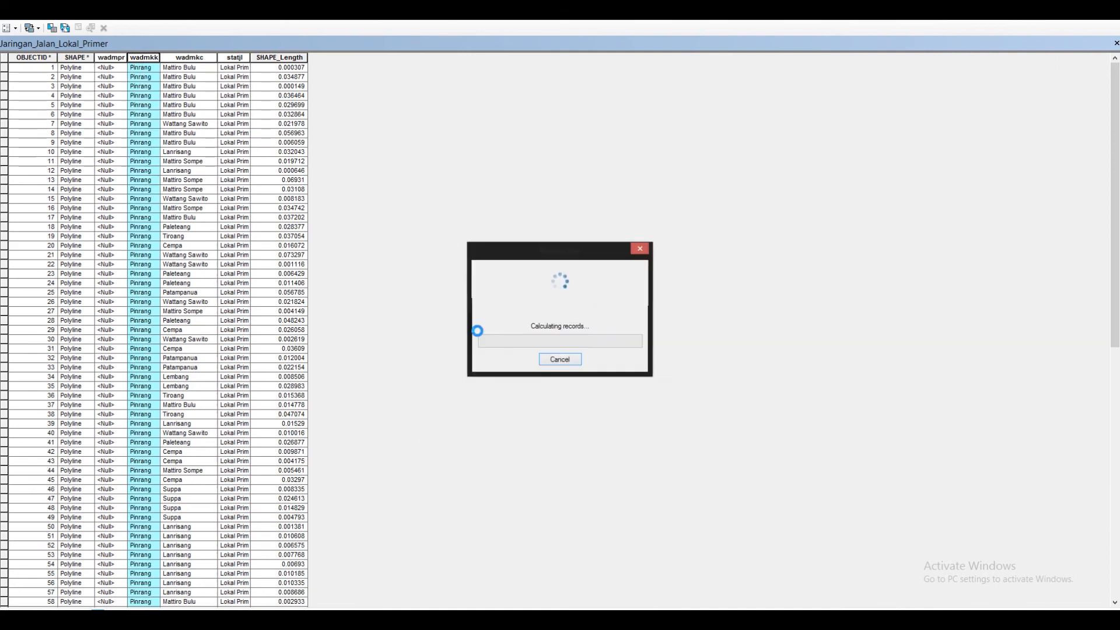
Try to calculate the wadmpr field with the text Sulawesi Selatan, and dismiss the calculation dialogs.
click(111, 57)
right_click(112, 57)
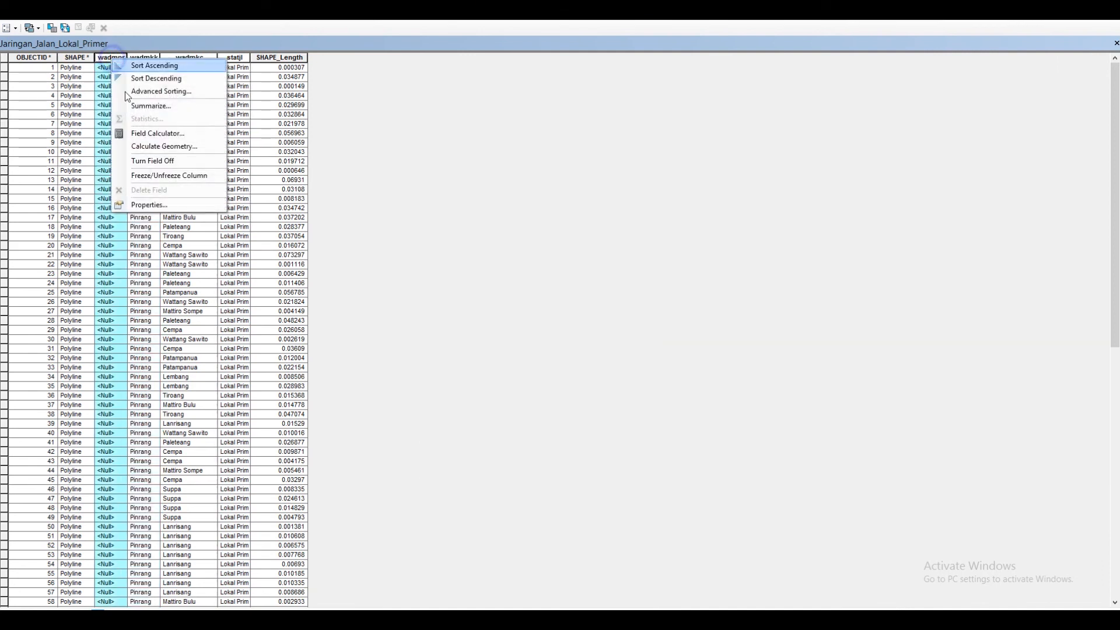
click(144, 134)
drag(481, 328, 424, 321)
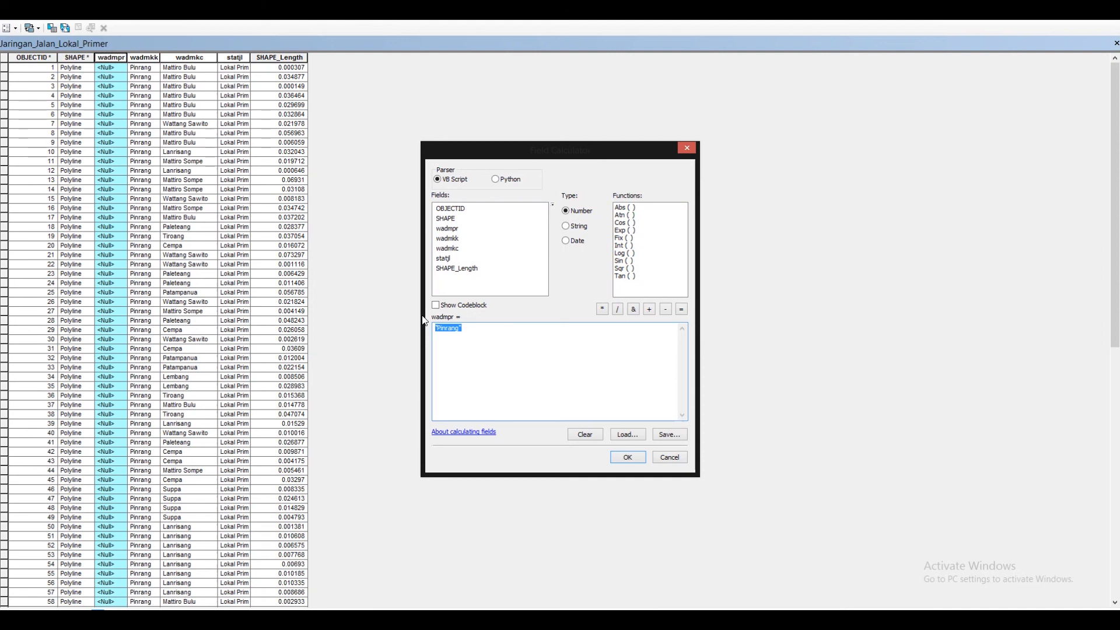
text(Sulawesi Selatan)
click(626, 458)
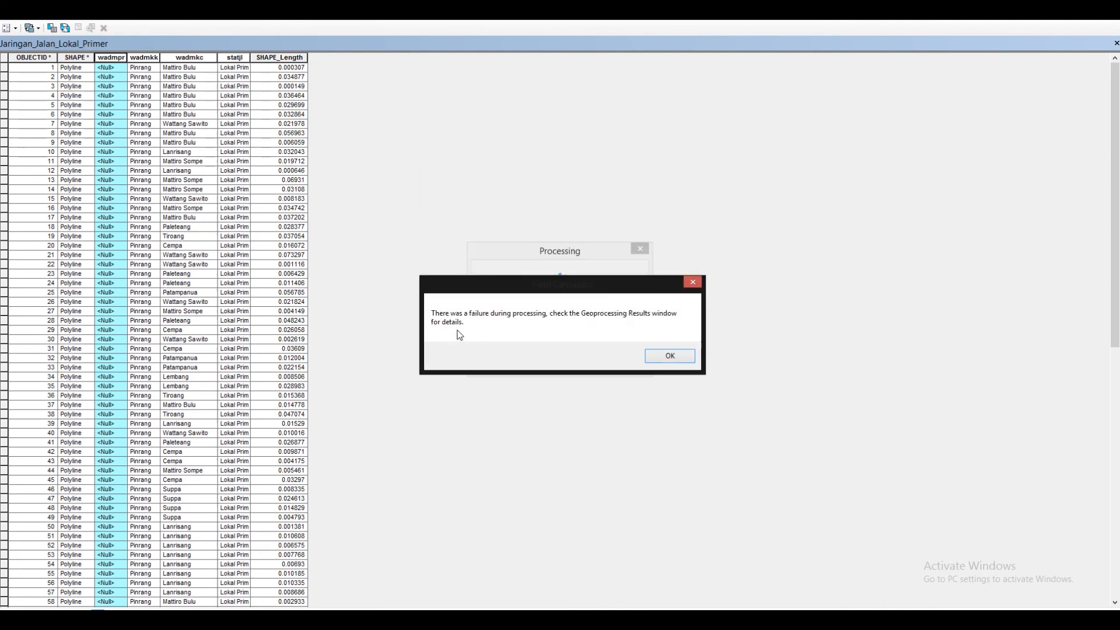
drag(528, 285, 515, 393)
click(650, 462)
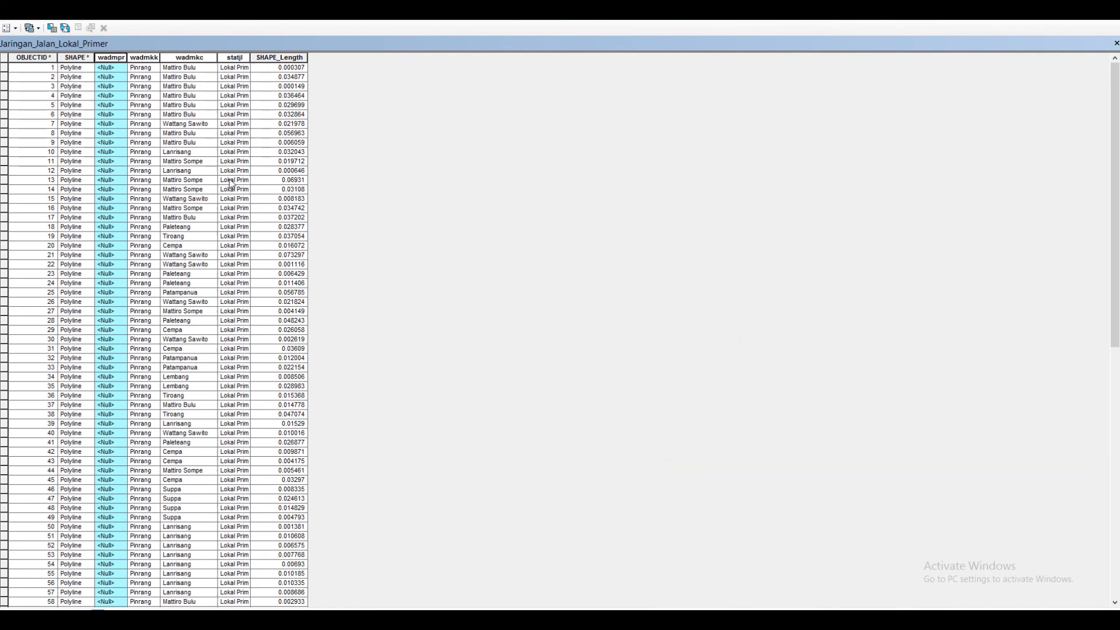
Calculate the wadmpr field as "Sulawesi Selatan", enclosing the text in double quotes.
right_click(115, 57)
click(166, 130)
click(491, 331)
text("Sulawesi Selatan)
click(436, 329)
text(")
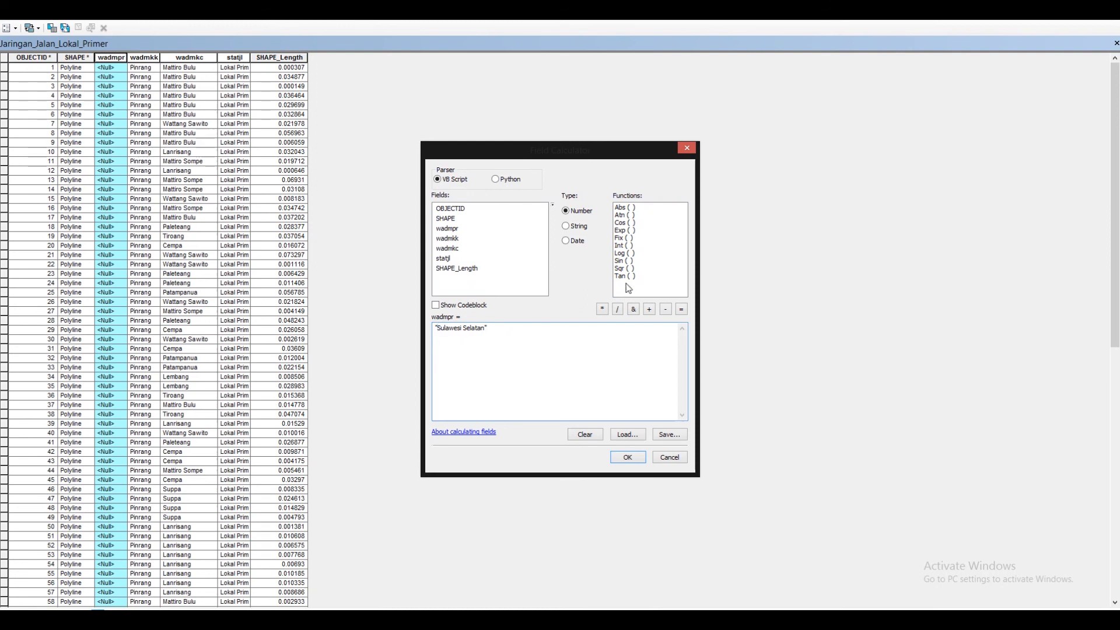
click(644, 456)
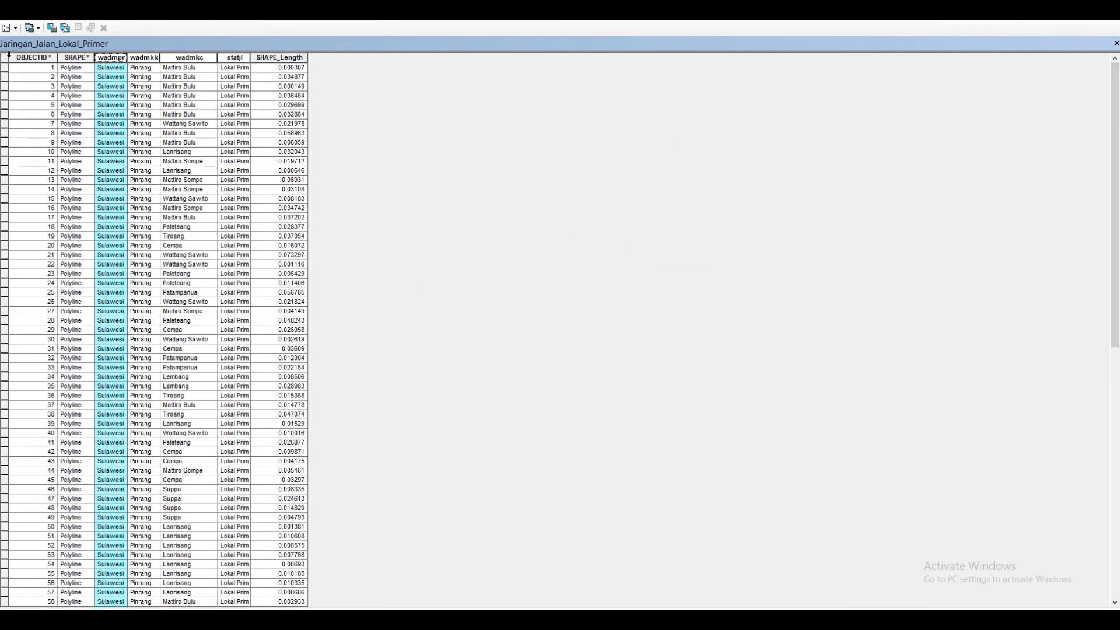
Widen the wadmpr column to check the filled attributes, and close the Jaringan_Jalan_Lokal_Primer table.
drag(125, 61, 161, 169)
click(192, 87)
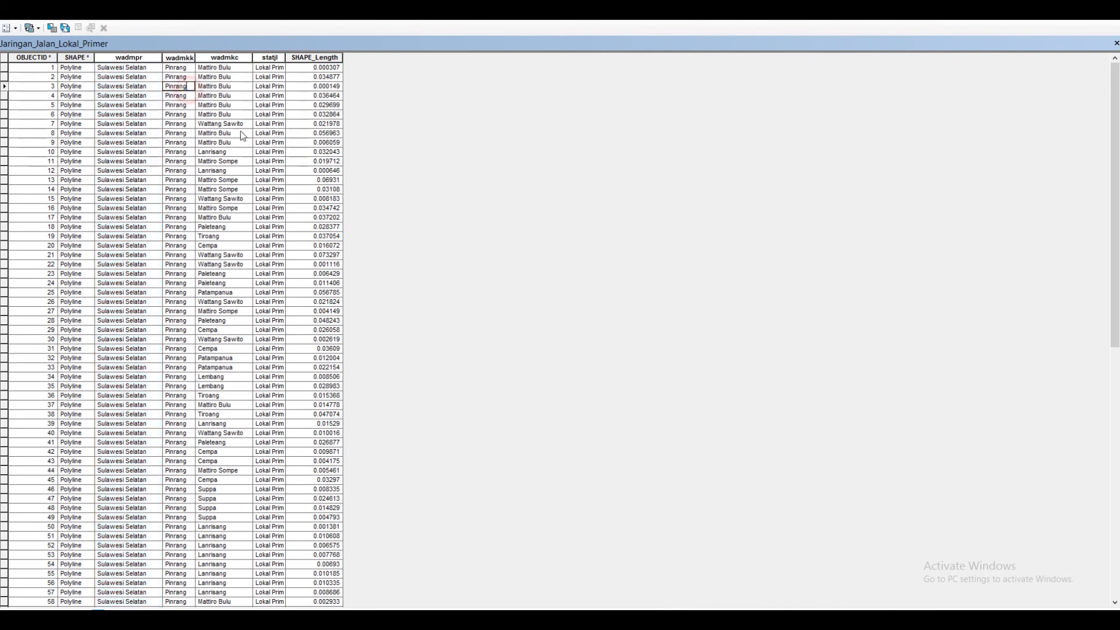
click(238, 68)
click(291, 70)
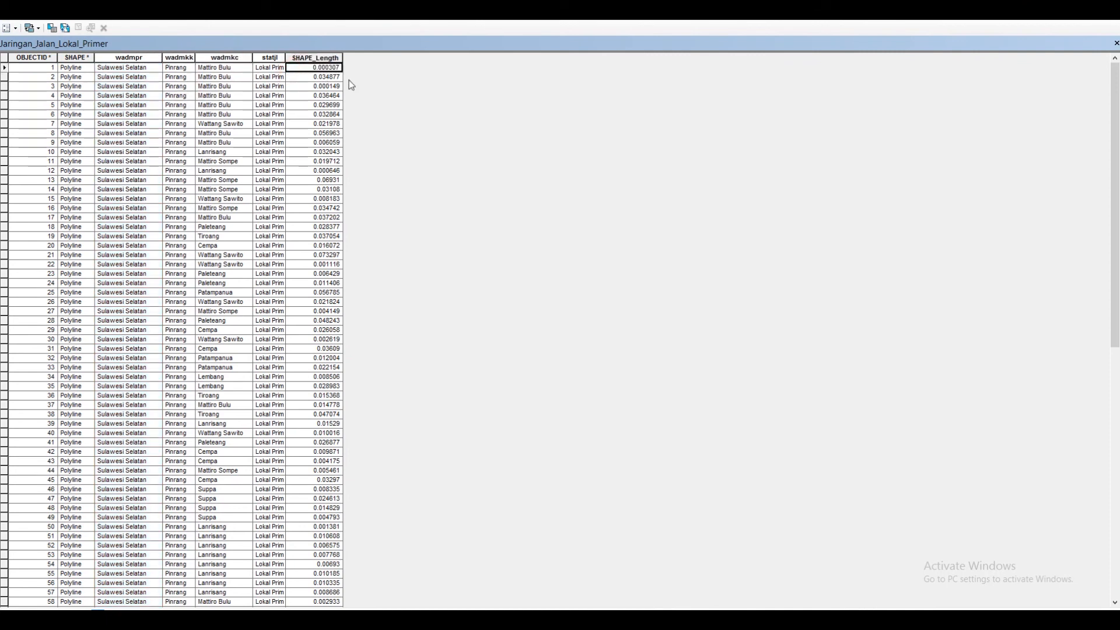
click(300, 114)
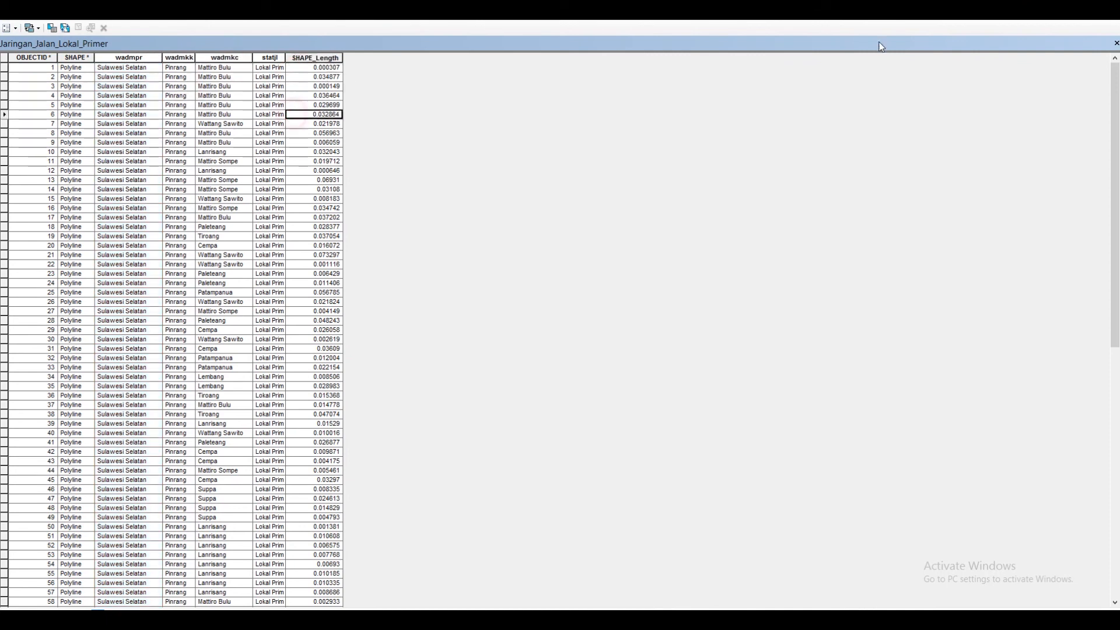
click(1115, 44)
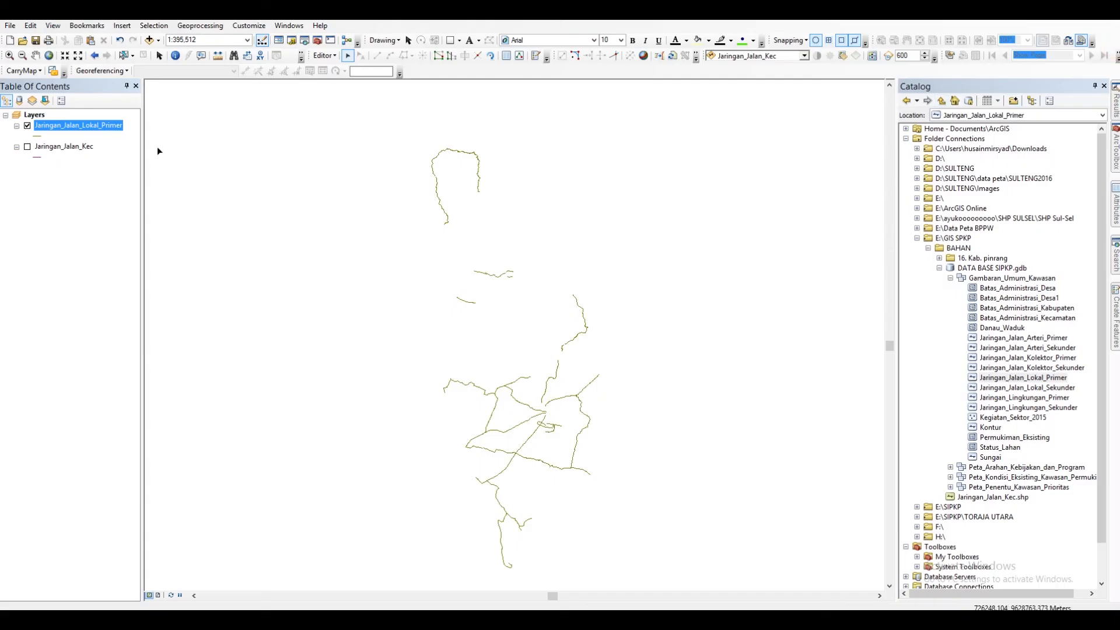
Remove the Jaringan_Jalan_Lokal_Primer layer, saving its edits, and remove the Jaringan_Jalan_Kec layer from the map.
right_click(78, 132)
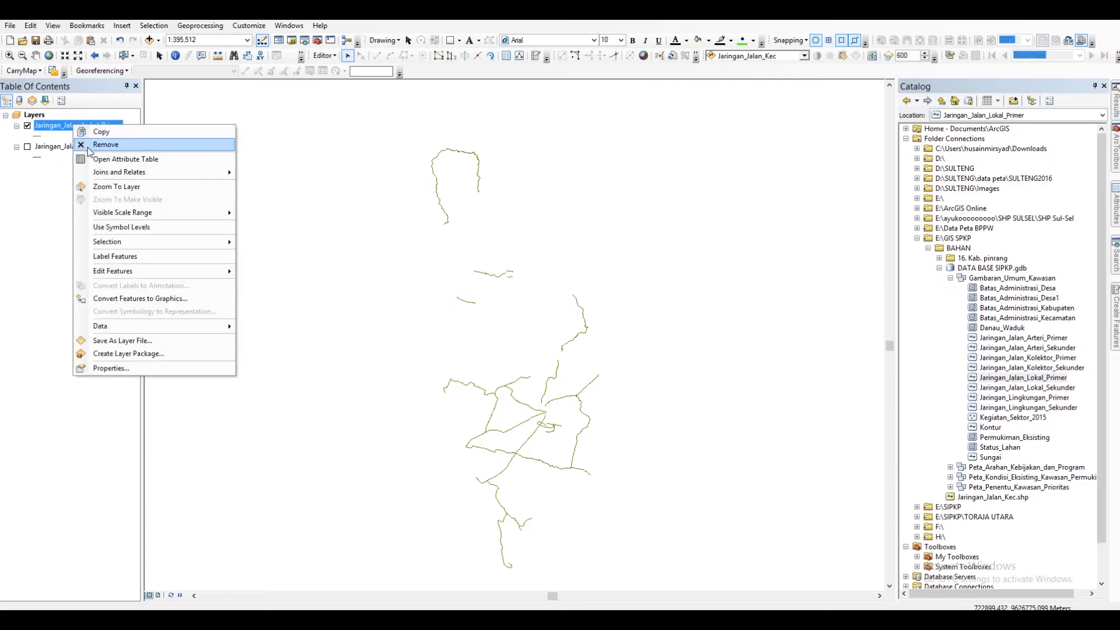
click(81, 144)
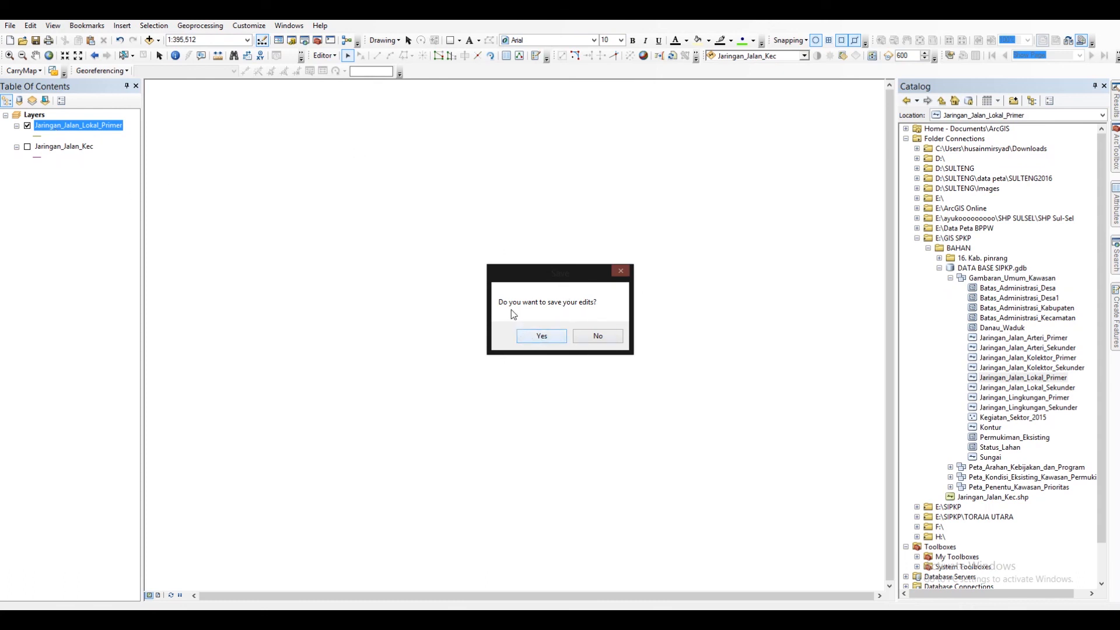
click(537, 341)
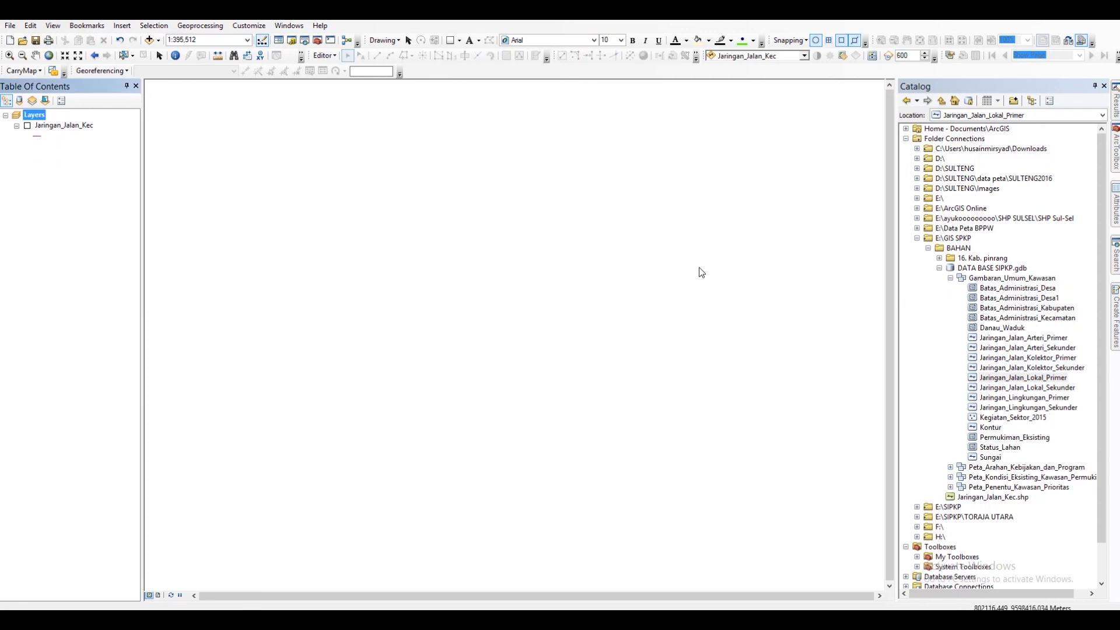
click(332, 59)
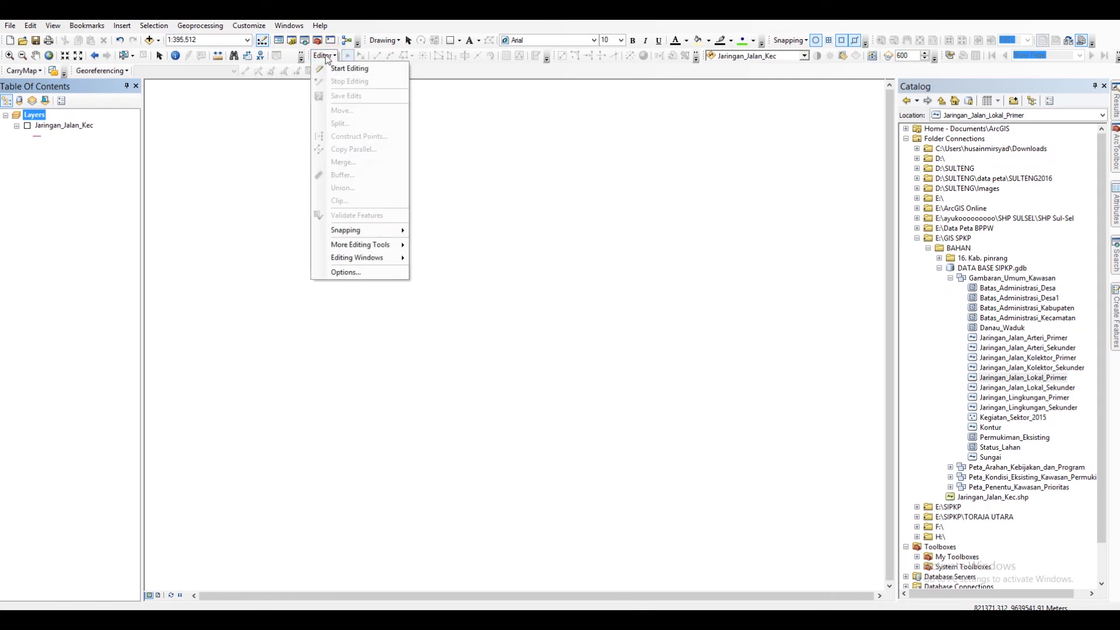
click(325, 56)
right_click(54, 126)
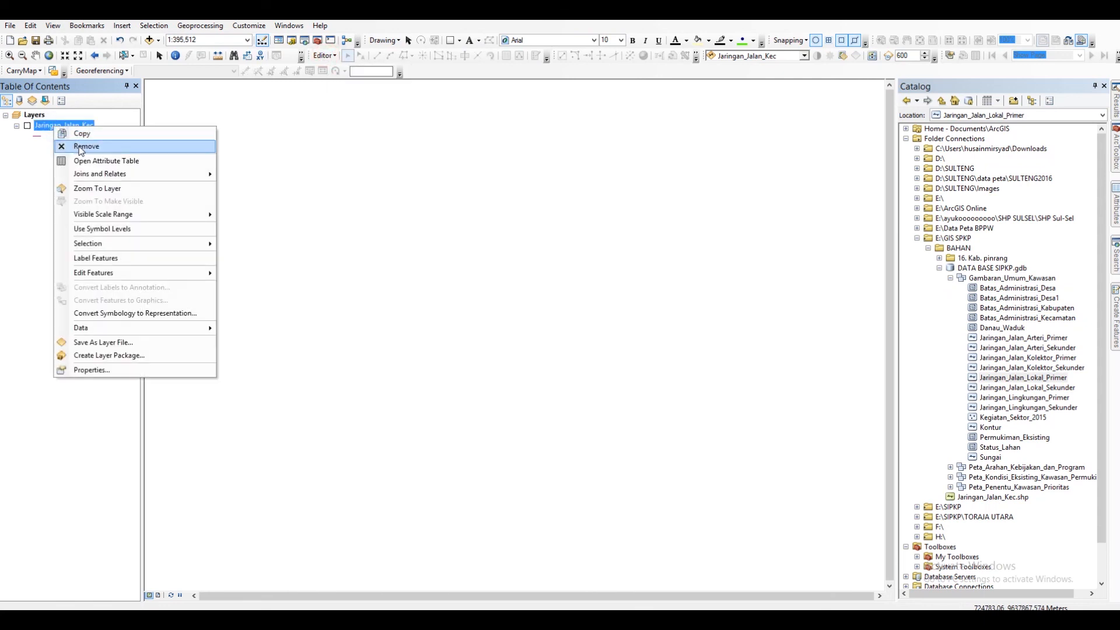
click(81, 150)
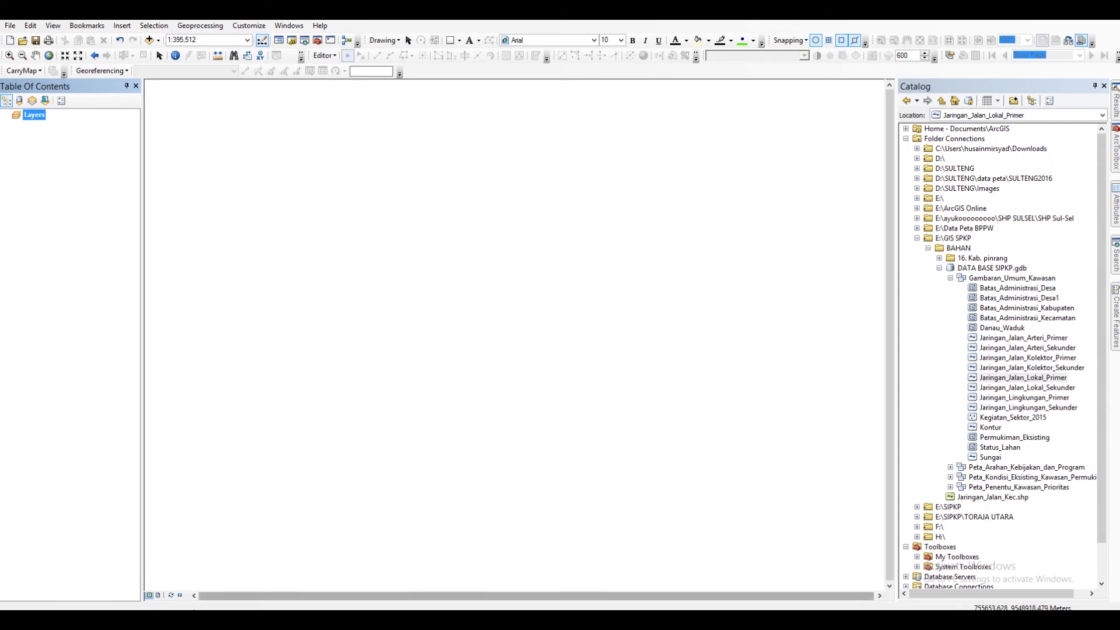
Switch to the PowerPoint presentation and show the "3 Metode Penyusunan SHP di dalam SPKP" slides up to Digitasi Manual.
click(300, 599)
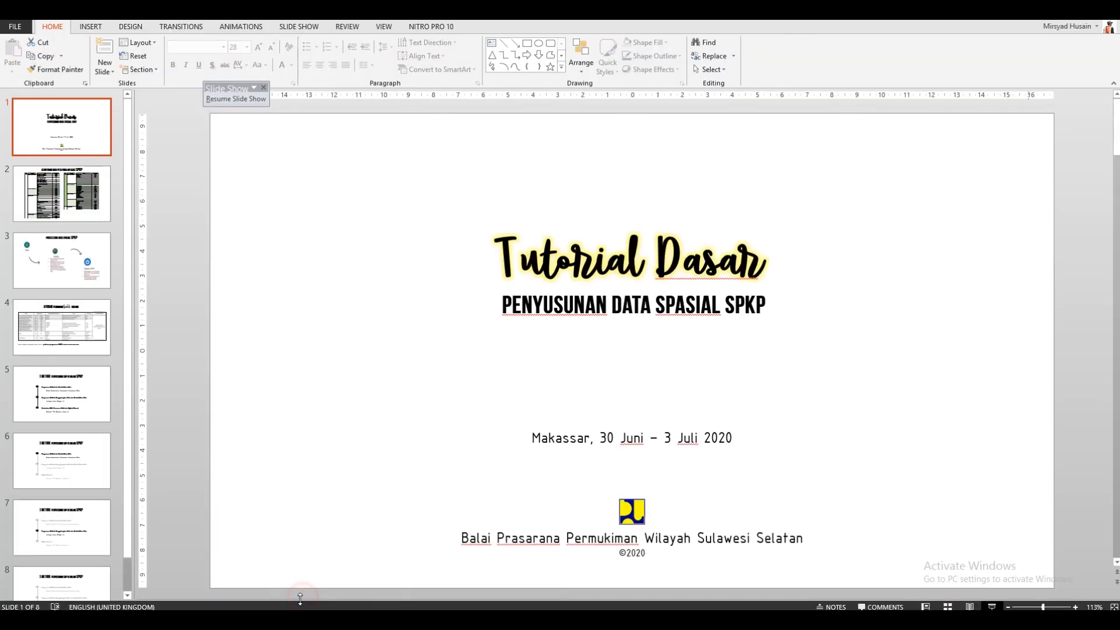
click(72, 446)
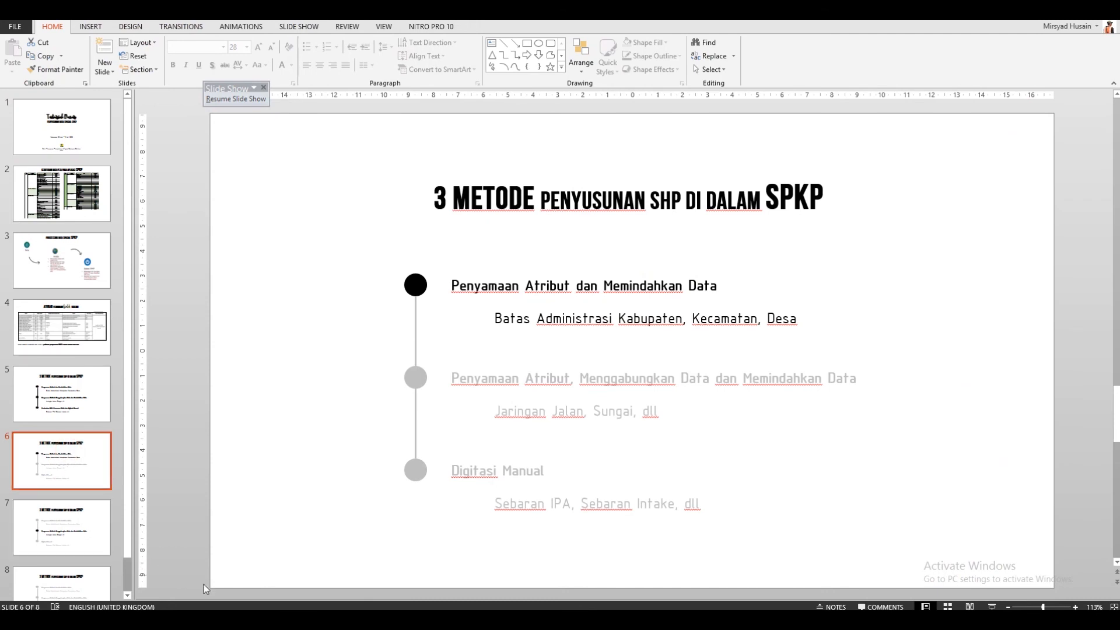
click(262, 609)
click(212, 571)
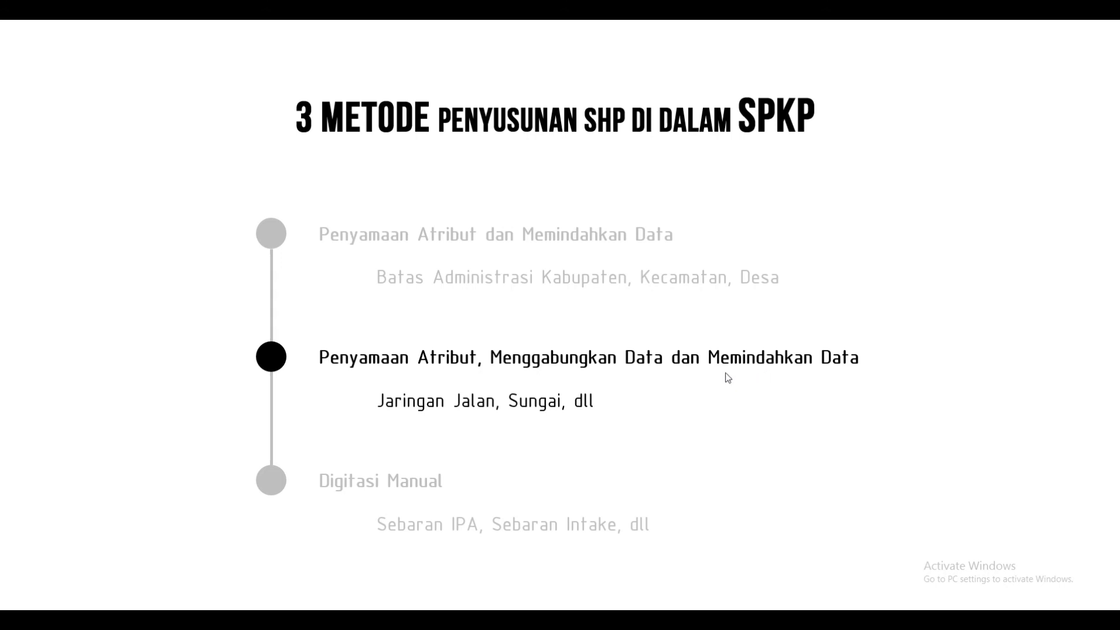
click(513, 399)
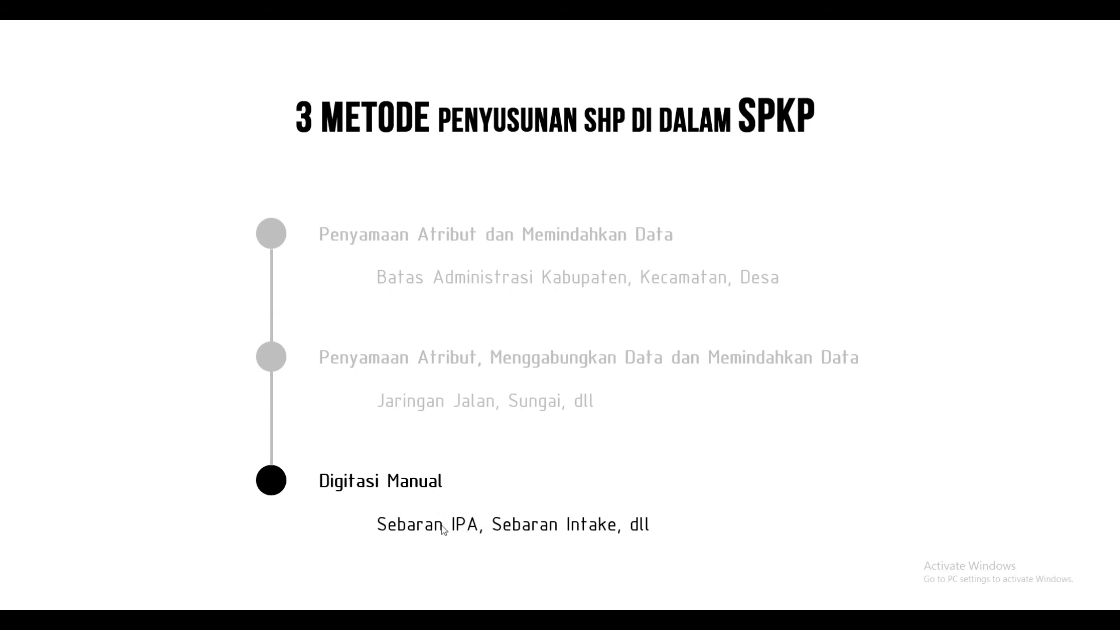
Switch back to ArcMap and examine the feature classes in the Peta_Arahan_Kebijakan_dan_Program dataset of DATA BASE SIPKP.gdb.
key(alt+Tab)
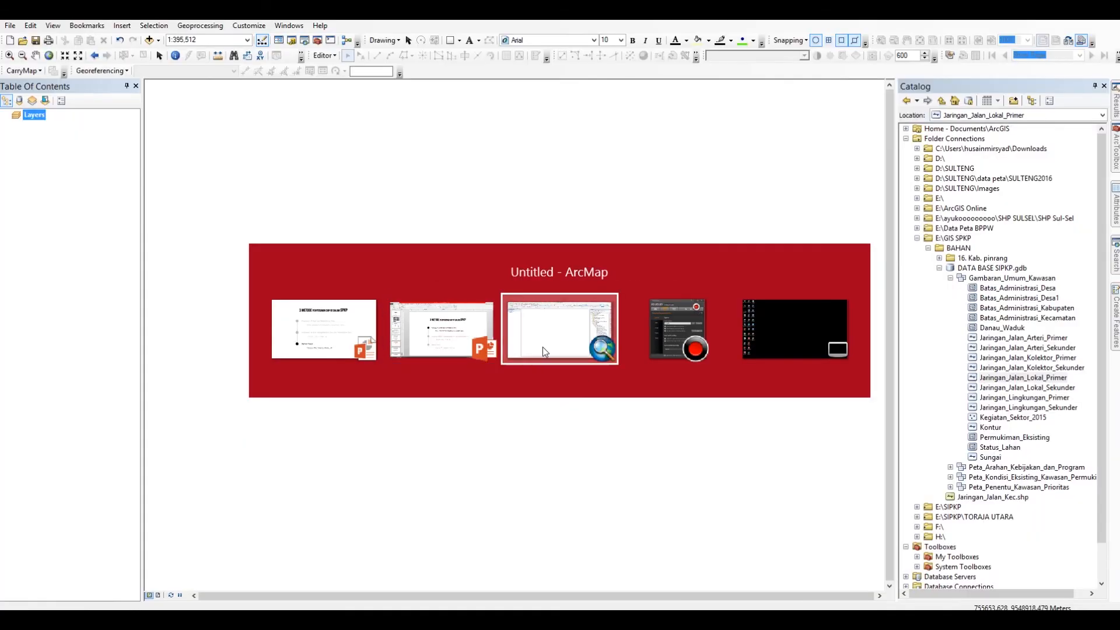
click(543, 348)
click(950, 278)
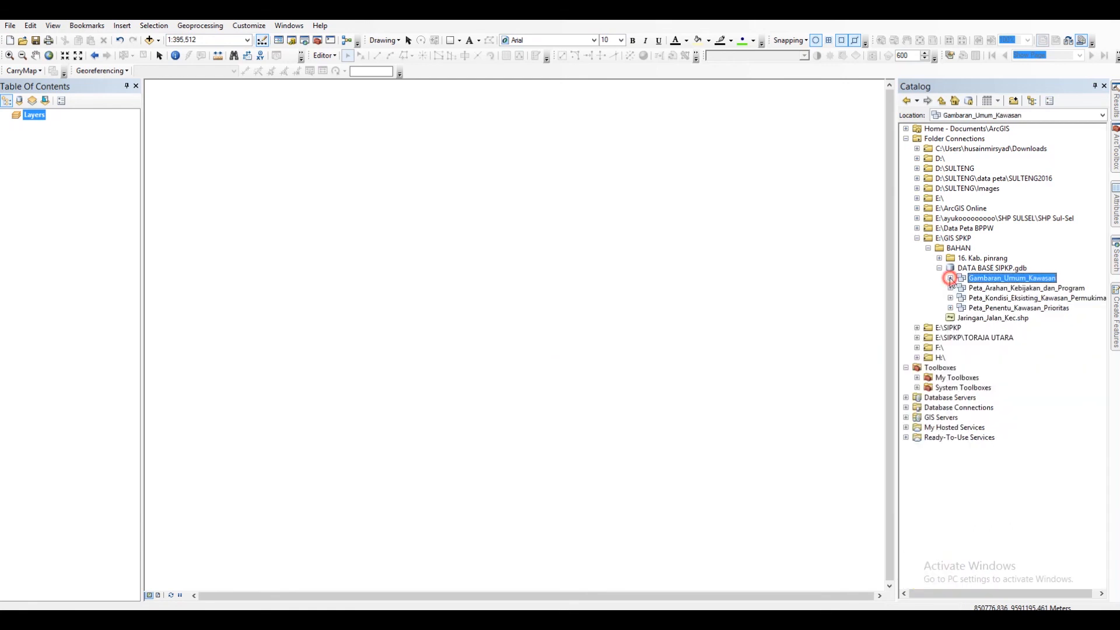
click(950, 288)
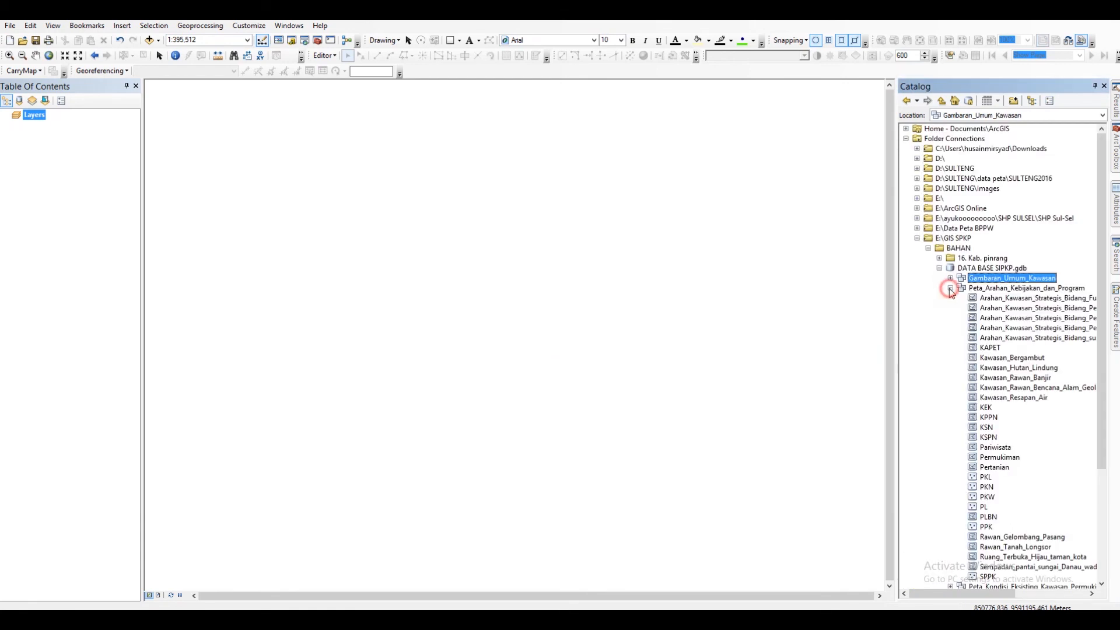
scroll(974, 397, down, 3)
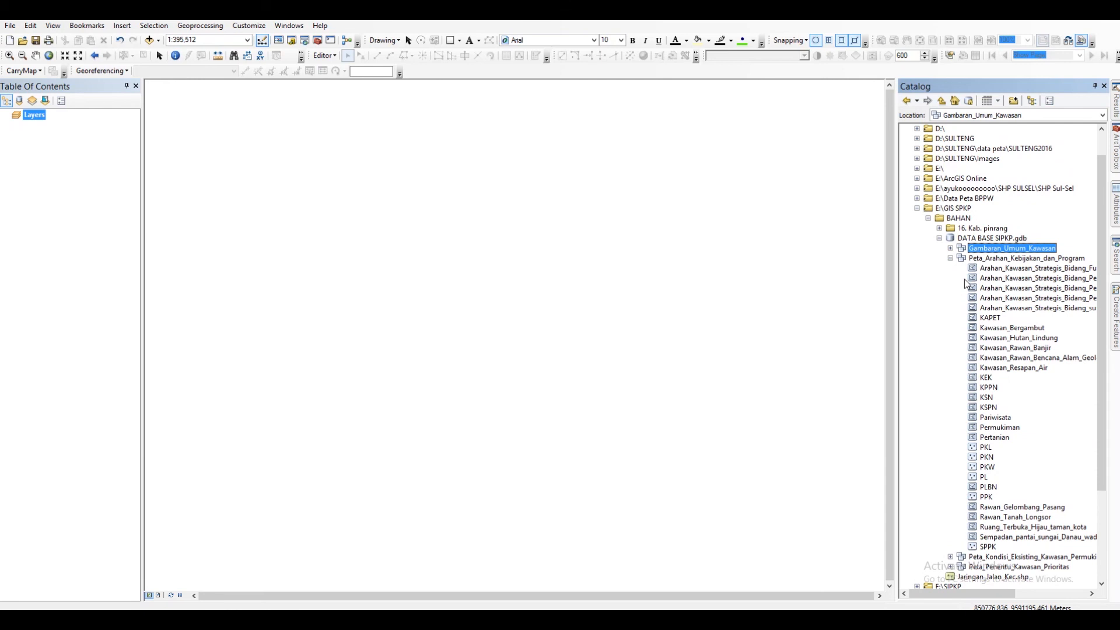
click(950, 258)
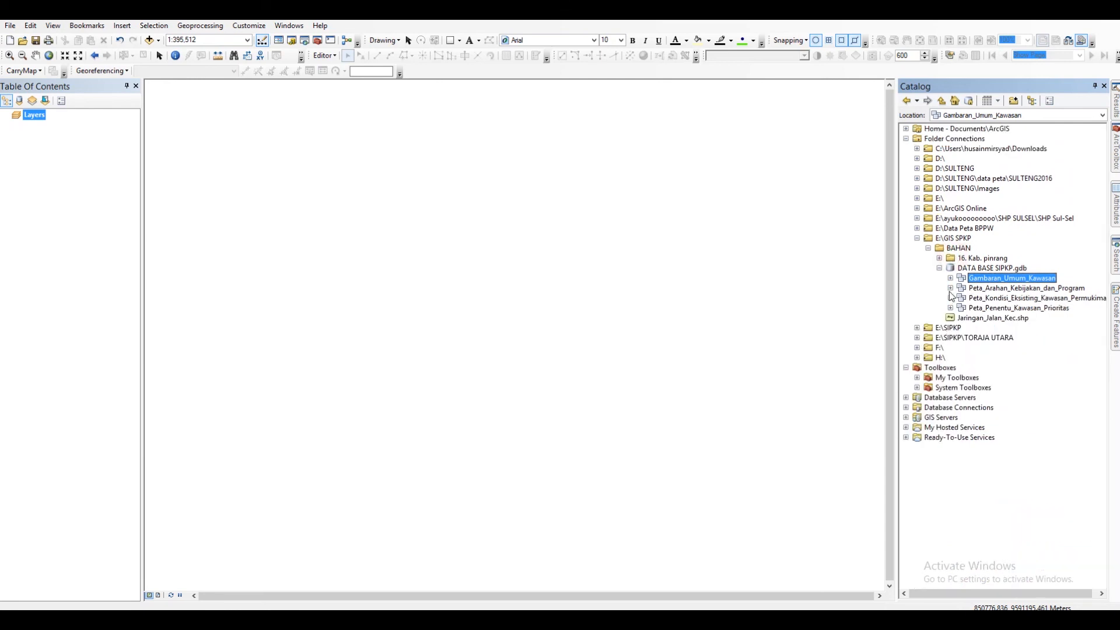
click(951, 289)
scroll(944, 367, down, 3)
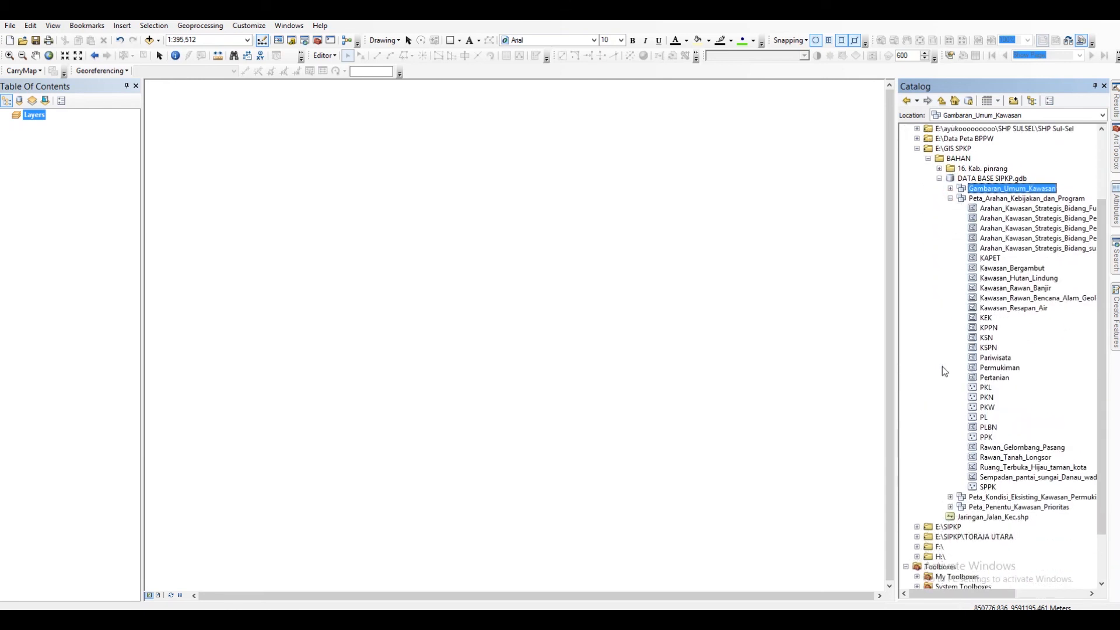
scroll(1009, 350, down, 1)
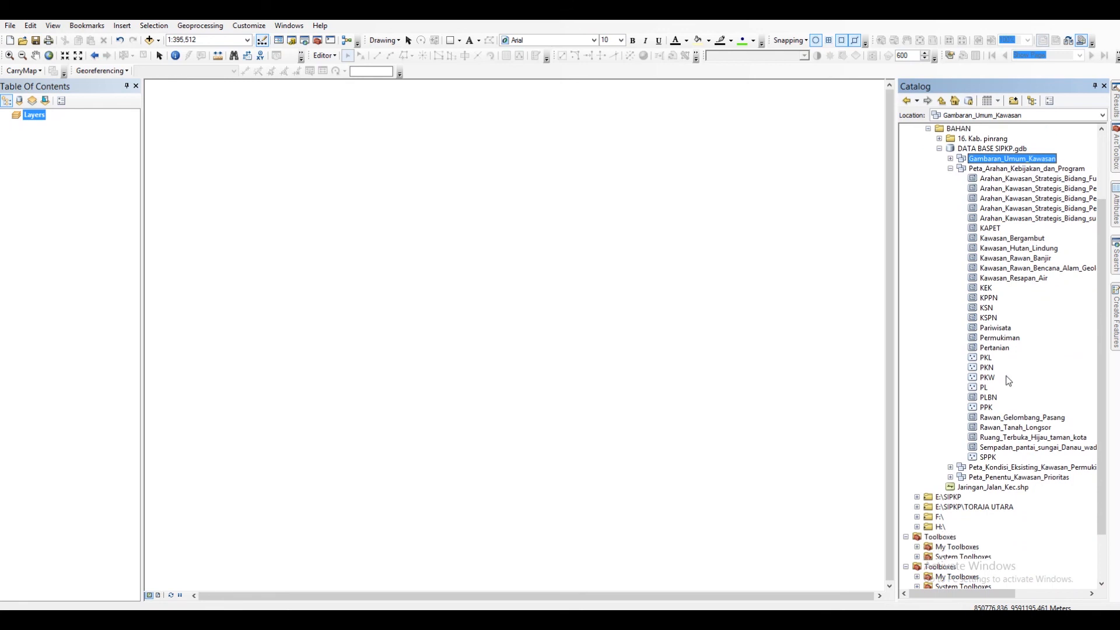
Add the Sebaran_IPA point feature class from the Peta_Kondisi_Eksisting_Kawasan dataset of DATA BASE SIPKP.gdb to the map.
click(950, 468)
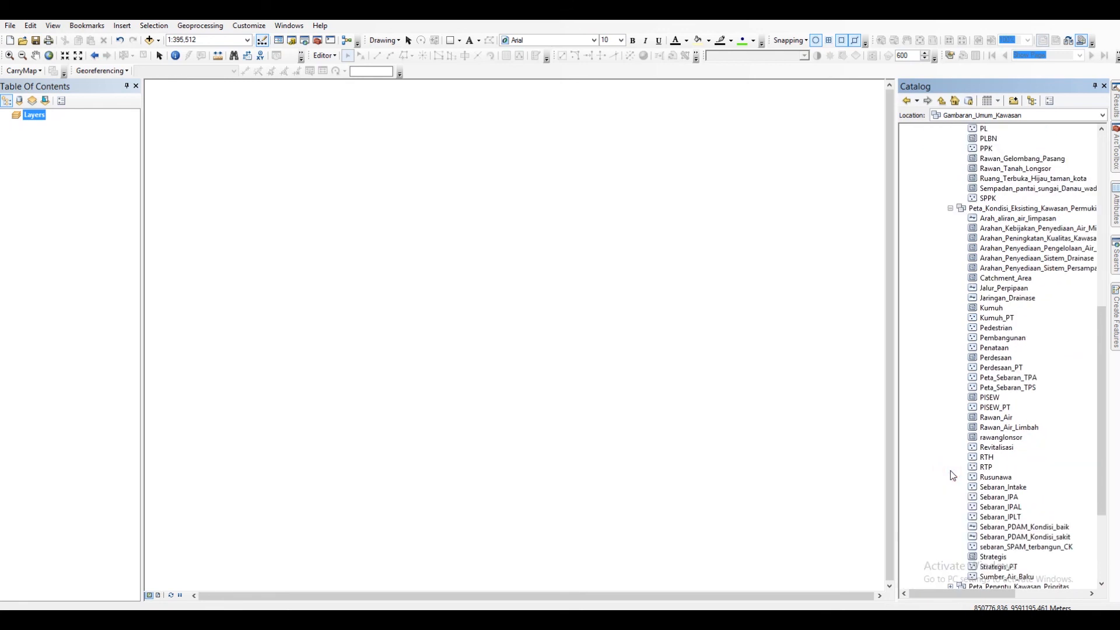
scroll(1021, 408, down, 2)
drag(1004, 437, 710, 381)
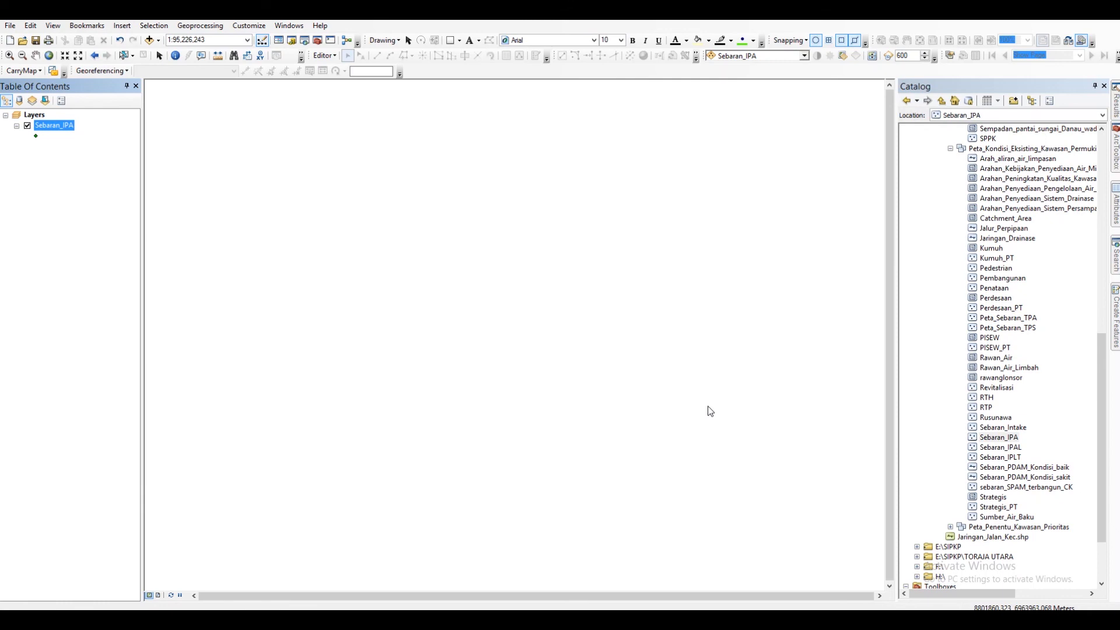
scroll(1021, 350, up, 5)
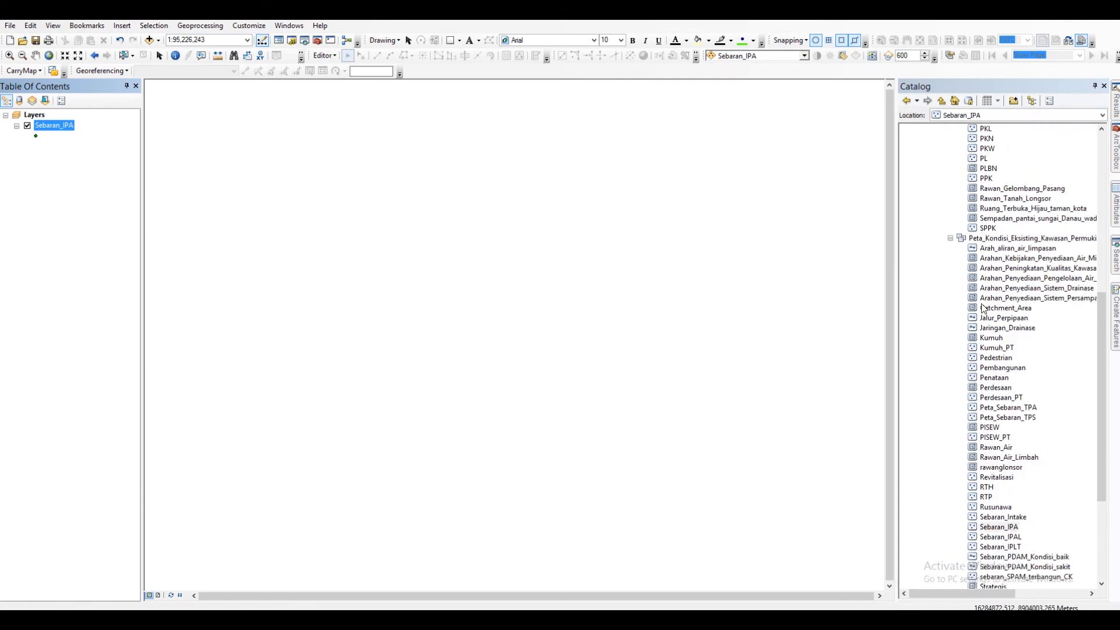
scroll(984, 372, down, 5)
scroll(985, 385, up, 5)
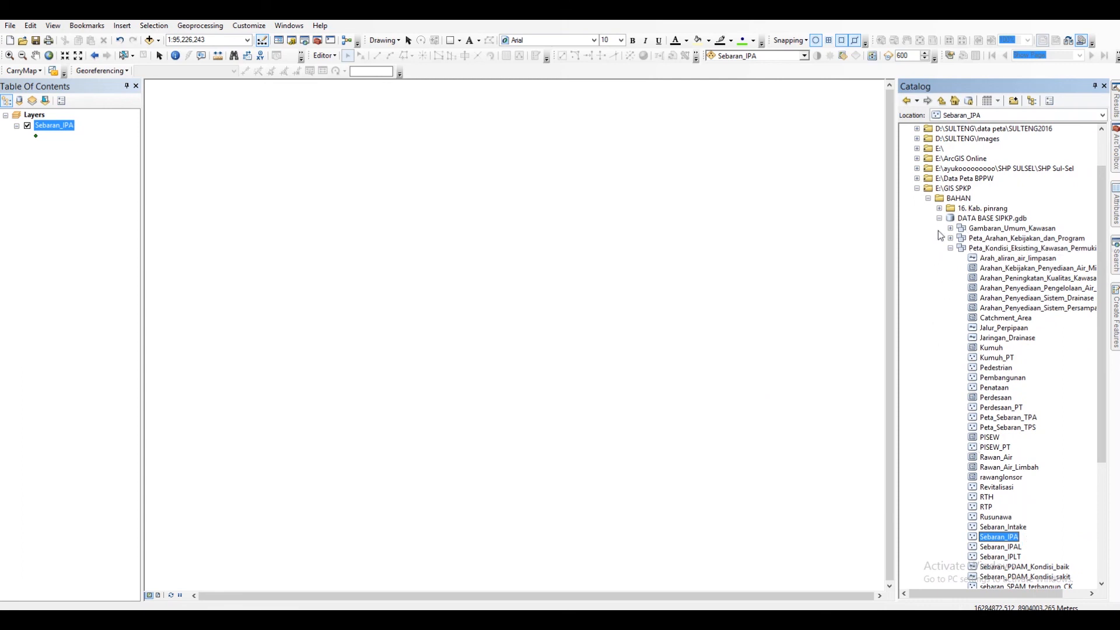
click(939, 208)
click(939, 208)
scroll(983, 482, down, 2)
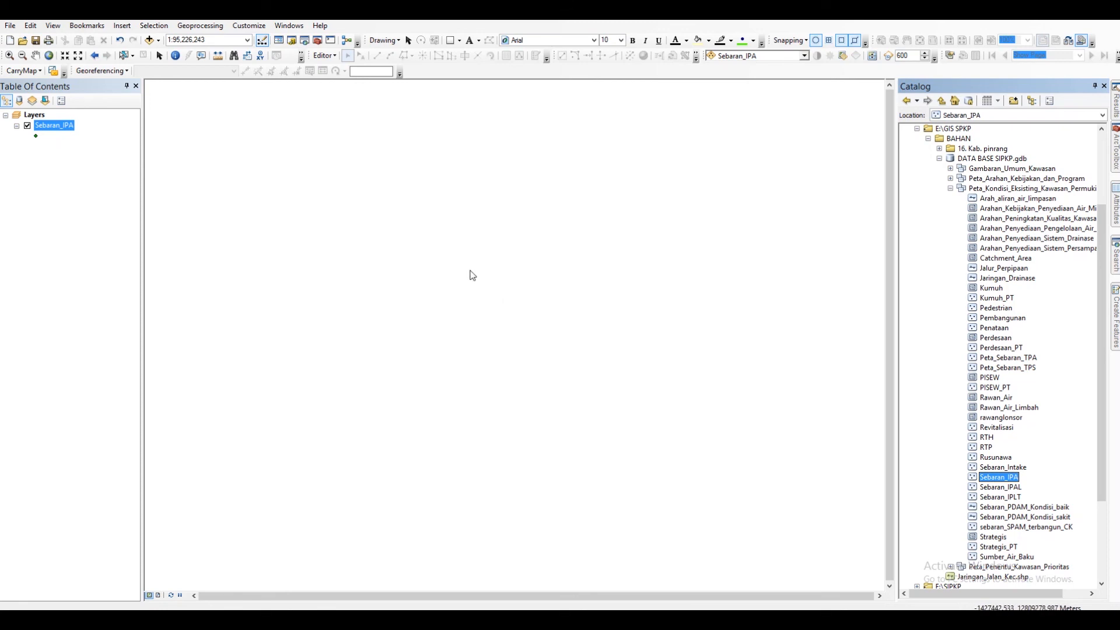
Try out starting and stopping an edit session with the Sebaran_IPA point template selected.
click(323, 56)
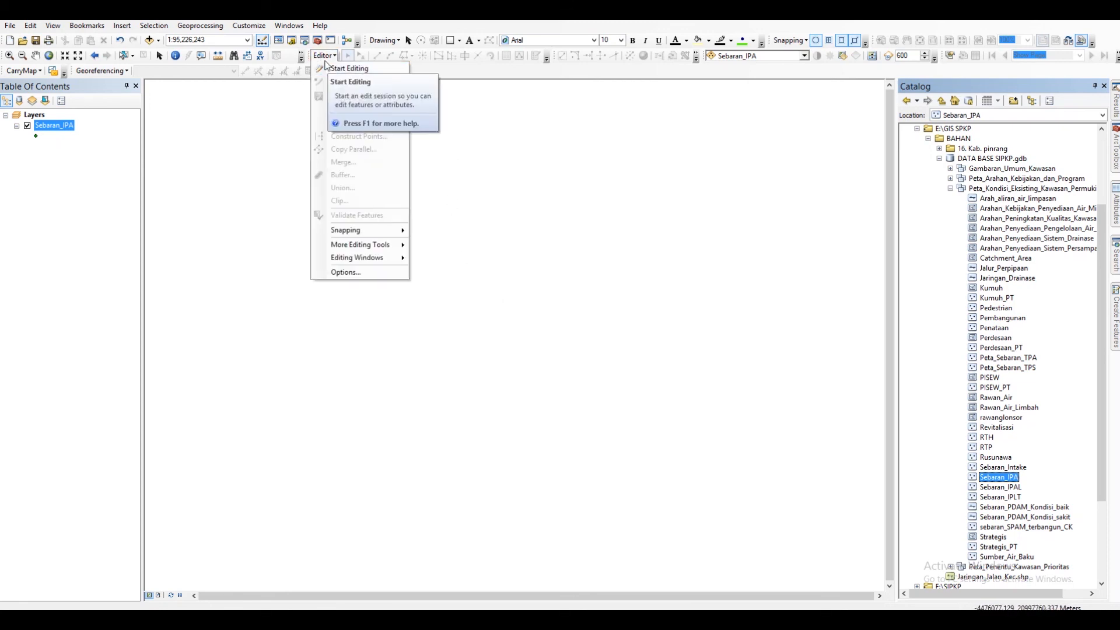
click(323, 57)
click(322, 57)
click(337, 69)
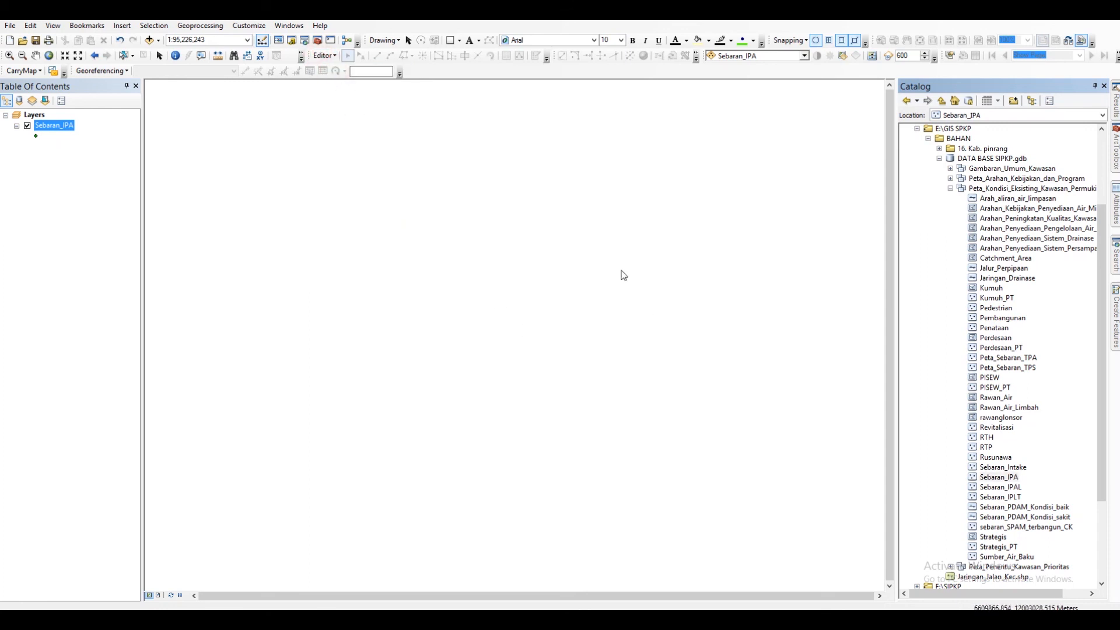
right_click(454, 257)
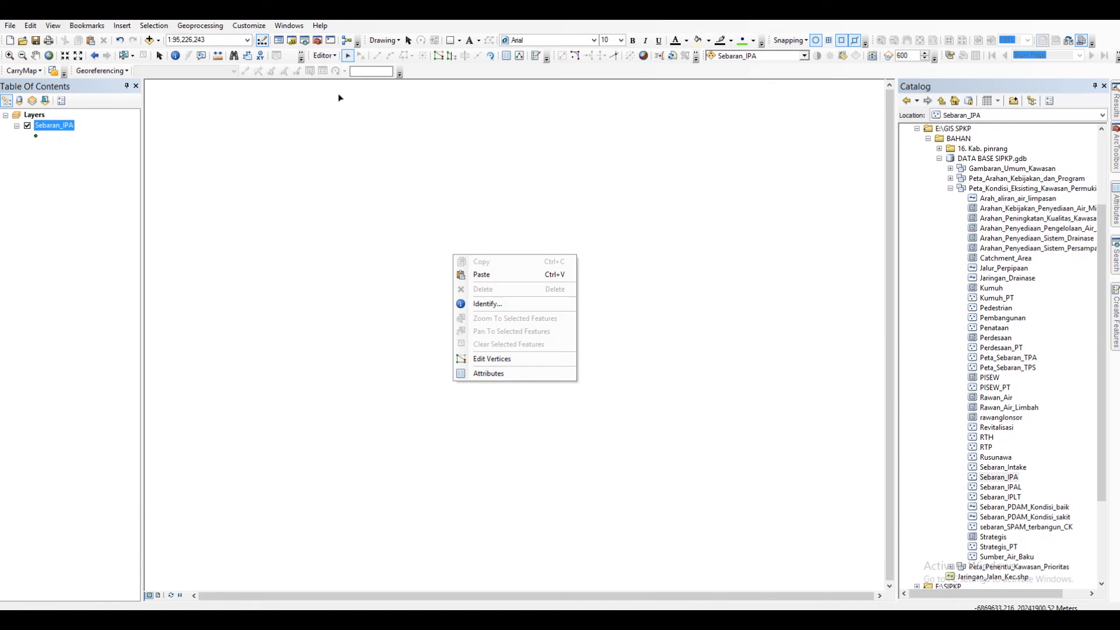
click(325, 74)
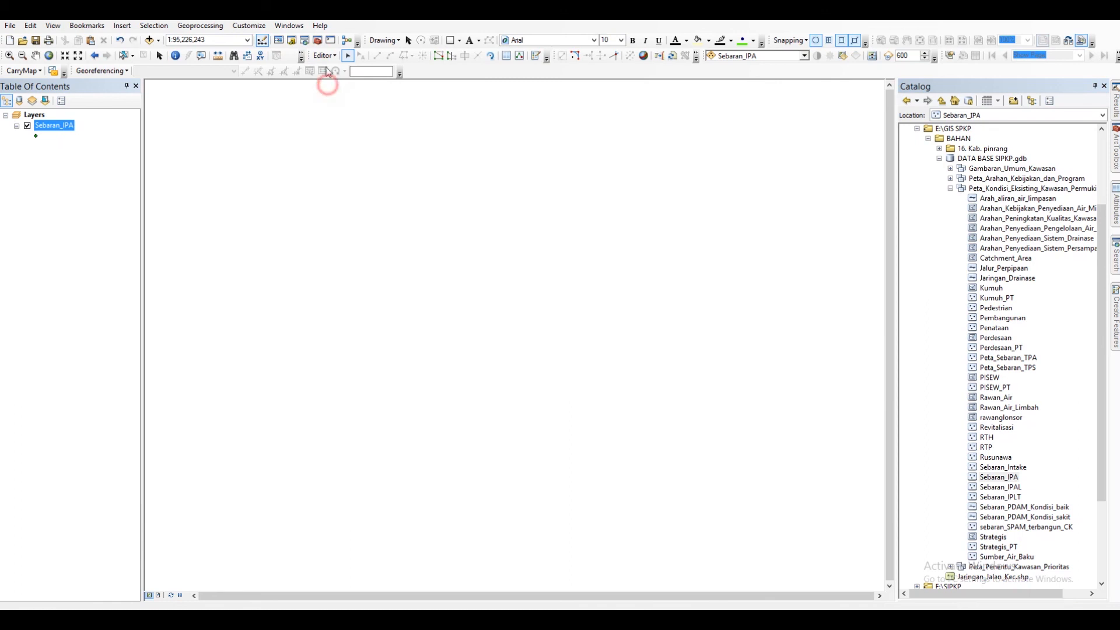
click(1116, 330)
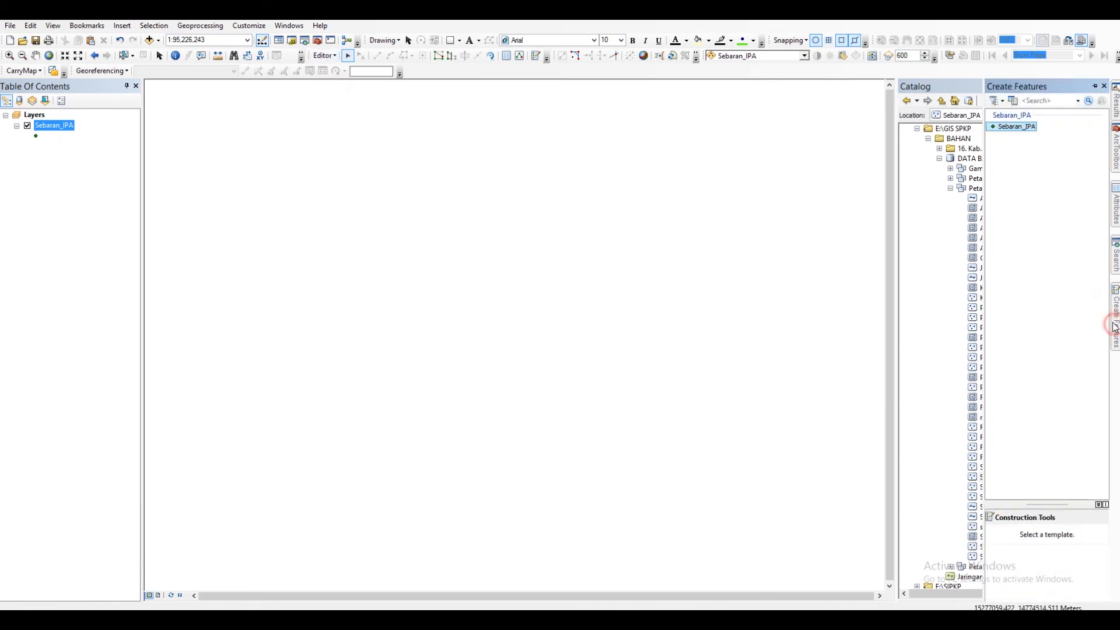
click(1004, 129)
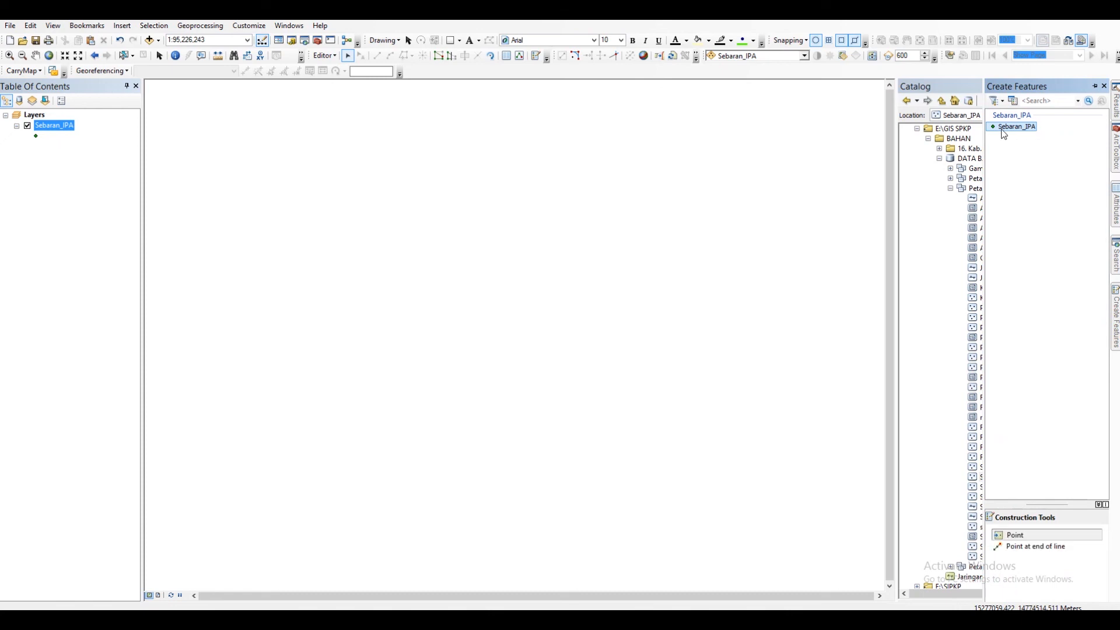
click(324, 56)
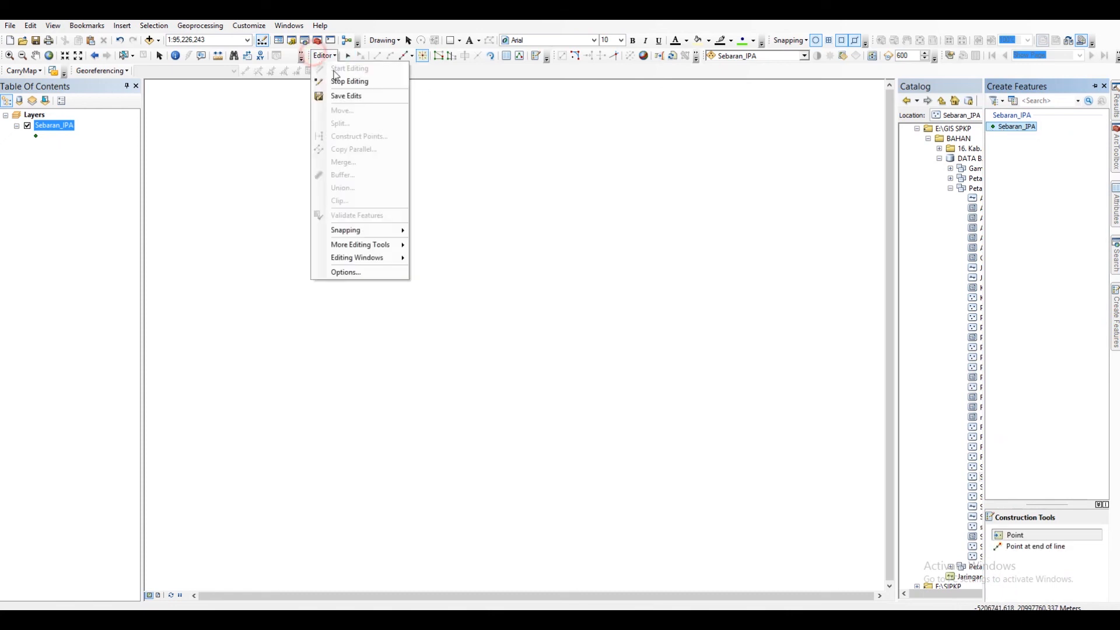
click(340, 78)
Start a new edit session and choose the Sebaran_IPA template with the Point construction tool.
click(325, 56)
click(335, 65)
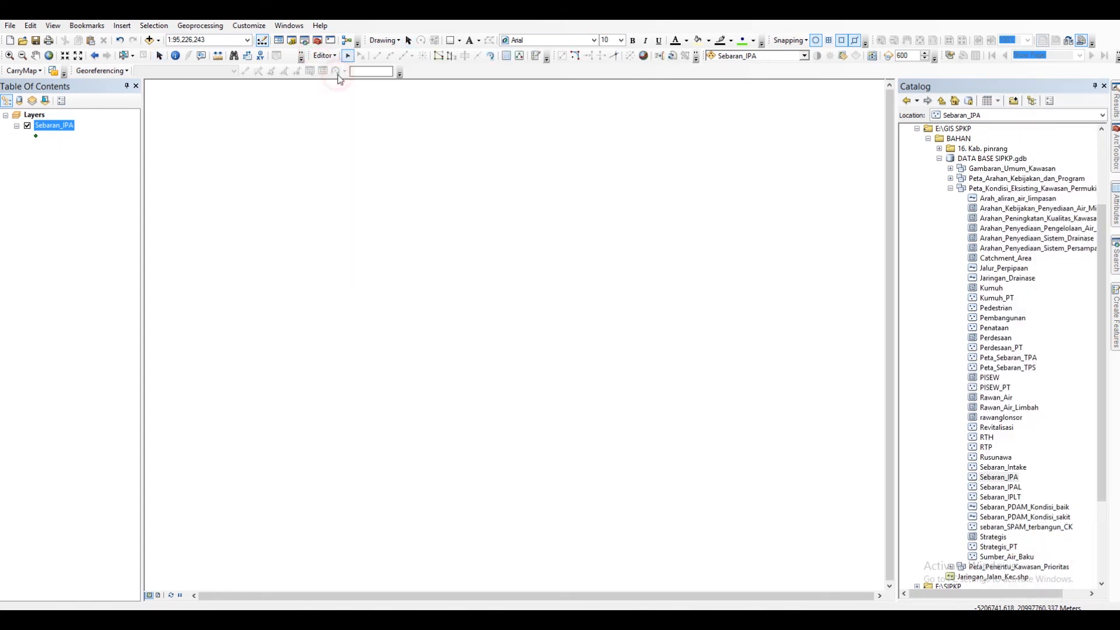
click(1114, 320)
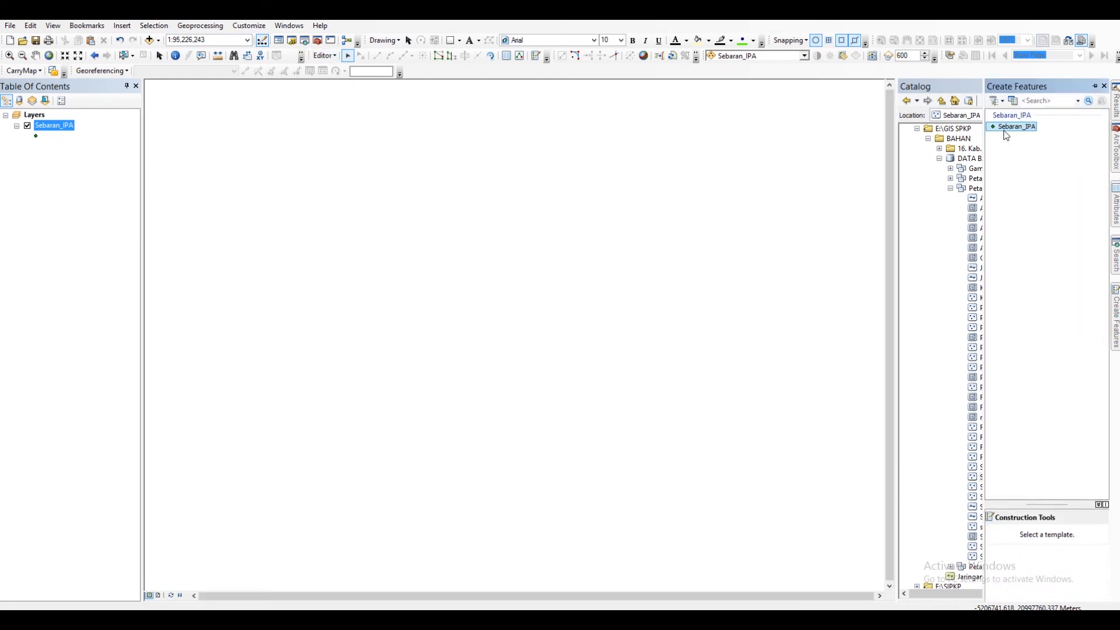
click(1106, 86)
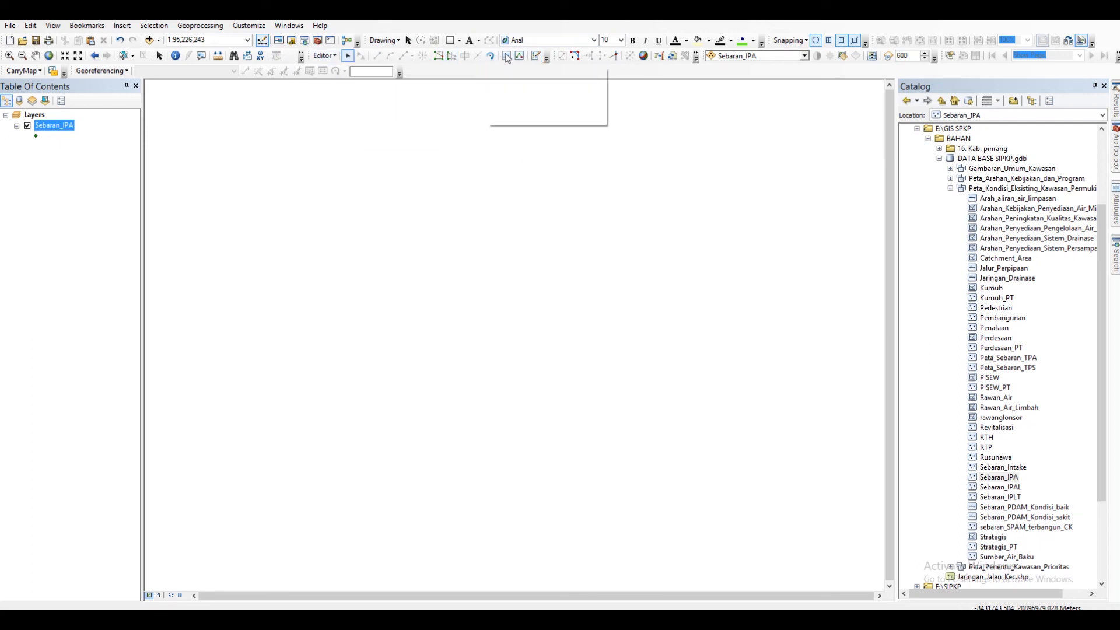
click(535, 56)
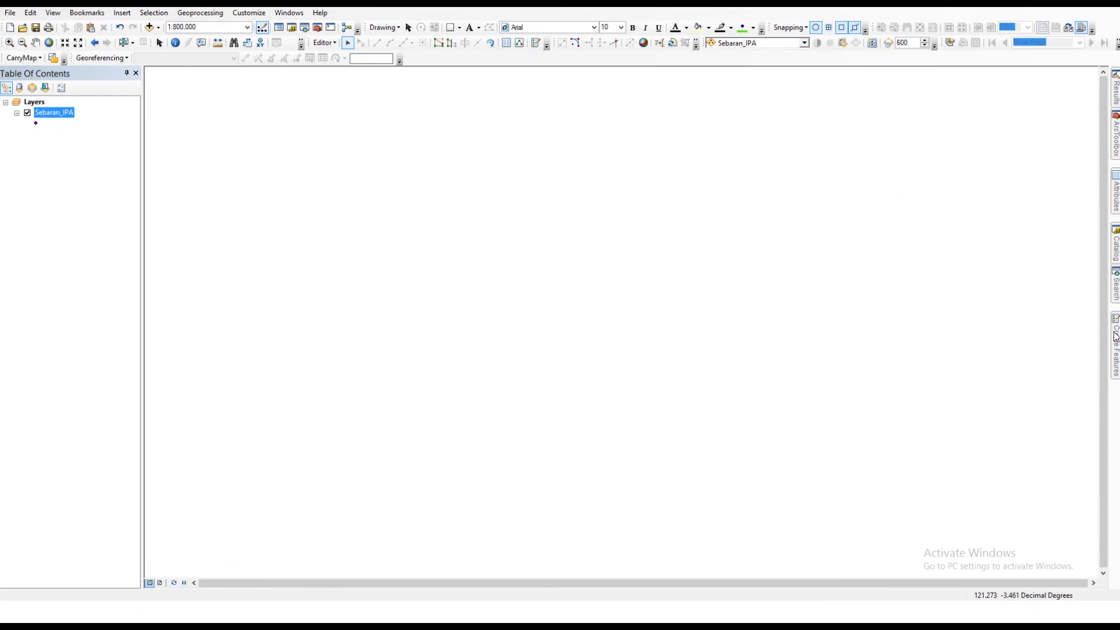
click(1114, 335)
click(1018, 114)
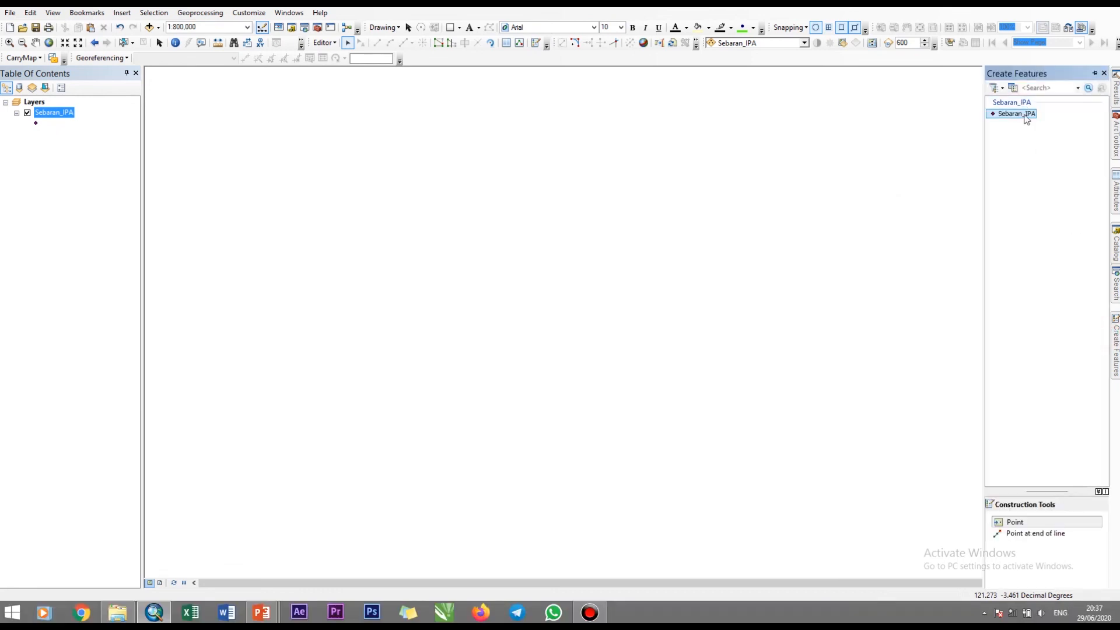
click(1022, 521)
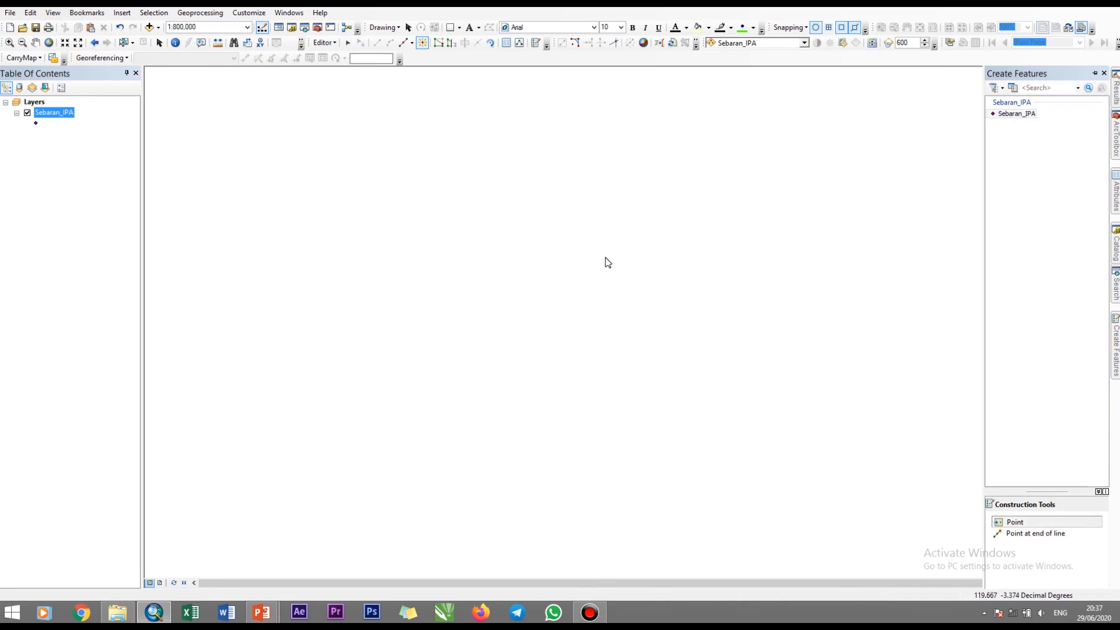
Open the Absolute X, Y coordinate entry for a new Sebaran_IPA point on the map.
right_click(547, 306)
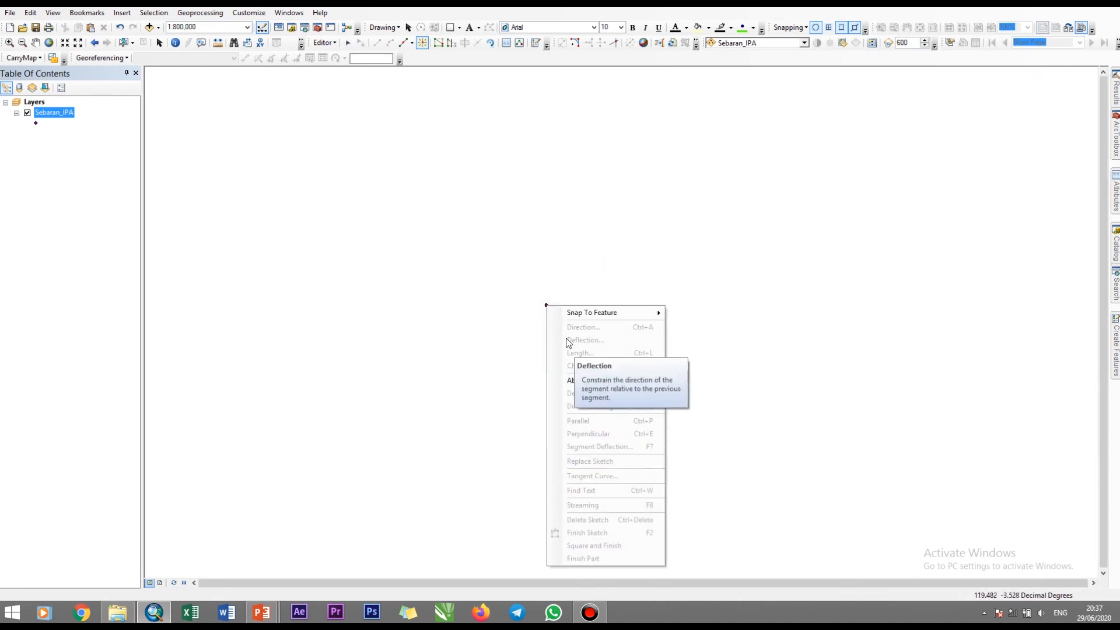
right_click(543, 292)
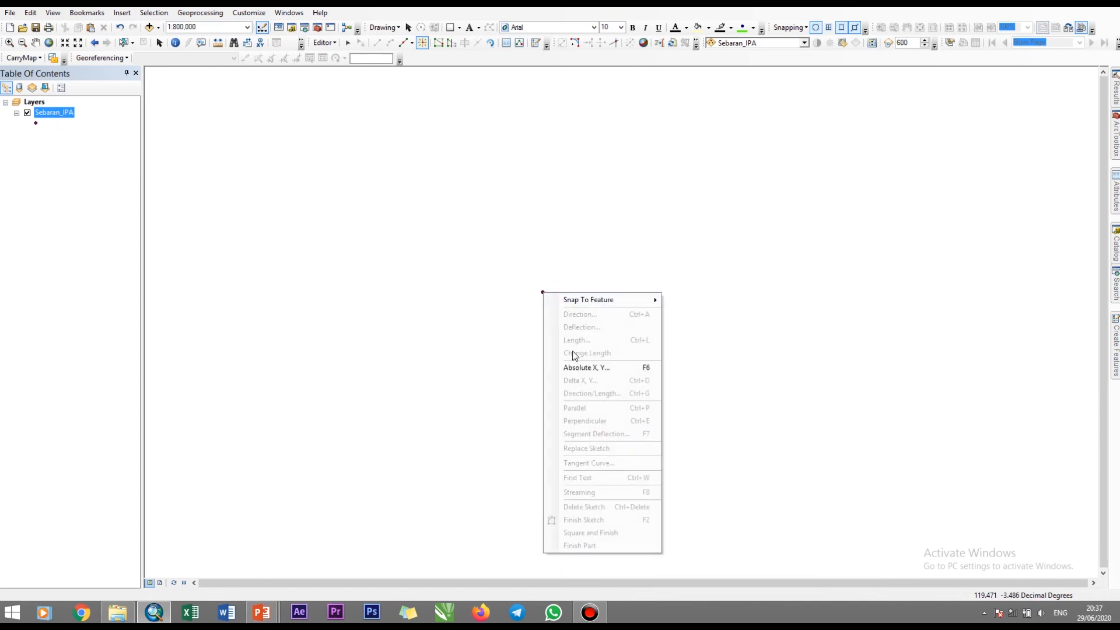
click(582, 368)
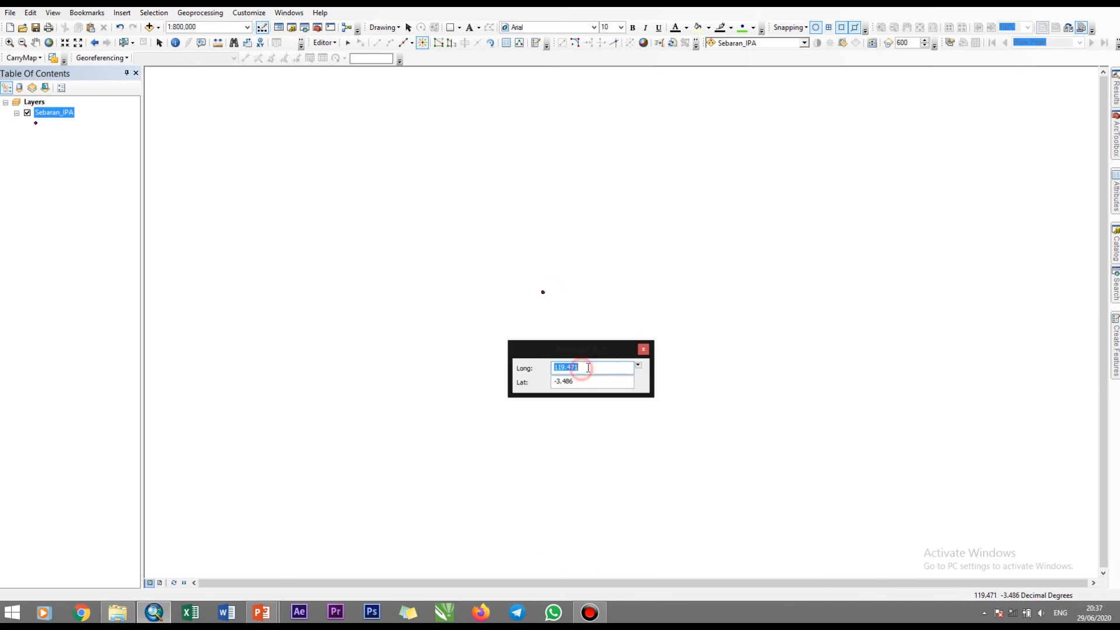
drag(607, 366, 540, 380)
click(628, 365)
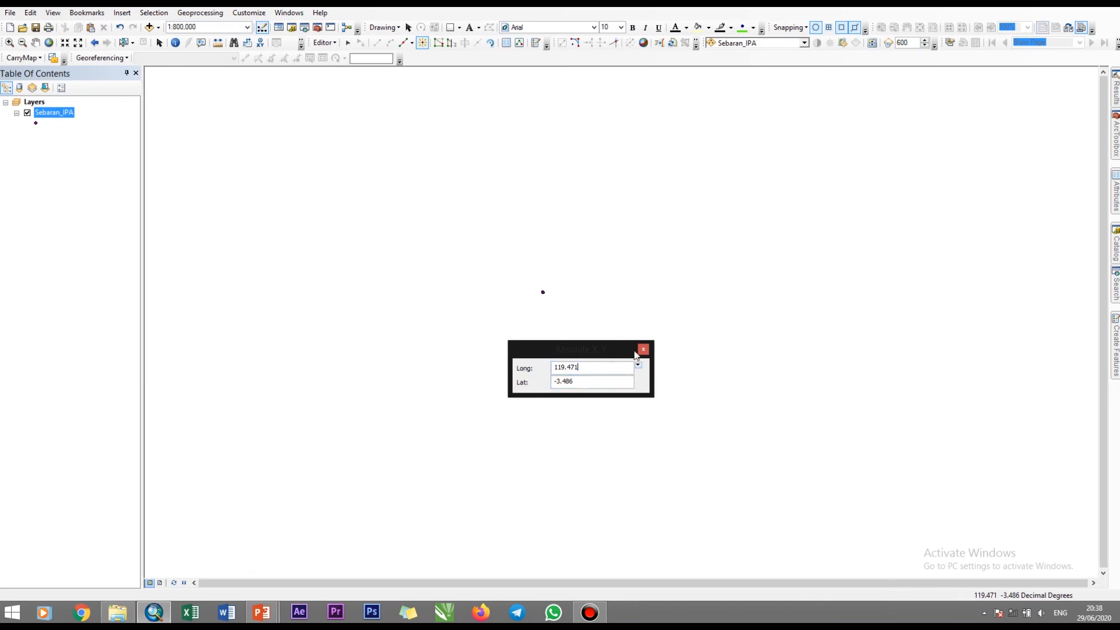
Try the Degrees Minutes Seconds format for the point's coordinates and return to Decimal Degrees.
click(639, 365)
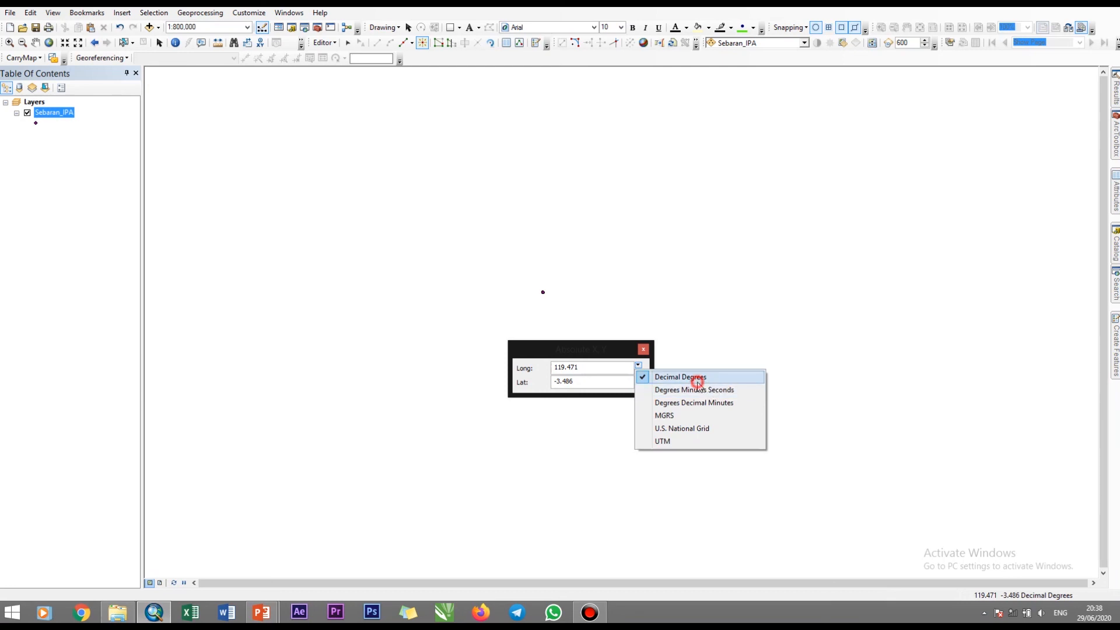
click(698, 380)
drag(559, 379, 554, 382)
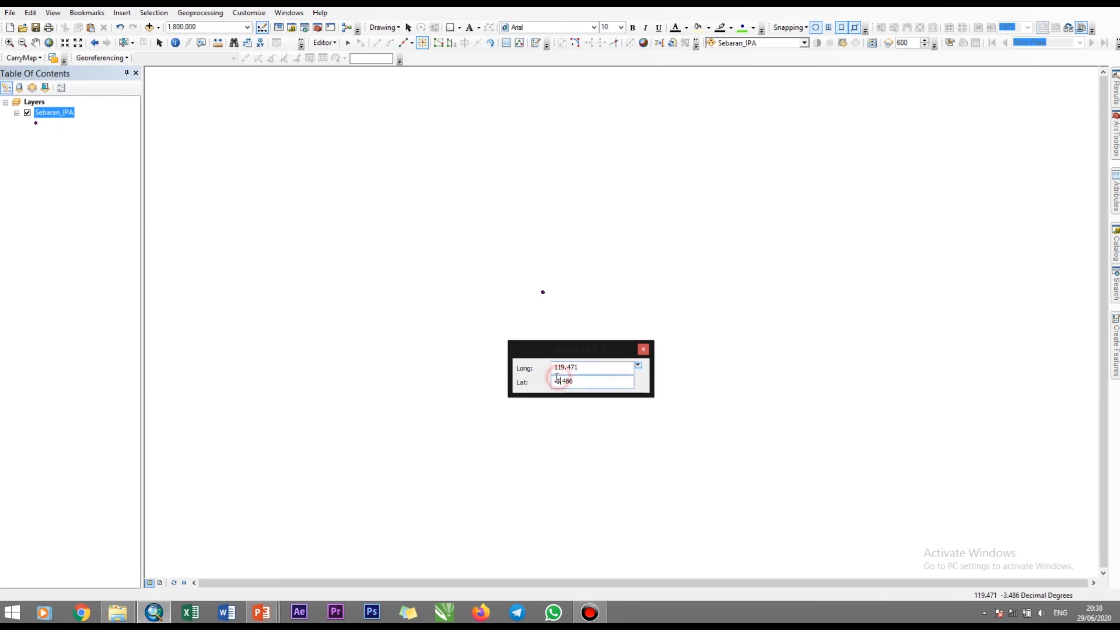
click(560, 382)
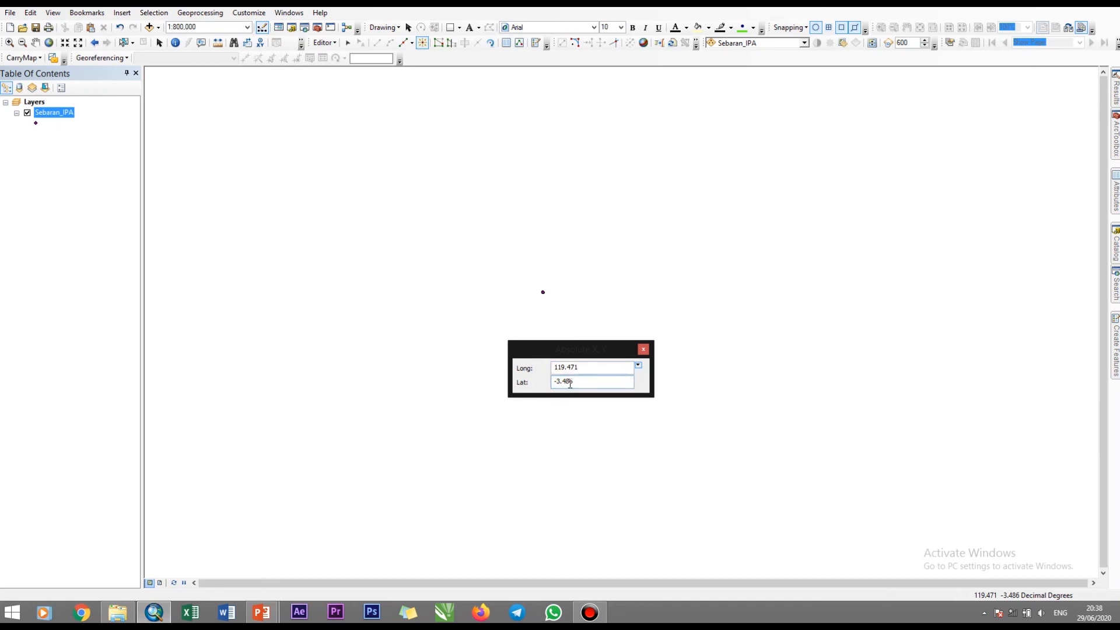
click(637, 365)
click(672, 390)
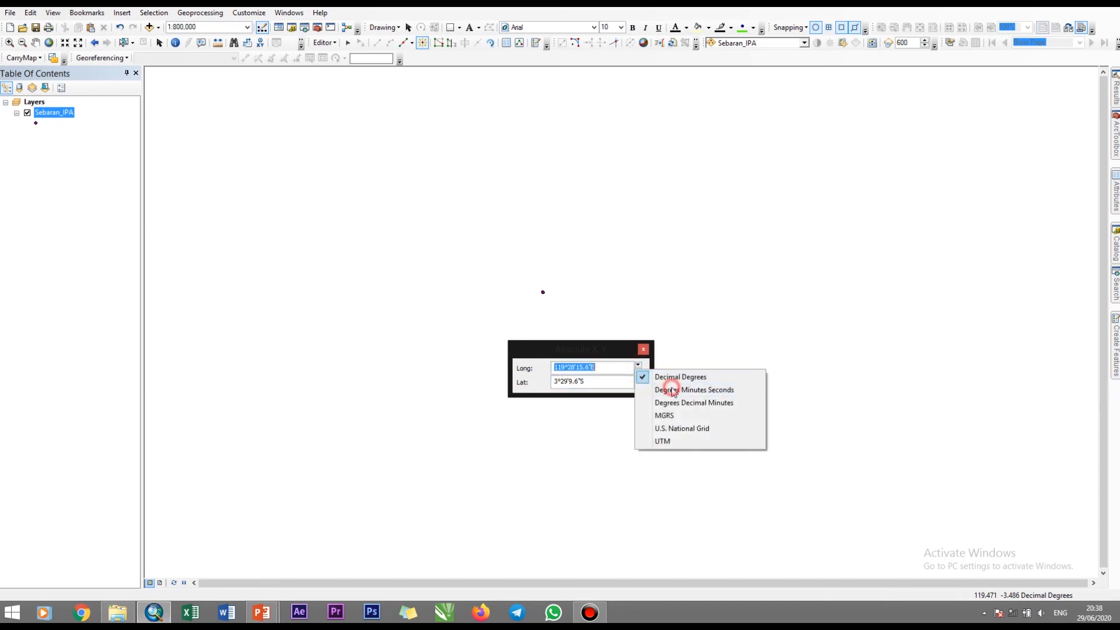
drag(564, 371, 572, 371)
click(570, 370)
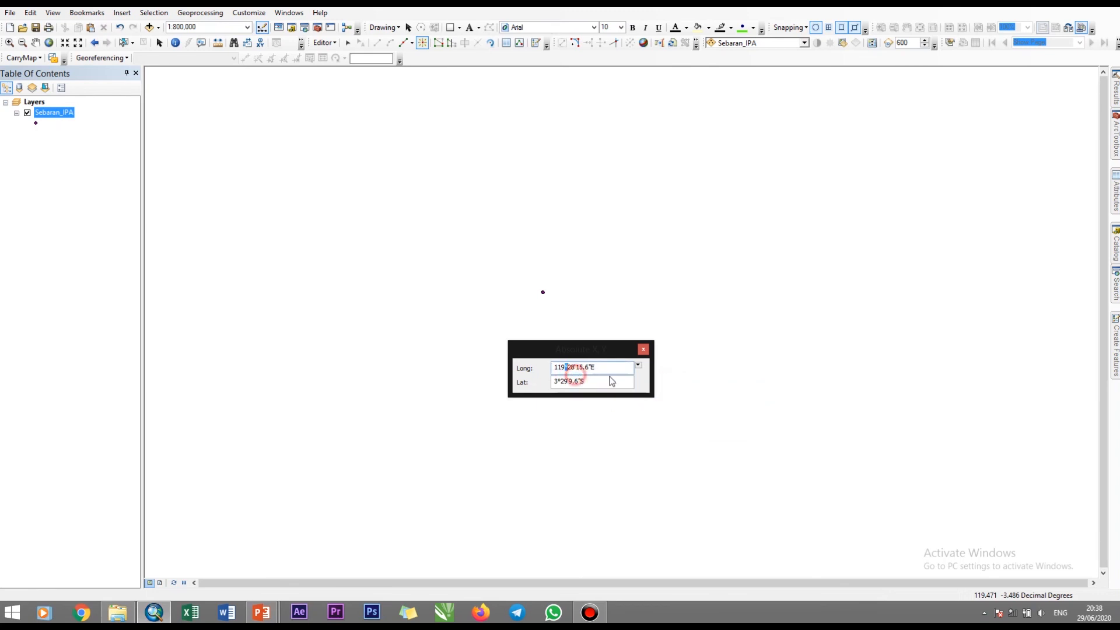
click(638, 365)
click(659, 378)
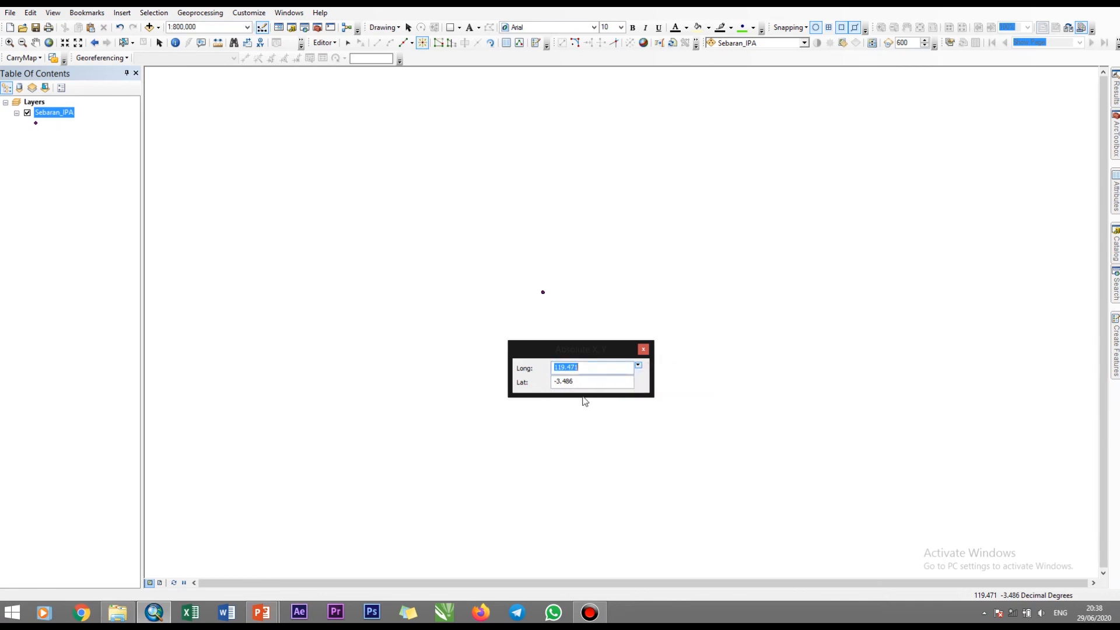
Place the Sebaran_IPA point with its longitude set to 119.623 decimal degrees, and clear the point's selection.
click(589, 369)
drag(589, 370, 568, 369)
text(623)
key(Tab)
key(End)
key(Return)
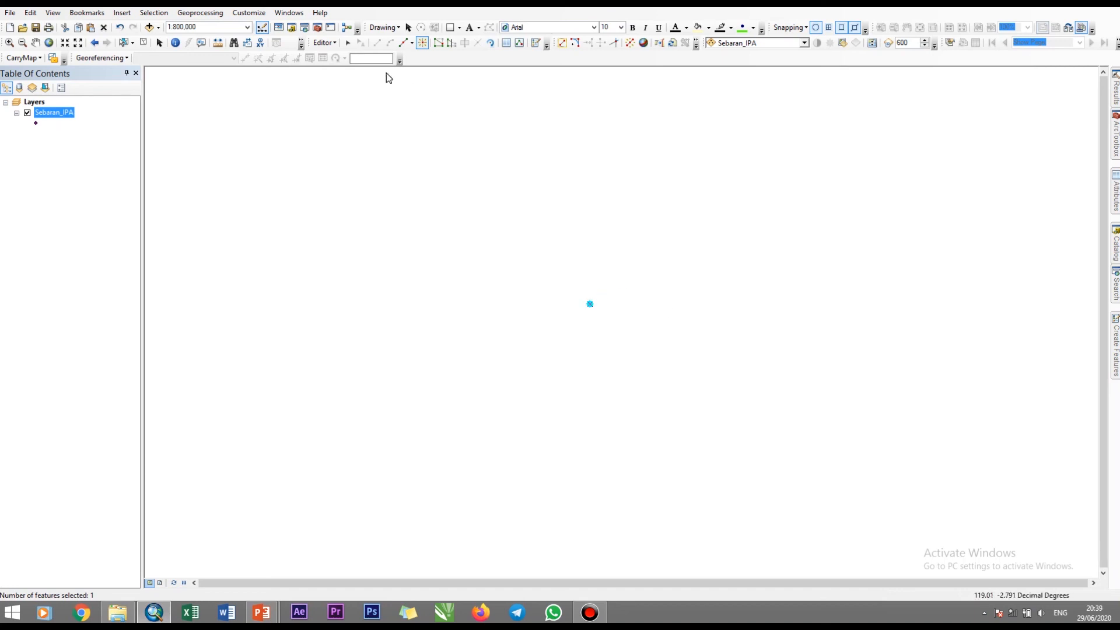
click(348, 44)
click(467, 177)
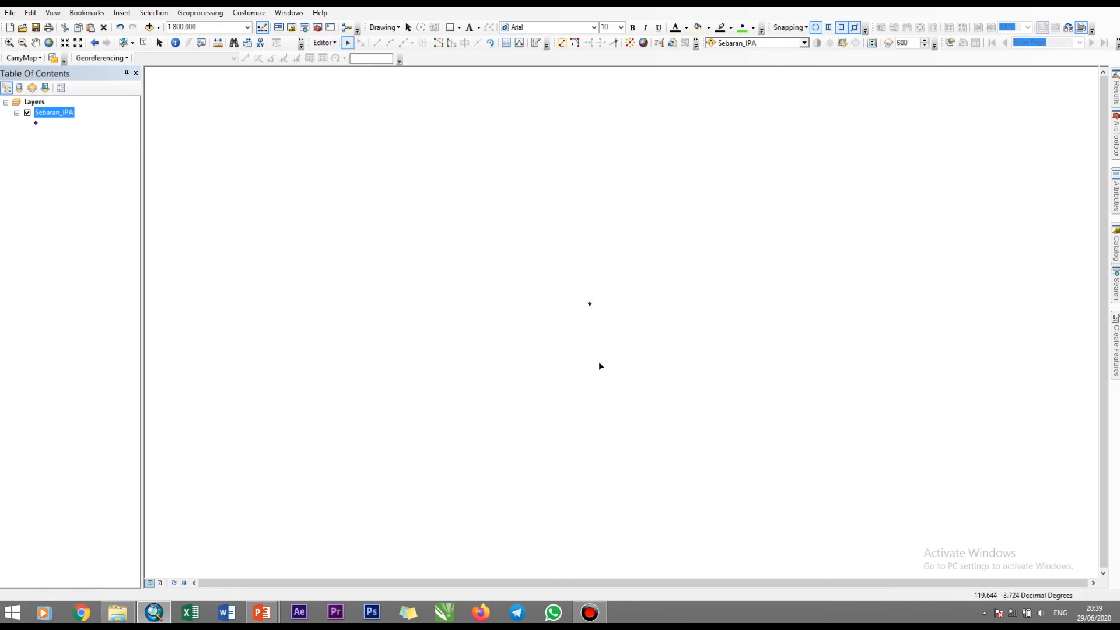
Add admin_kecxx.shp from the Batas Administrasi folder to the map and check the Sebaran_IPA point's location against it.
click(322, 45)
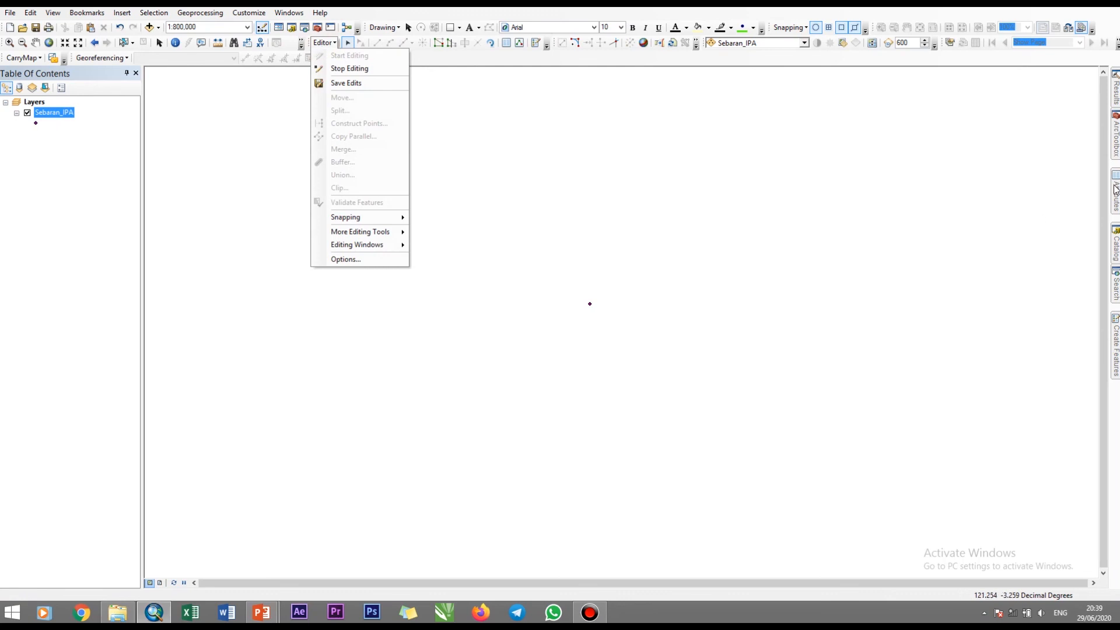
click(1117, 245)
click(961, 267)
click(962, 266)
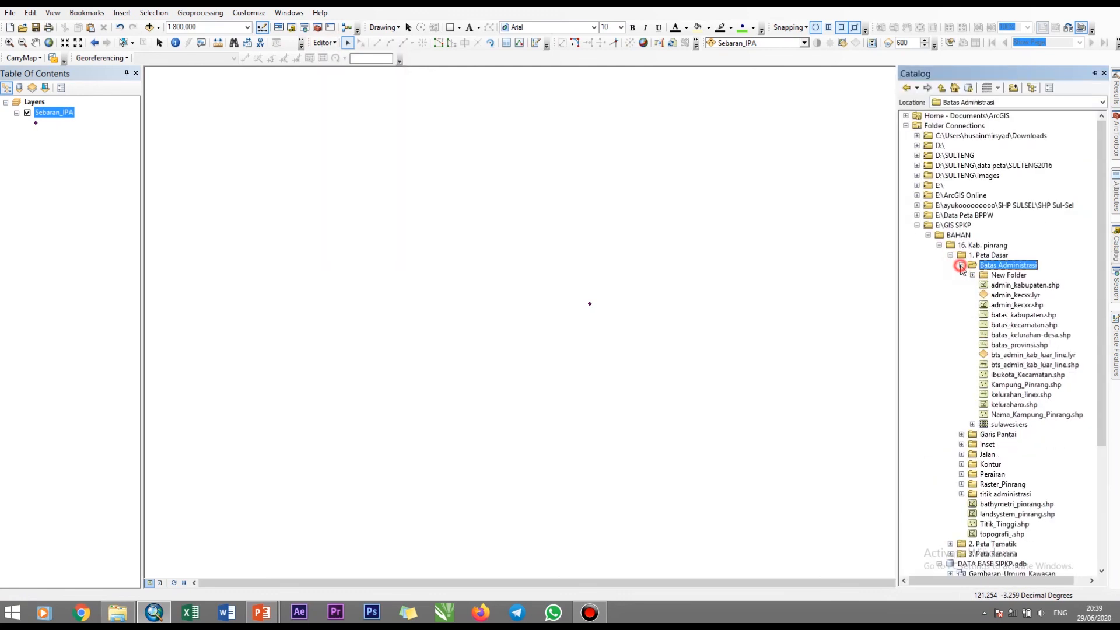
click(1016, 305)
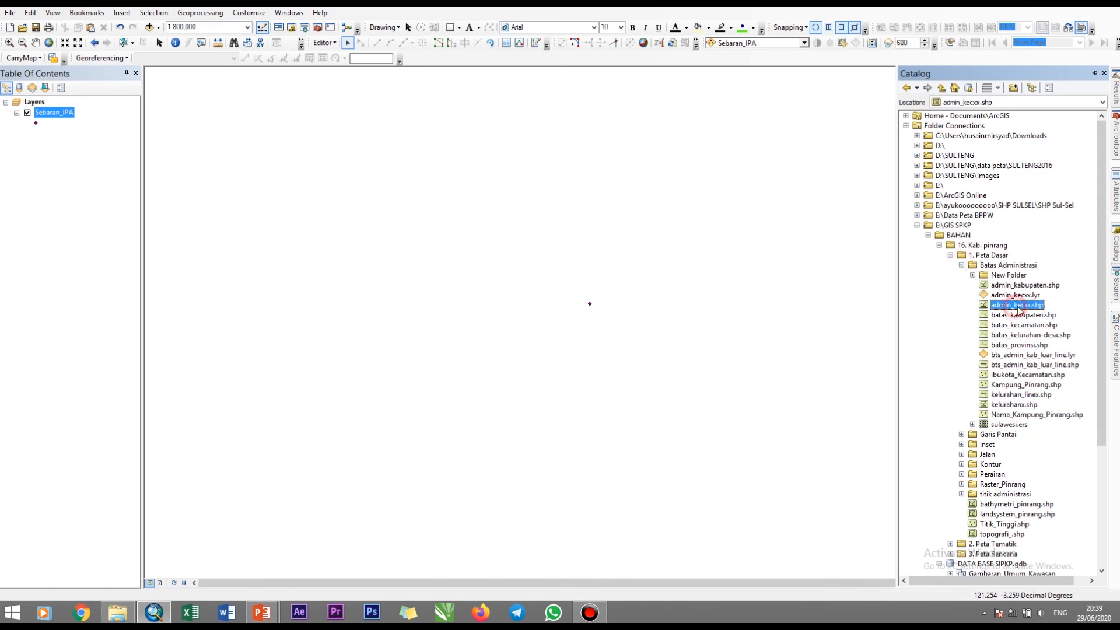
drag(1053, 305, 561, 272)
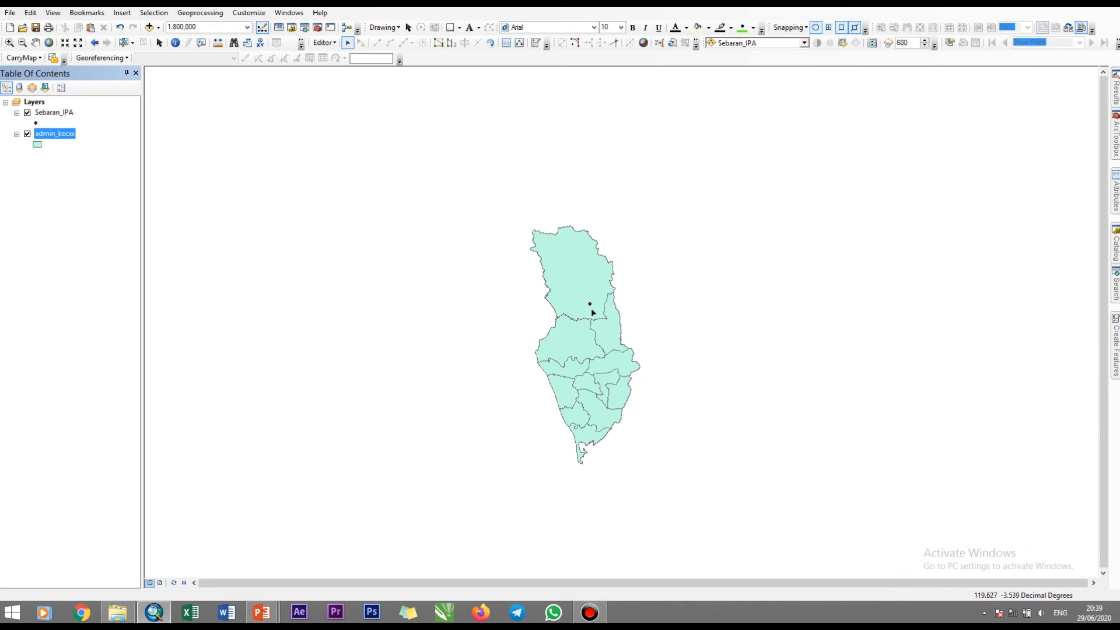
scroll(583, 306, up, 3)
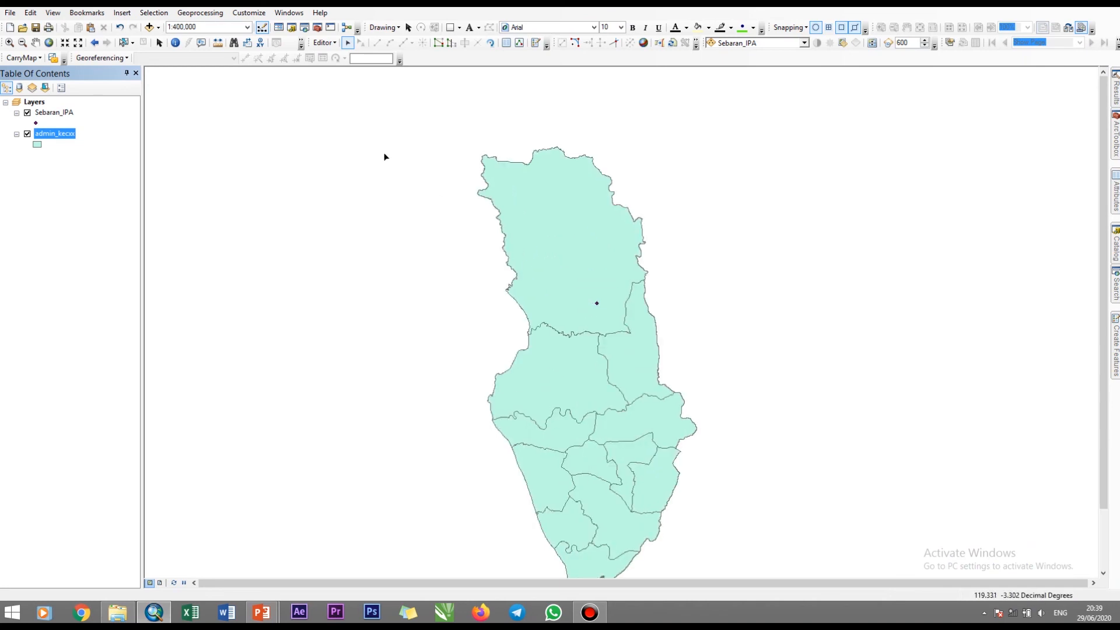
Identify the admin_kecxx district polygon that contains the Sebaran_IPA point to read its attributes.
click(293, 125)
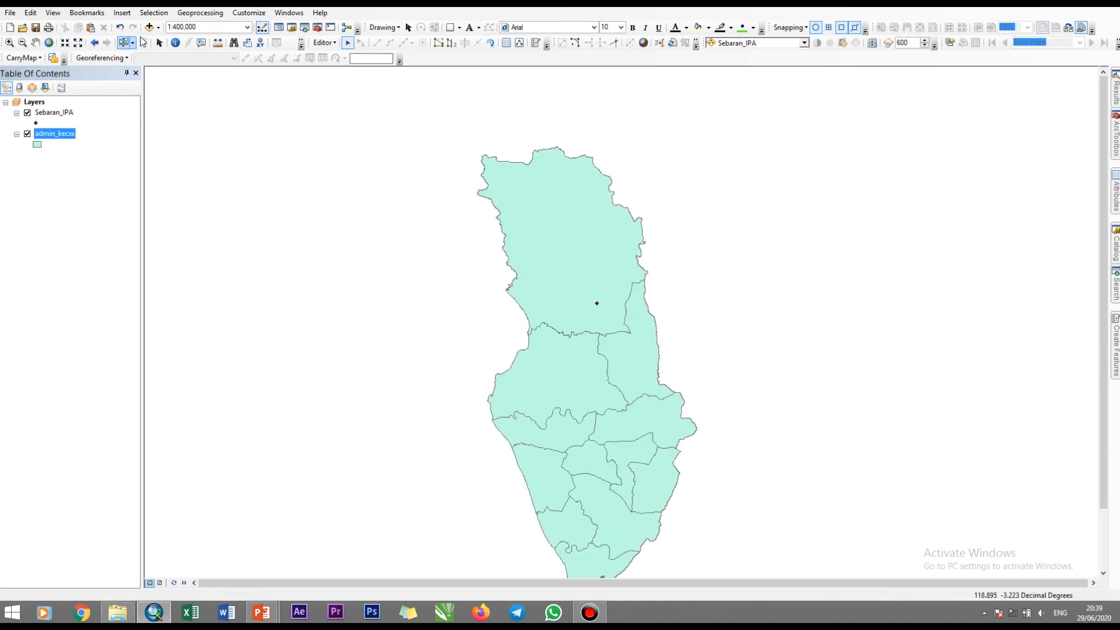
click(175, 42)
click(565, 233)
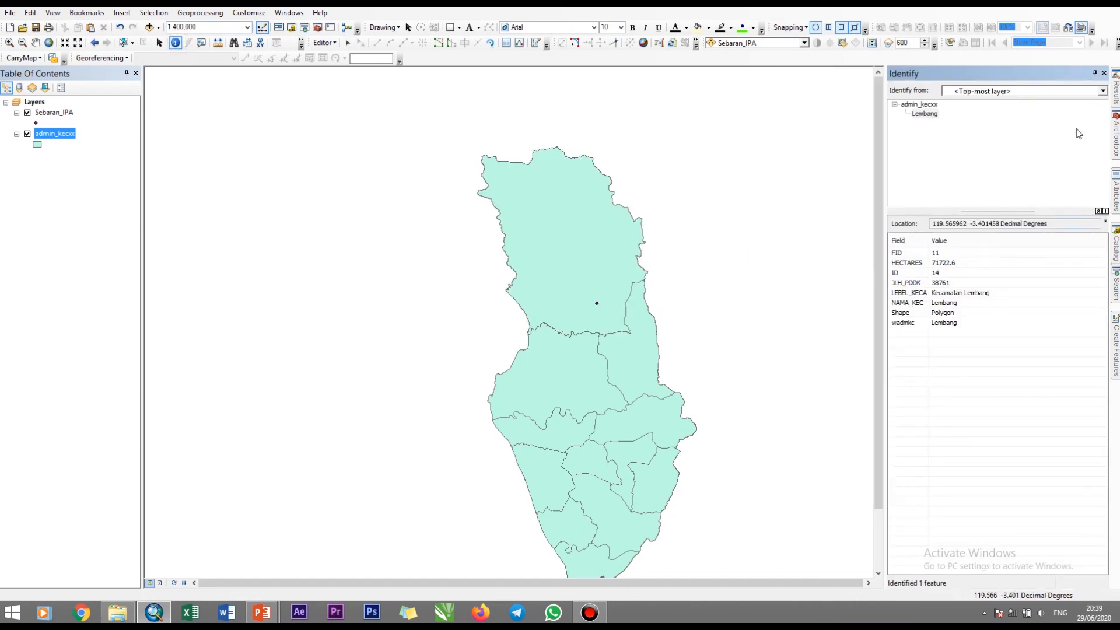
click(1104, 73)
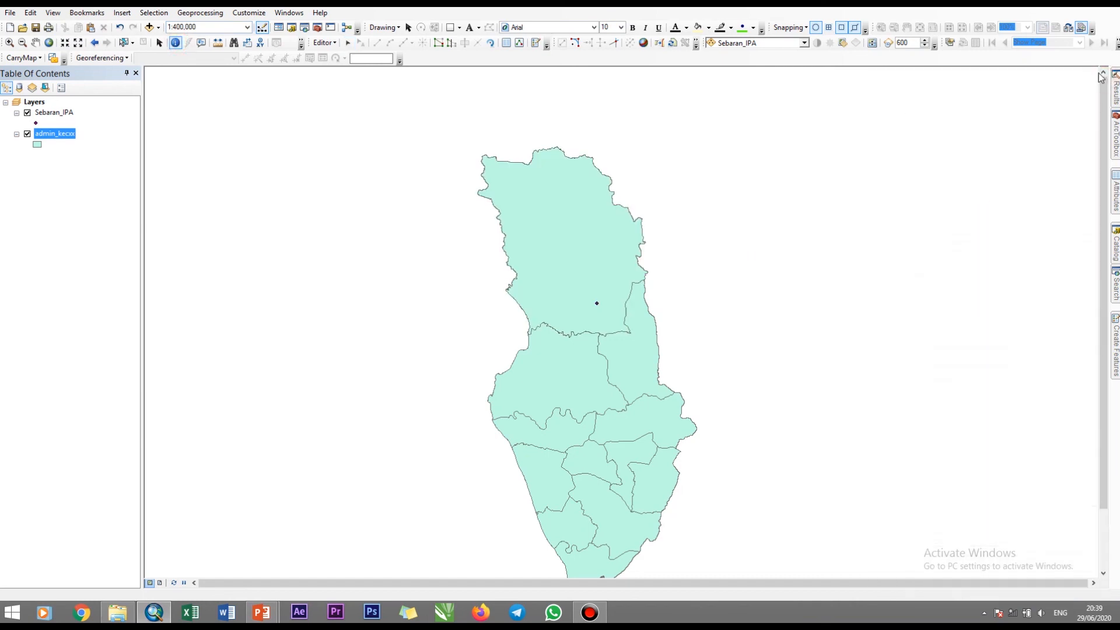
Fill the Sebaran_IPA point's attributes with wadmkk Pinrang, wadmkc Lembang and ipa Lembang, and close the attribute table.
click(348, 42)
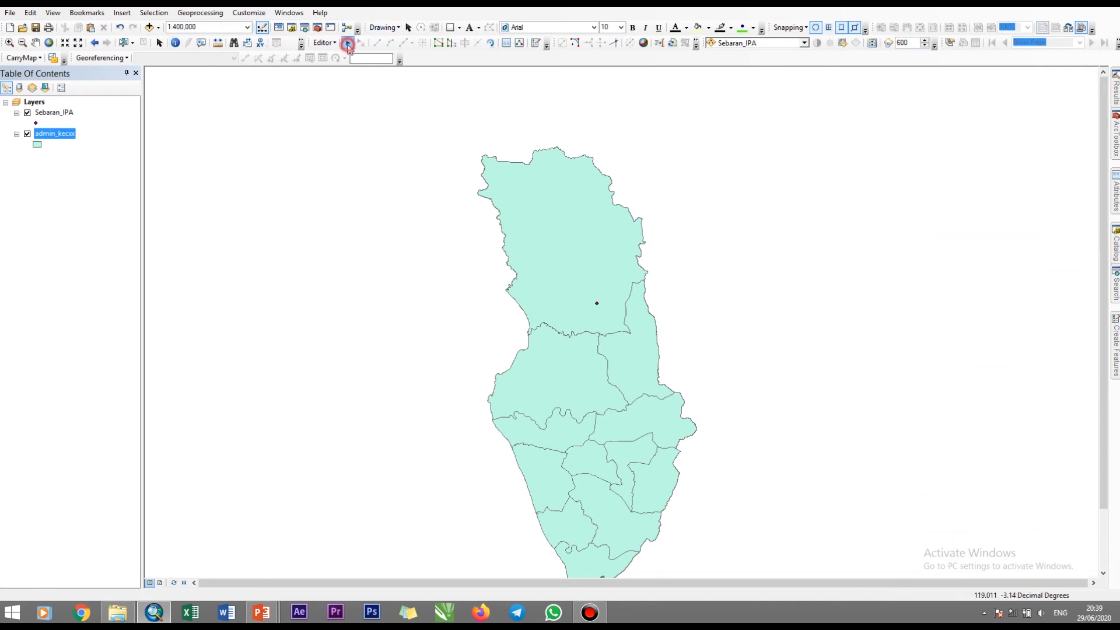
right_click(61, 112)
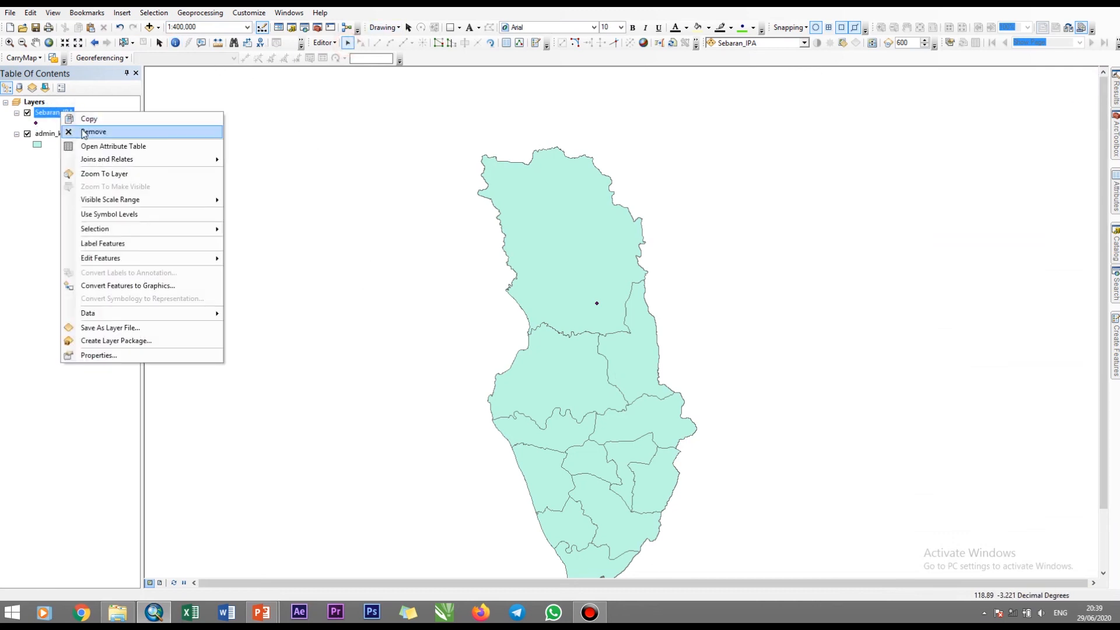
click(102, 146)
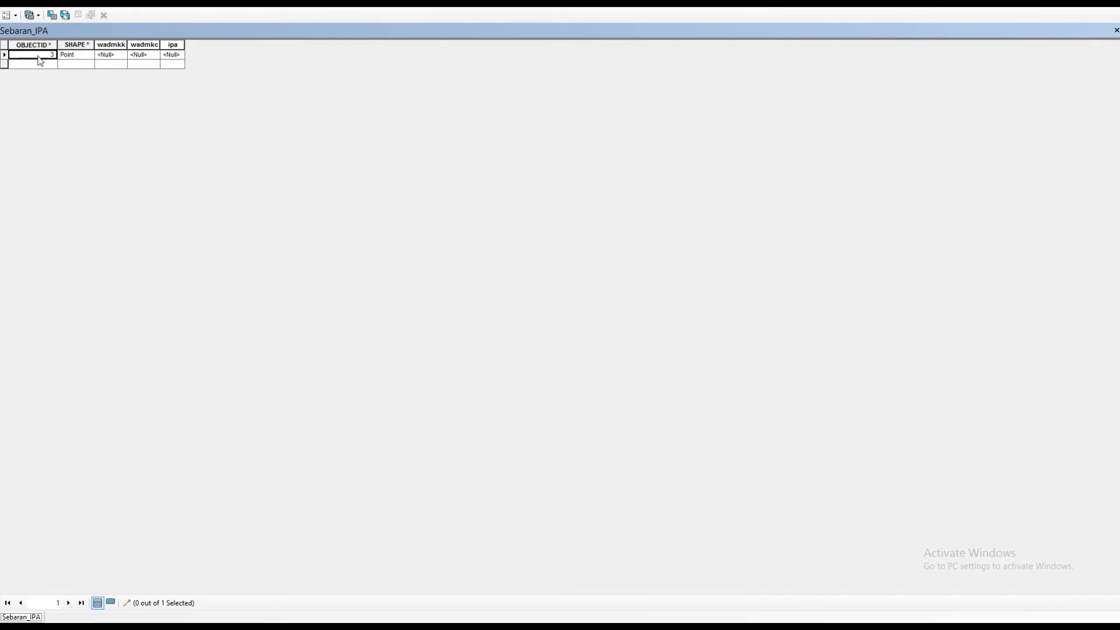
click(115, 64)
click(118, 56)
click(119, 55)
click(130, 58)
key(Tab)
text(Le)
click(156, 64)
click(183, 46)
double_click(182, 46)
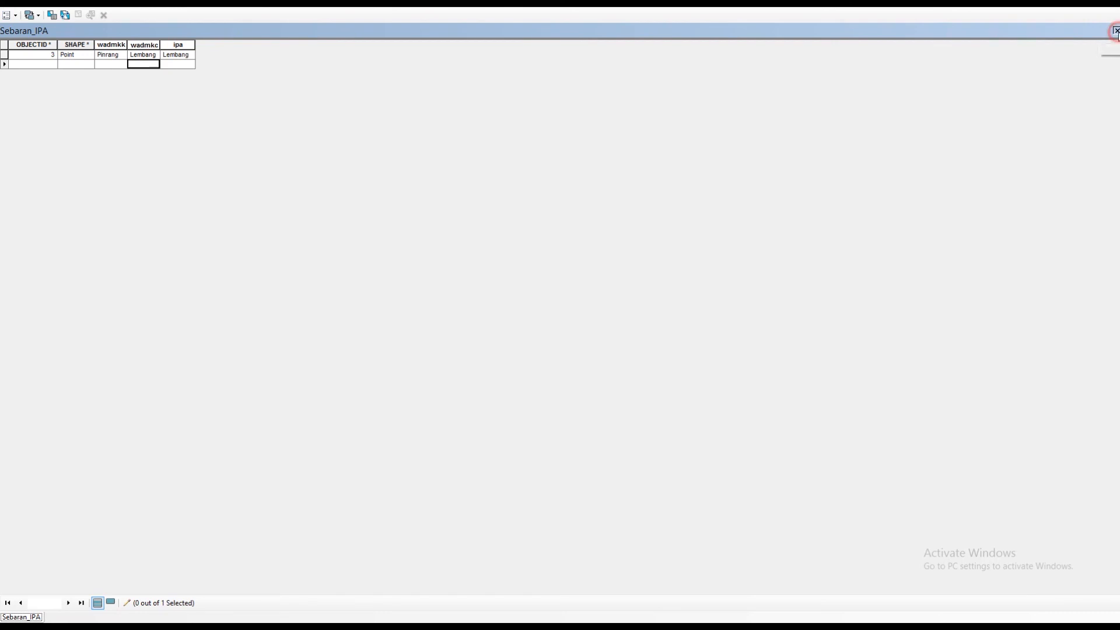
click(1116, 30)
Stop the editing session on Sebaran_IPA and save the edits.
click(325, 44)
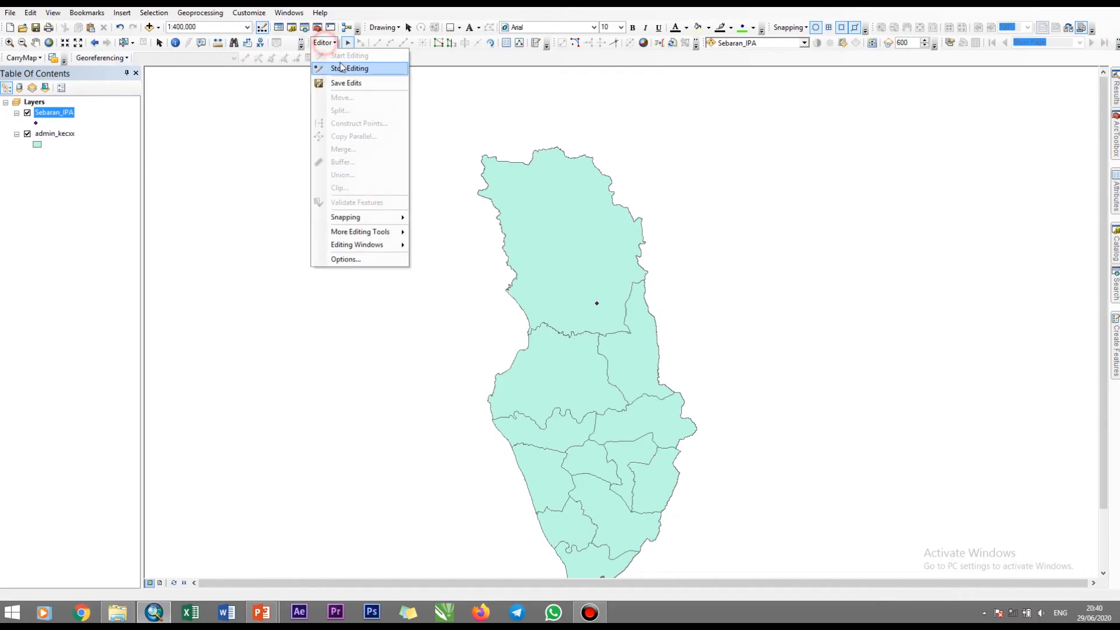
click(343, 68)
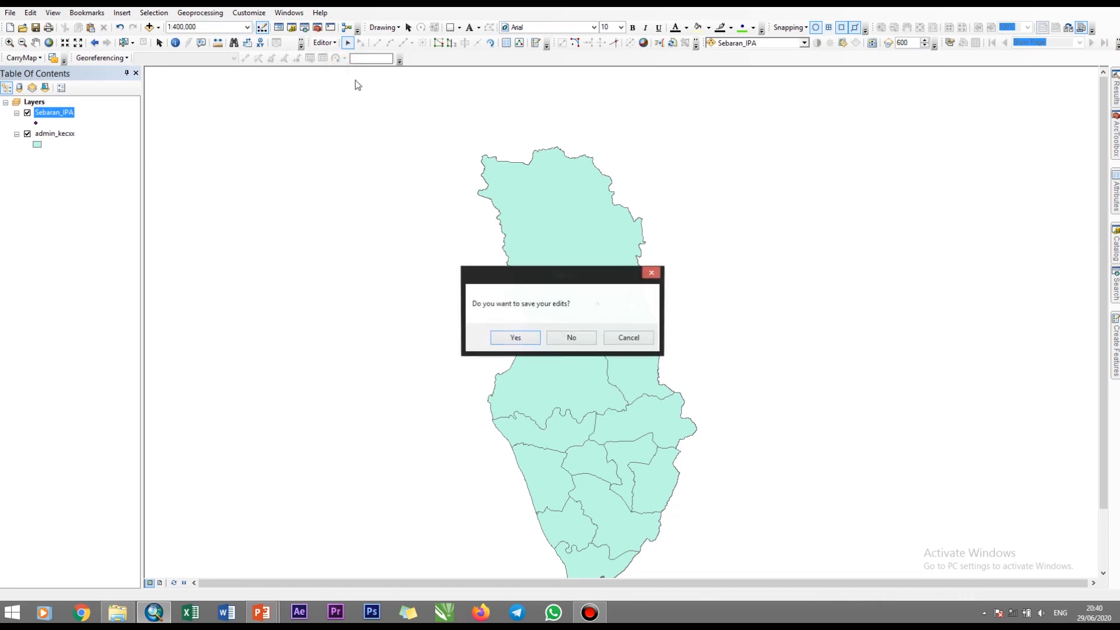
click(516, 339)
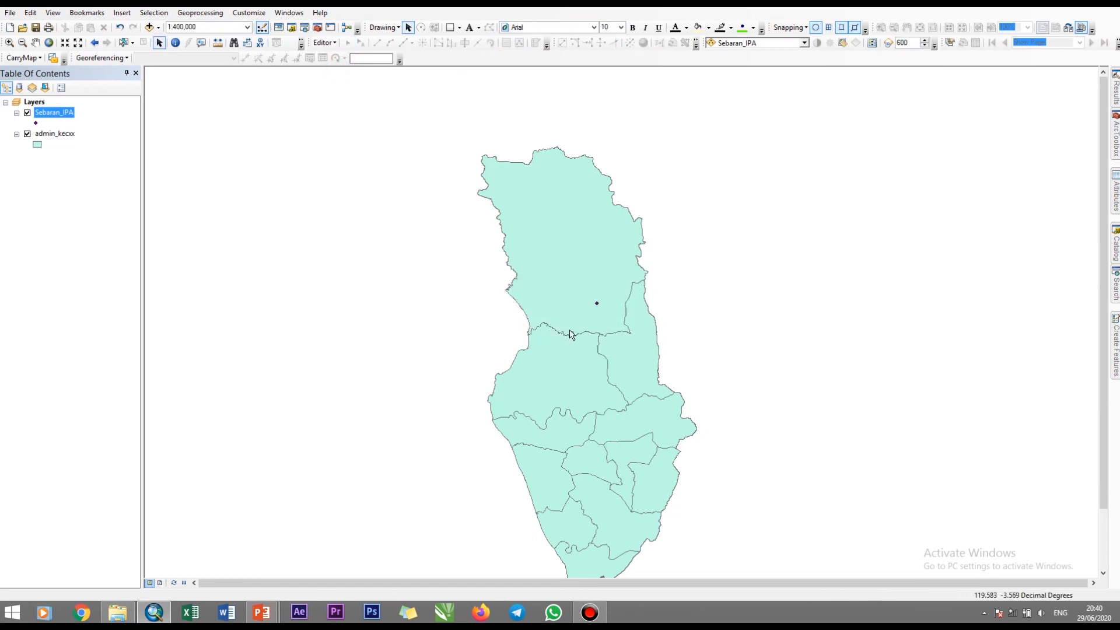
right_click(66, 110)
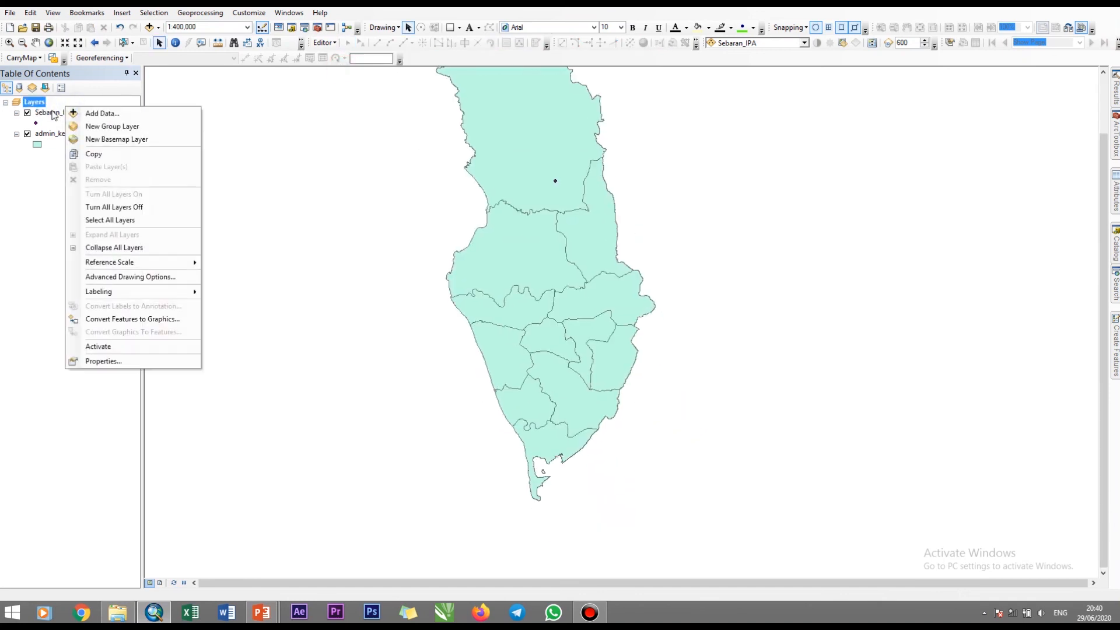
right_click(53, 112)
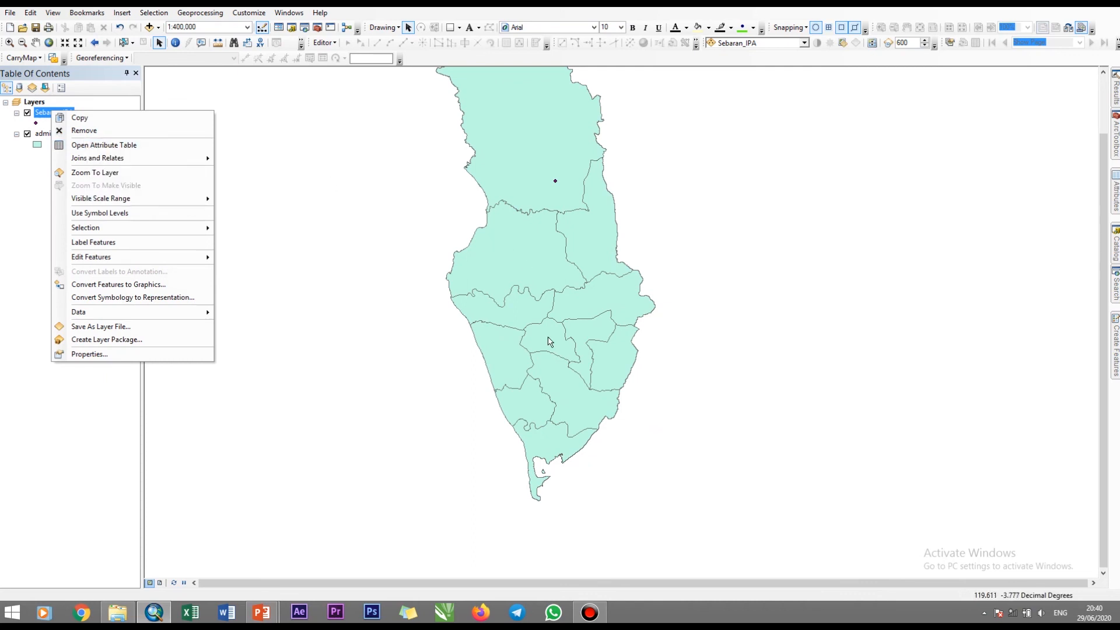
click(484, 306)
scroll(503, 361, down, 2)
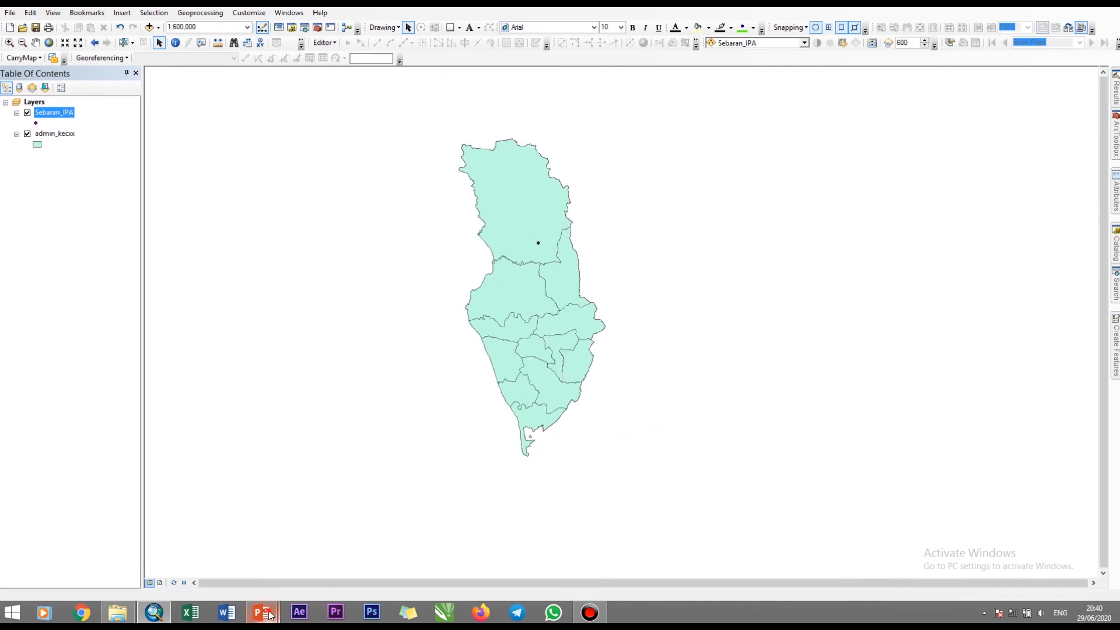
Switch to the PowerPoint slide show and review the slides on the three methods of preparing SHP data in SPKP.
mouse_move(263, 612)
click(312, 555)
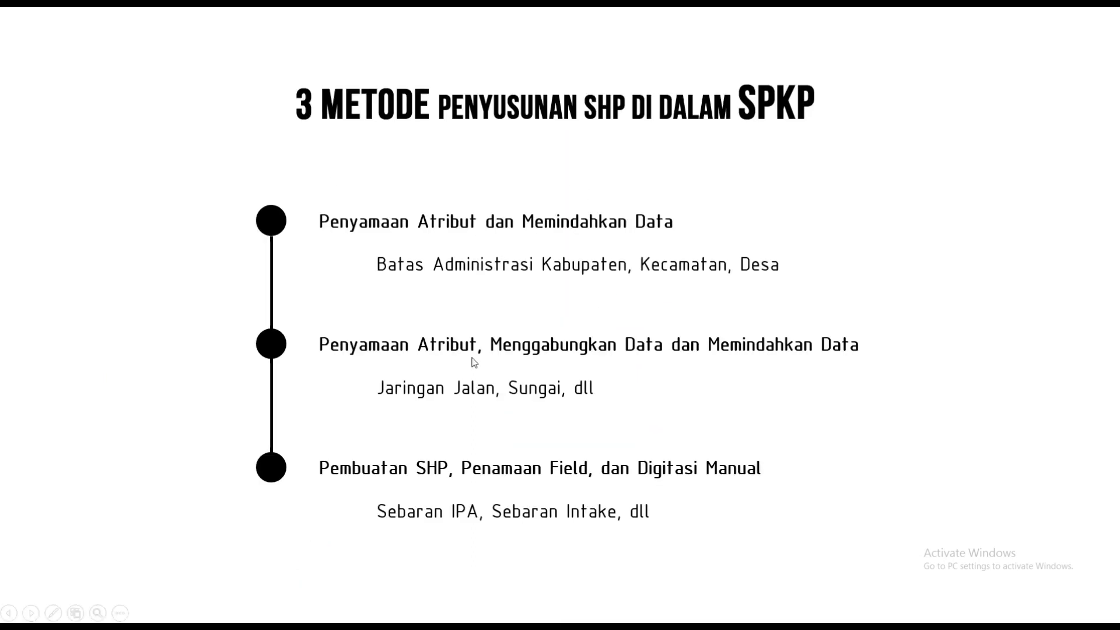
key(Right)
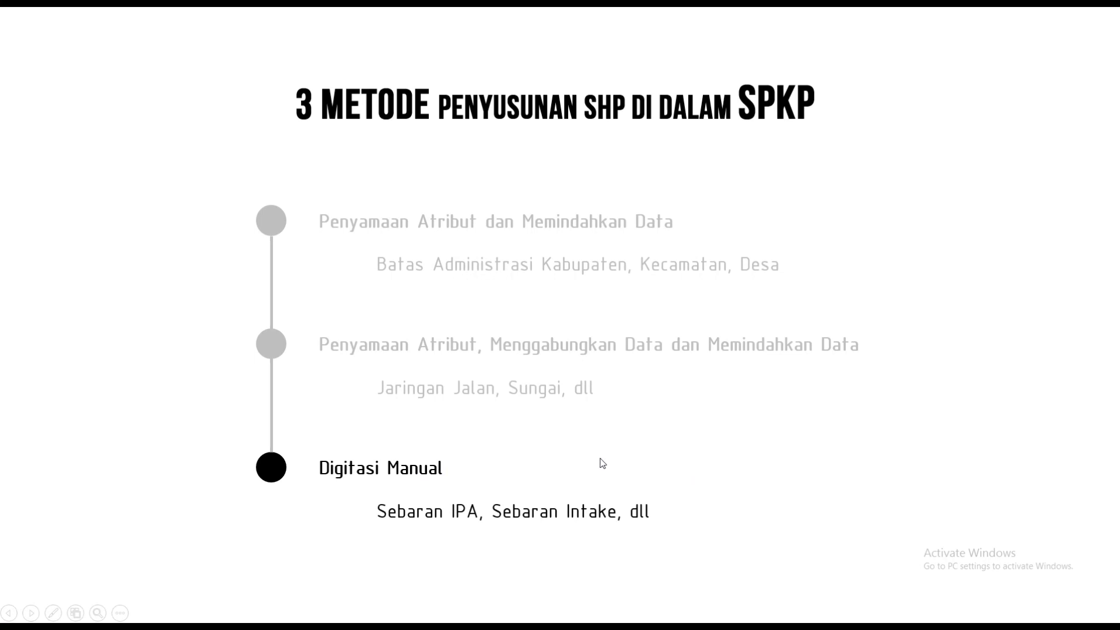
key(Left)
key(Left)
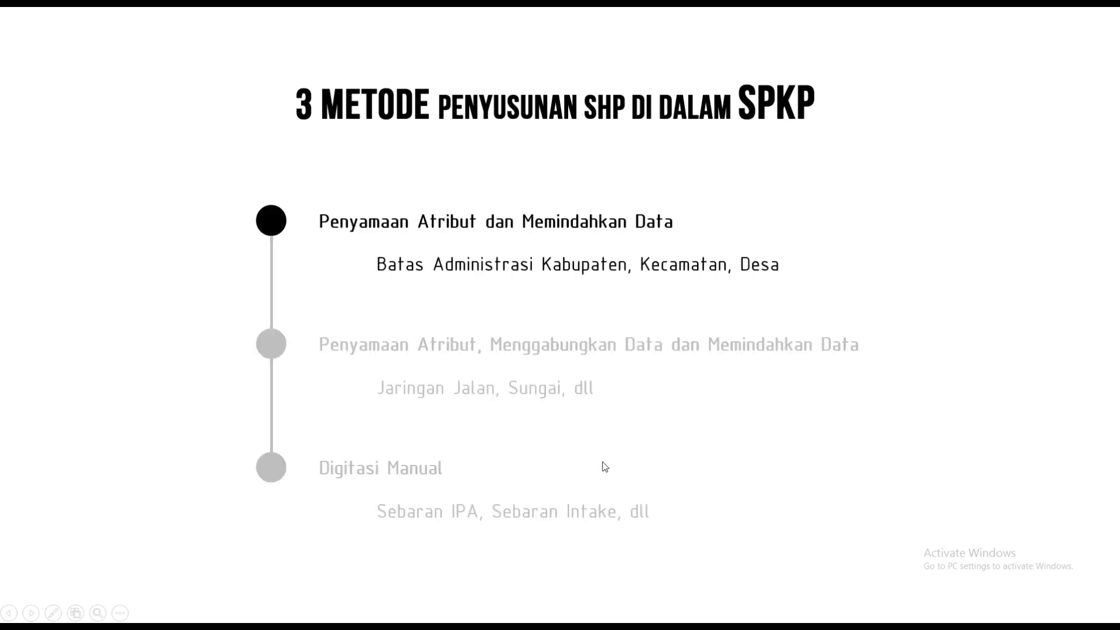
key(Right)
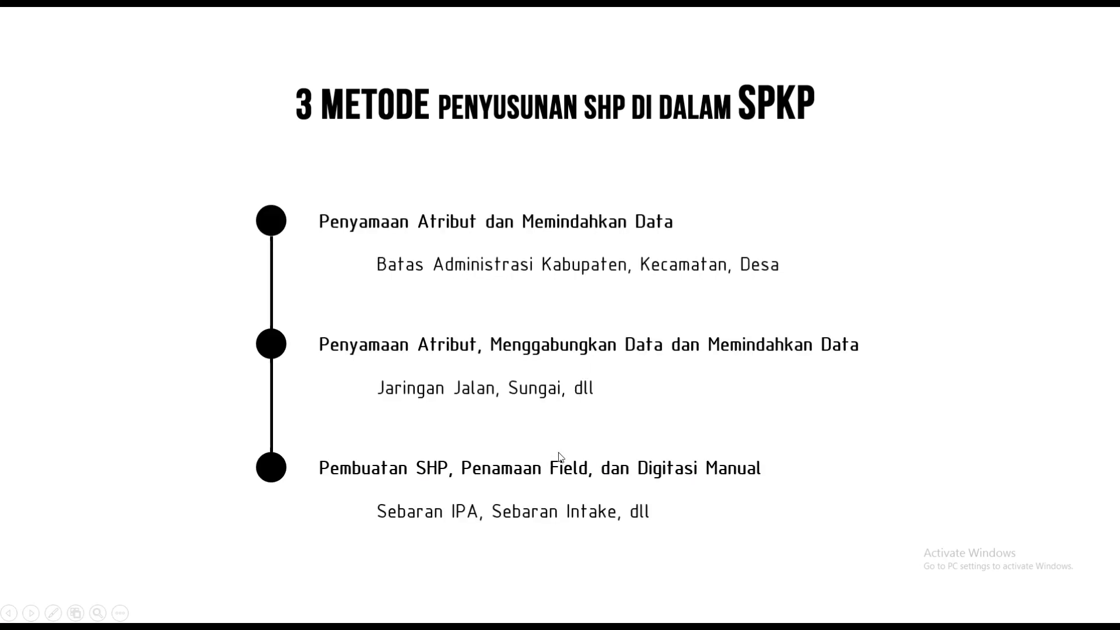